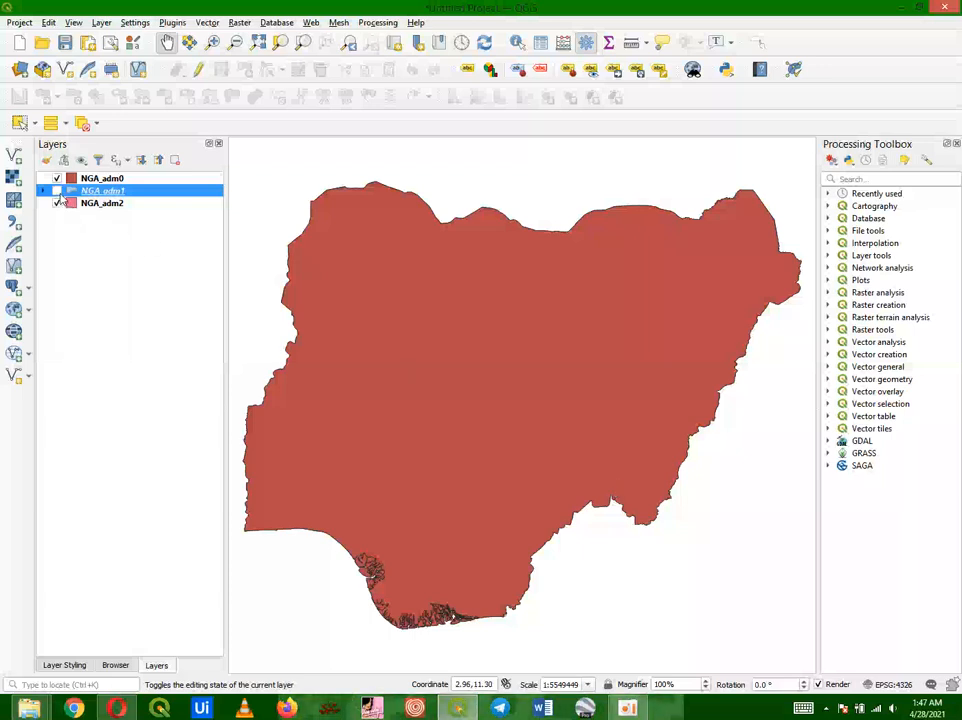
Step: Open the Save As dialog for the project and browse to Local Disk (C:)
click(19, 22)
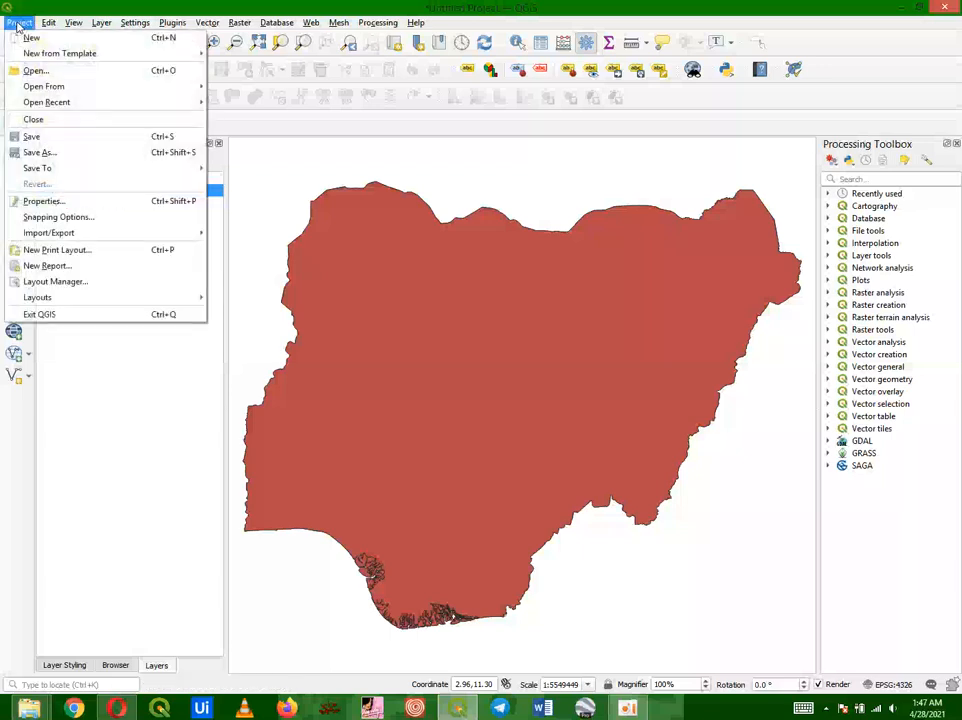
click(99, 153)
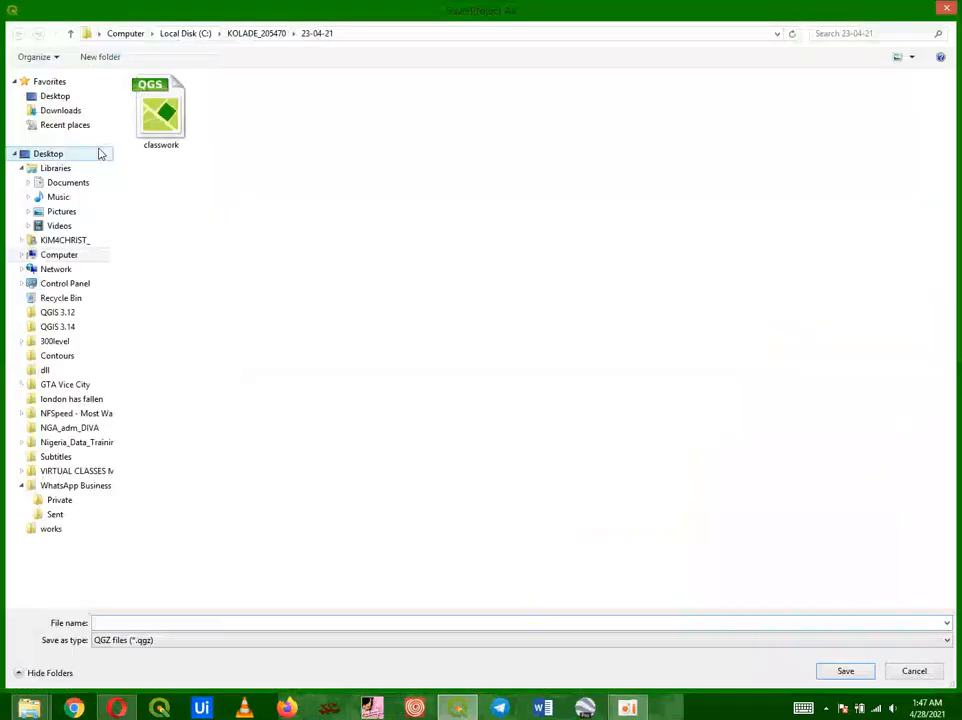
click(186, 37)
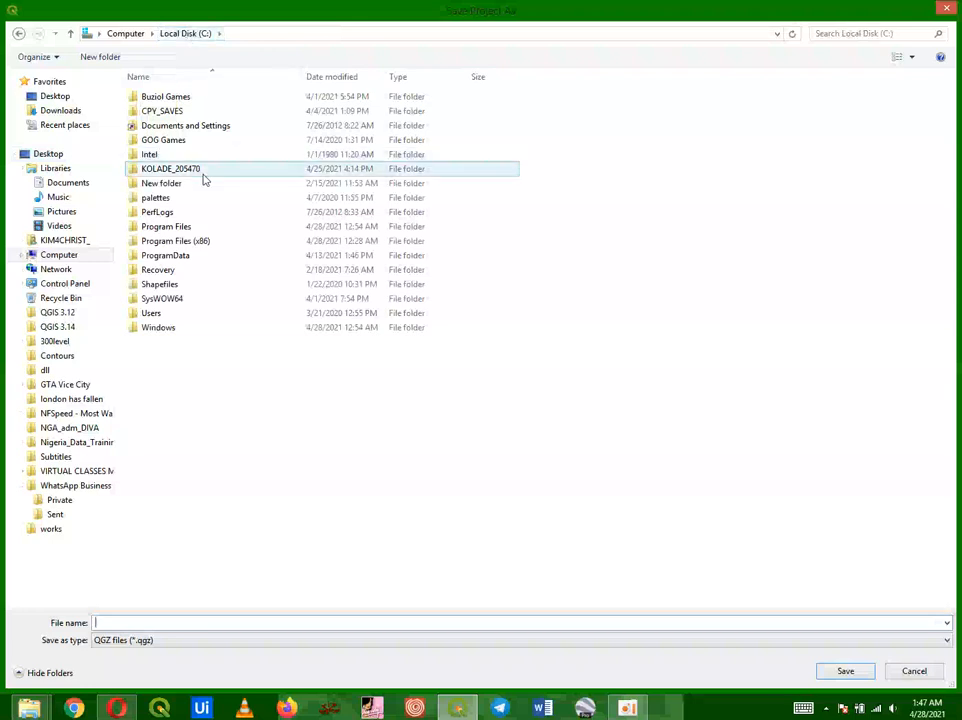
Step: Create a new folder on Local Disk (C:) named with the student's name and ID number, and open it
click(100, 57)
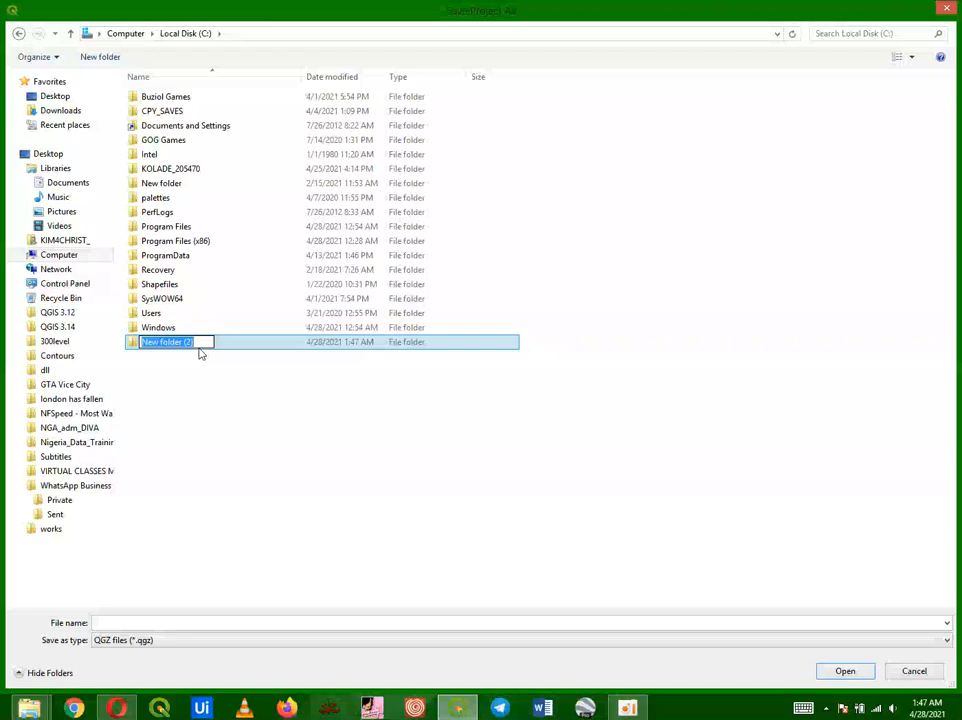
key(BackSpace)
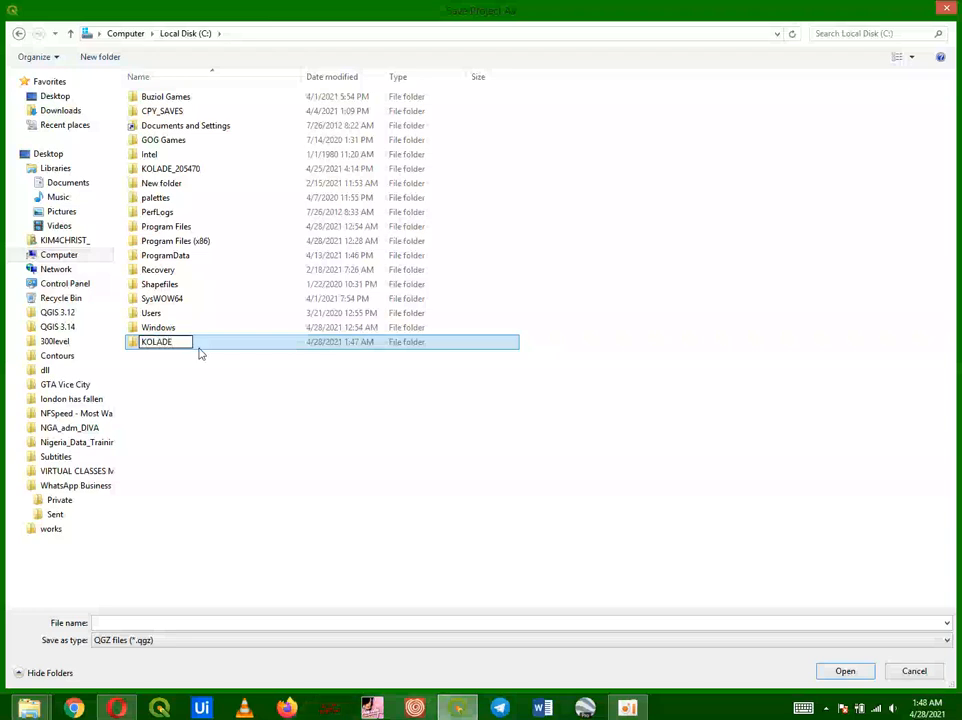
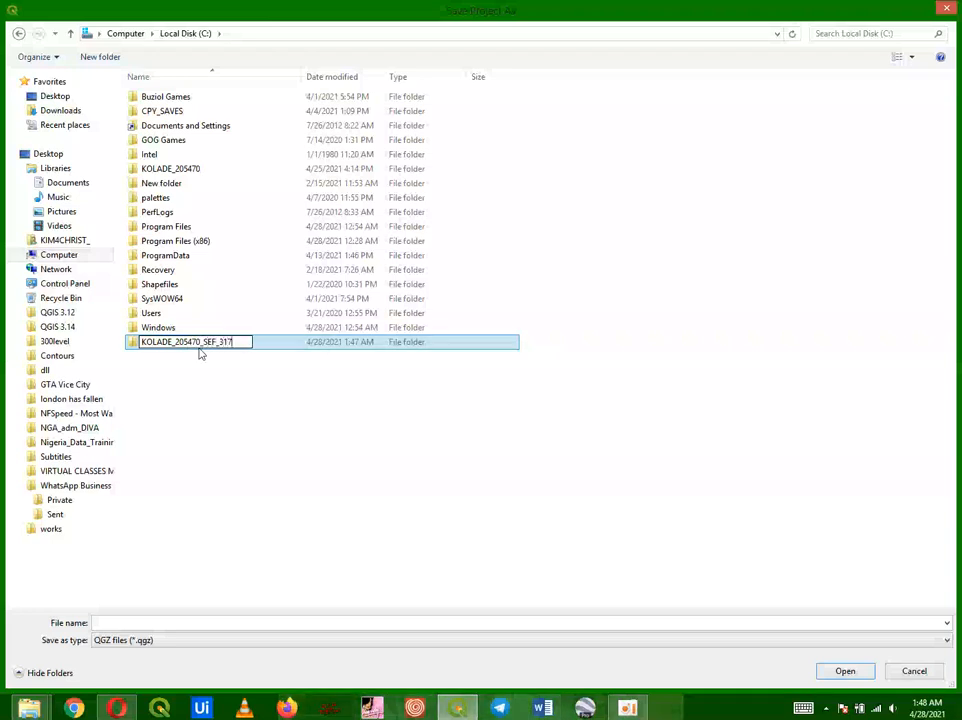
key(Return)
double_click(192, 342)
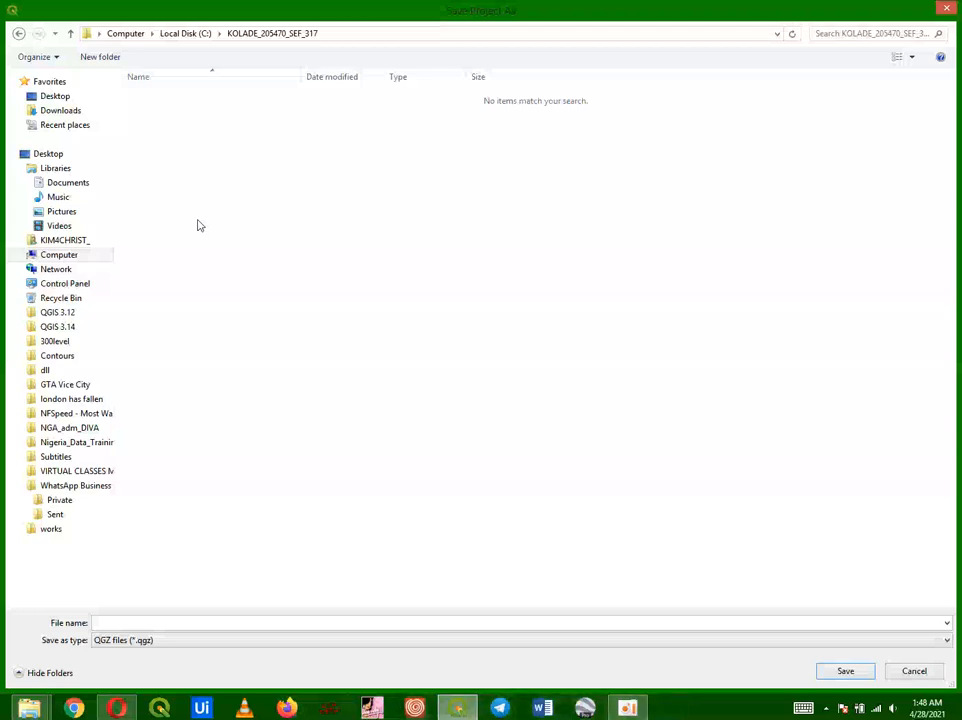
Step: Save the project in that folder as TUTORIAL
click(137, 622)
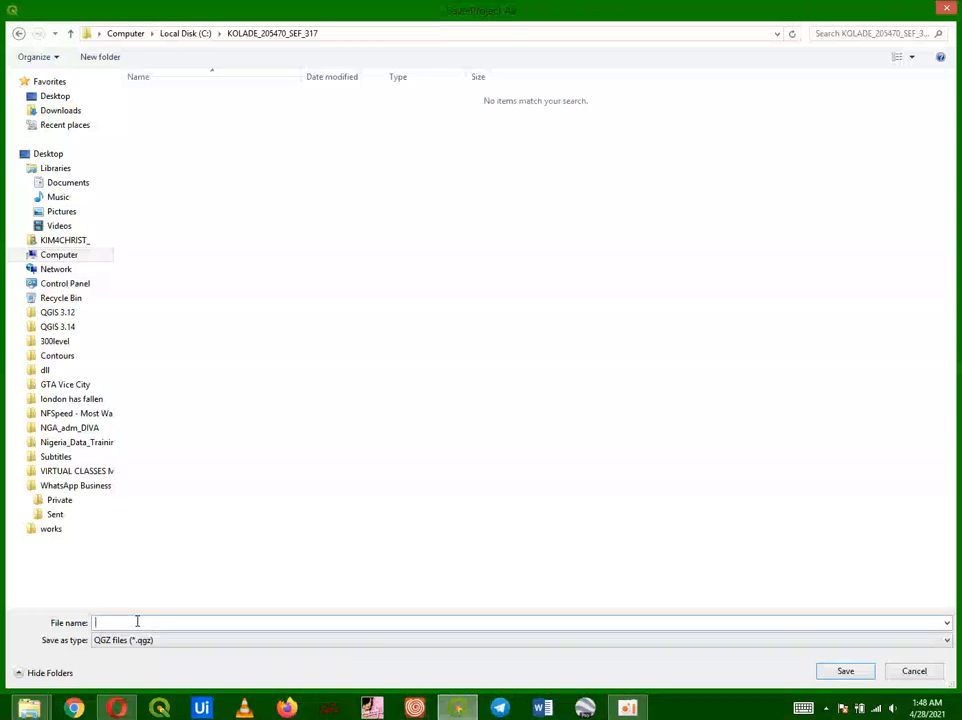
text(TUTORIAL)
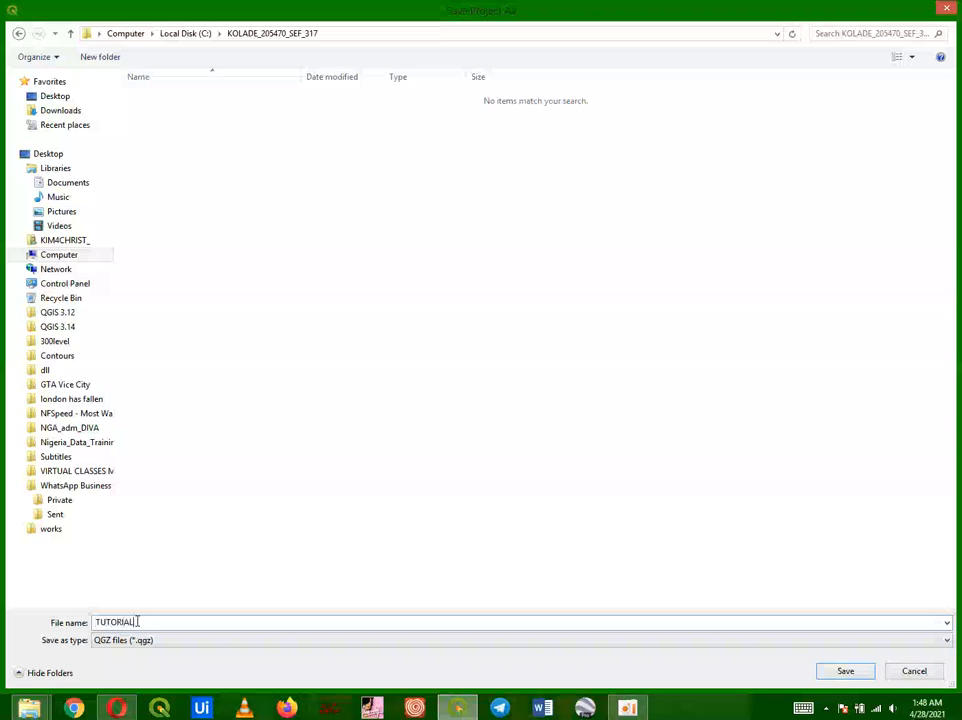
click(842, 671)
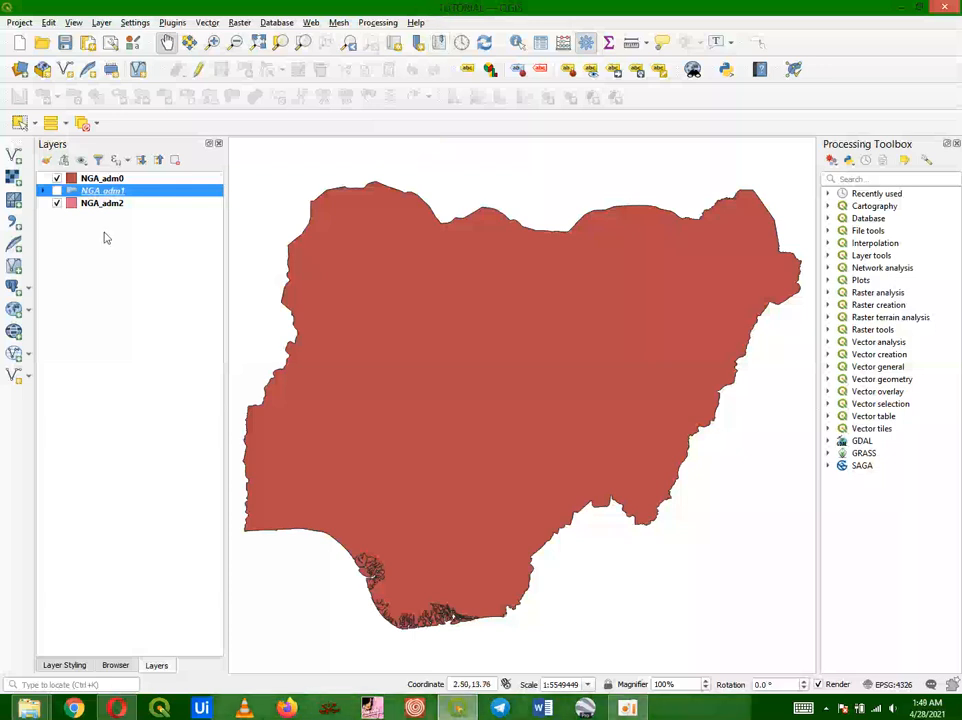
Step: Move the NGA_adm2 layer above NGA_adm1 and save the project
click(89, 206)
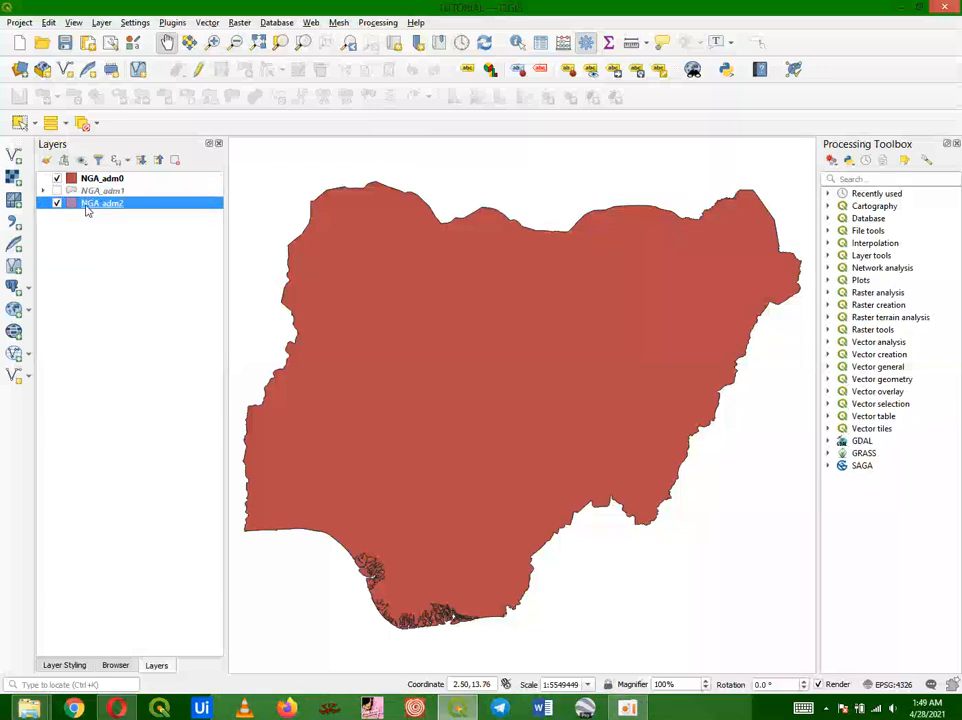
drag(86, 206, 92, 190)
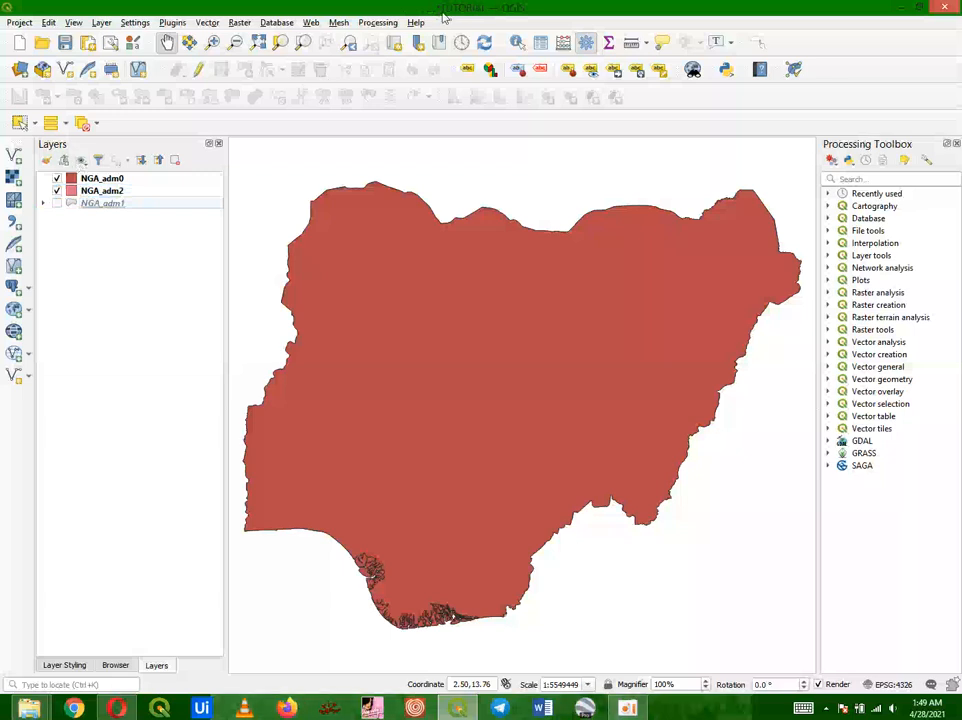
key(ctrl+s)
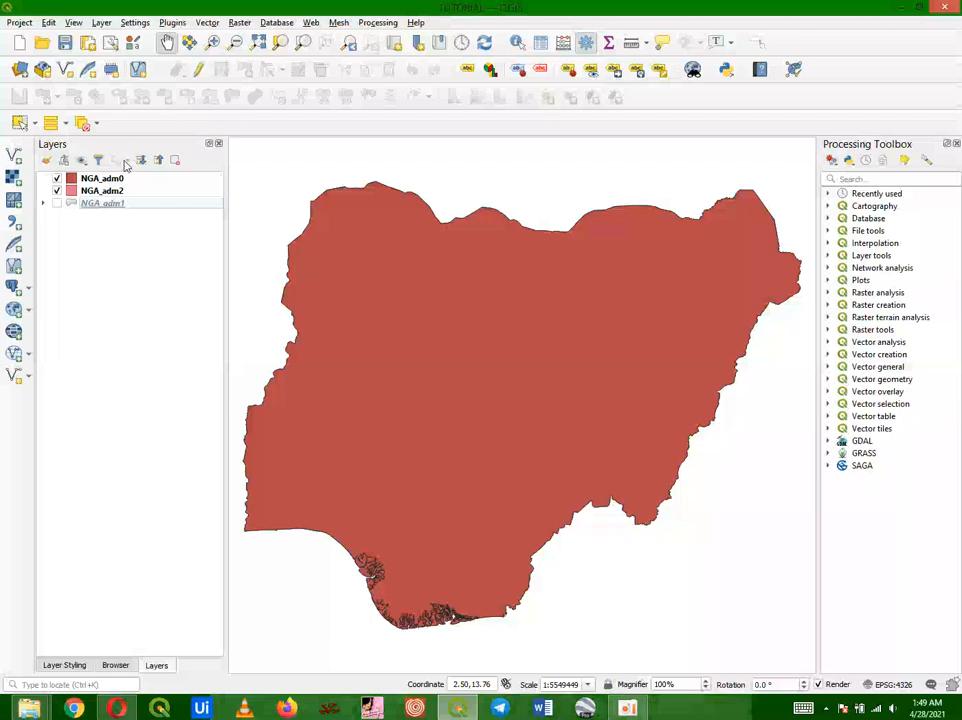
Step: Move NGA_adm2 back below NGA_adm1 and make NGA_adm1 the only visible layer
mouse_move(95, 196)
mouse_down()
mouse_move(107, 223)
mouse_move(105, 215)
mouse_up()
click(56, 190)
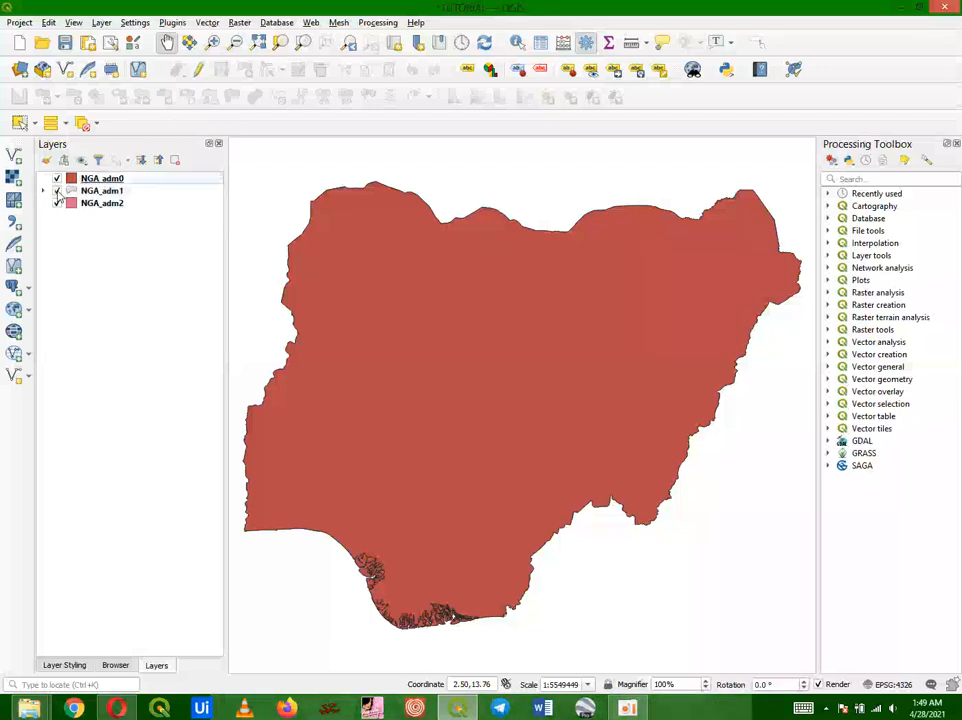
click(56, 203)
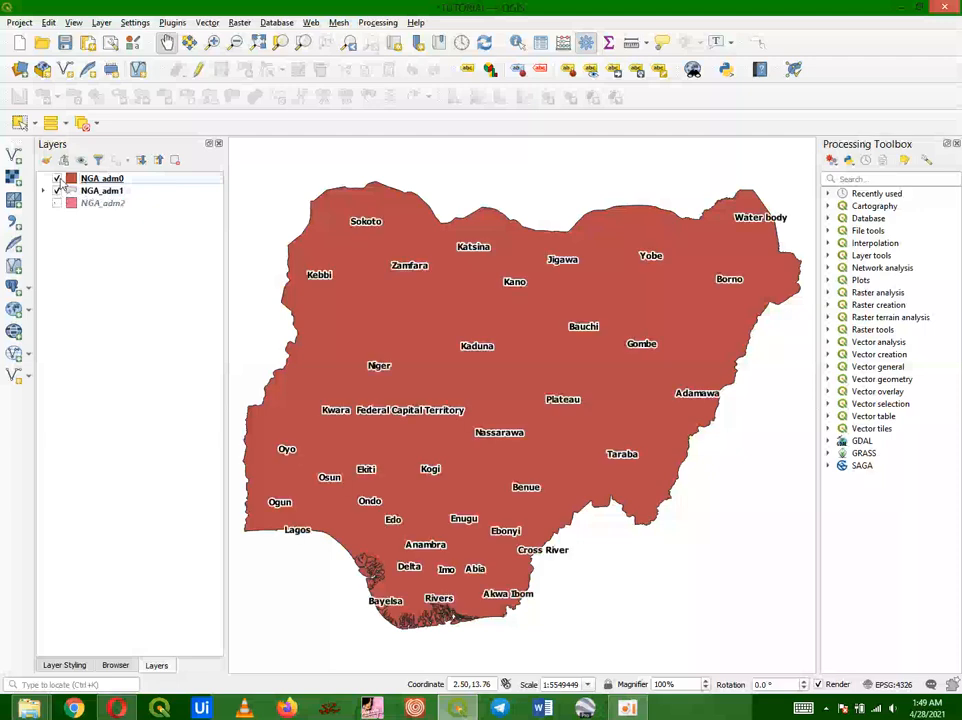
click(56, 179)
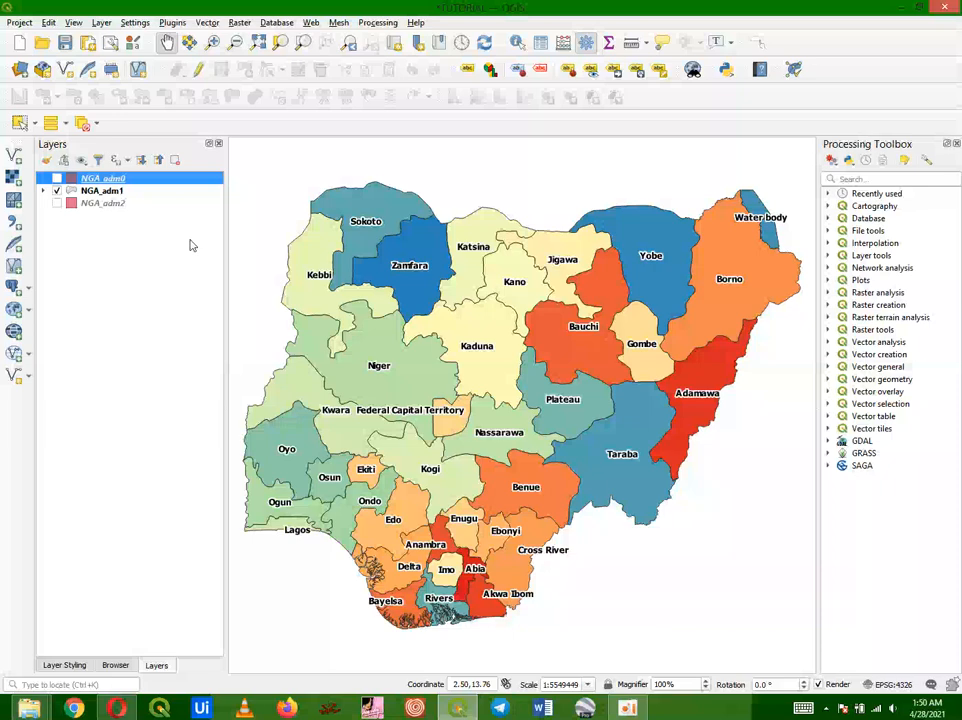
Step: Make NGA_adm2 the only visible layer
click(57, 203)
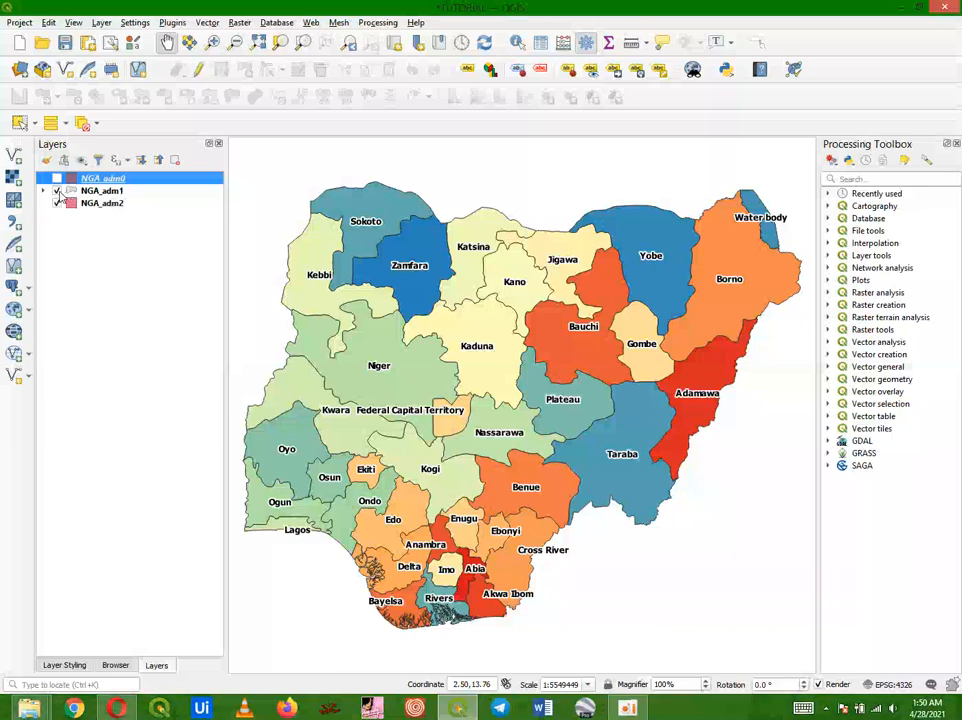
click(57, 191)
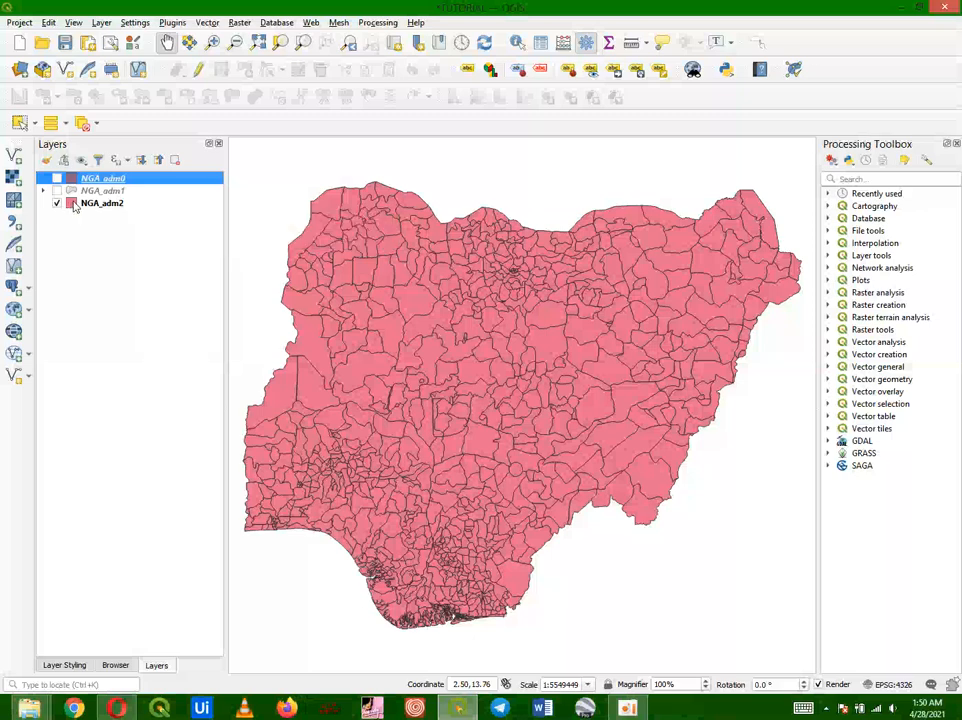
click(74, 205)
right_click(72, 204)
click(50, 270)
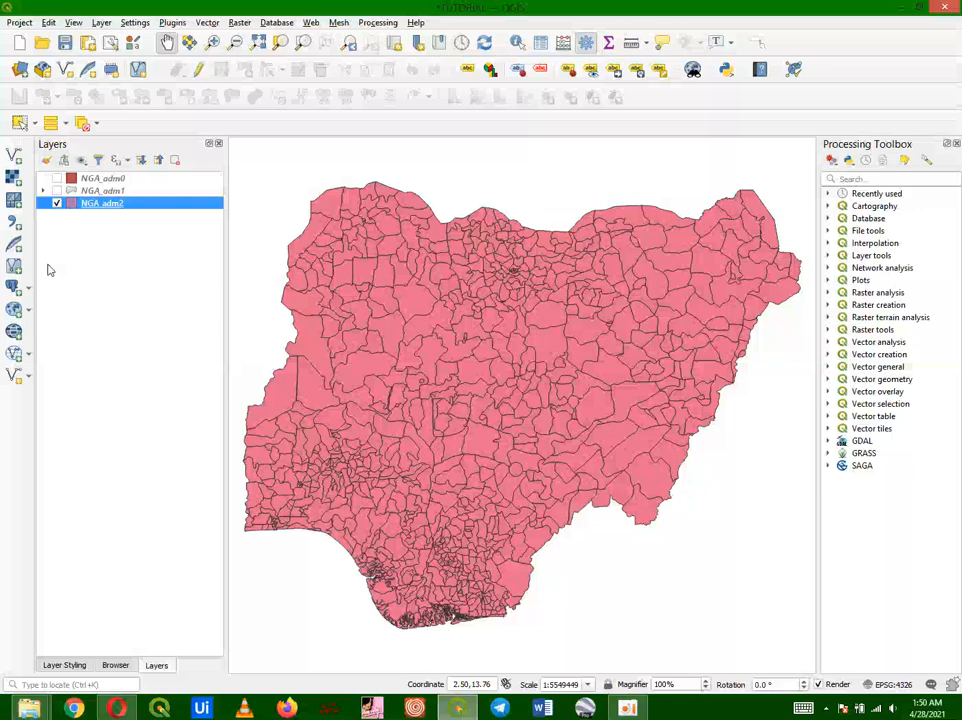
Step: Open the NGA_adm2 layer properties and switch its labels to Single Labels
right_click(72, 205)
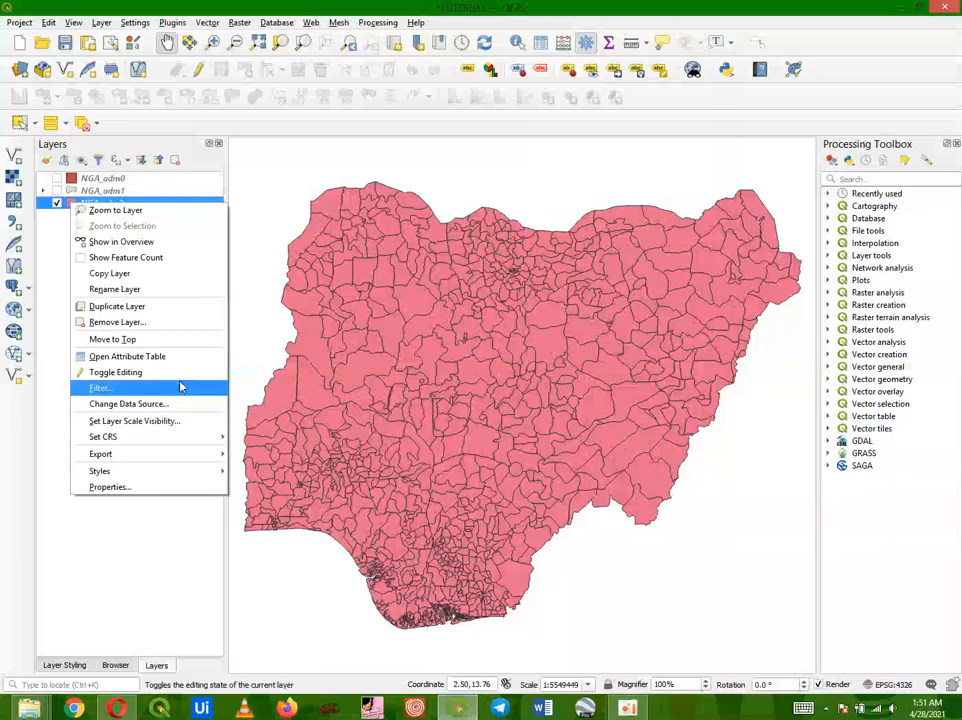
click(176, 489)
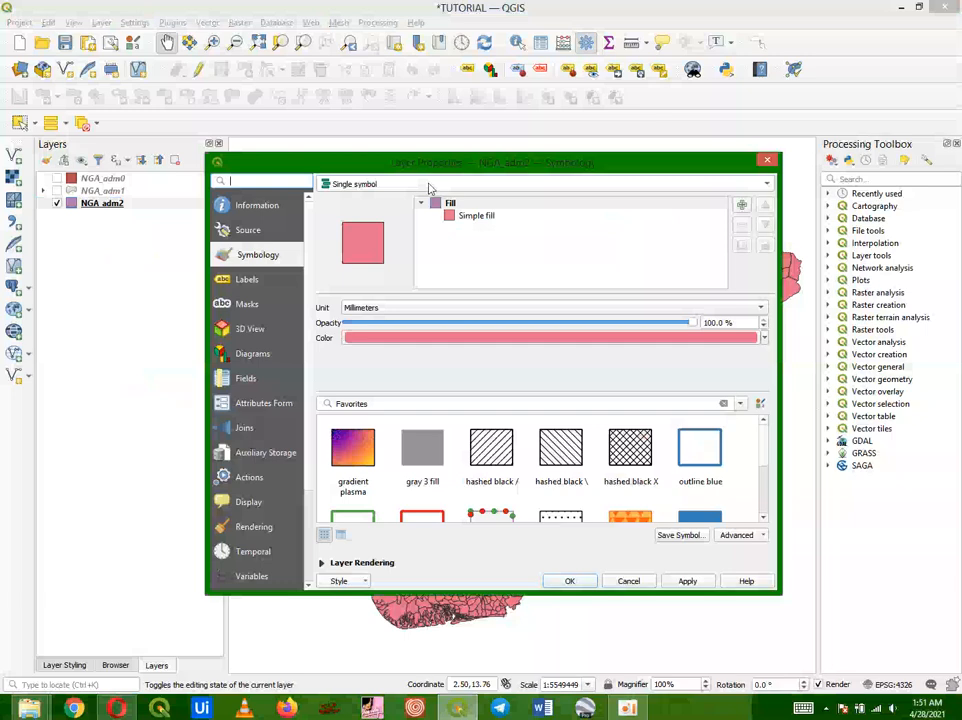
click(248, 279)
click(365, 186)
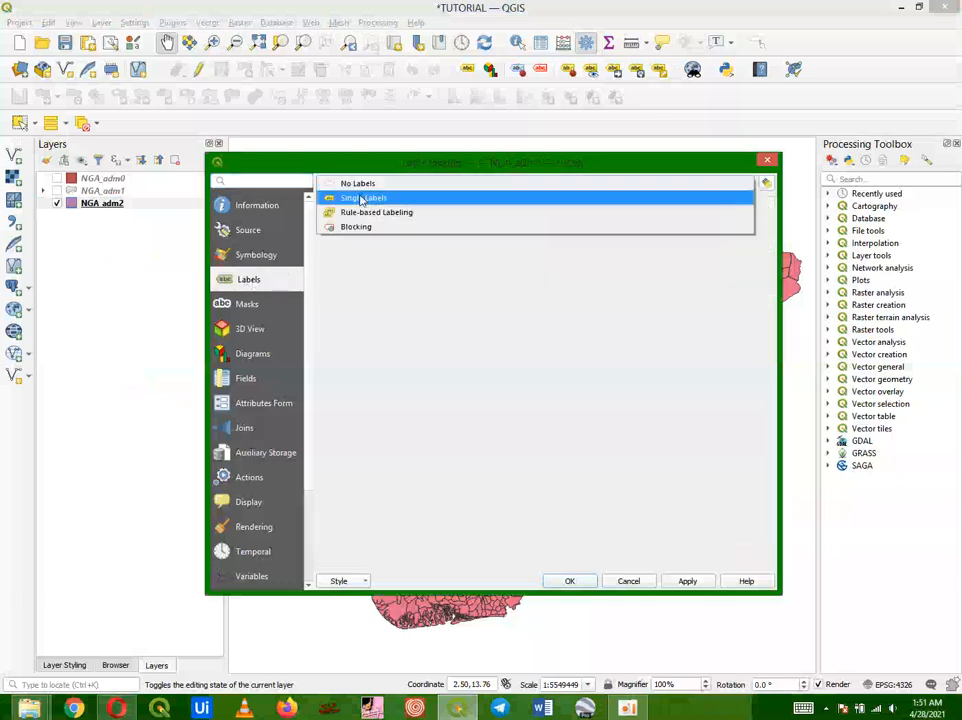
key(Escape)
key(Down)
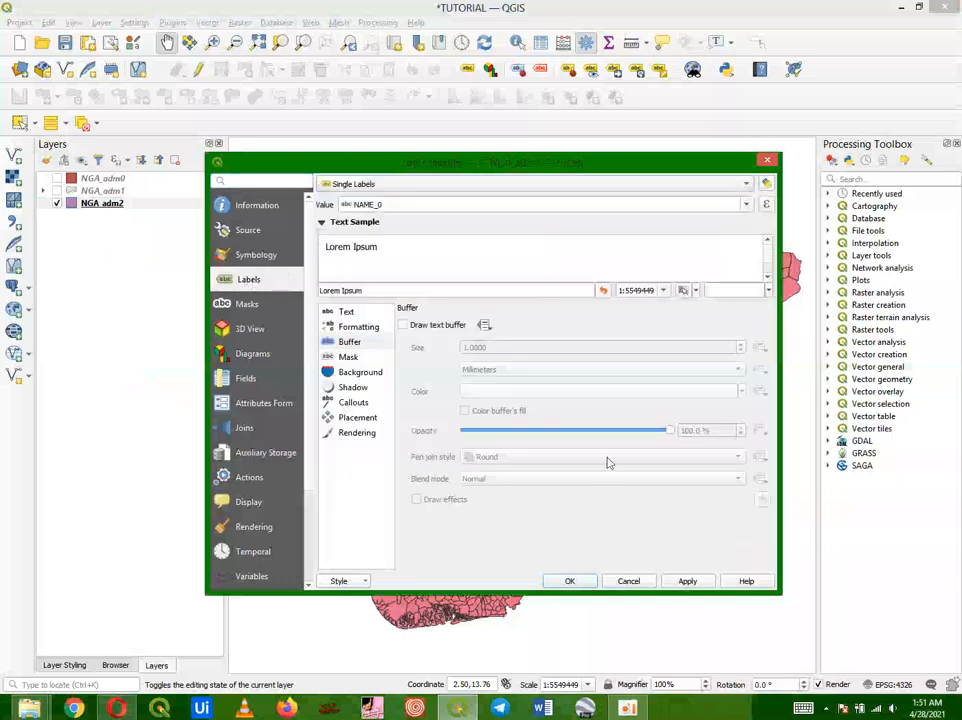
Step: Label NGA_adm2 by the NAME_2 field with a text buffer, apply and confirm
click(745, 205)
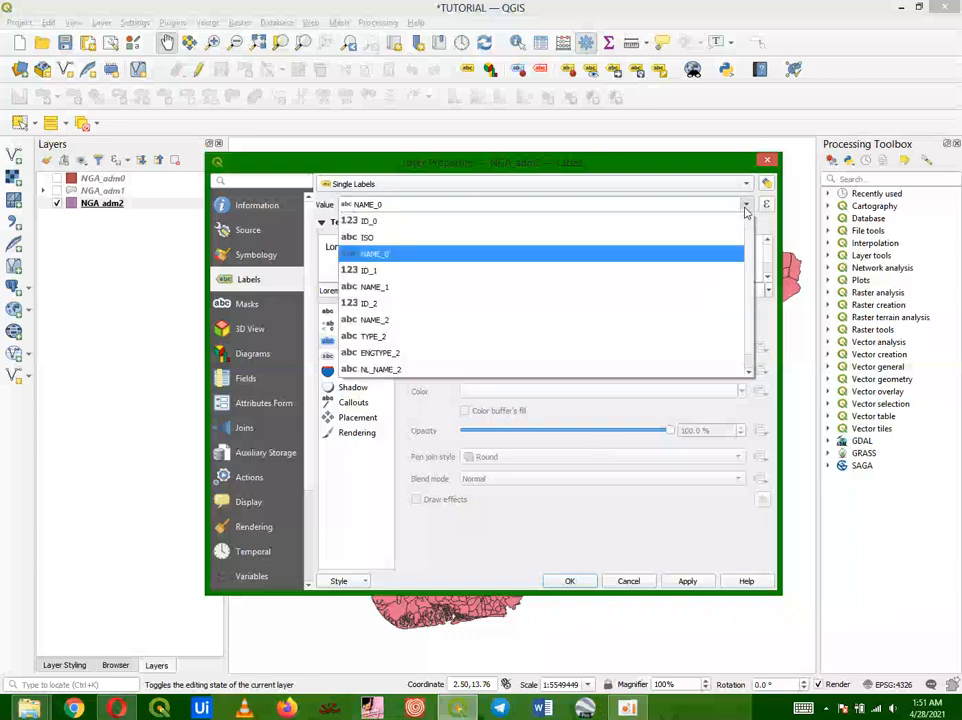
click(487, 323)
click(404, 326)
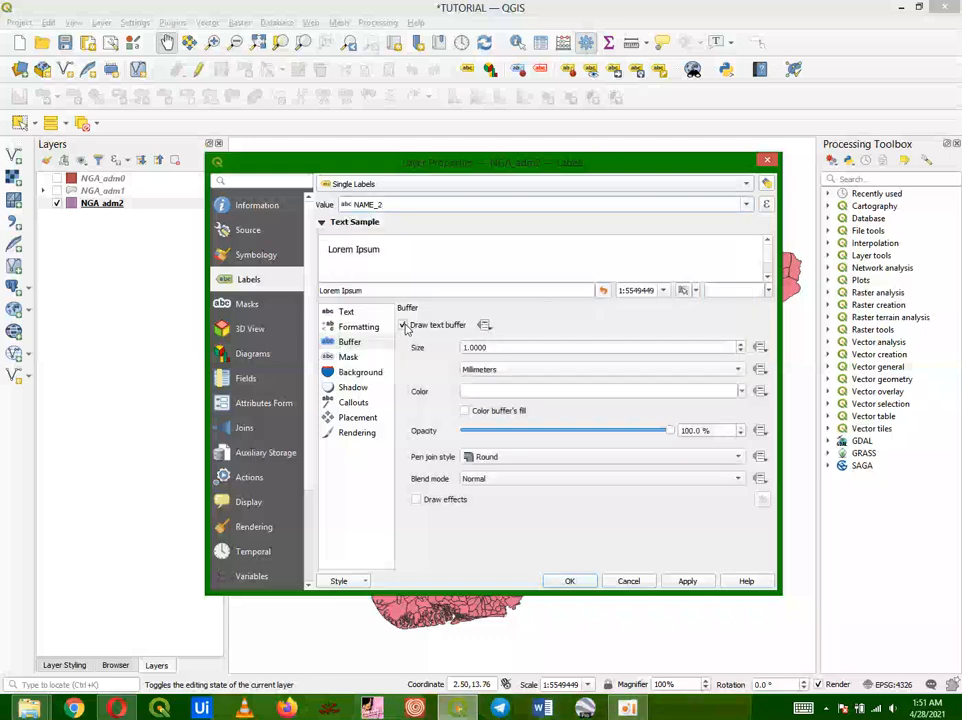
click(690, 581)
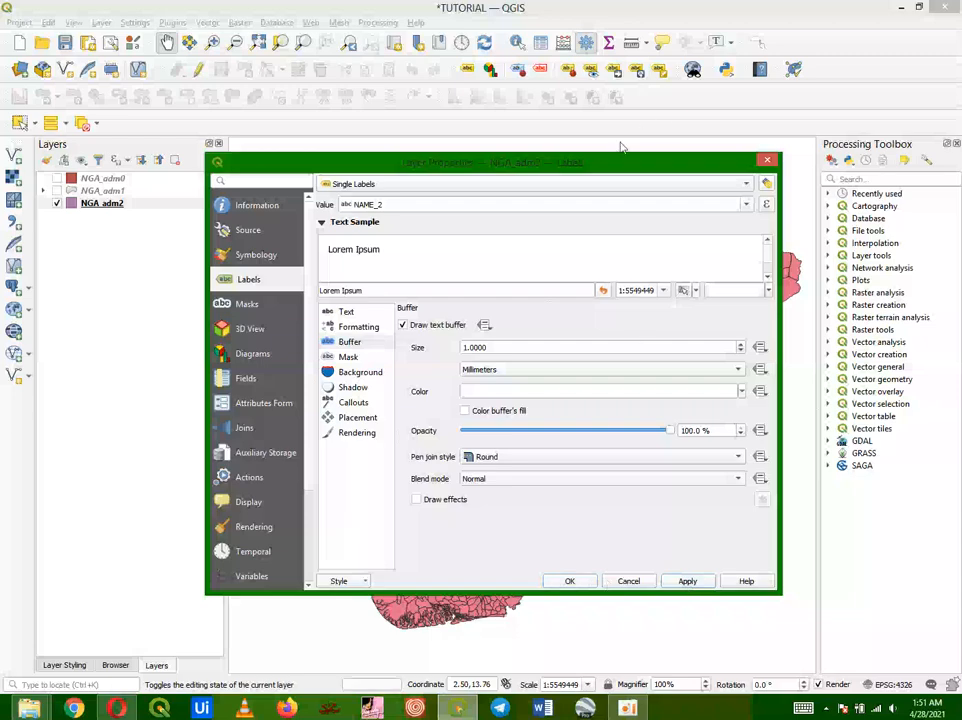
drag(612, 165, 3, 666)
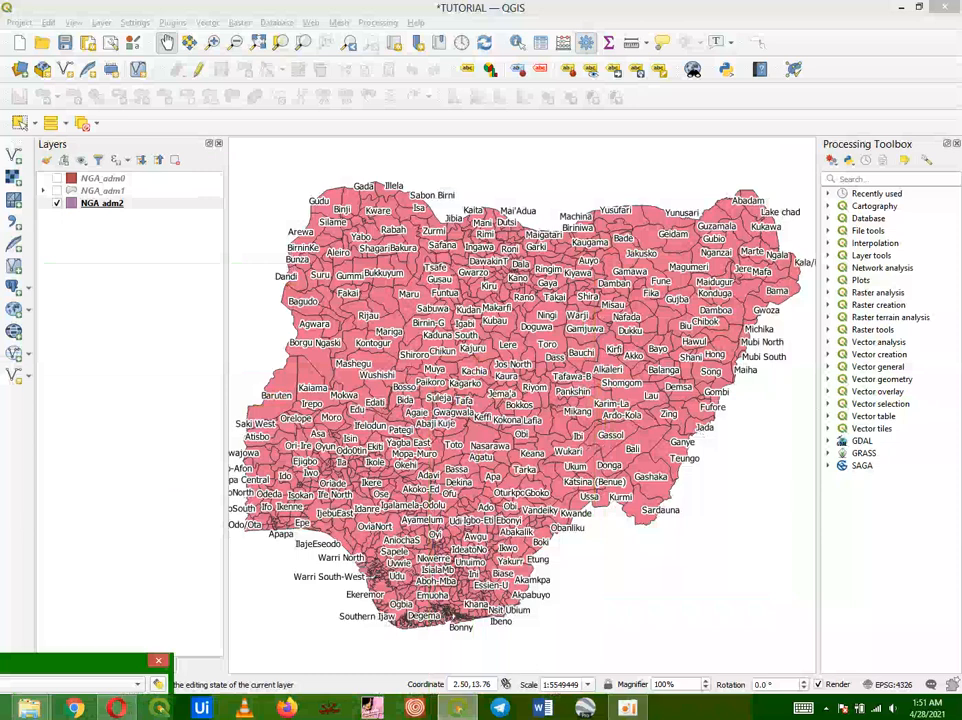
drag(3, 661, 605, 194)
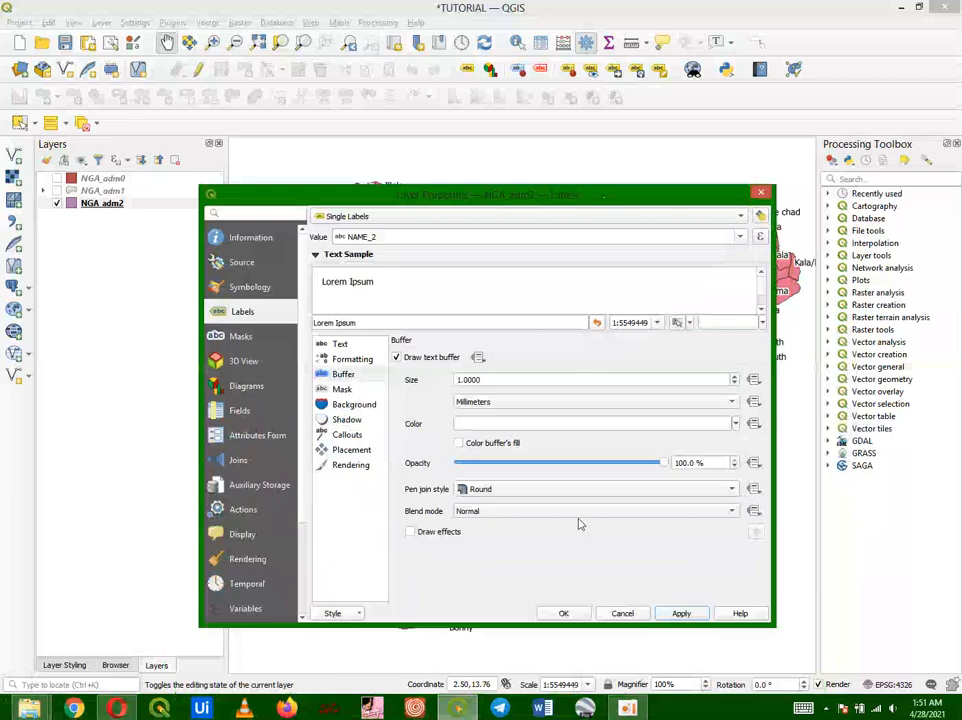
click(565, 615)
Step: Show the feature count for the NGA_adm2 layer
click(100, 204)
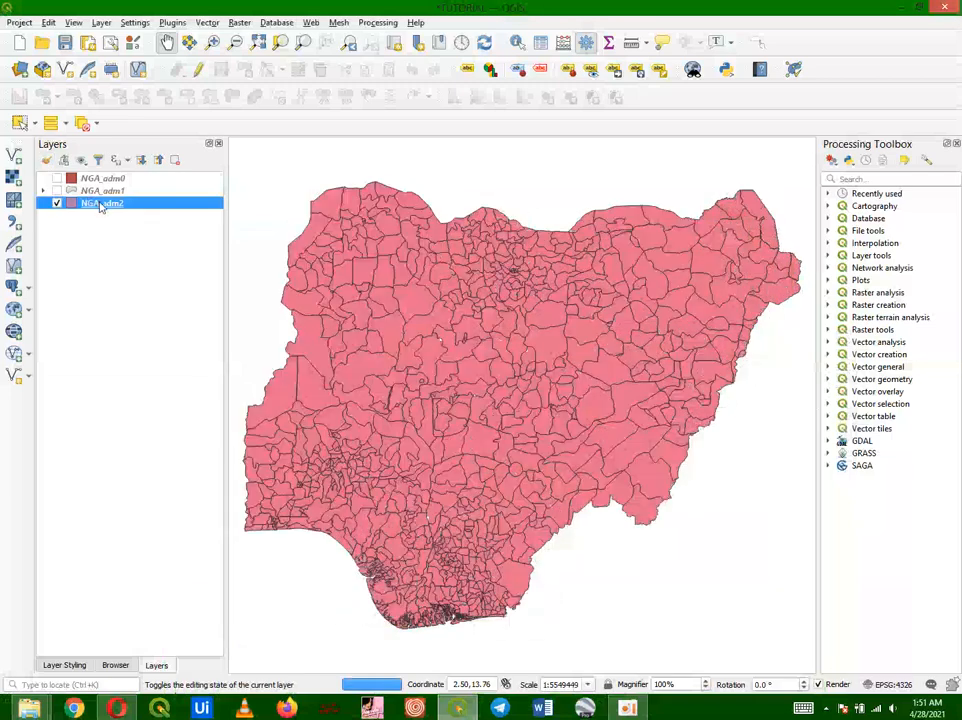
right_click(100, 204)
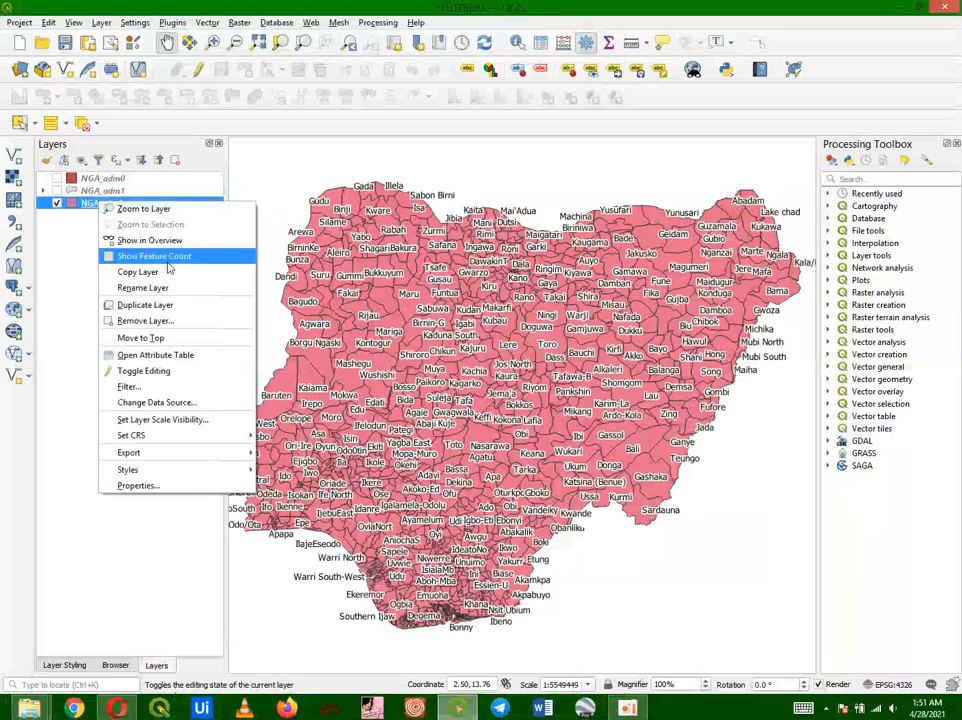
click(155, 256)
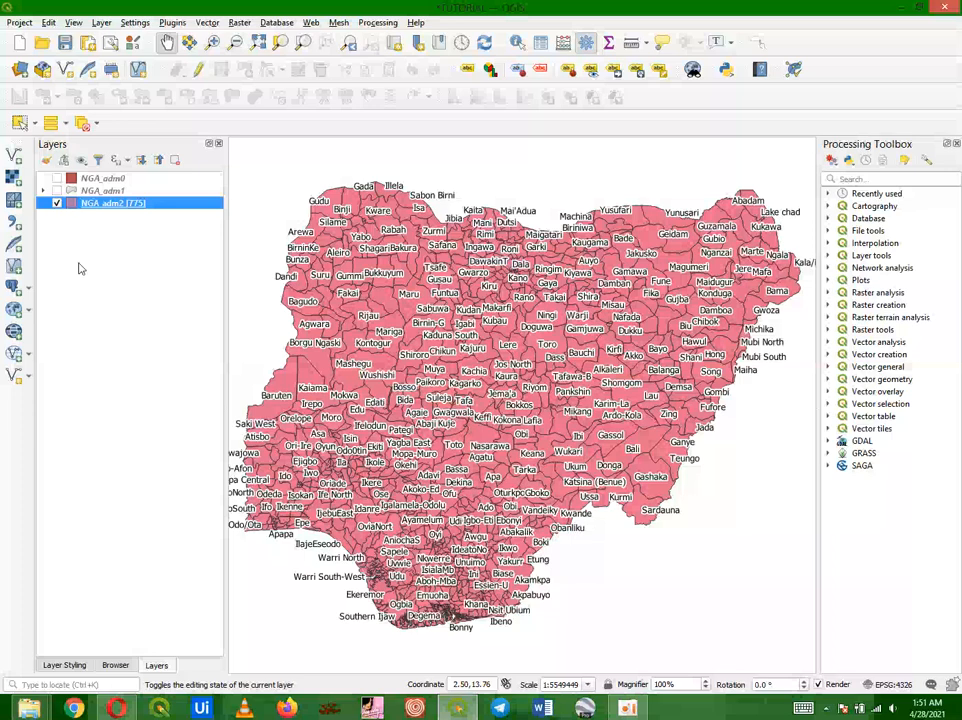
Step: Make NGA_adm1 the only visible layer and show its feature count
click(57, 203)
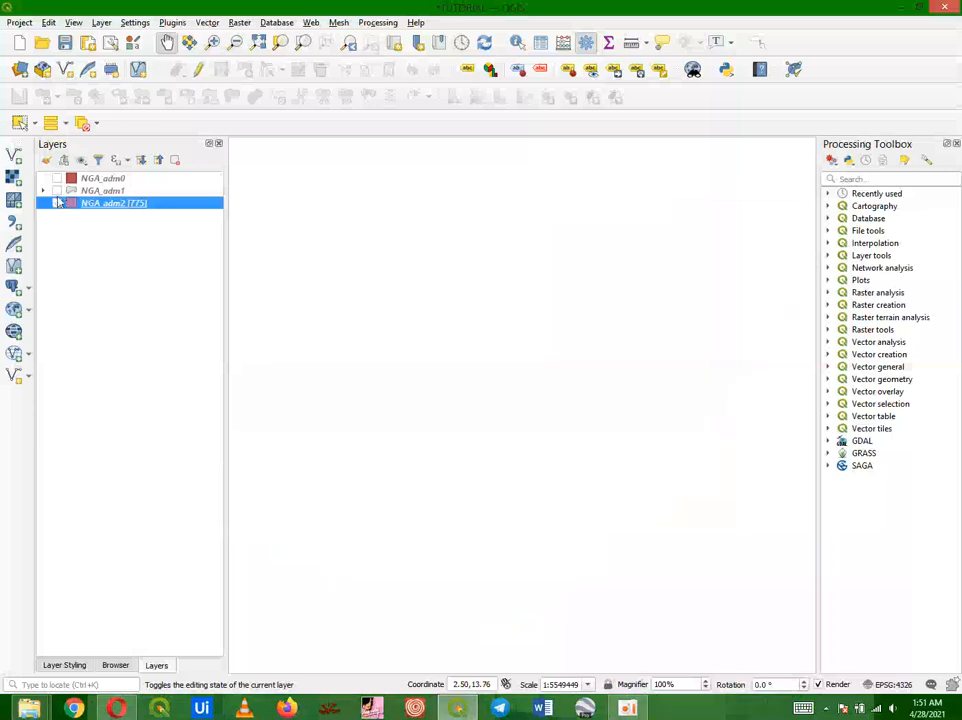
click(57, 190)
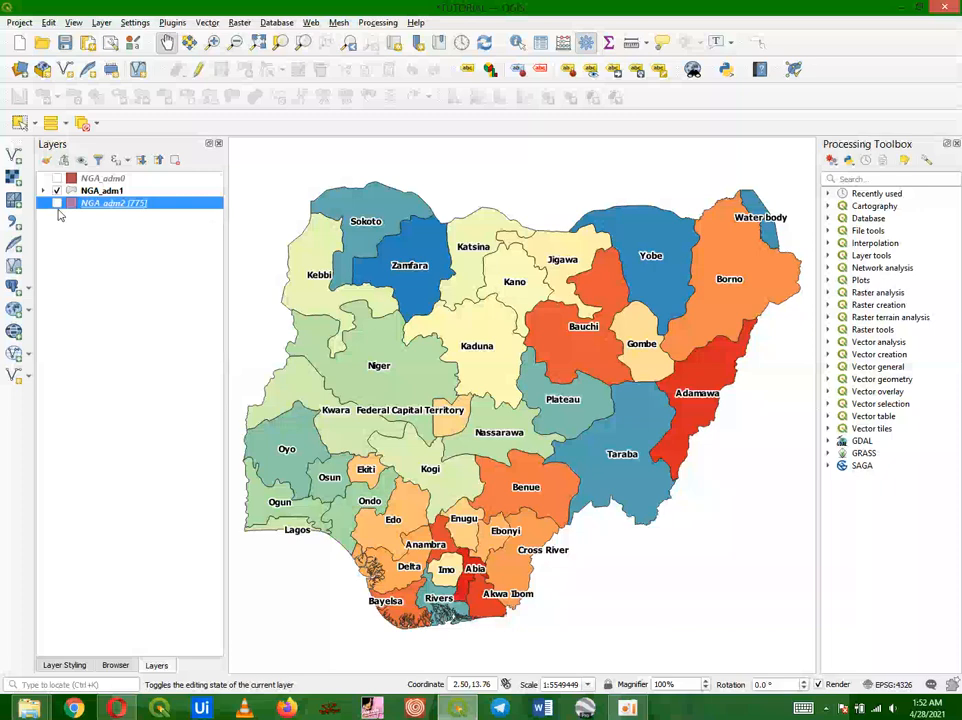
click(98, 190)
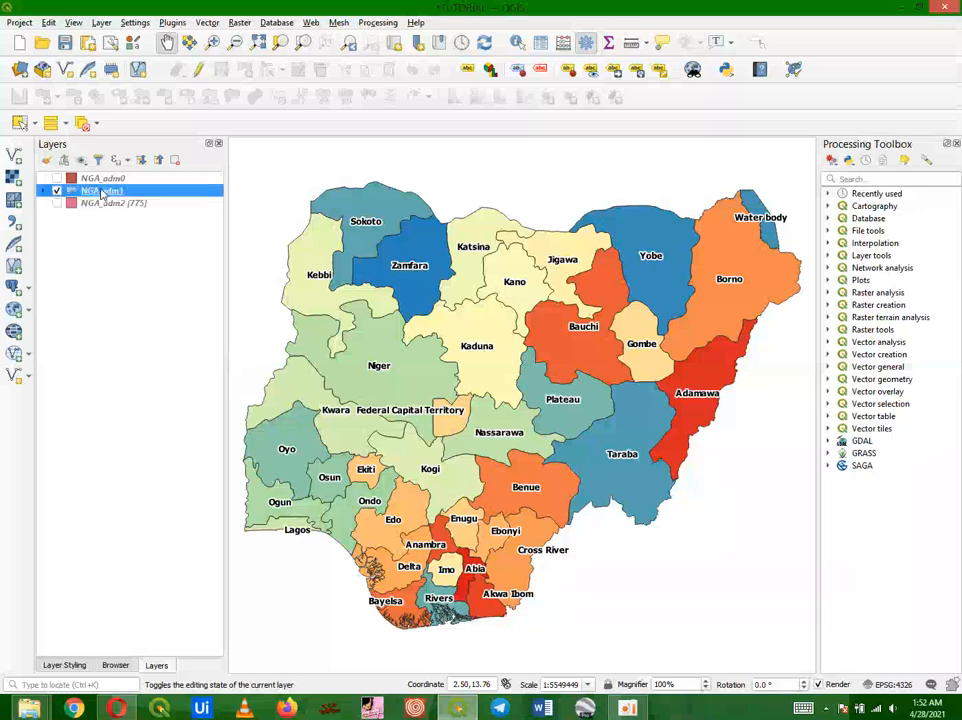
right_click(100, 190)
click(143, 244)
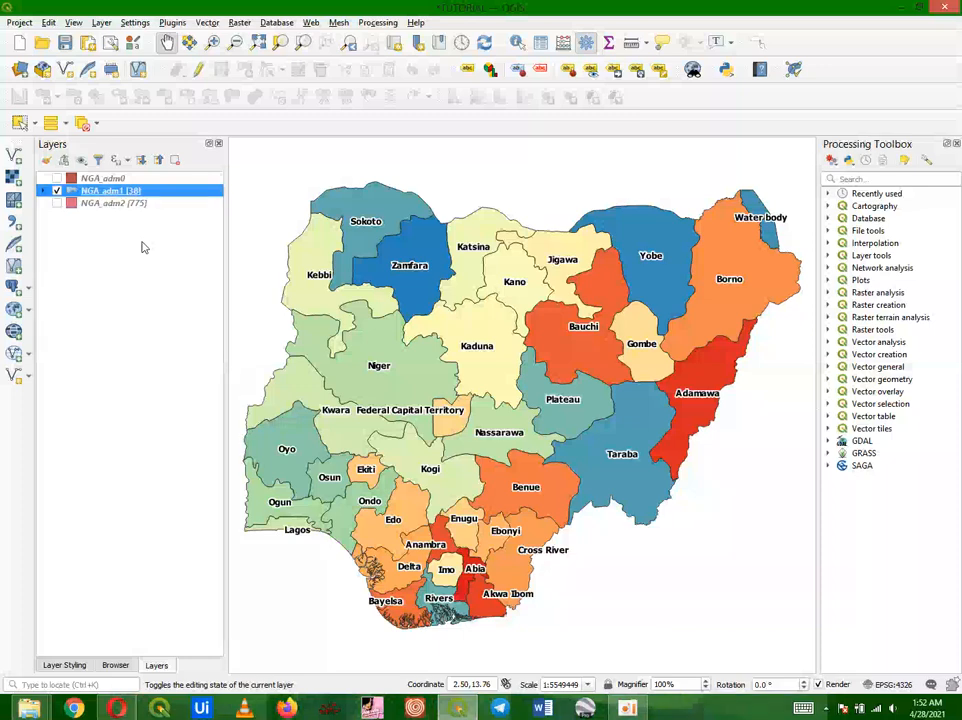
Step: Make NGA_adm2 the only visible layer again and open its Filter query builder
click(57, 203)
click(57, 190)
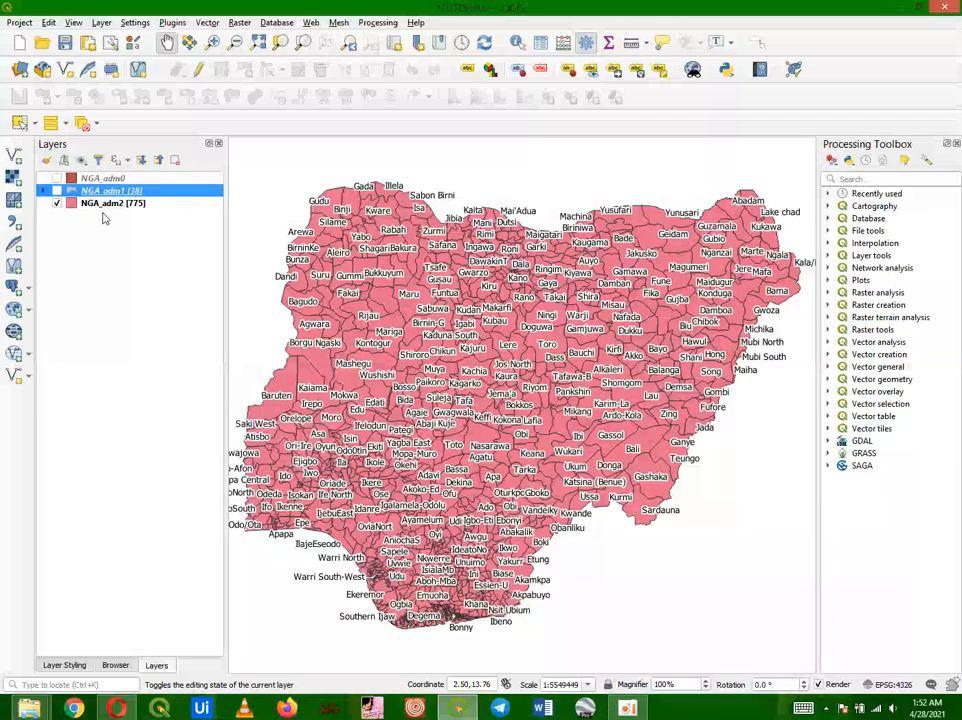
right_click(90, 203)
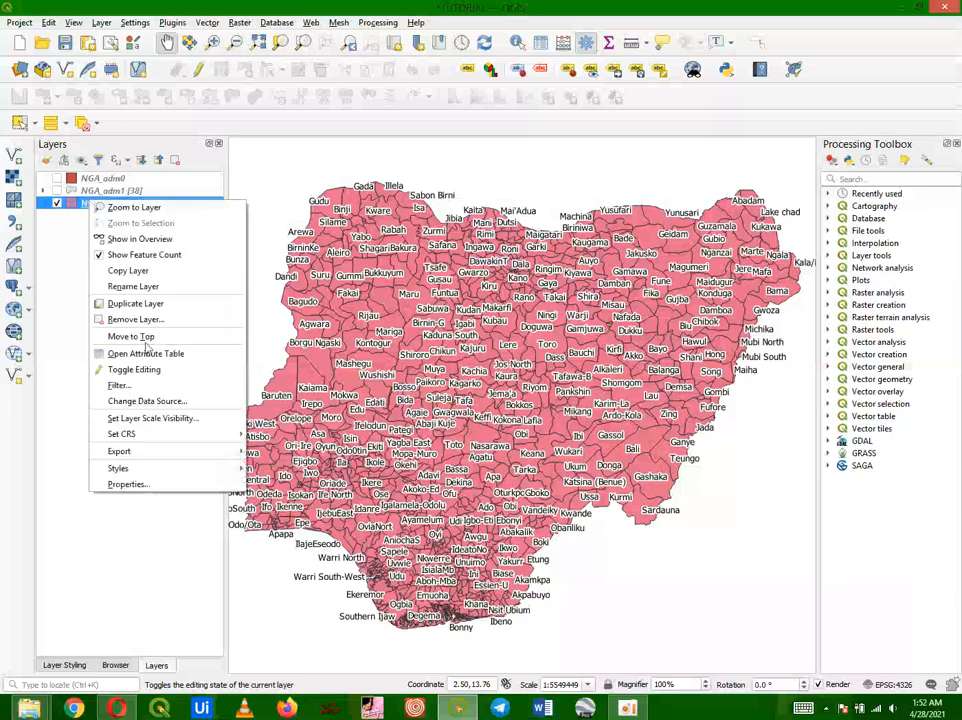
click(158, 388)
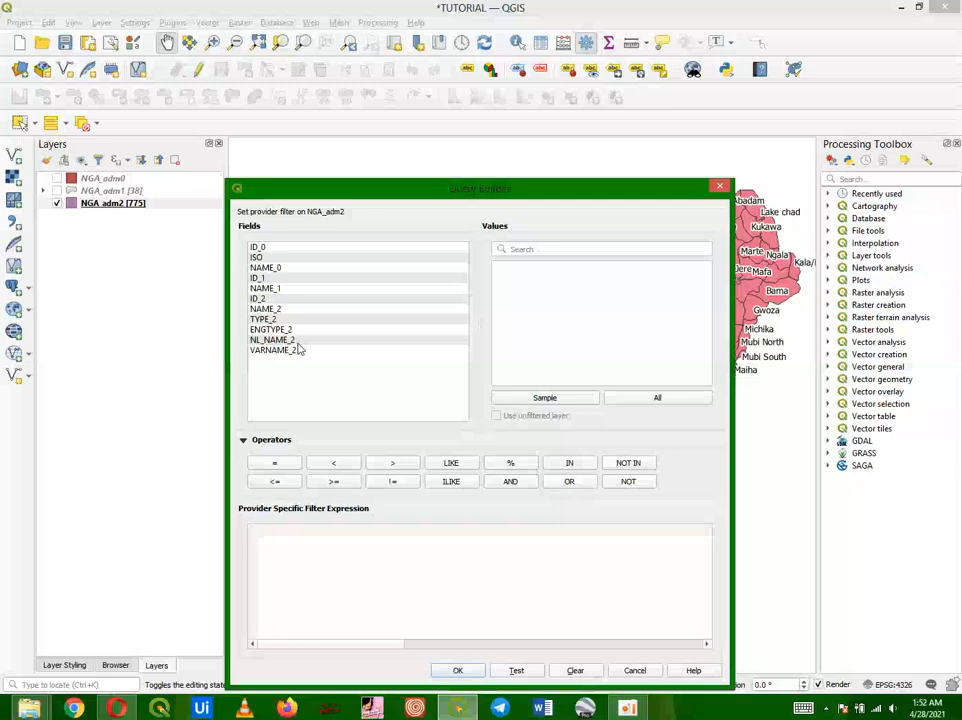
double_click(265, 309)
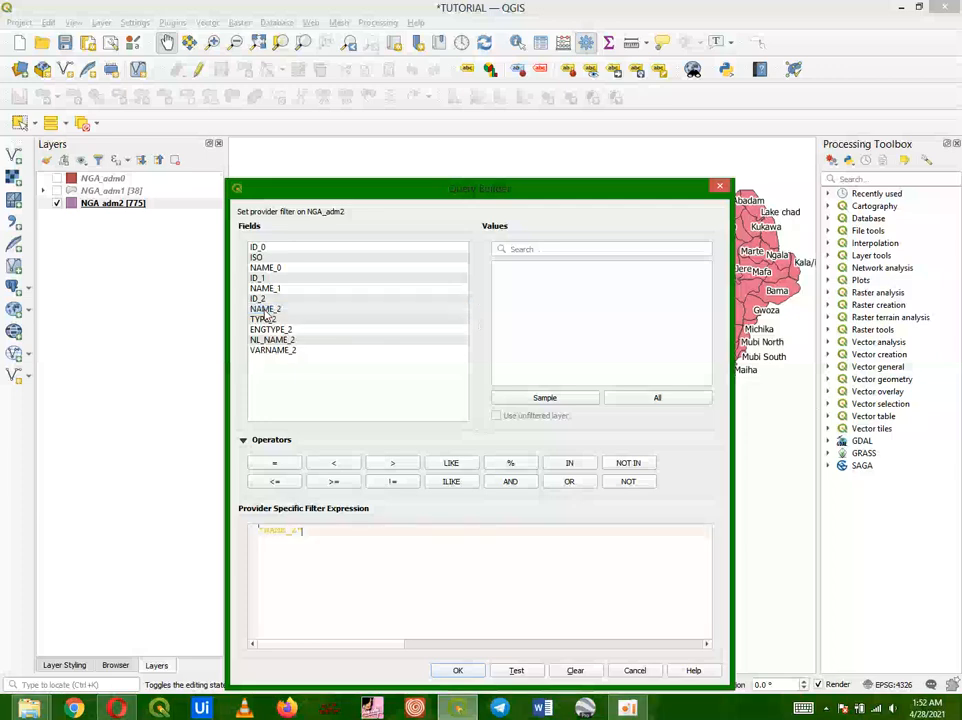
click(287, 467)
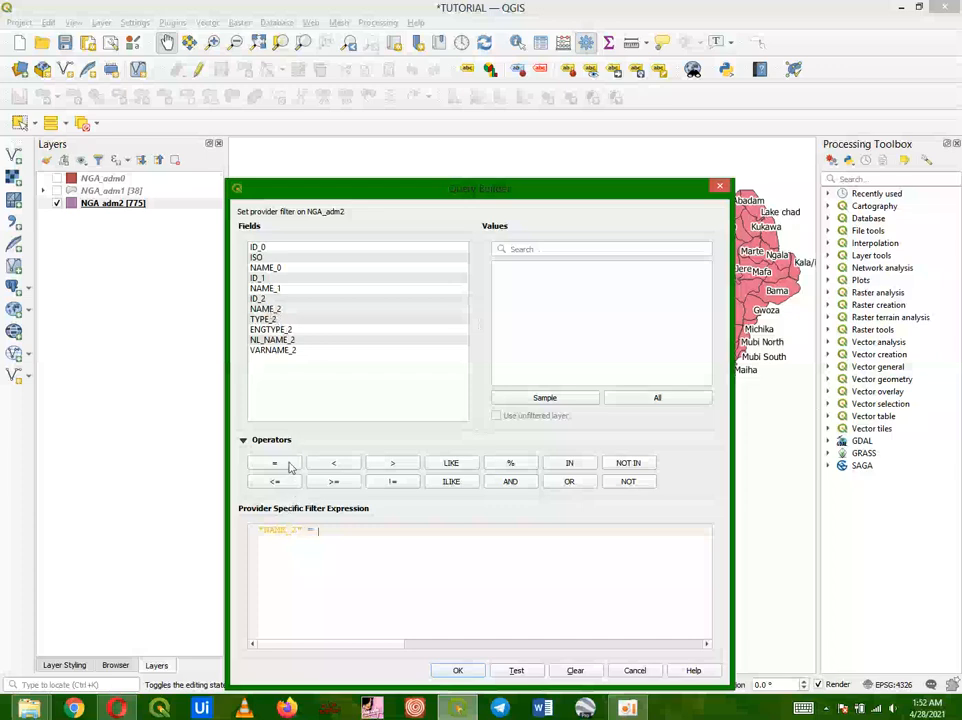
click(640, 398)
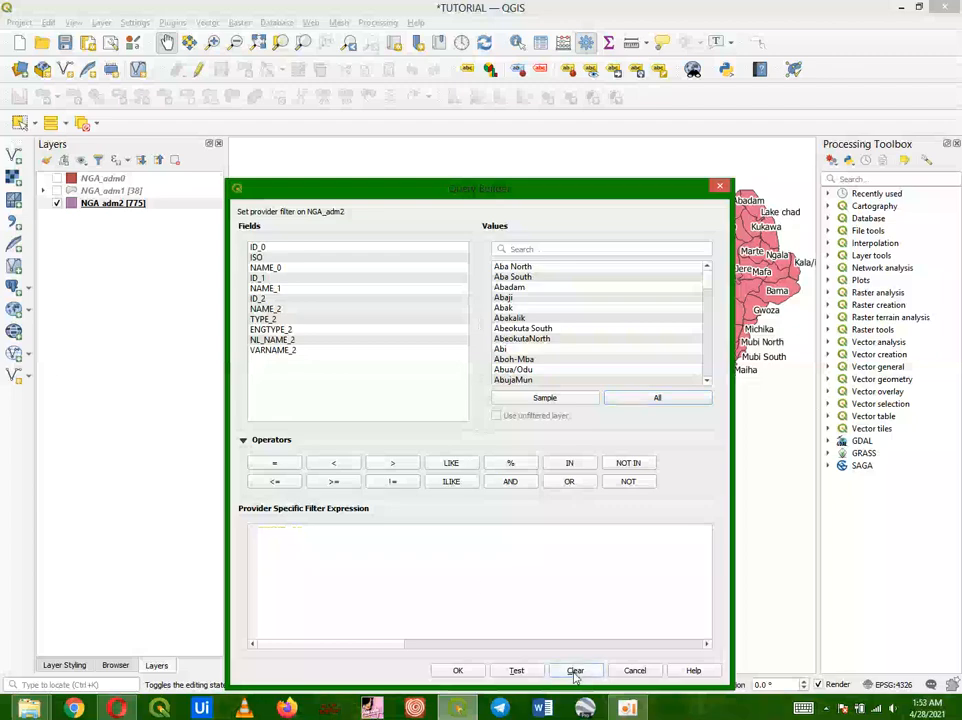
mouse_move(627, 710)
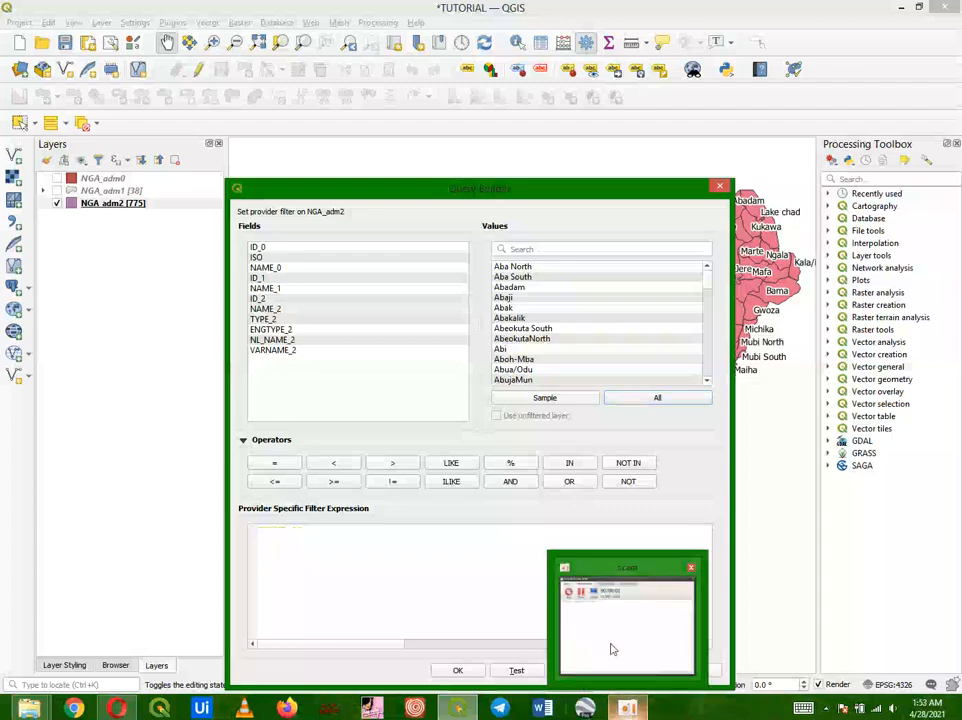
mouse_move(612, 644)
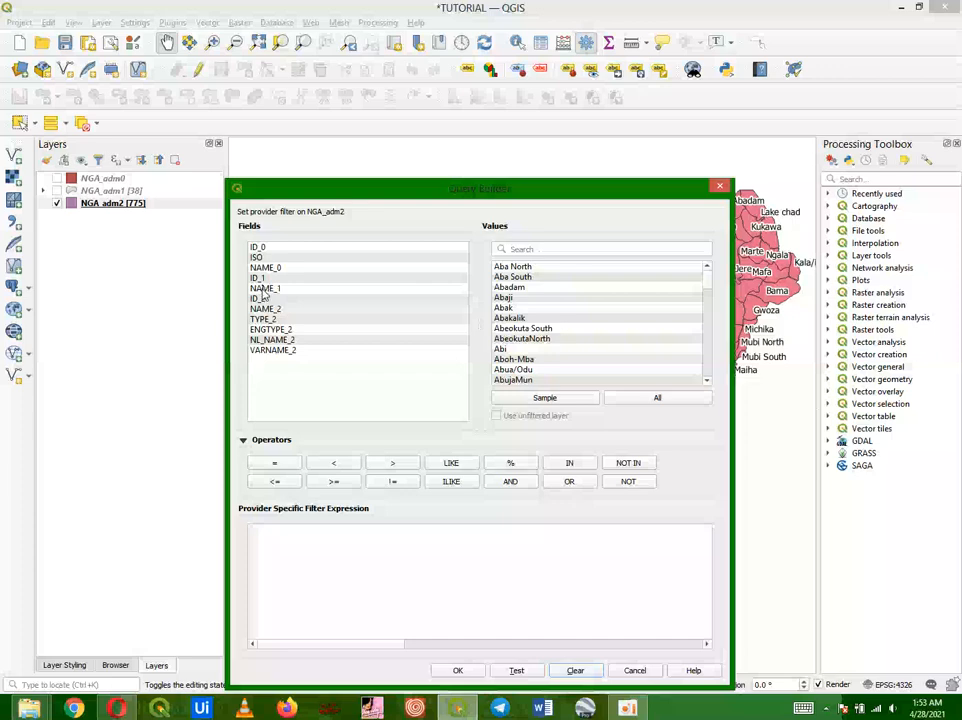
Step: Filter NGA_adm2 with the expression "NAME_1" = 'Ondo' and apply it
double_click(264, 289)
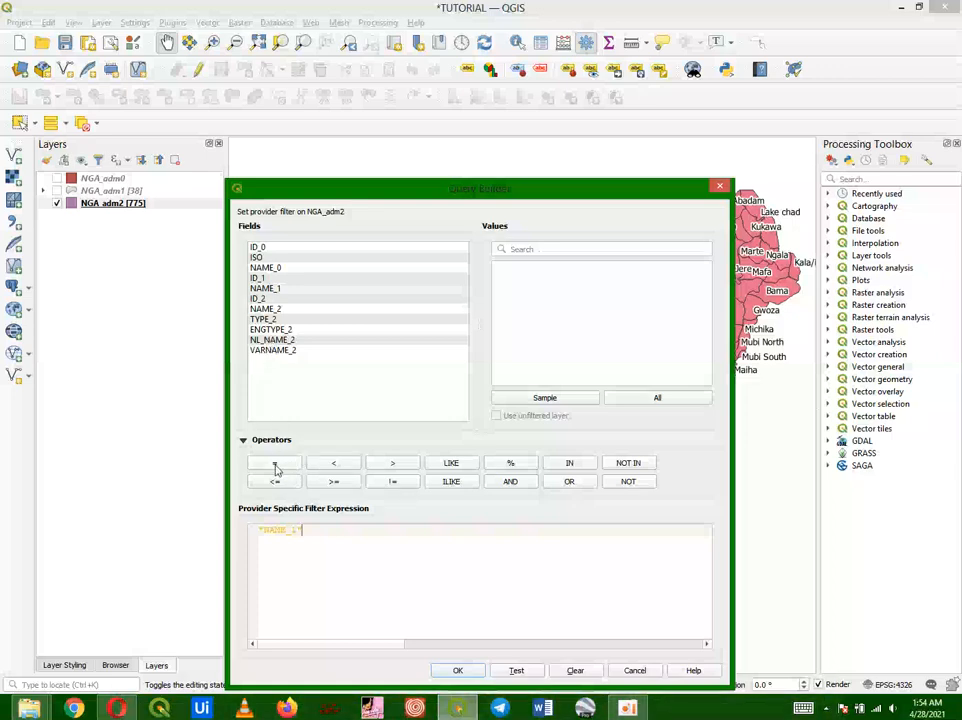
click(276, 468)
click(667, 400)
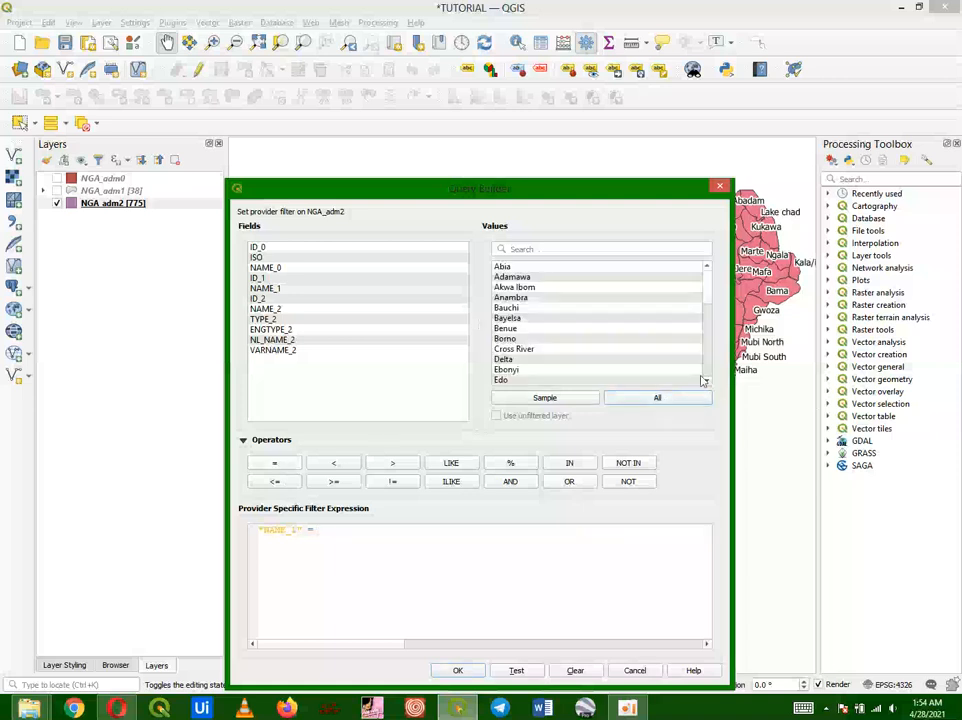
scroll(707, 300, down, 8)
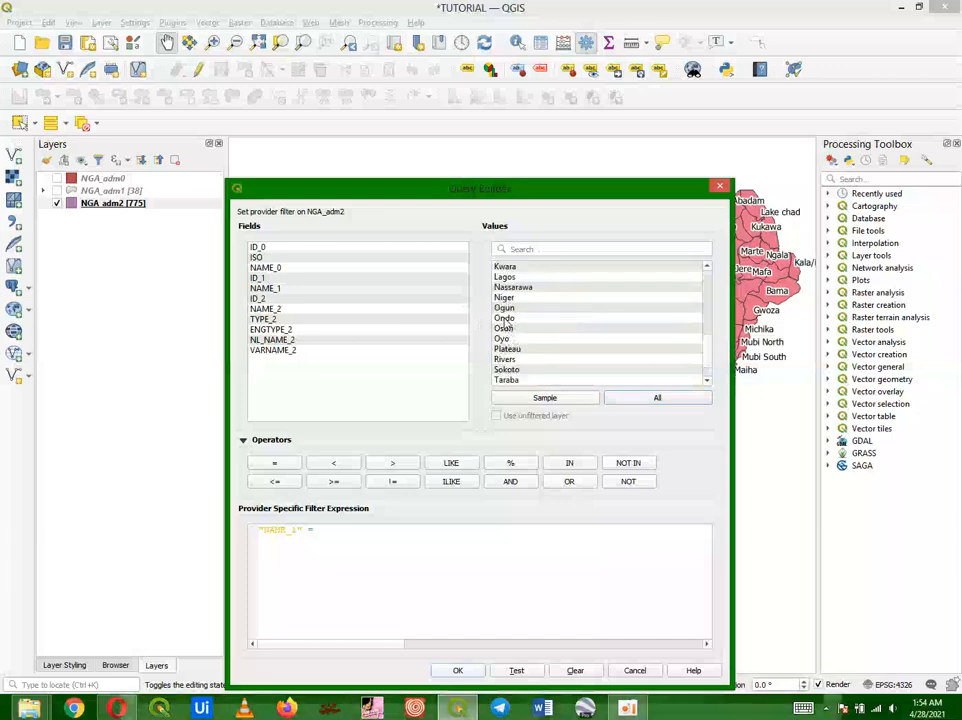
double_click(505, 319)
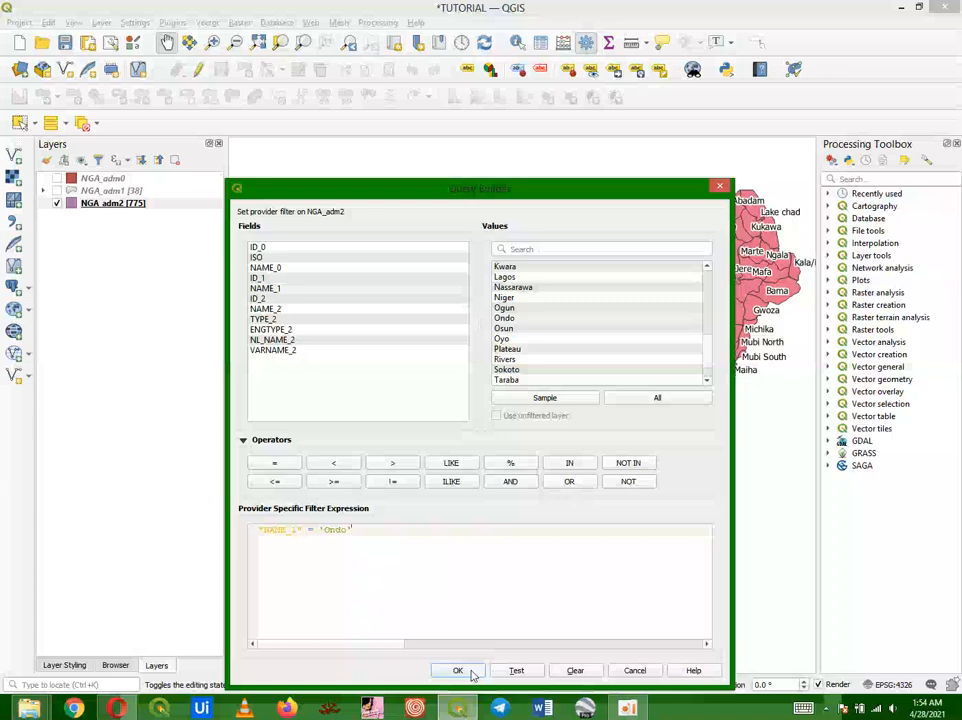
click(462, 670)
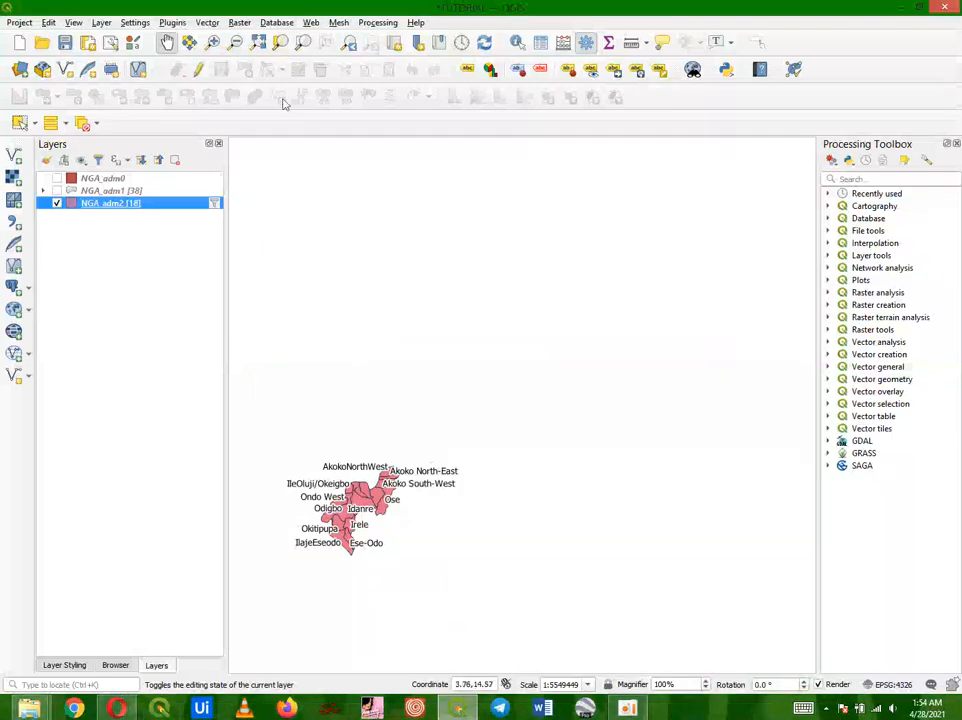
Step: Zoom to the full extent and select each of the 18 Ondo LGA features one by one
click(259, 44)
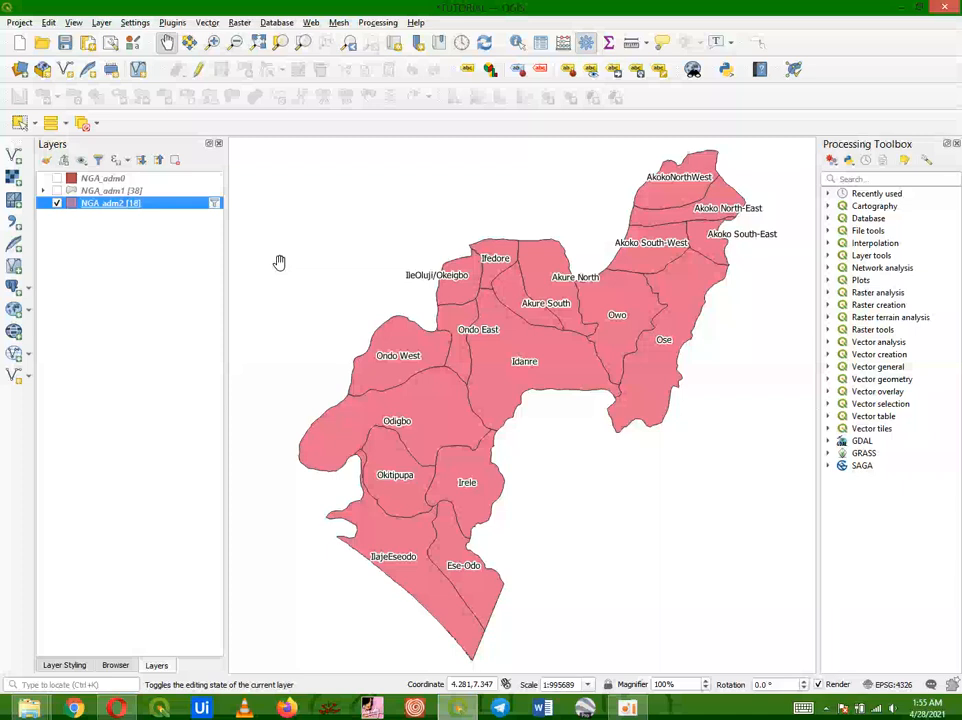
click(18, 124)
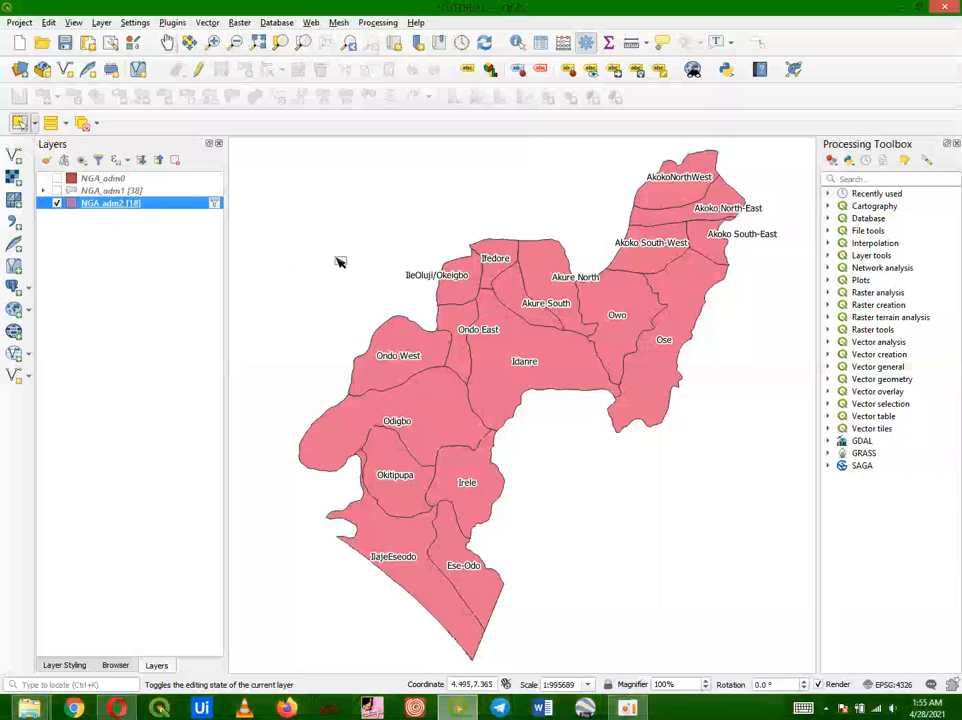
click(422, 570)
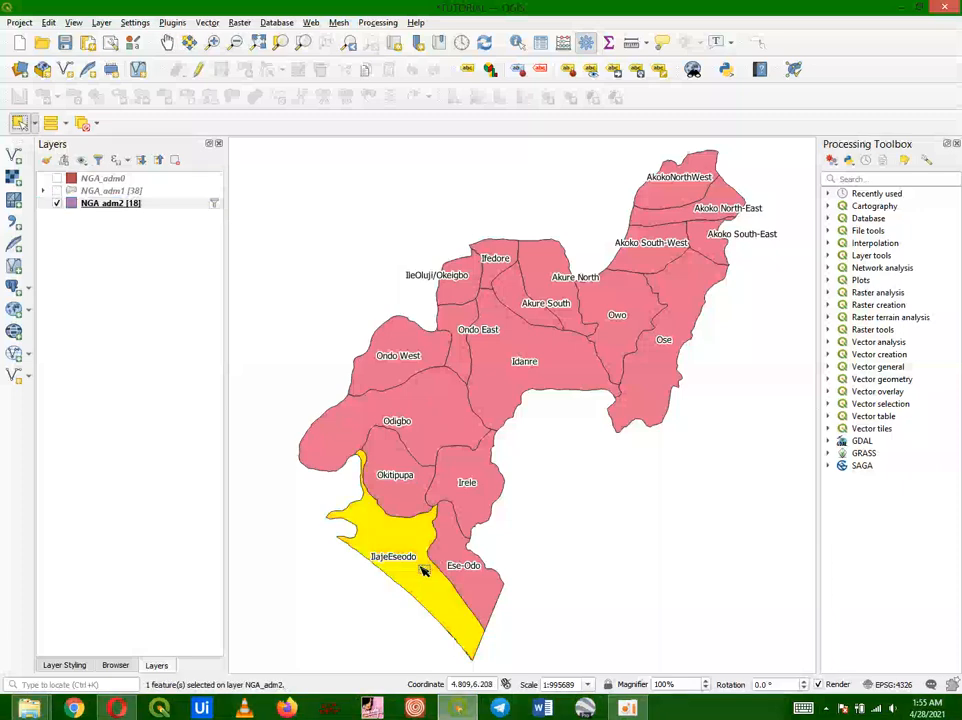
shift+click(443, 547)
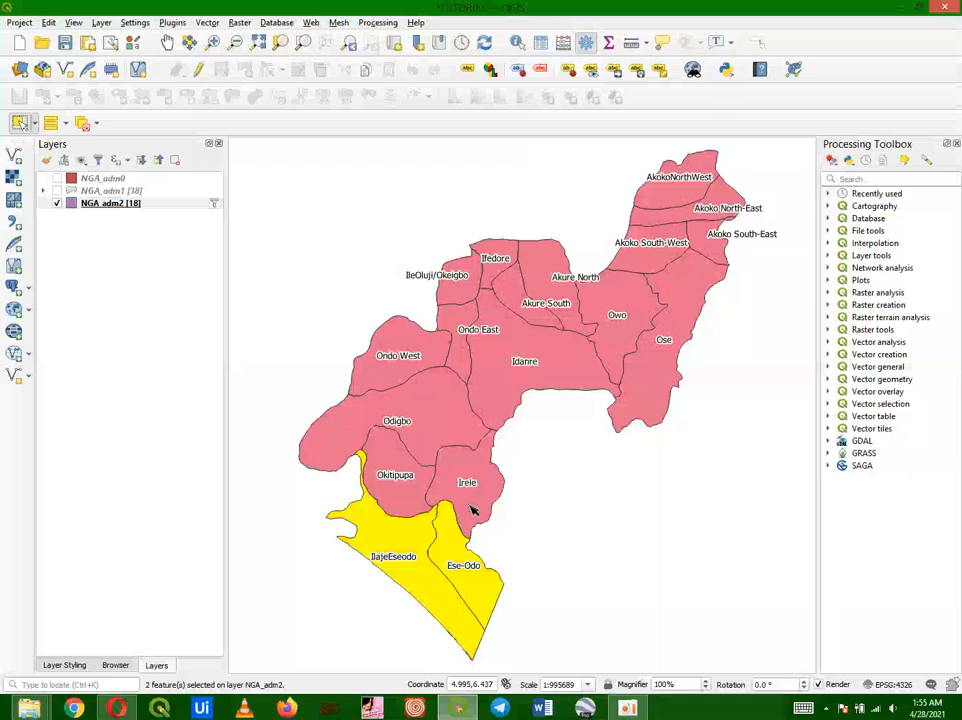
shift+click(468, 494)
shift+click(410, 490)
shift+click(420, 440)
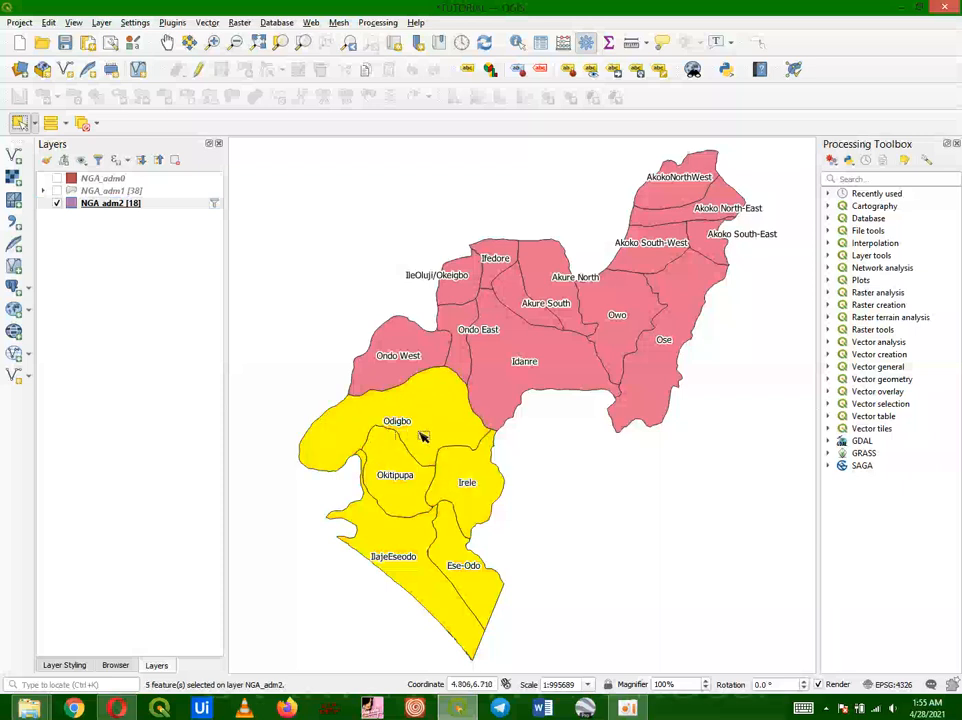
ctrl+click(420, 440)
shift+click(404, 375)
shift+click(410, 401)
shift+click(463, 344)
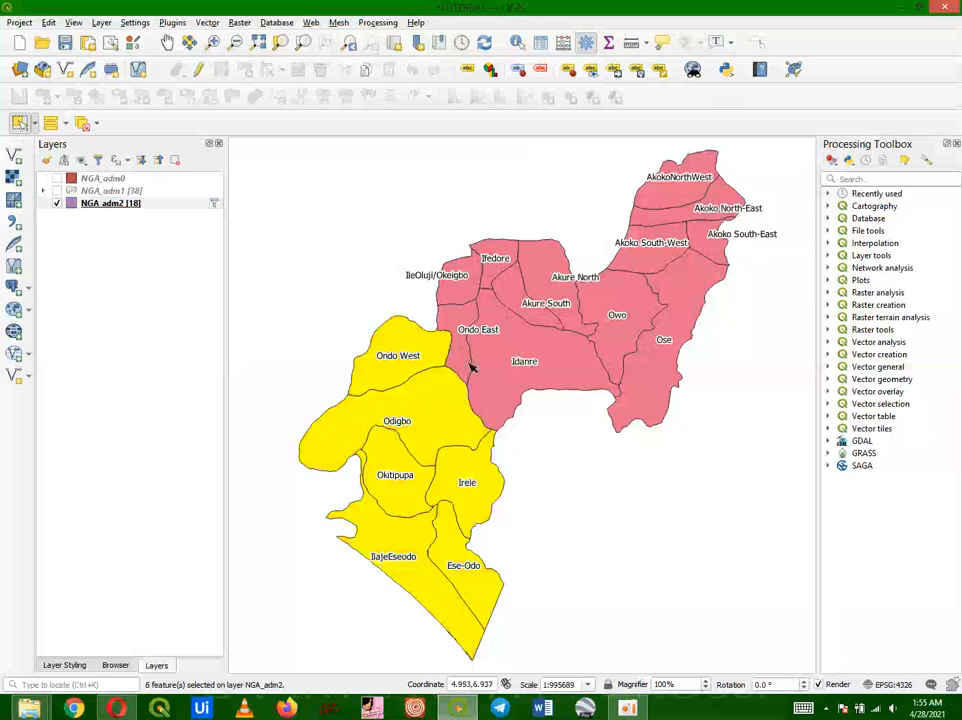
shift+click(486, 322)
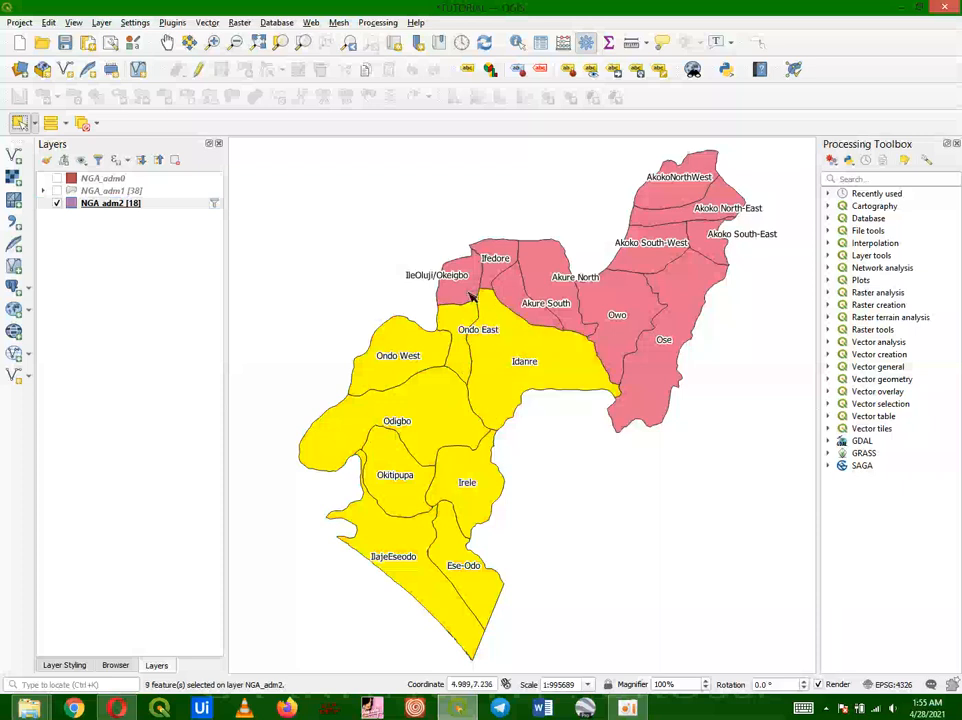
shift+click(468, 293)
shift+click(490, 281)
shift+click(512, 294)
shift+click(540, 277)
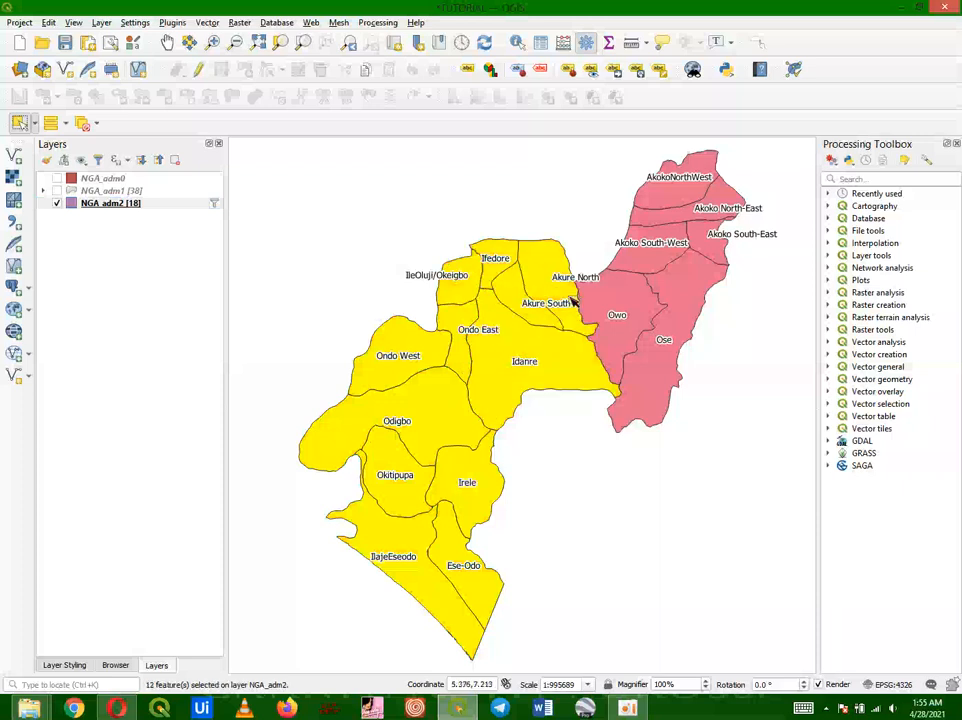
shift+click(616, 322)
shift+click(645, 379)
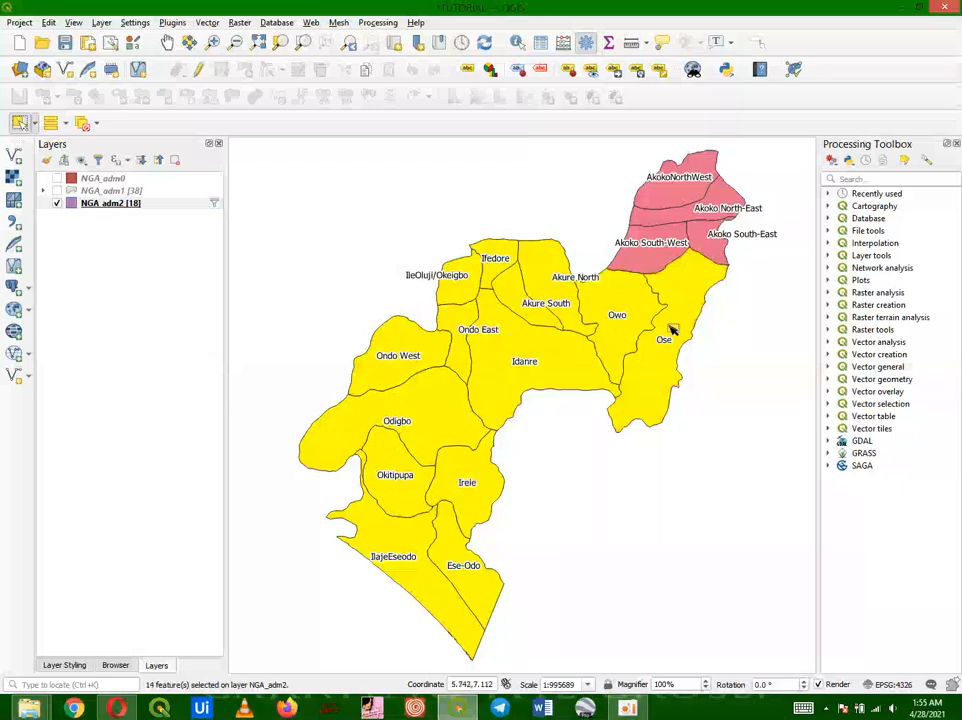
shift+click(653, 240)
shift+click(707, 243)
shift+click(710, 208)
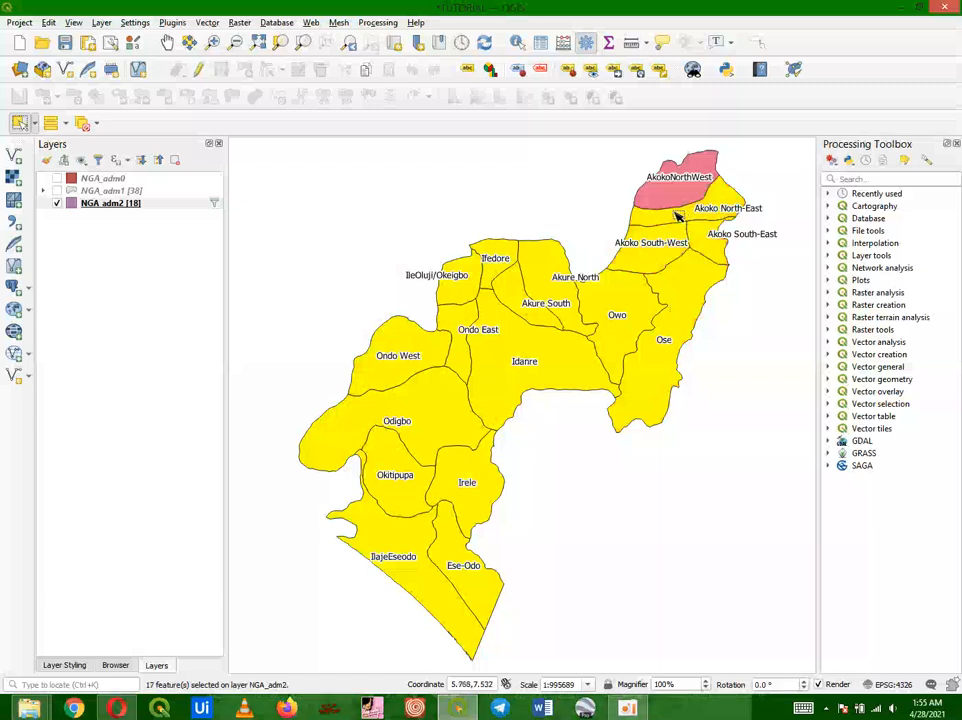
shift+click(661, 197)
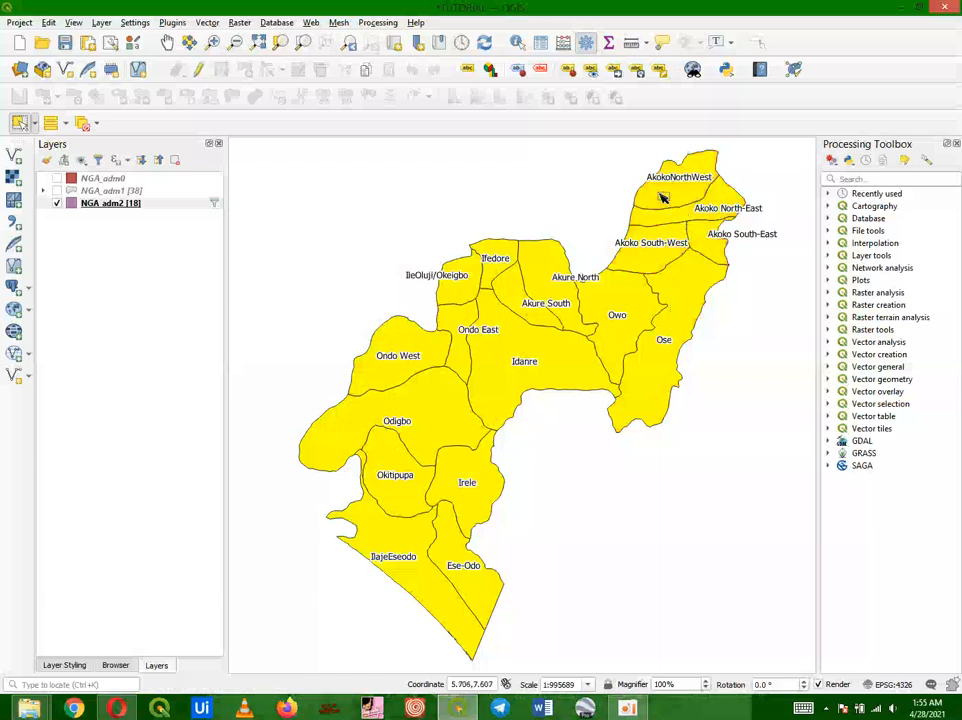
Step: Deselect features from all layers
right_click(128, 205)
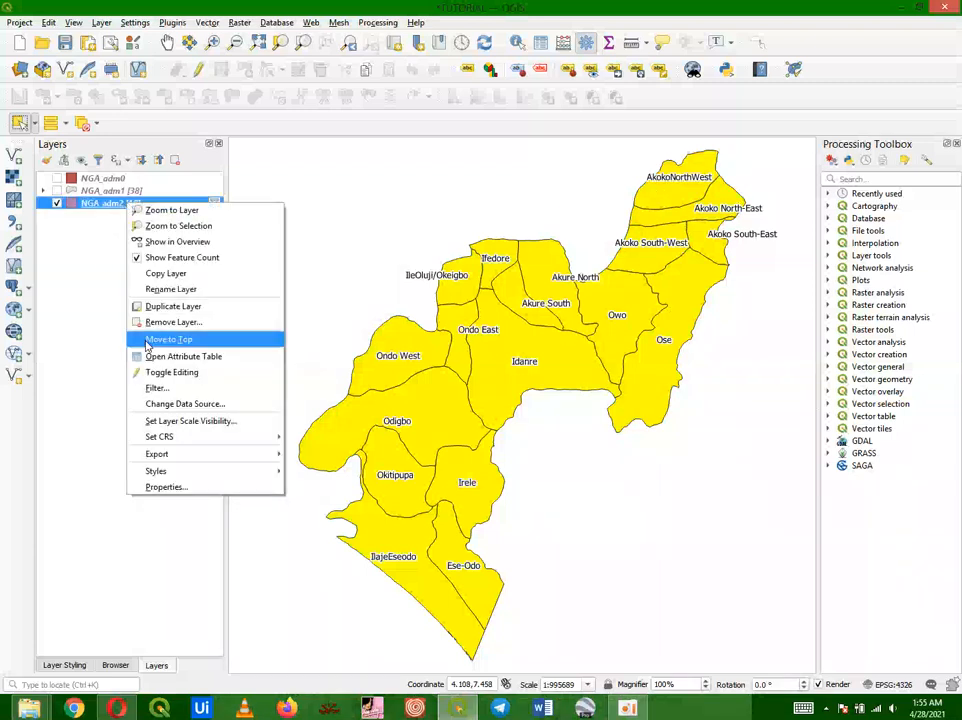
click(79, 347)
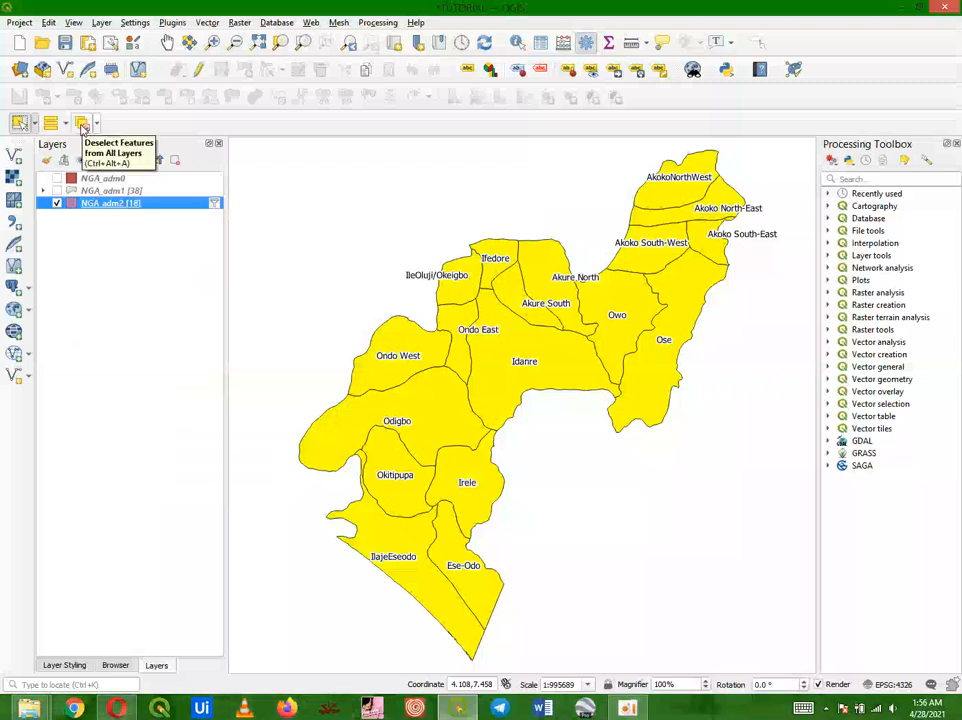
click(83, 123)
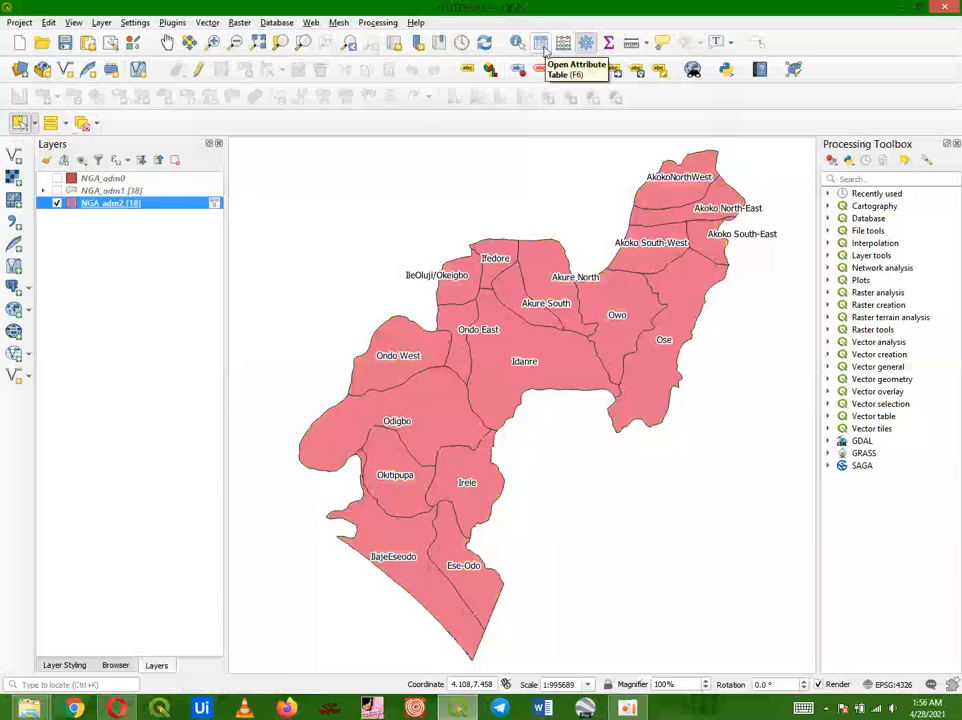
Step: Open the filtered NGA_adm2 attribute table and scroll through its records
right_click(136, 204)
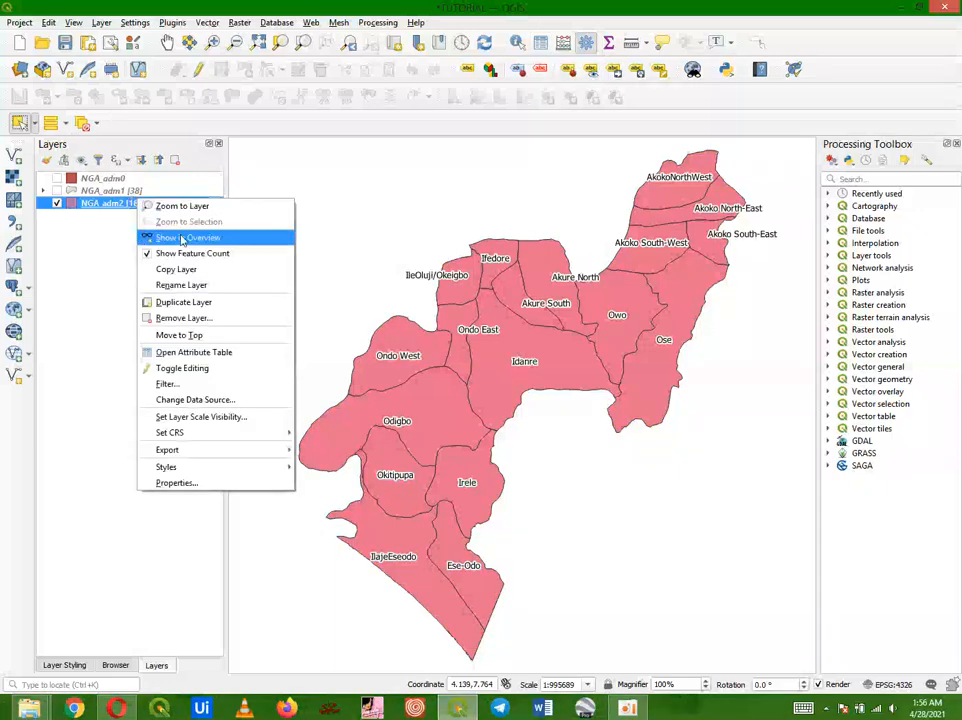
click(191, 352)
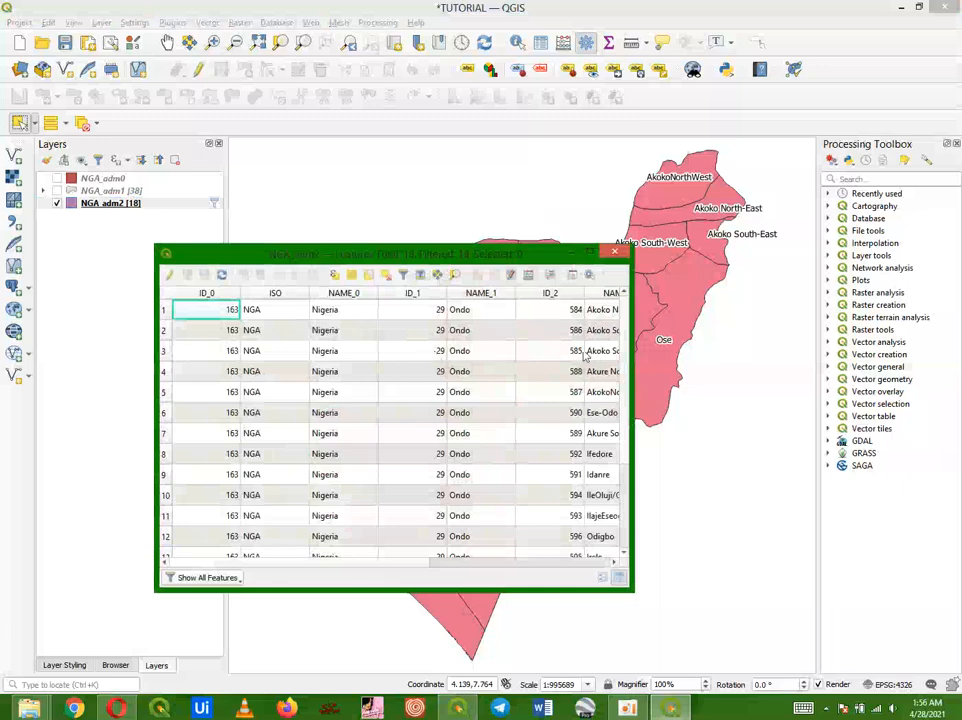
scroll(623, 349, down, 2)
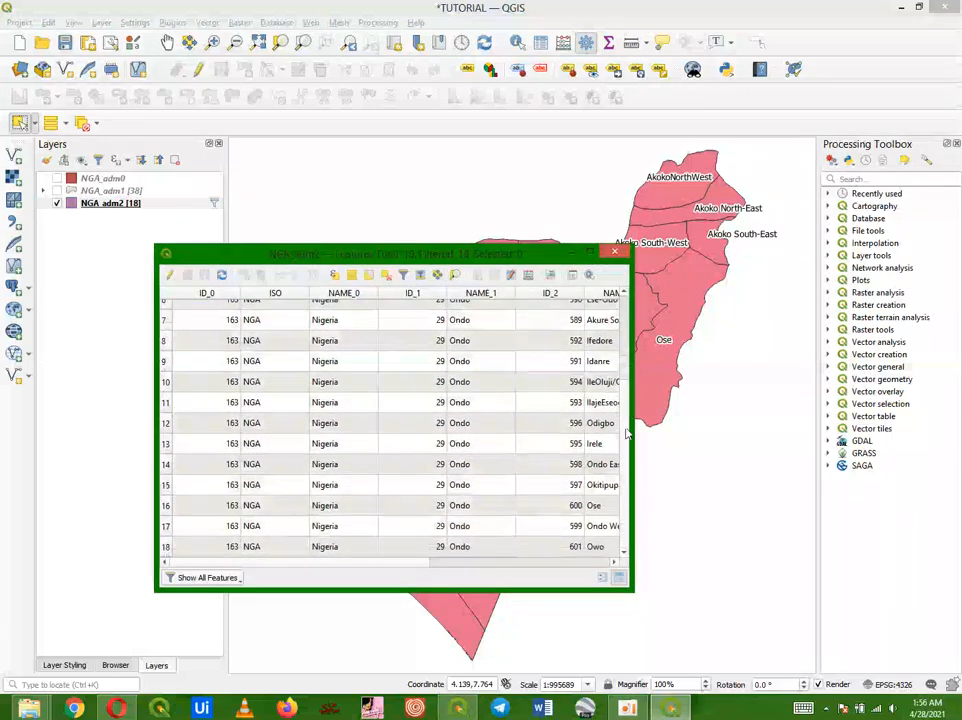
scroll(621, 512, up, 2)
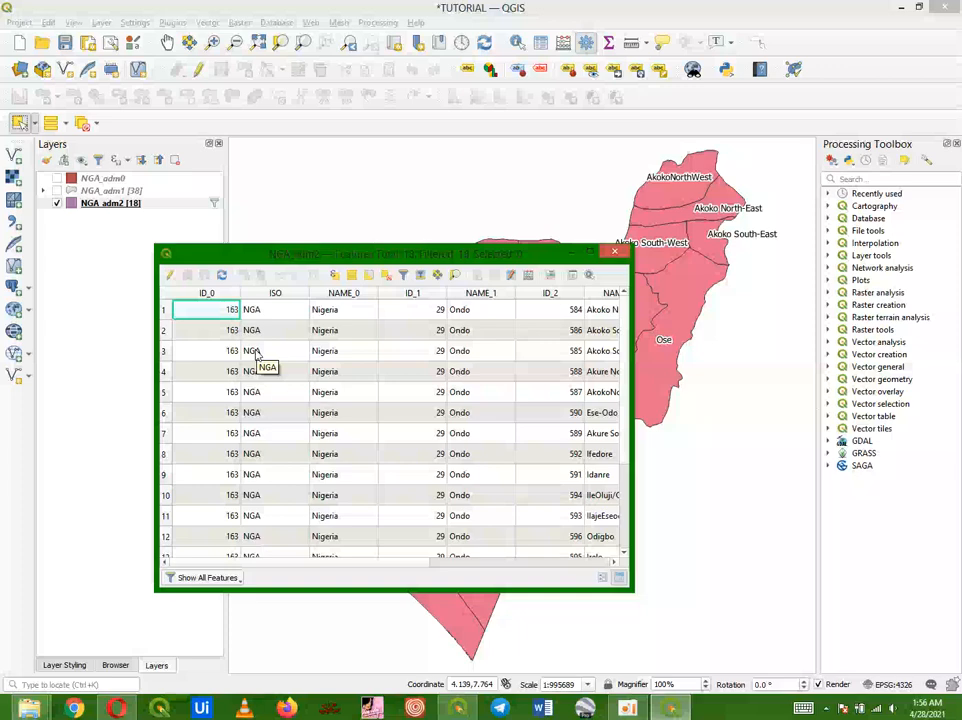
Step: Select all filtered NGA_adm2 features and start saving the selected features as an ESRI Shapefile
key(ctrl+a)
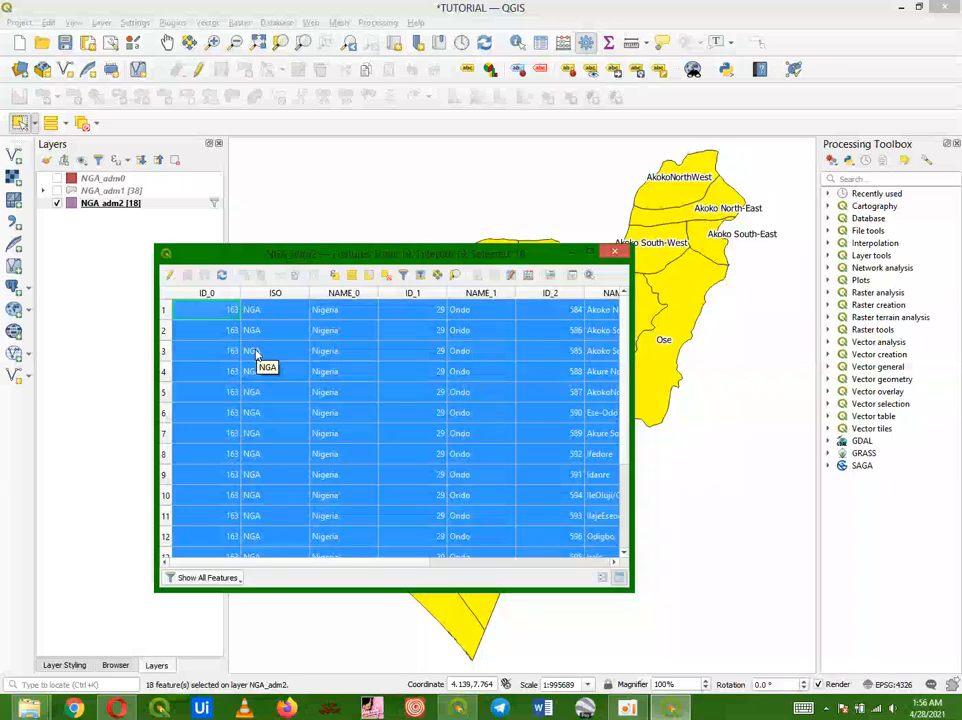
click(613, 253)
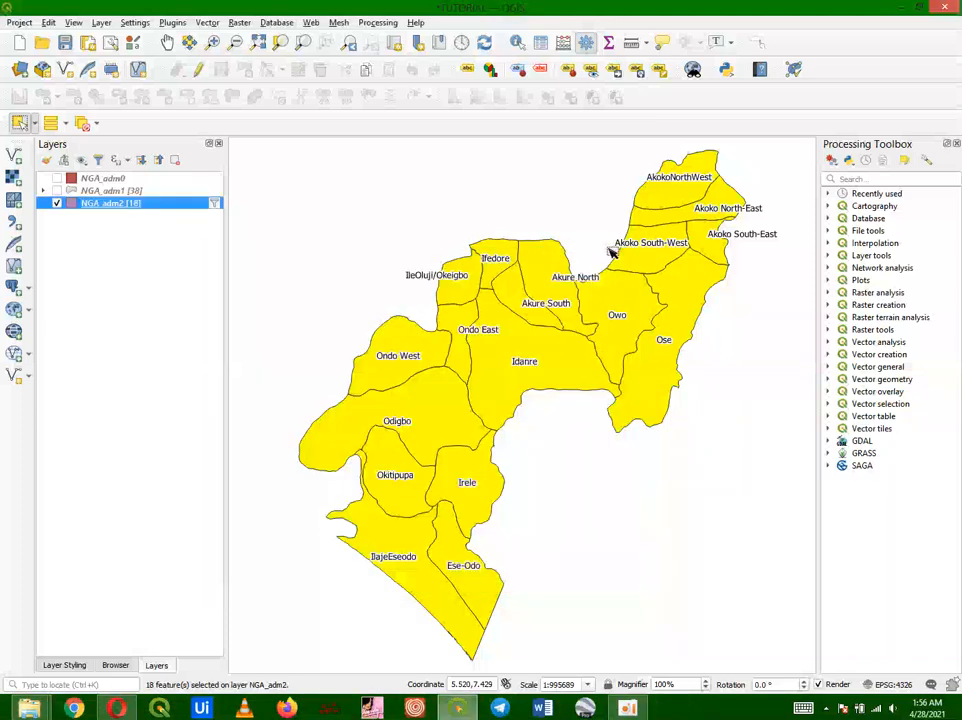
right_click(116, 206)
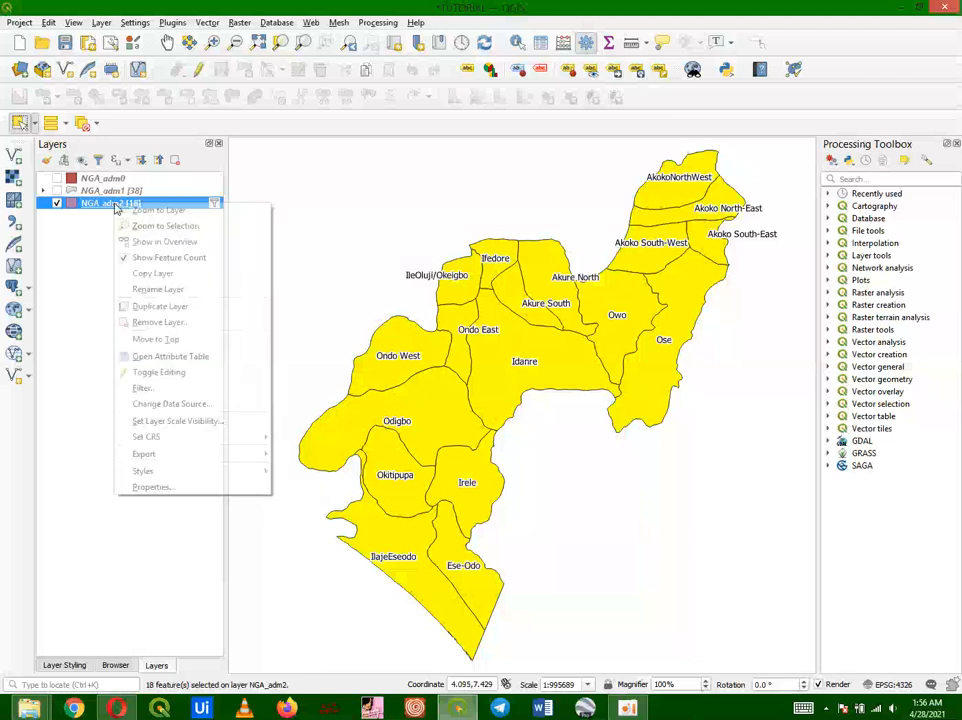
mouse_move(182, 454)
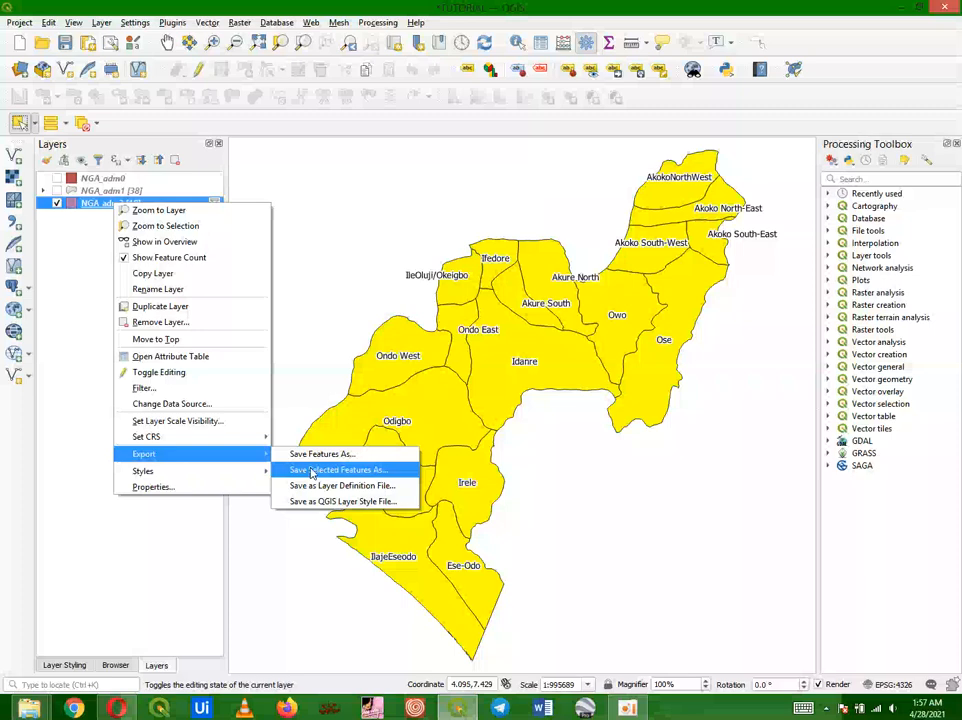
click(311, 470)
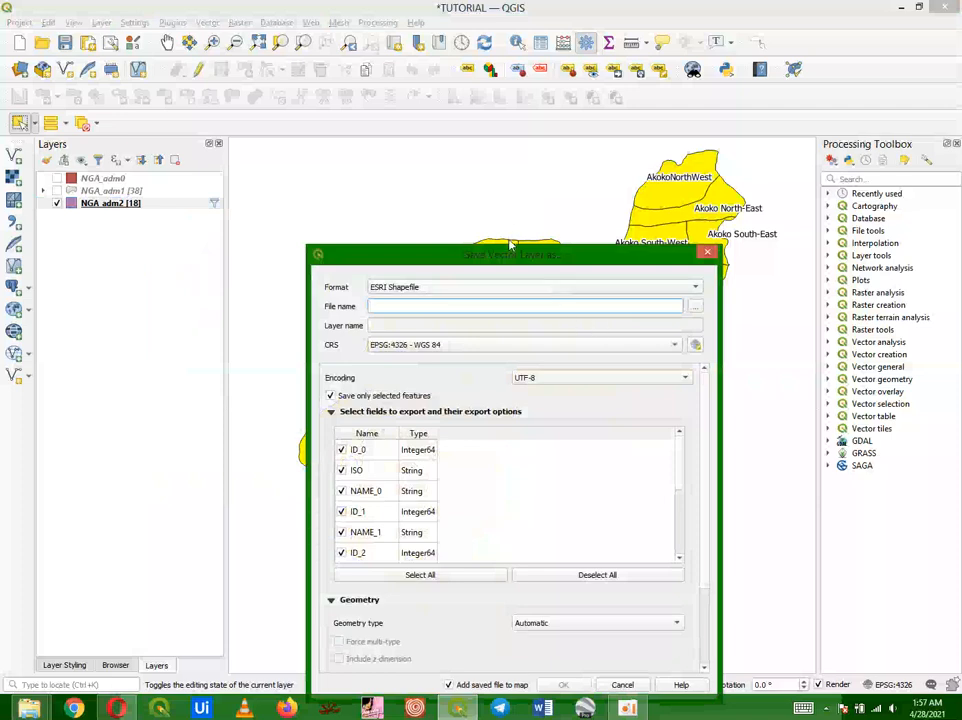
drag(510, 245, 468, 188)
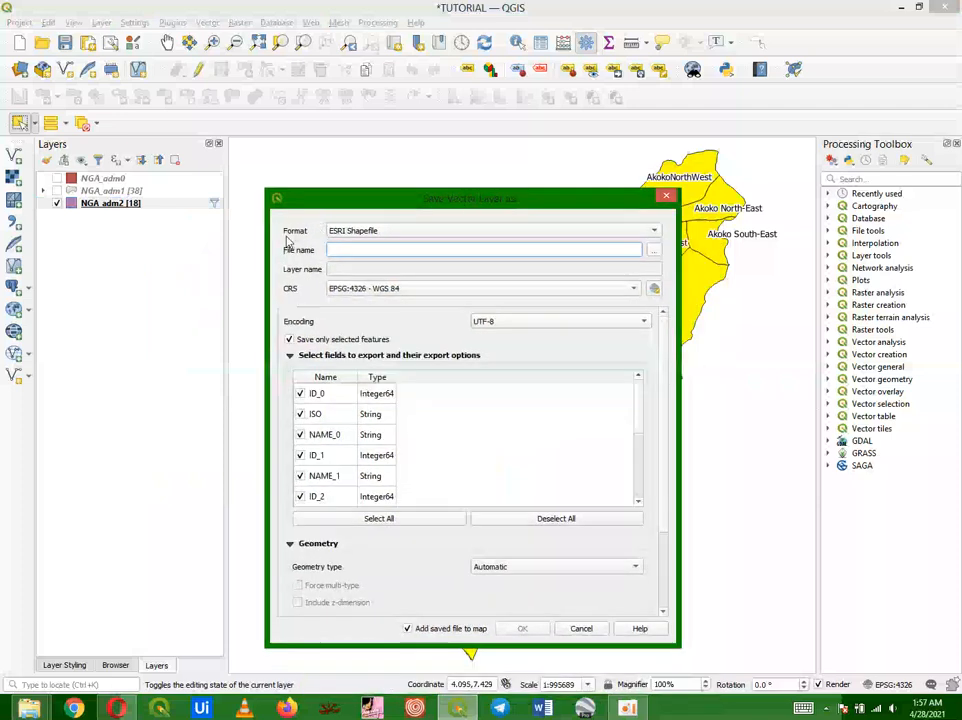
click(362, 231)
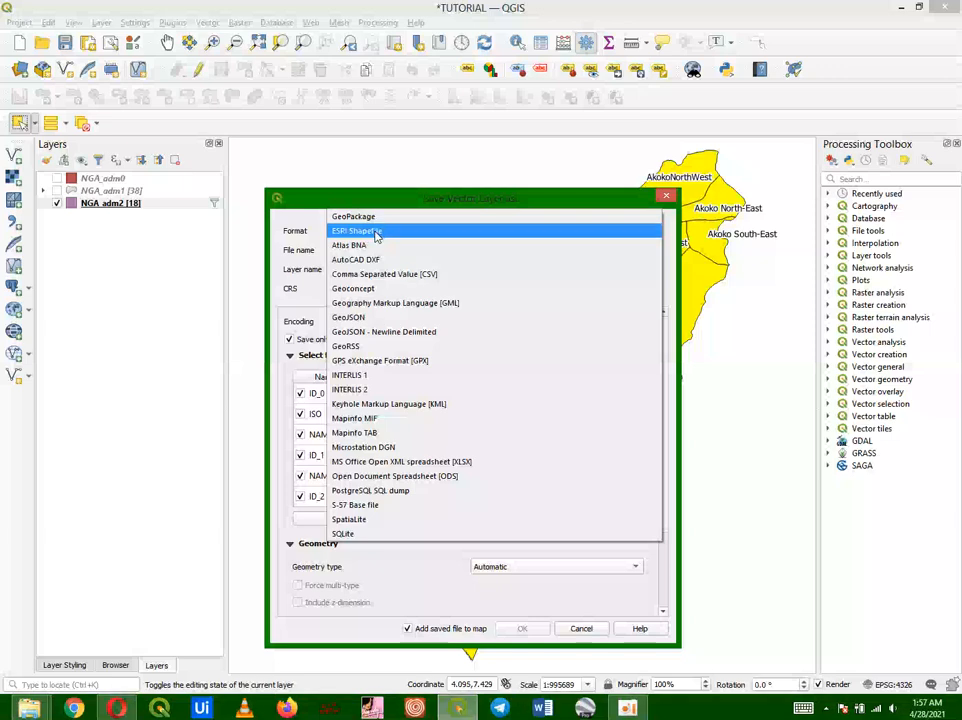
click(376, 235)
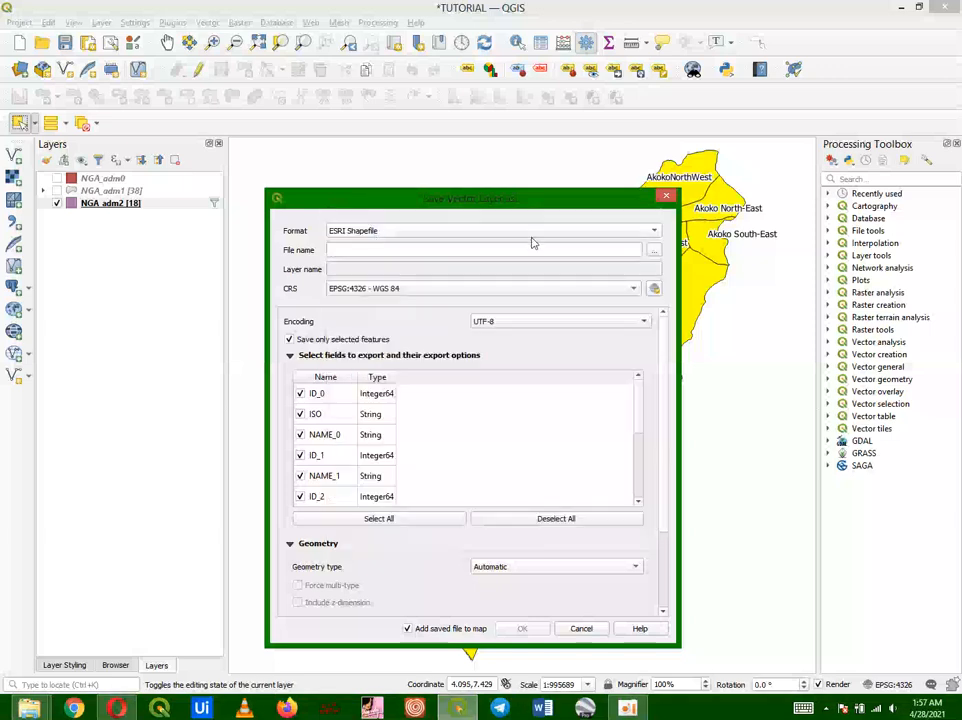
click(651, 251)
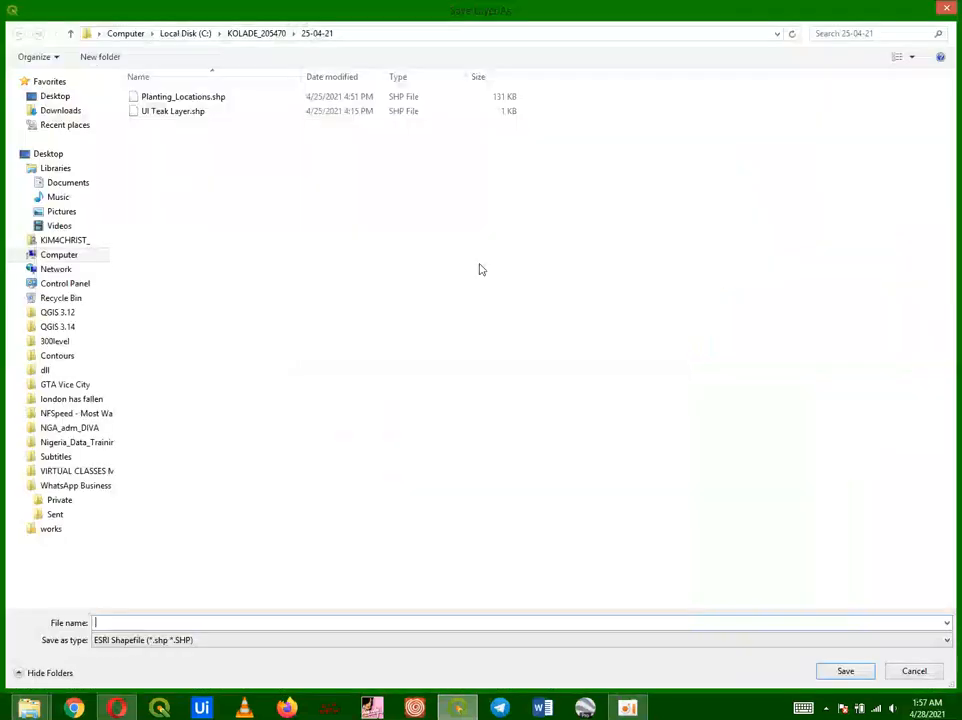
Step: Save the selection as ONDO WITH LGA in a project folder on the C: drive and add it to the map
click(167, 35)
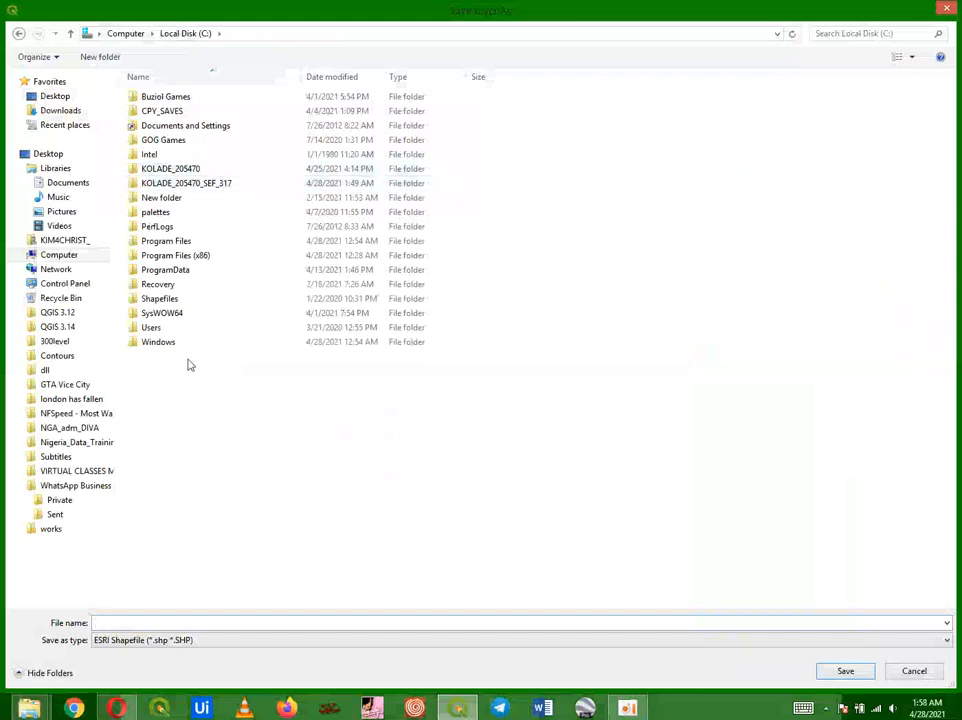
click(218, 189)
double_click(218, 189)
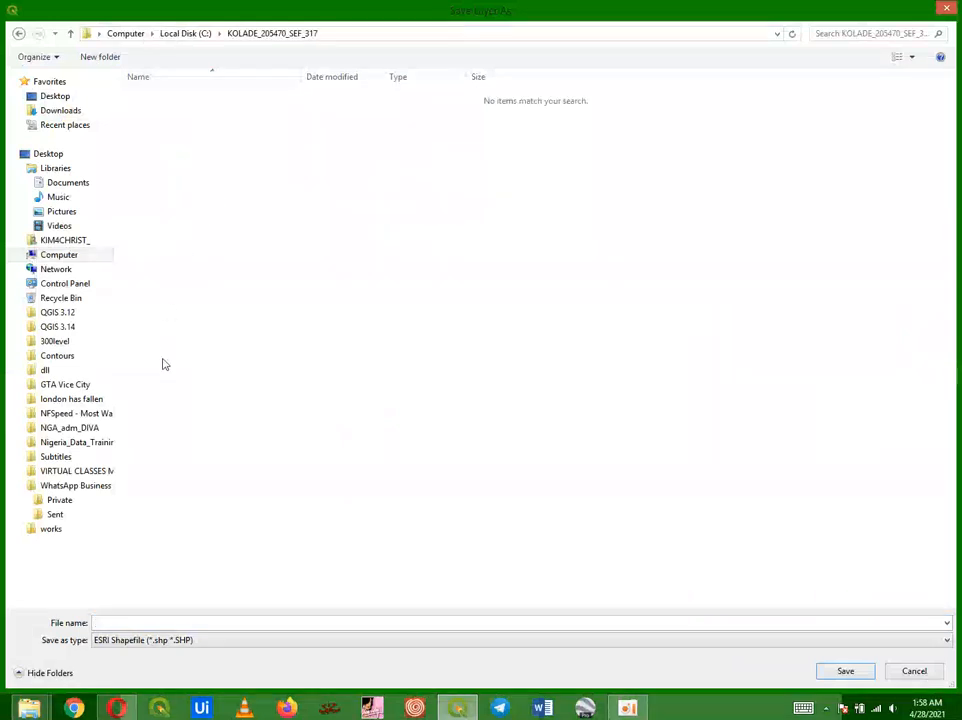
click(142, 623)
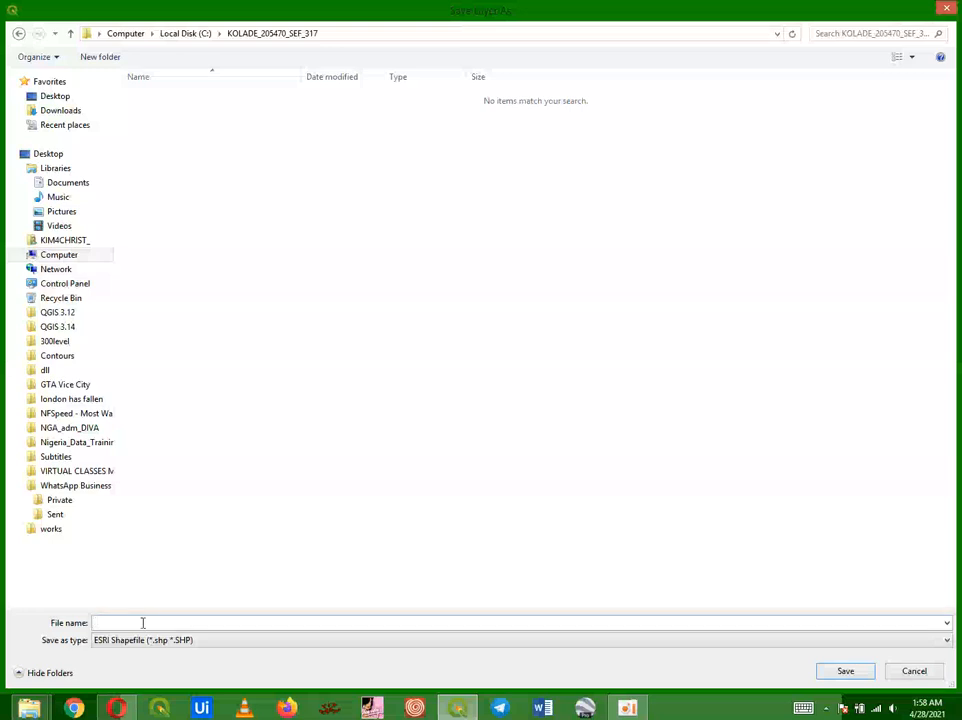
text(ONDO WITH)
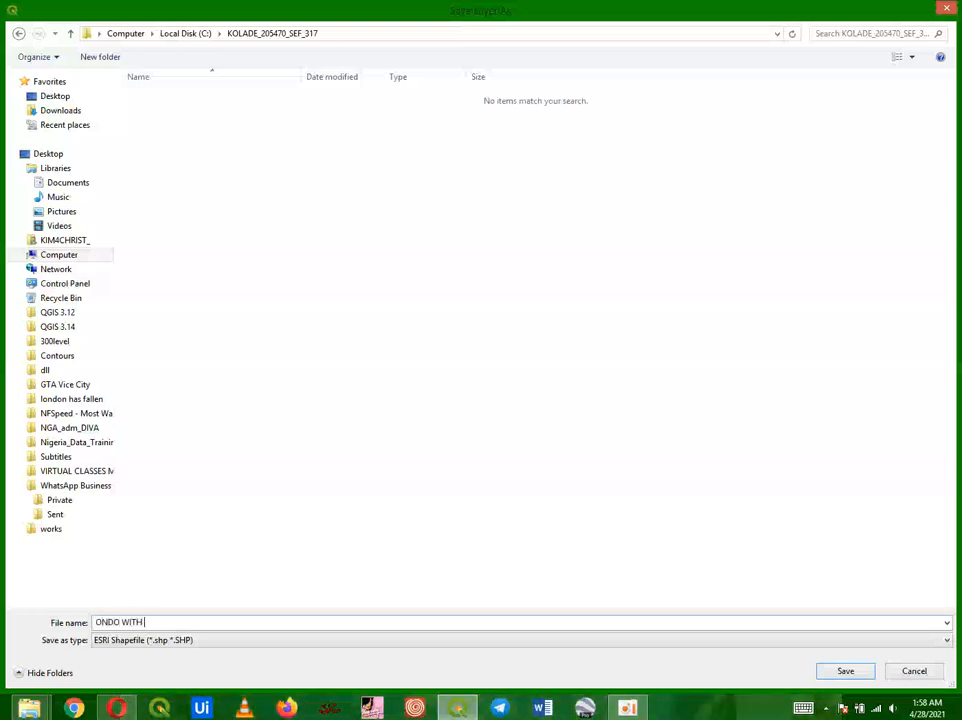
text( LGA)
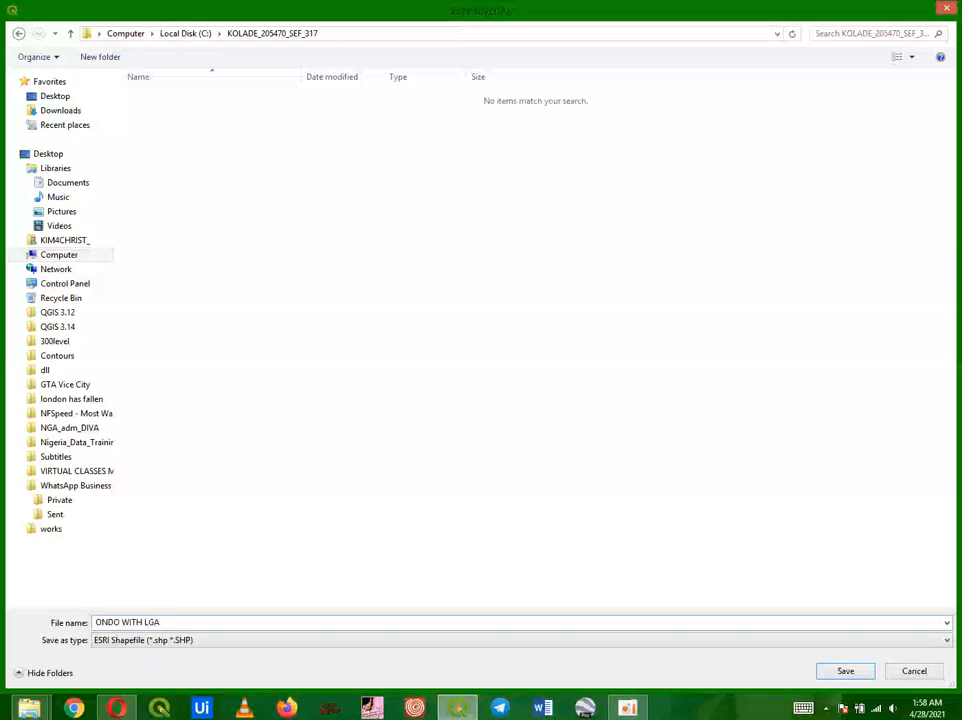
click(836, 671)
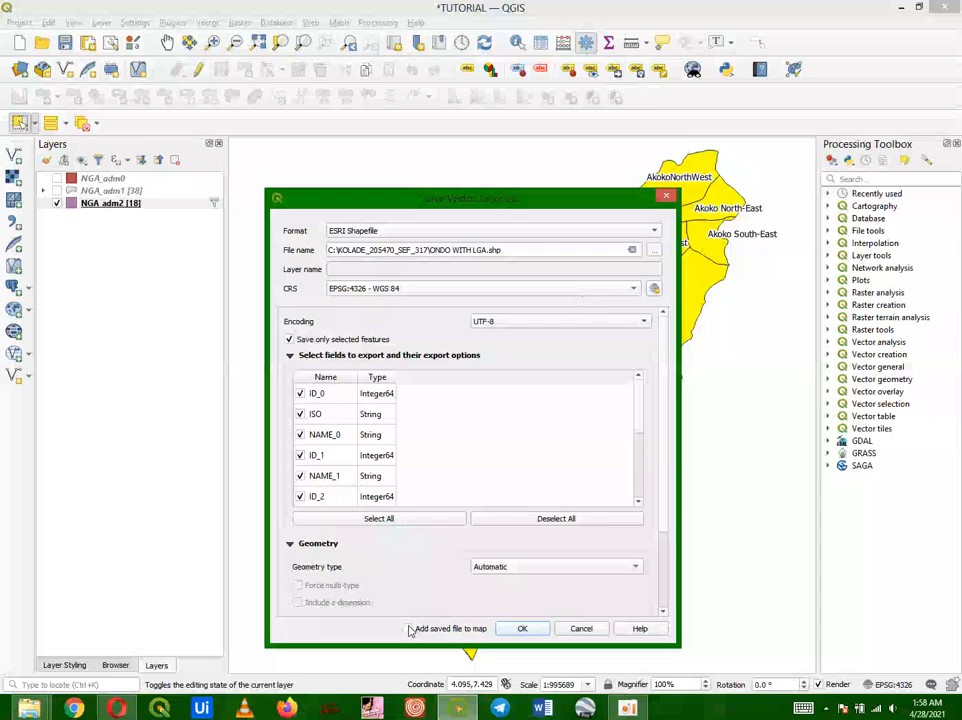
click(524, 629)
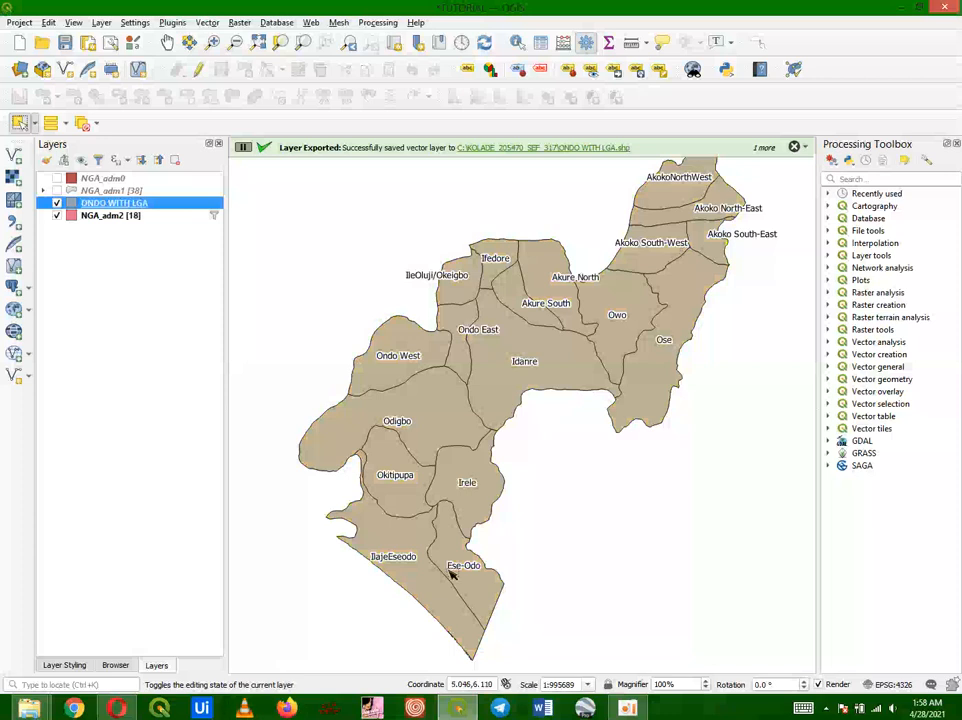
Step: Toggle NGA_adm2's visibility off and on to compare it with the new layer
click(57, 215)
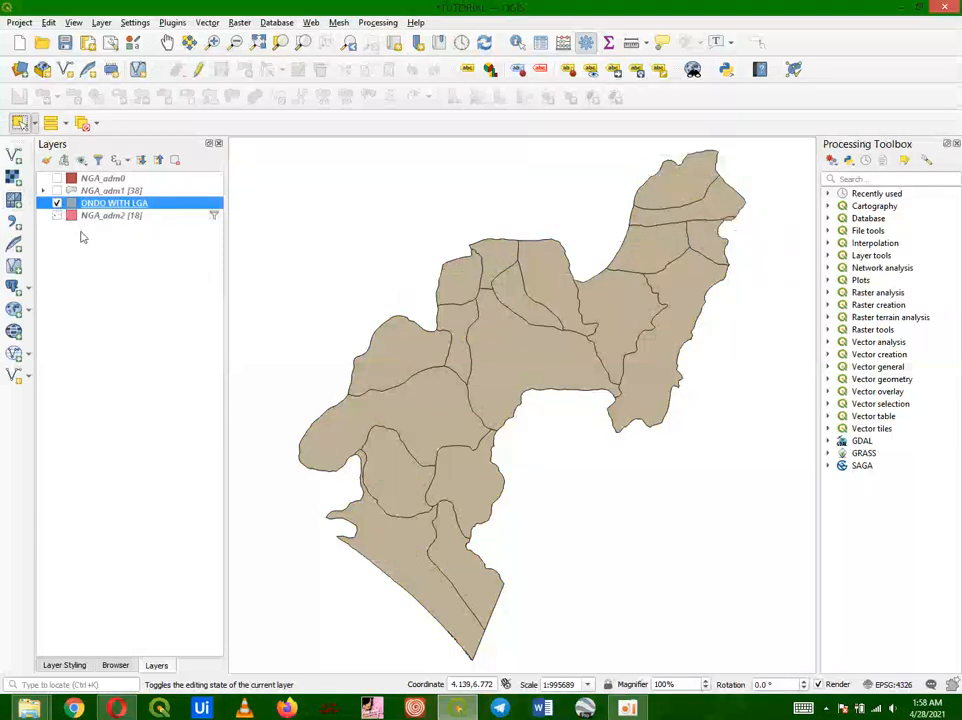
click(57, 215)
click(57, 216)
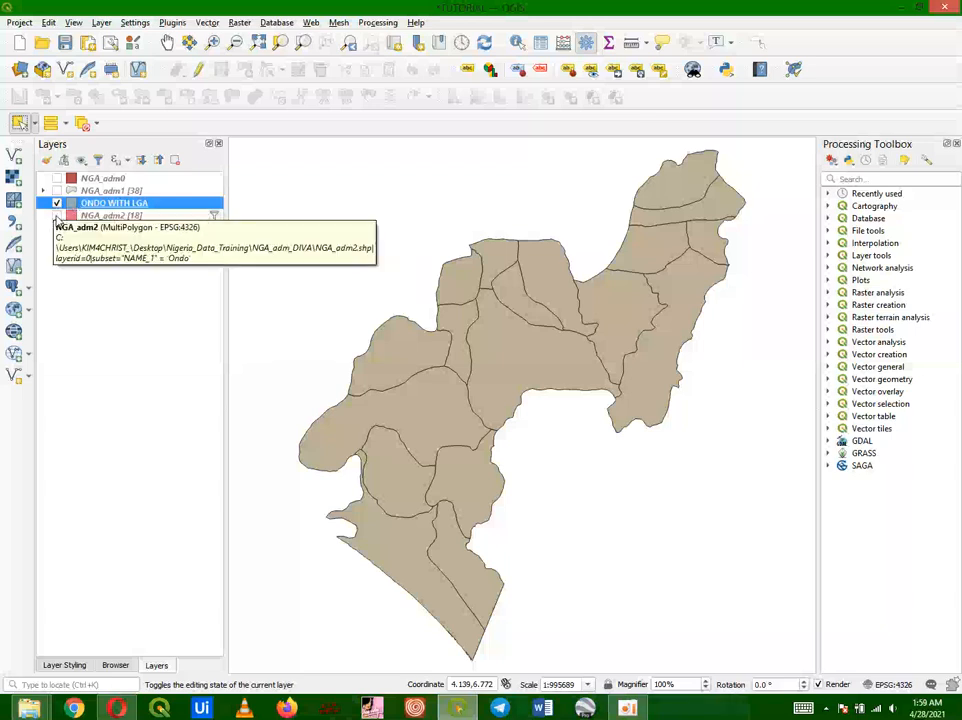
click(57, 216)
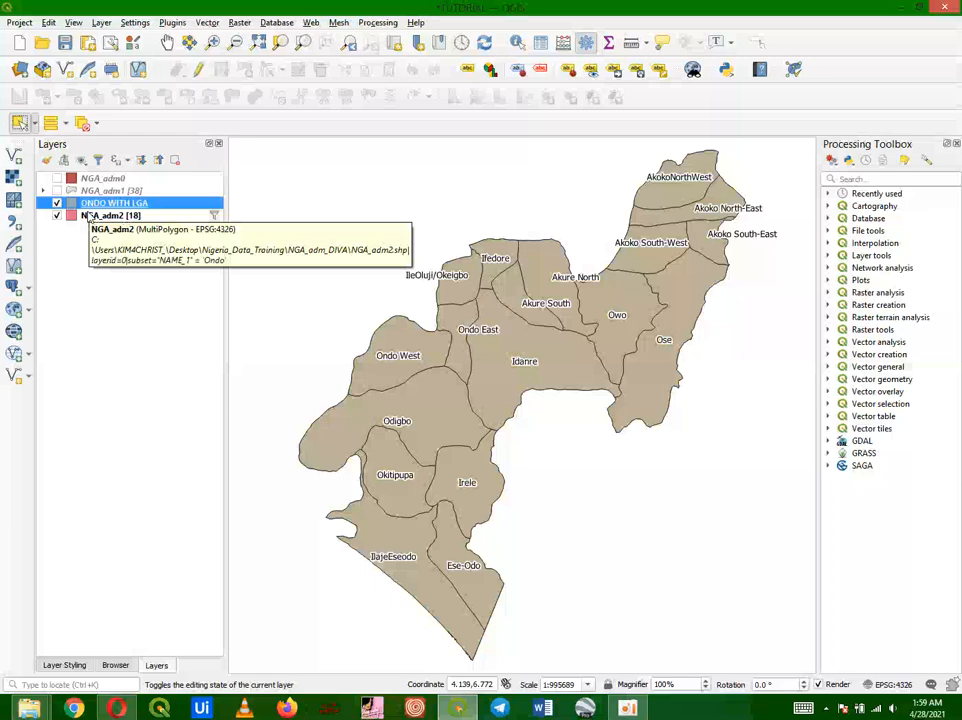
Step: Clear the filter expression on the NGA_adm2 layer
right_click(88, 217)
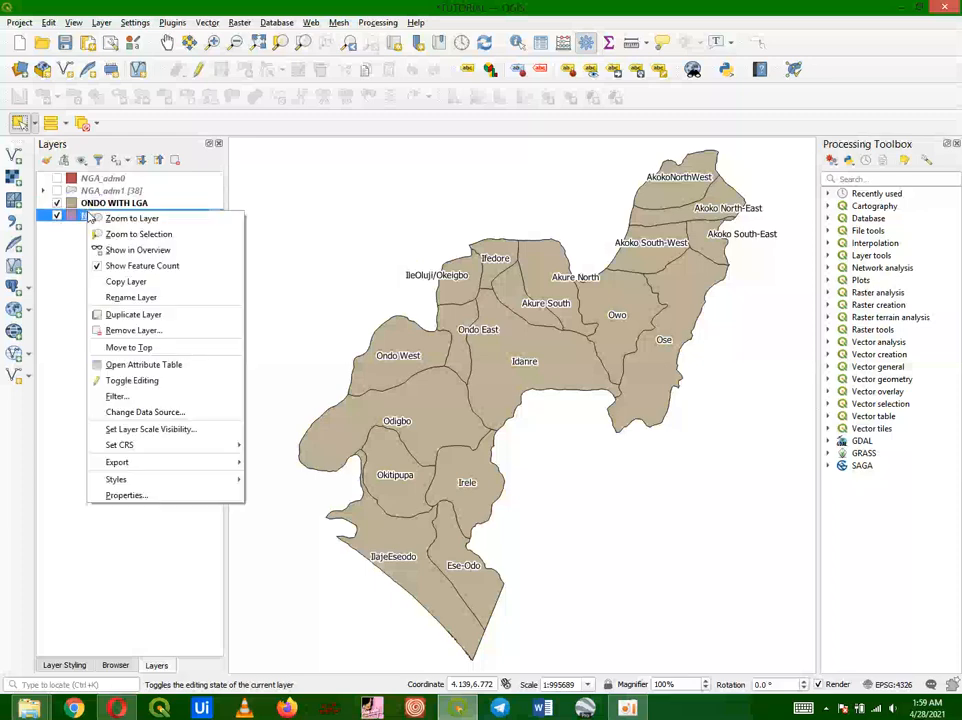
click(203, 403)
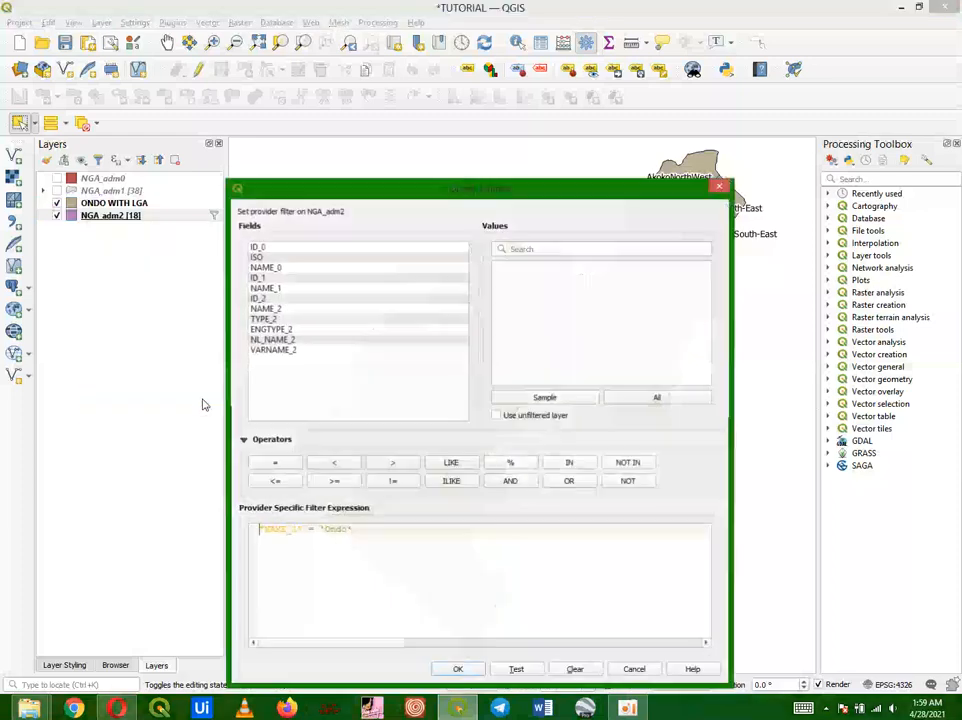
click(575, 670)
click(458, 671)
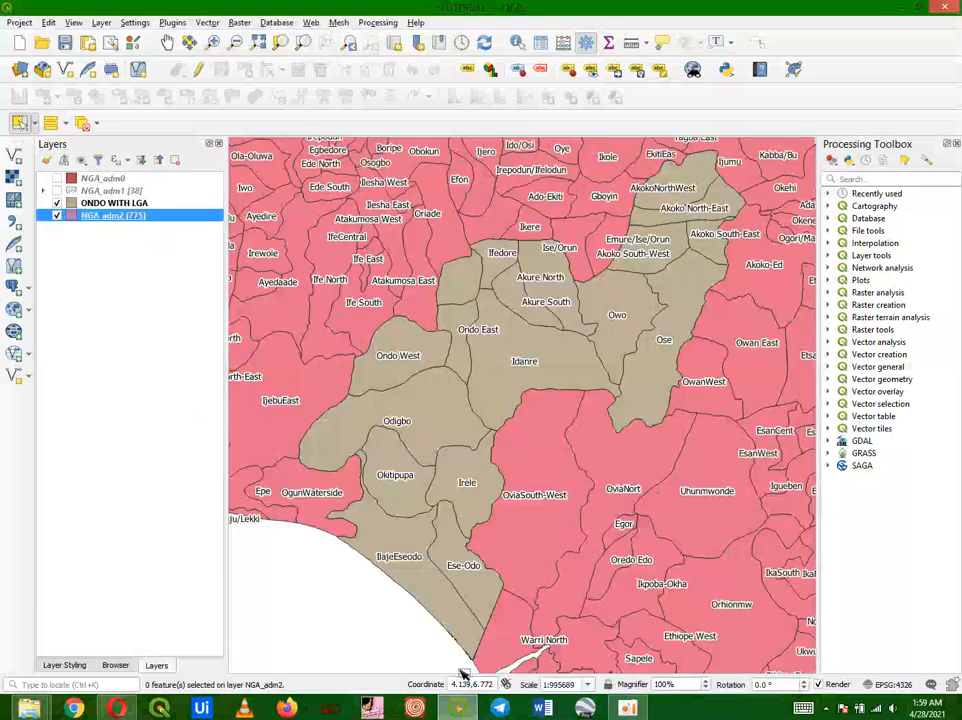
Step: Hide NGA_adm2 so only the ONDO WITH LGA layer is visible
click(57, 204)
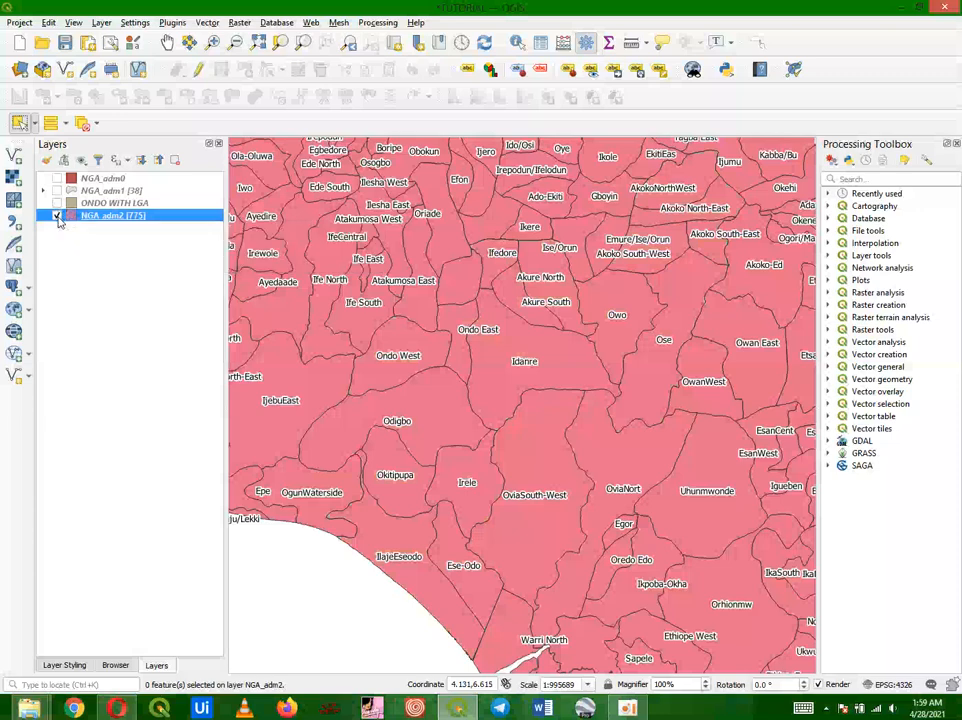
click(57, 216)
click(57, 204)
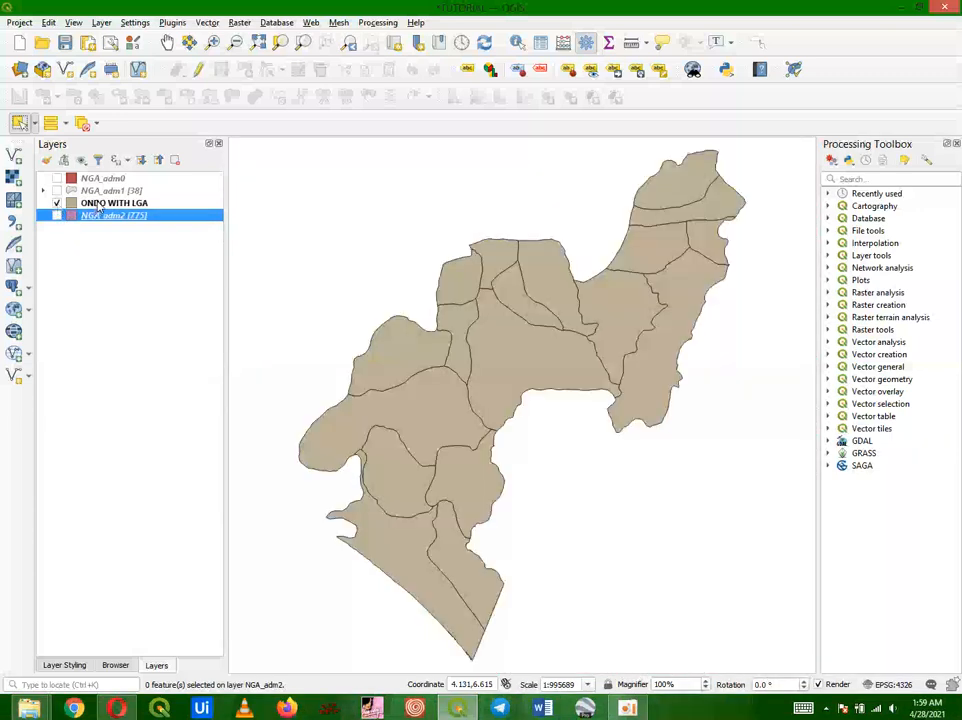
Step: Enable single labels on the ONDO WITH LGA layer using the NAME_2 field
click(99, 206)
right_click(99, 206)
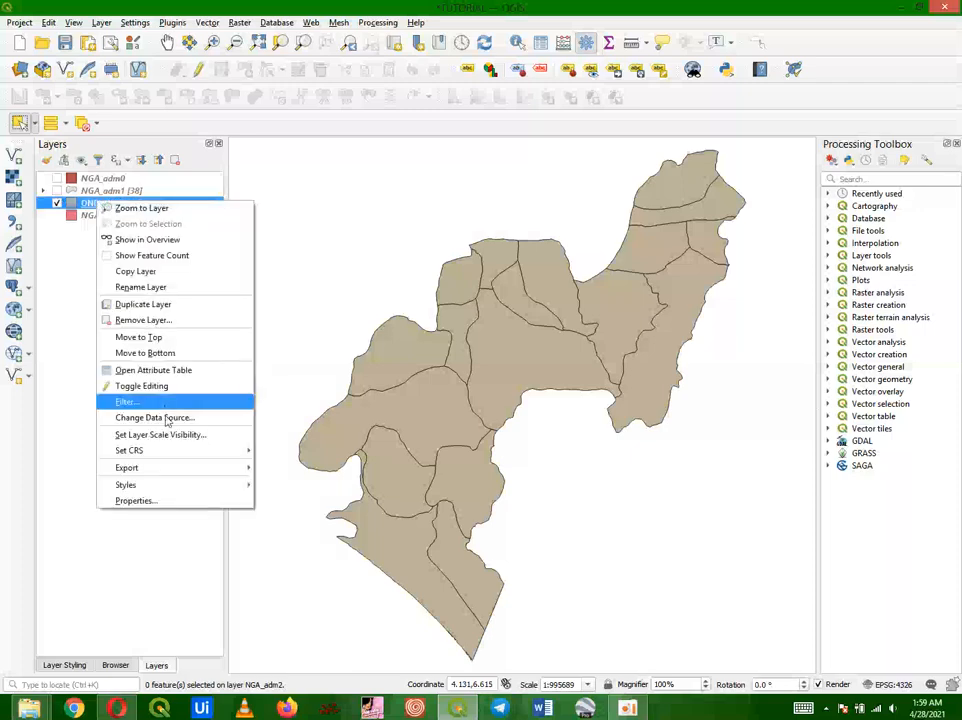
click(153, 506)
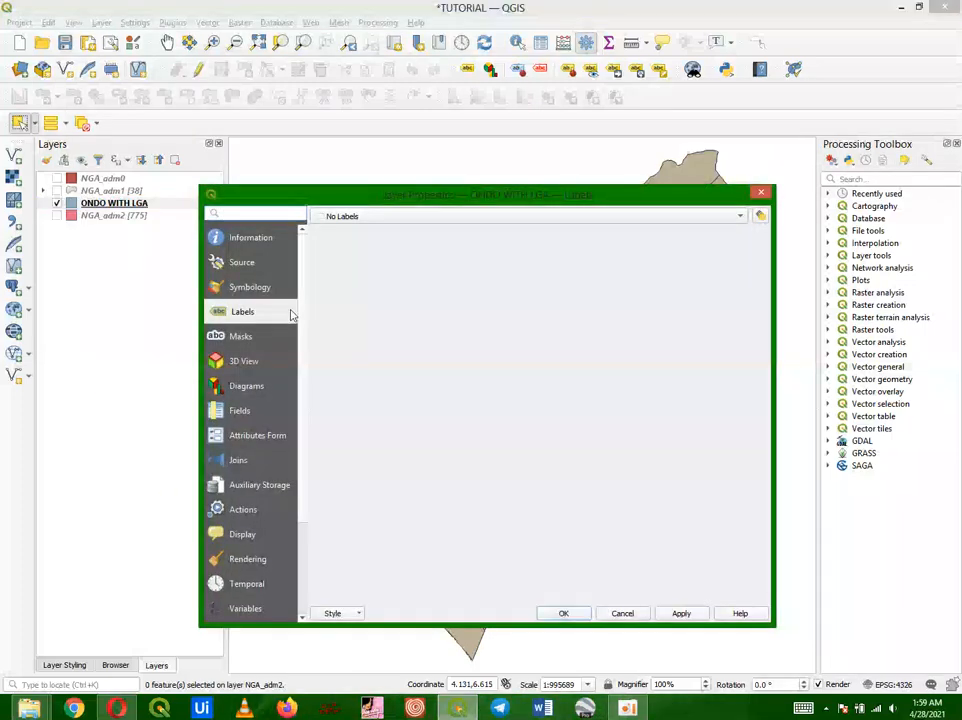
click(391, 221)
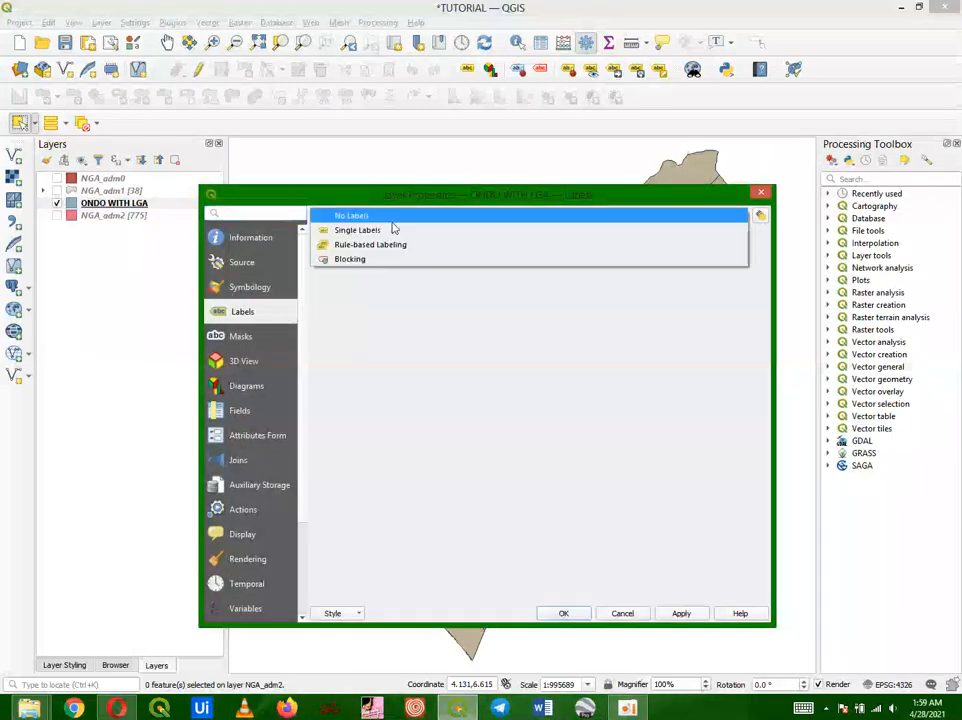
click(393, 229)
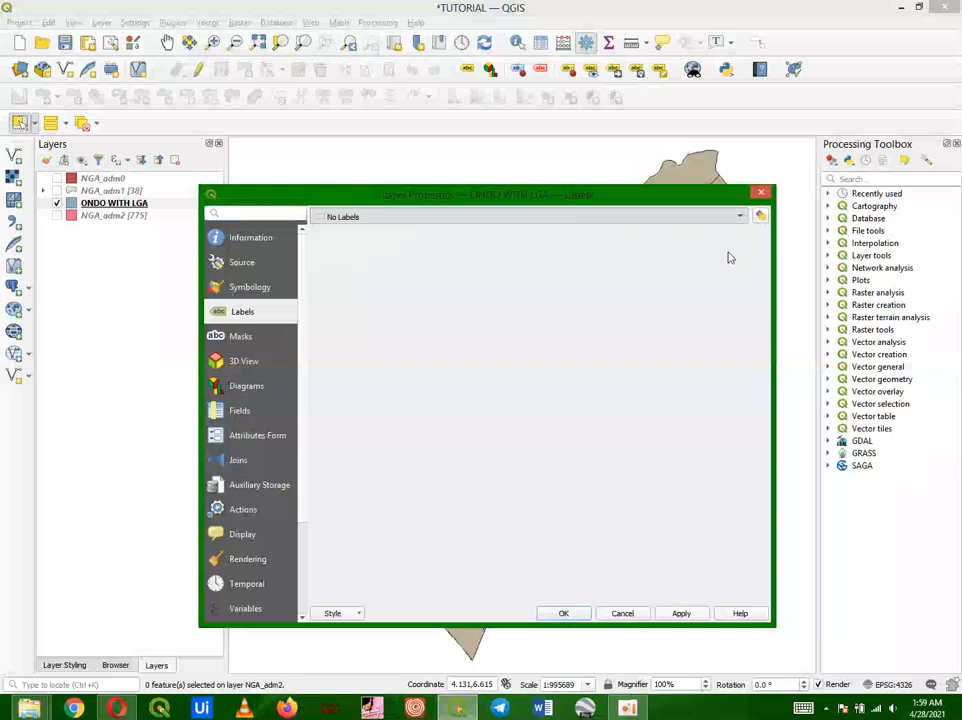
click(740, 237)
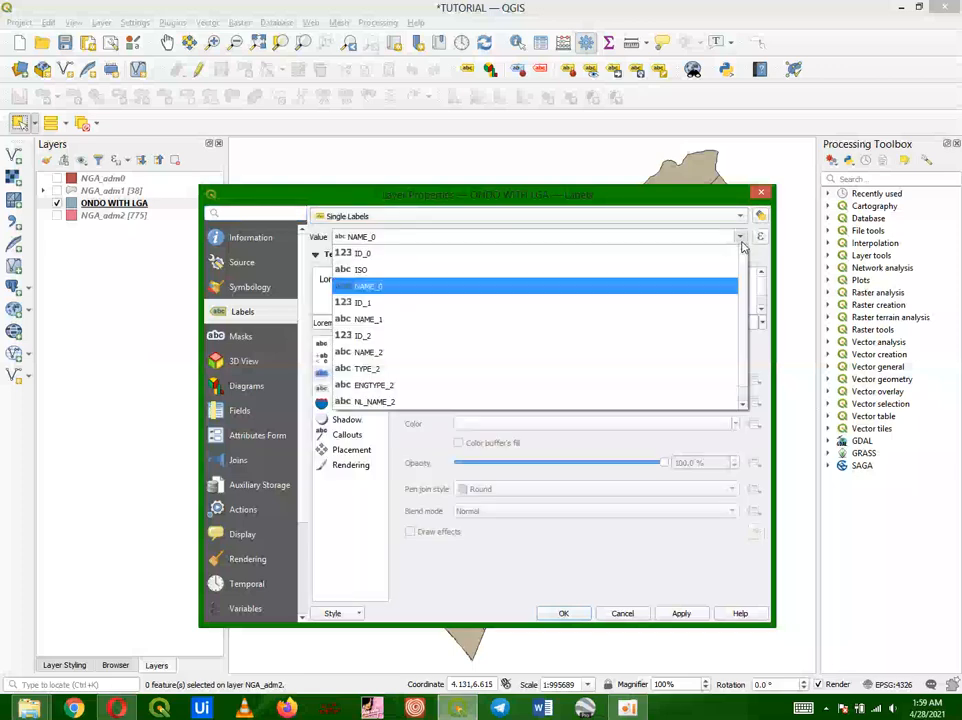
click(499, 353)
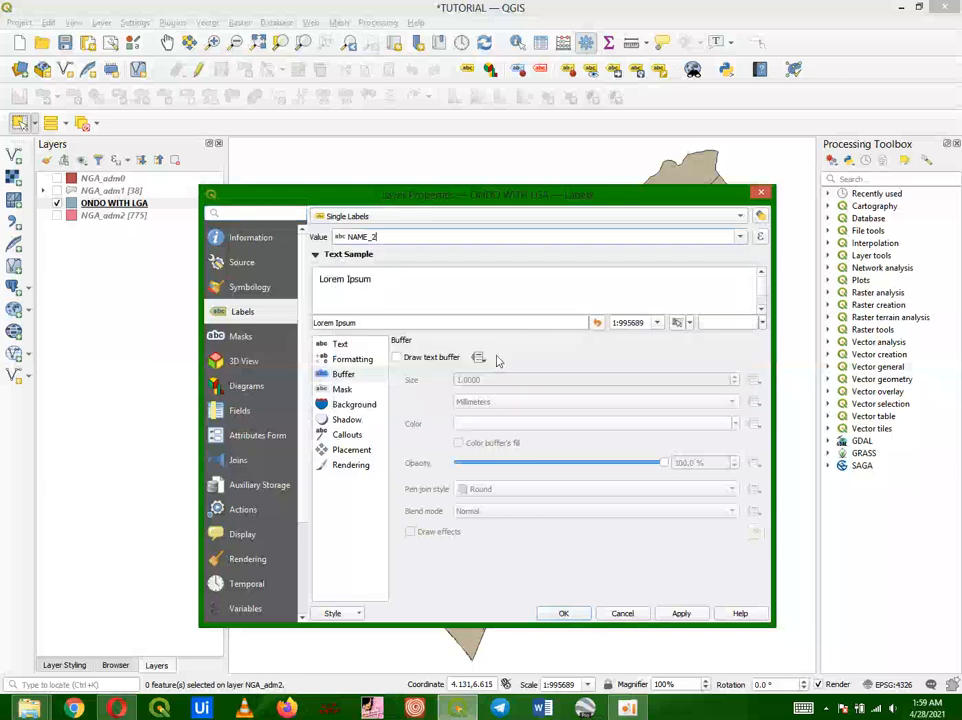
Step: Add a text buffer and bold style to the ONDO WITH LGA labels and apply them
click(398, 357)
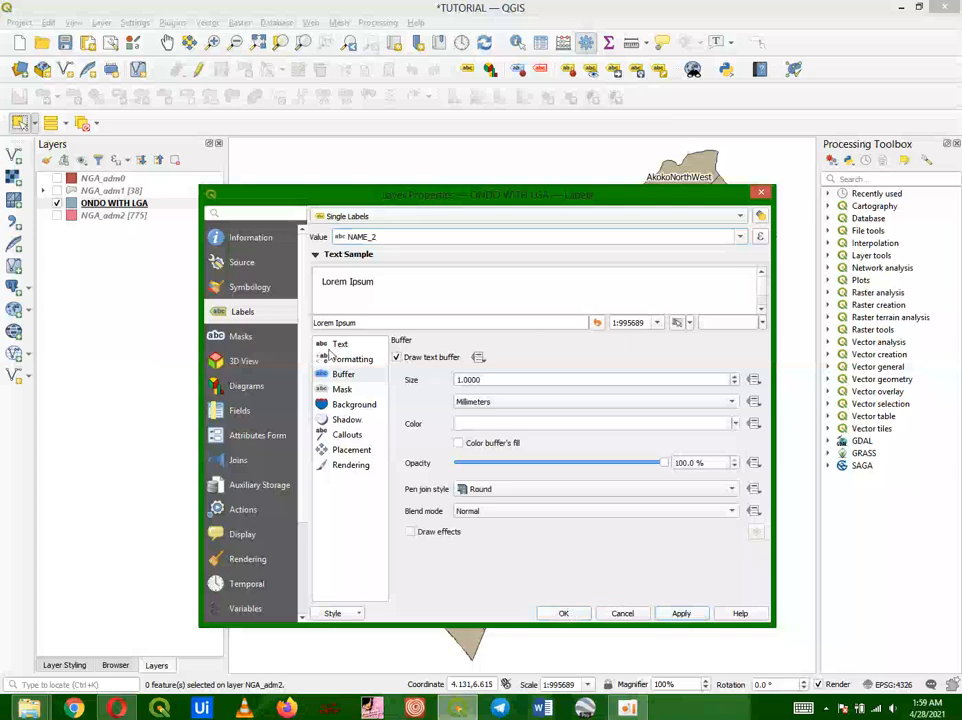
click(335, 346)
click(470, 385)
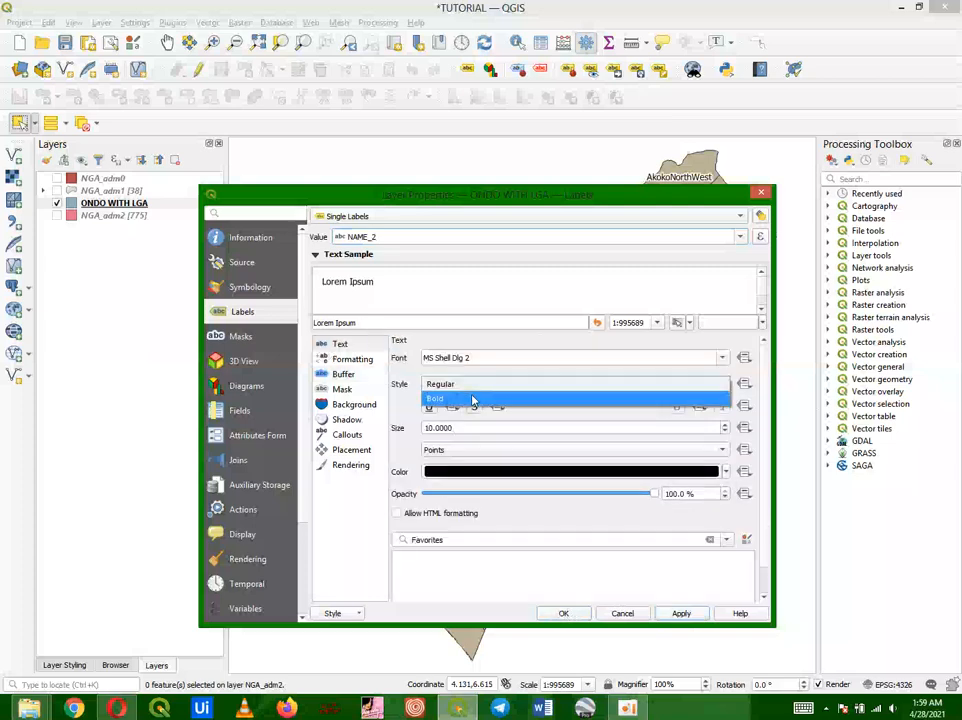
click(460, 398)
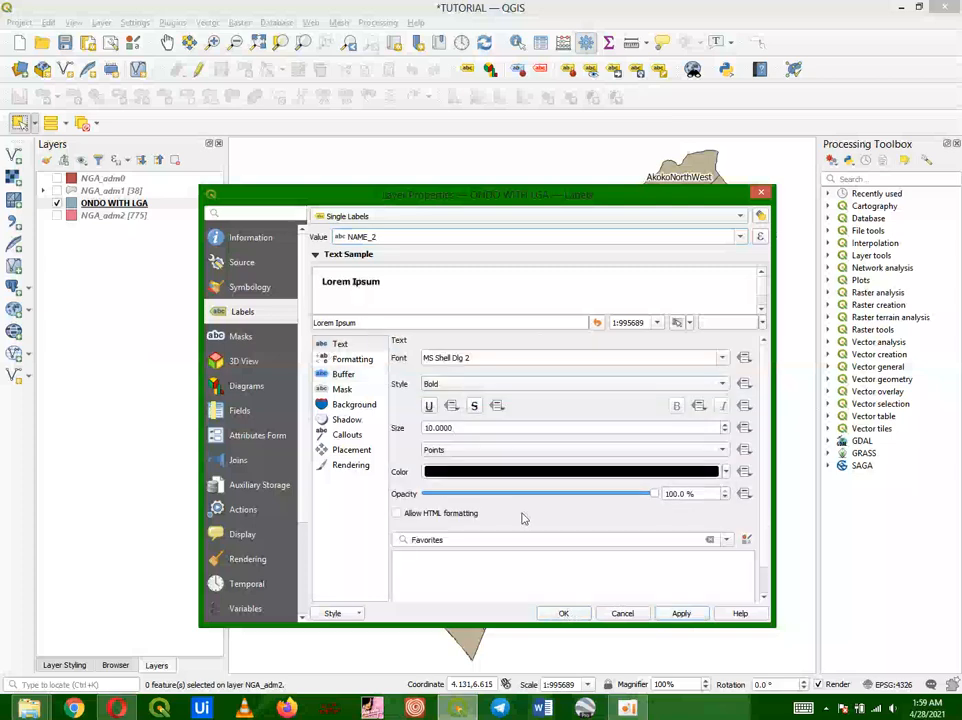
click(681, 613)
click(563, 613)
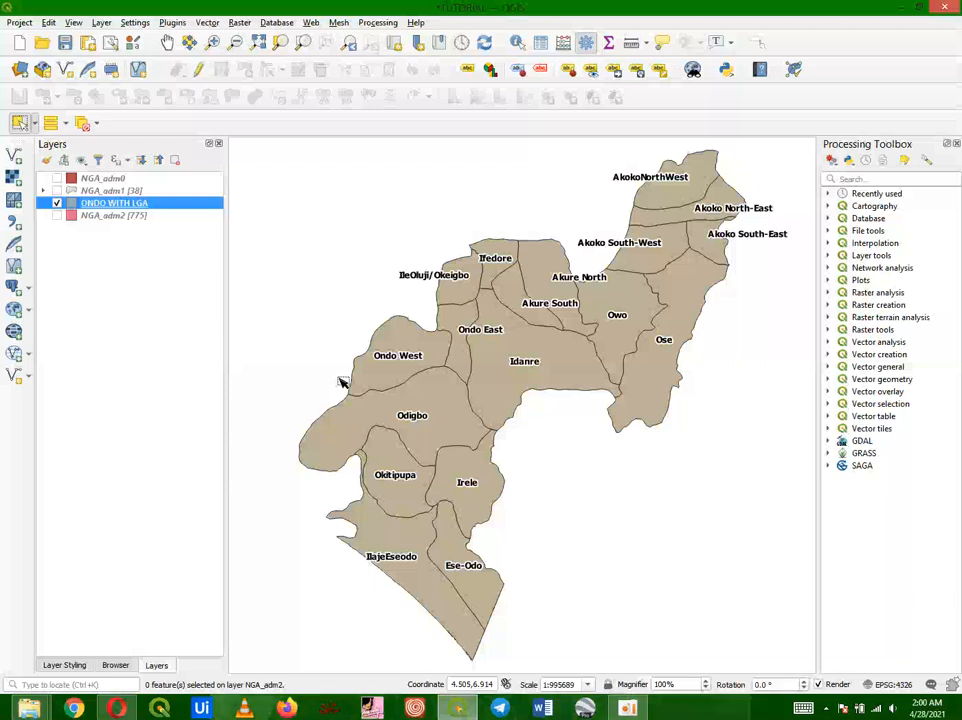
Step: Open the ONDO WITH LGA layer's symbology and switch it to Categorized using the NAME_2 field
right_click(139, 205)
mouse_move(227, 452)
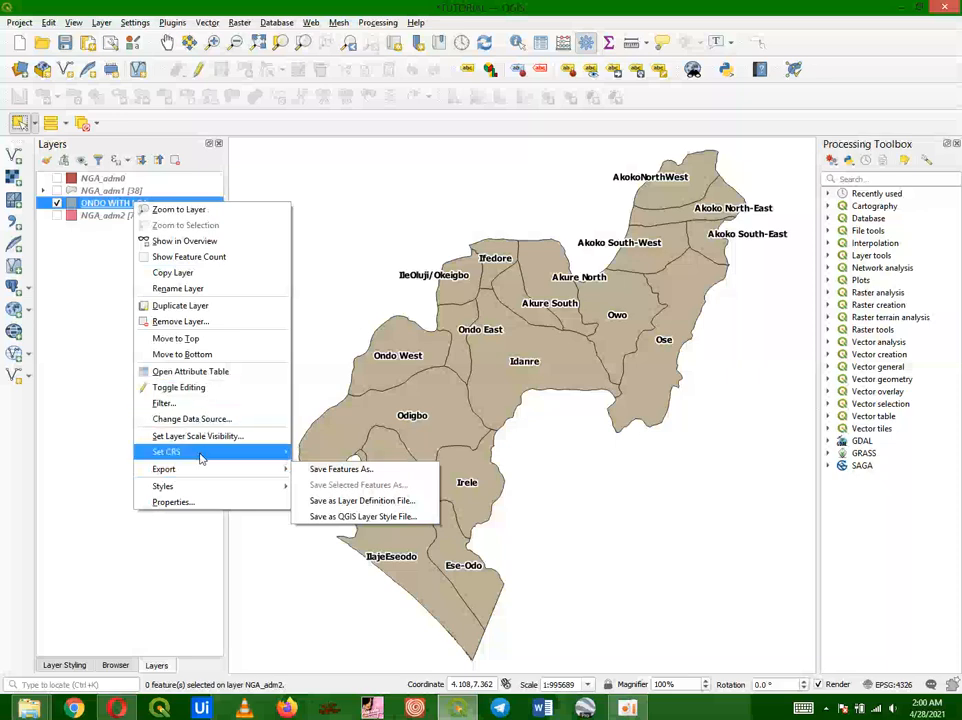
click(187, 505)
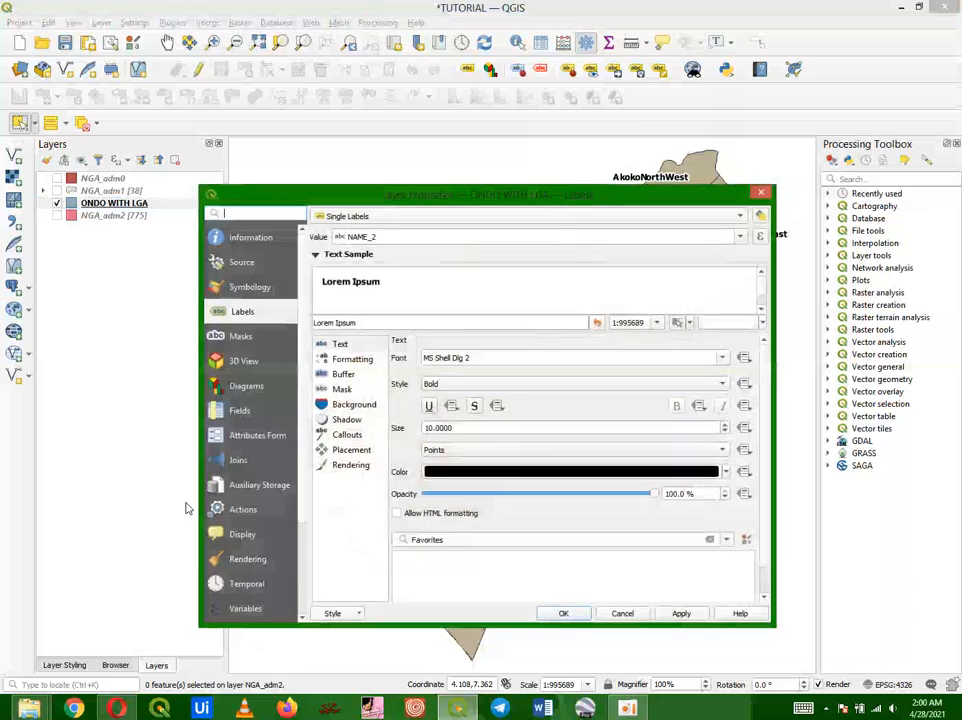
click(250, 292)
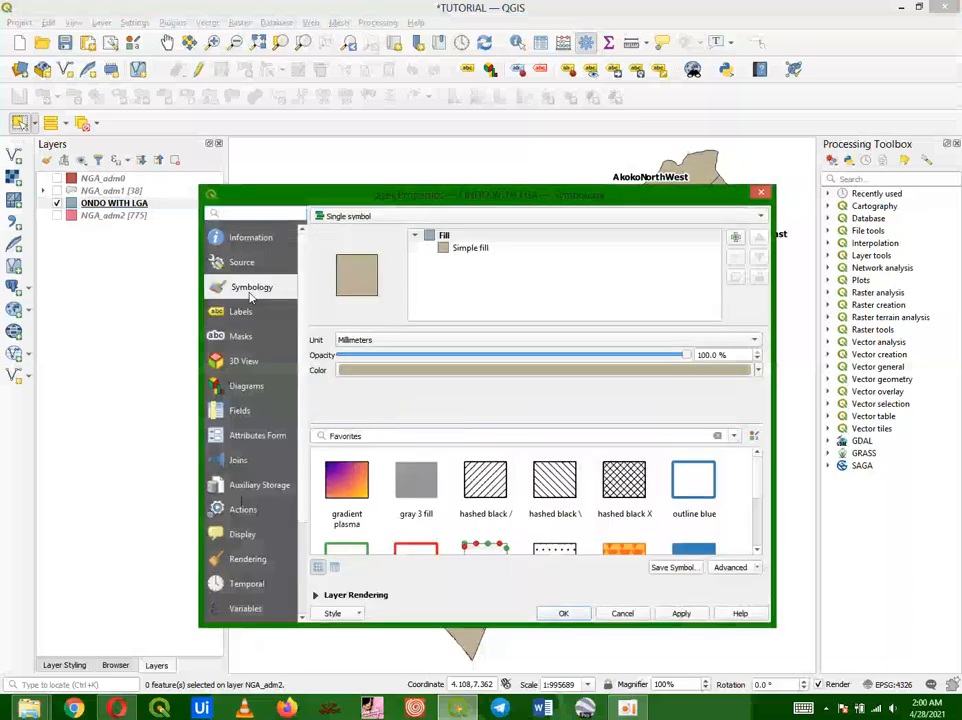
click(367, 222)
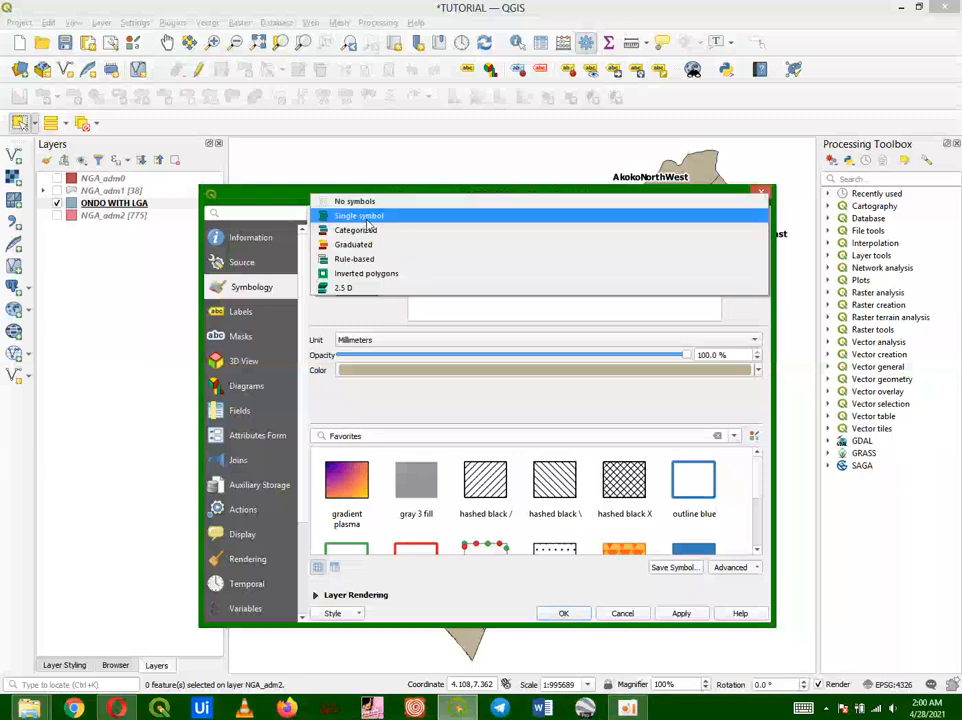
click(367, 230)
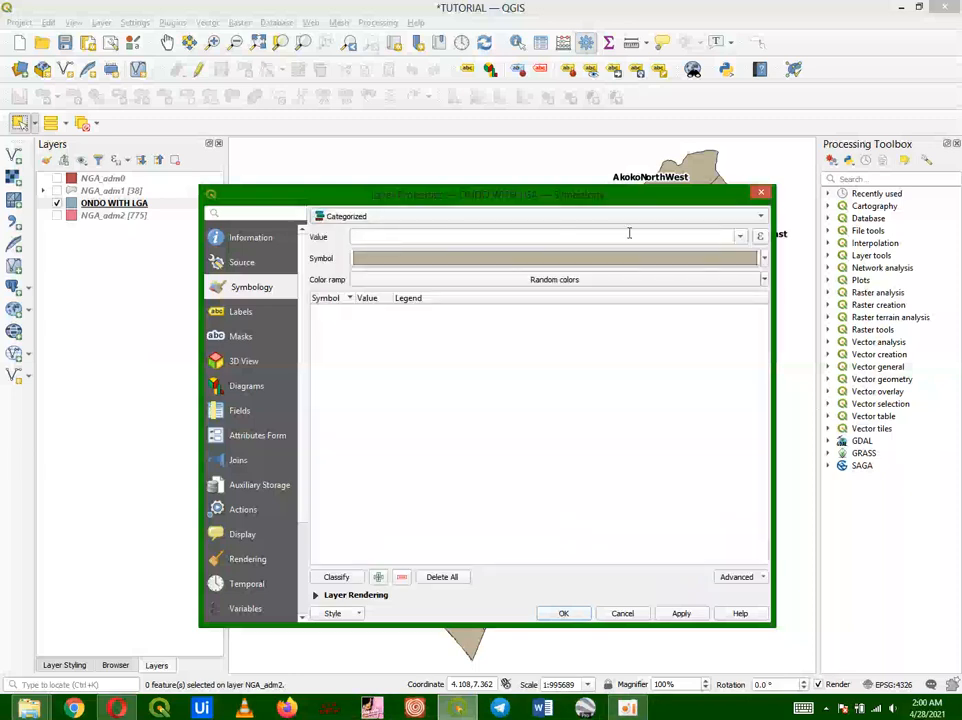
click(743, 237)
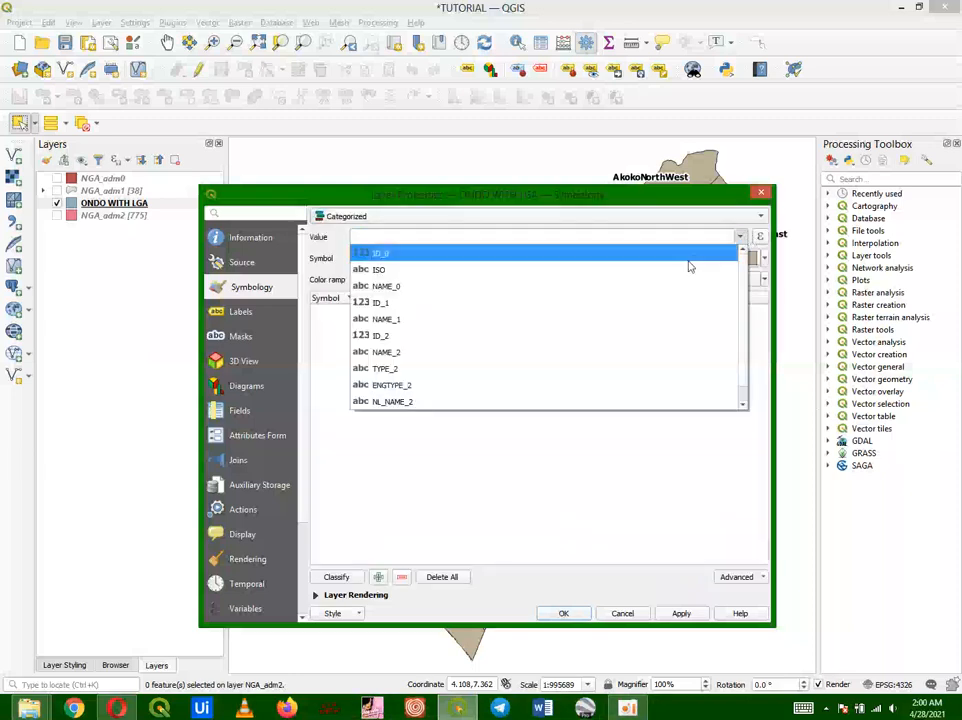
click(468, 353)
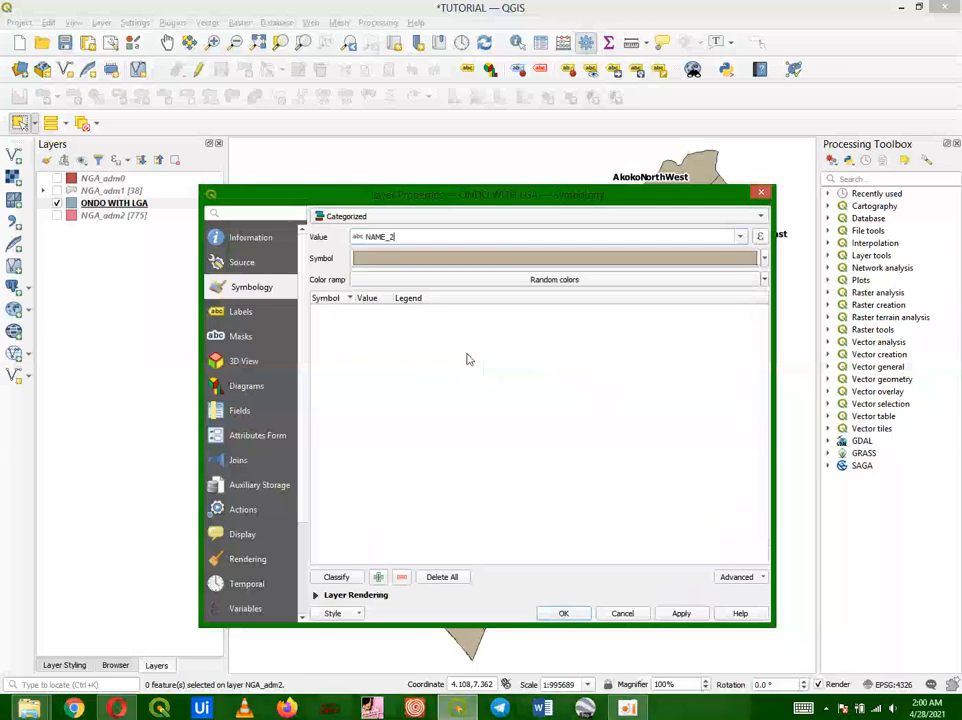
Step: Choose the Spectral colour ramp and classify the NAME_2 categories
click(765, 284)
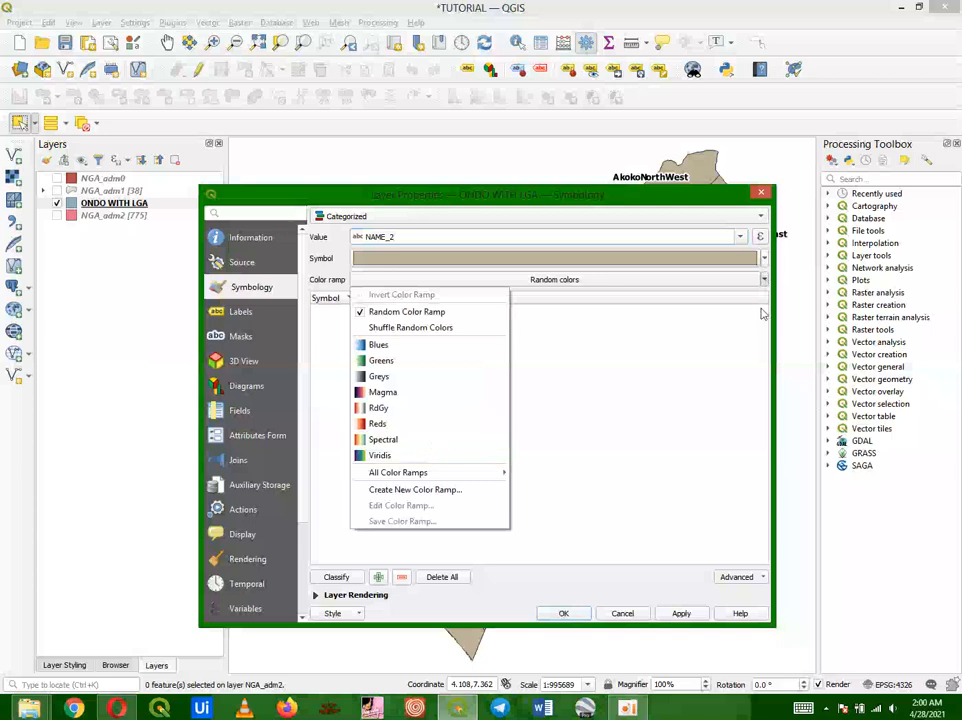
click(764, 280)
click(764, 280)
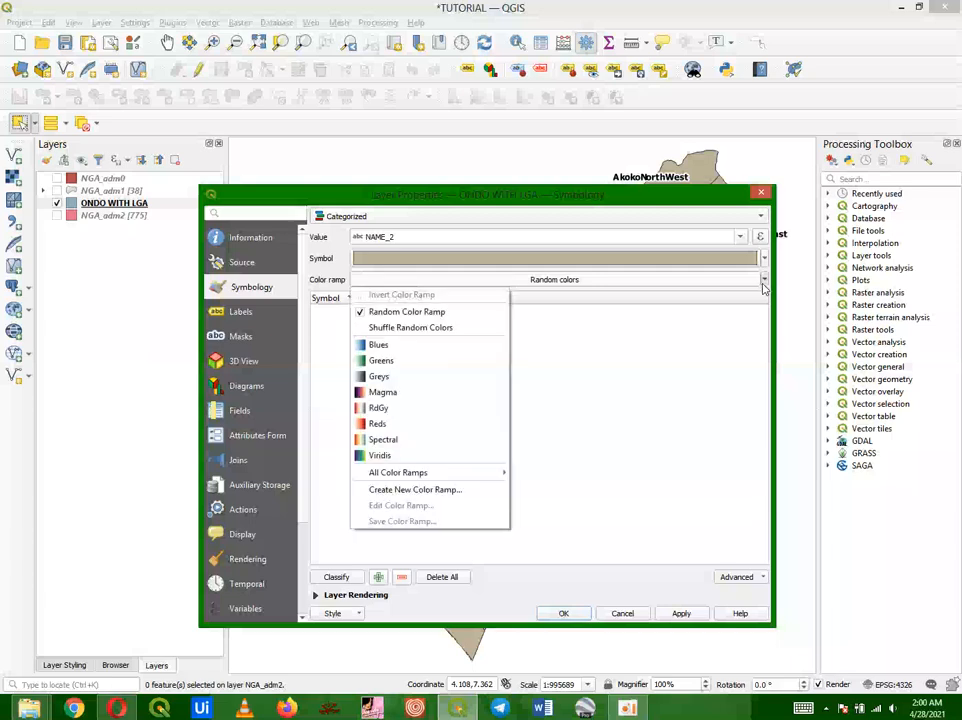
click(430, 439)
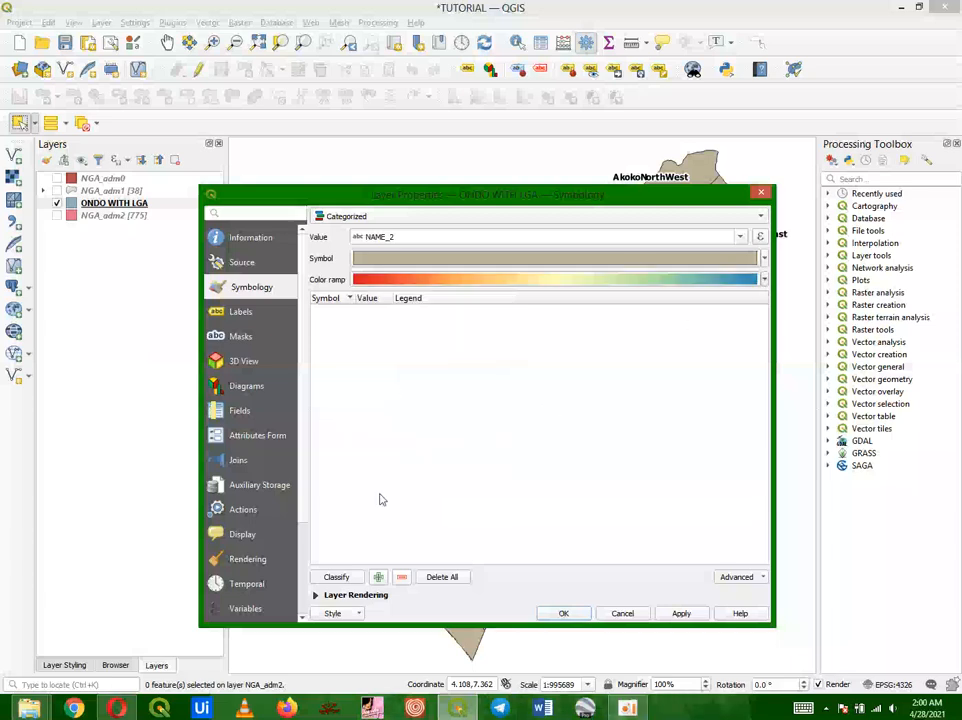
click(337, 578)
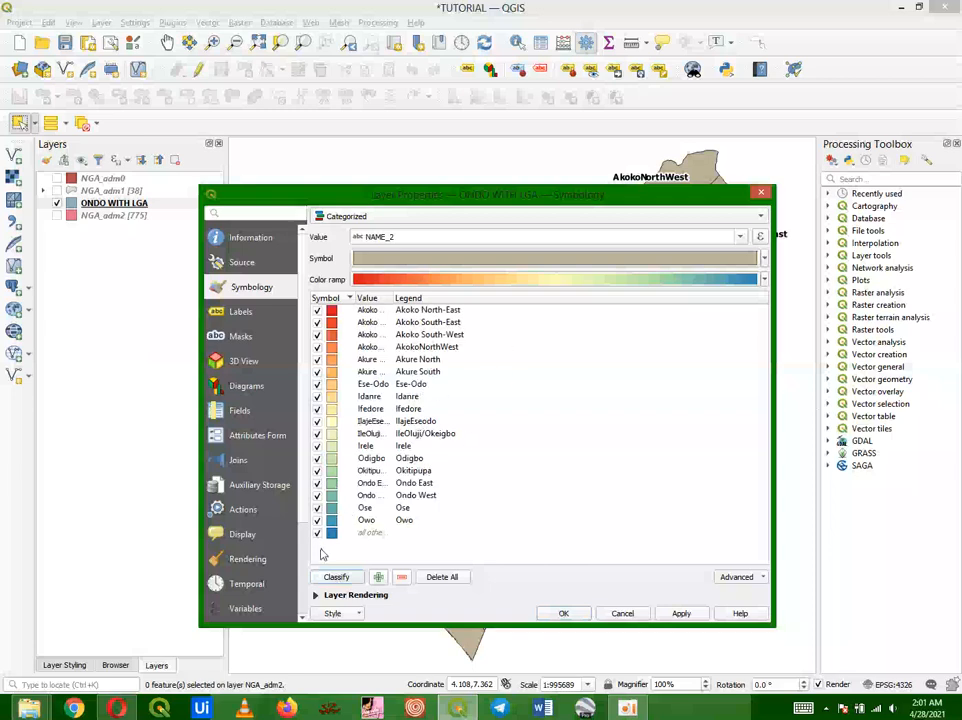
Step: Delete the all-other-values category and apply the categorized symbology to the layer
click(335, 534)
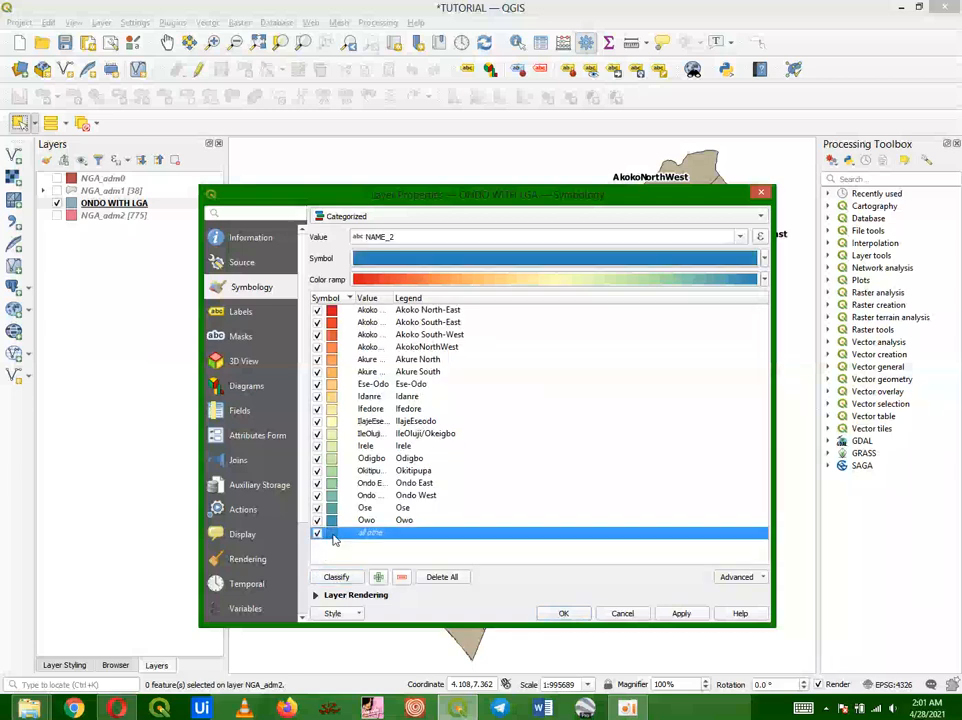
click(401, 578)
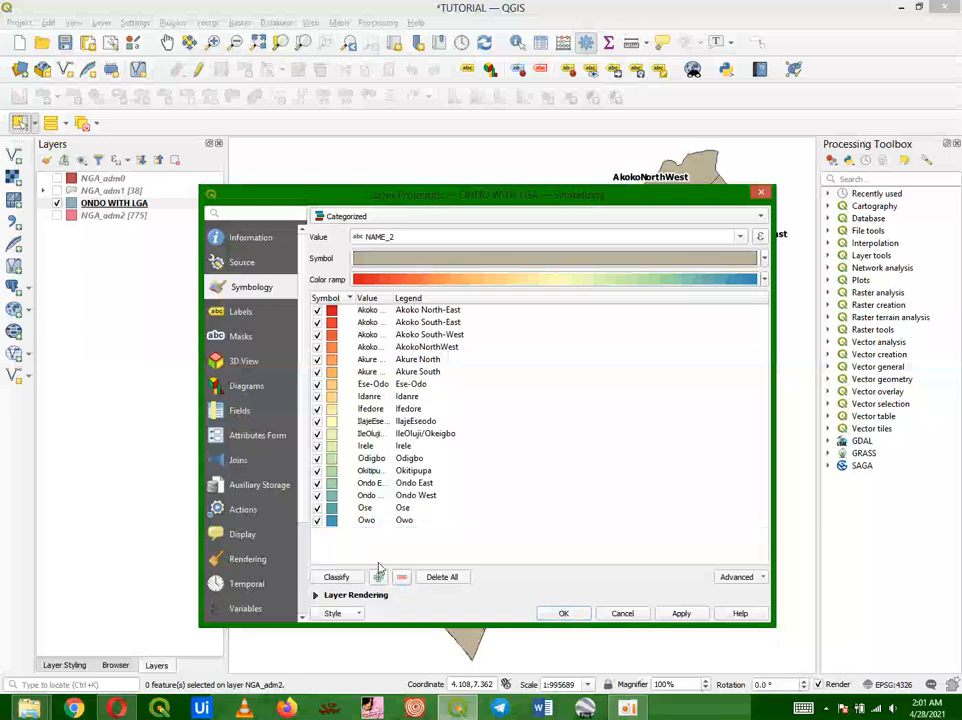
click(384, 521)
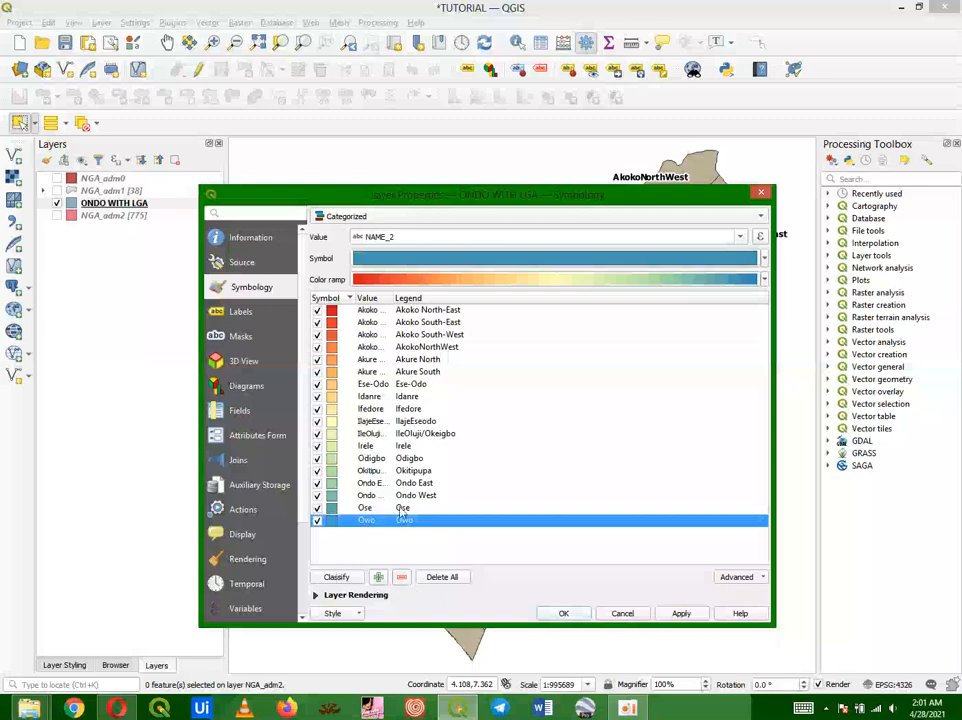
click(386, 543)
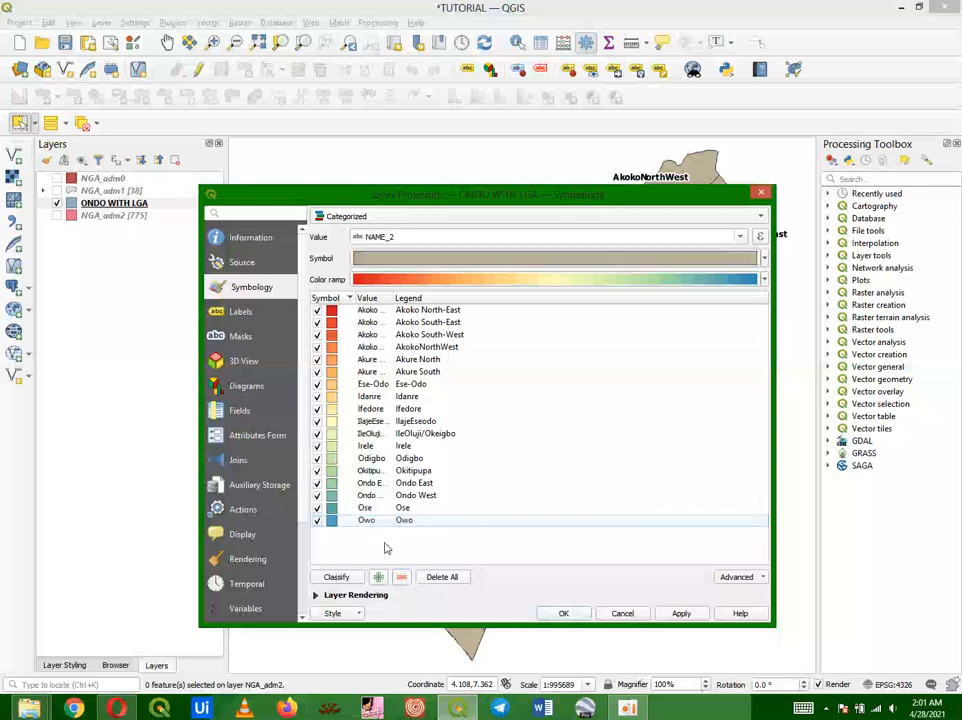
click(676, 614)
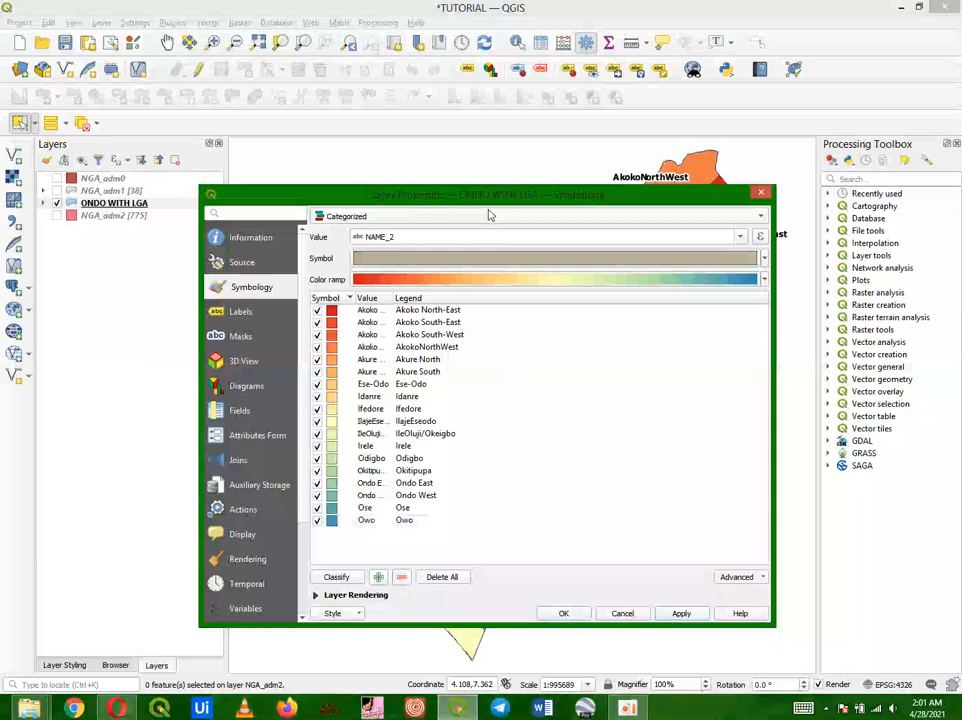
drag(490, 196, 500, 127)
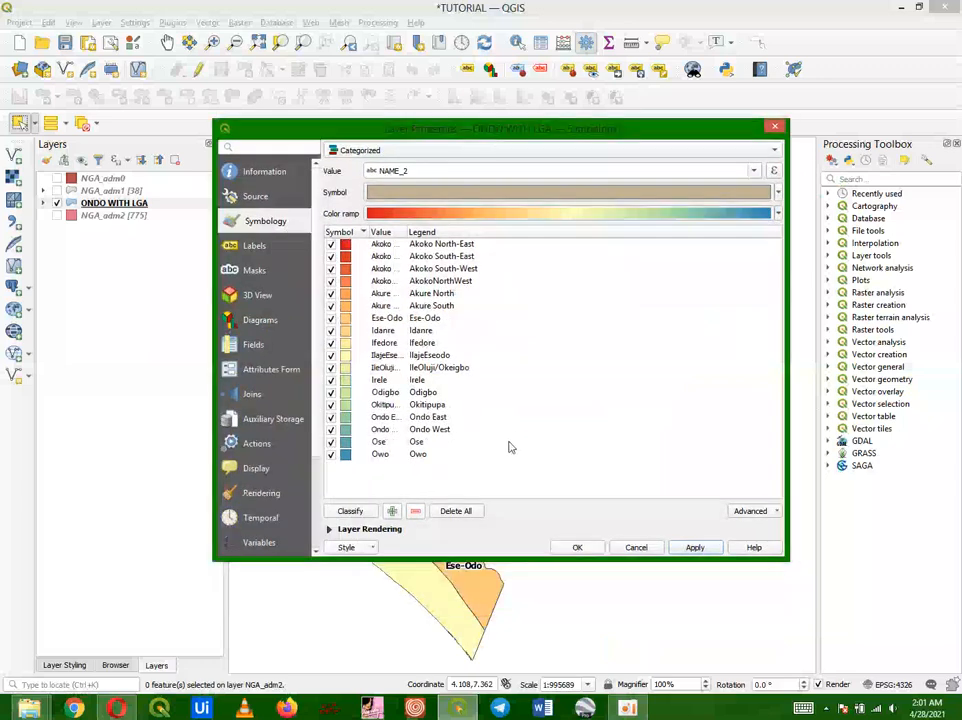
click(575, 547)
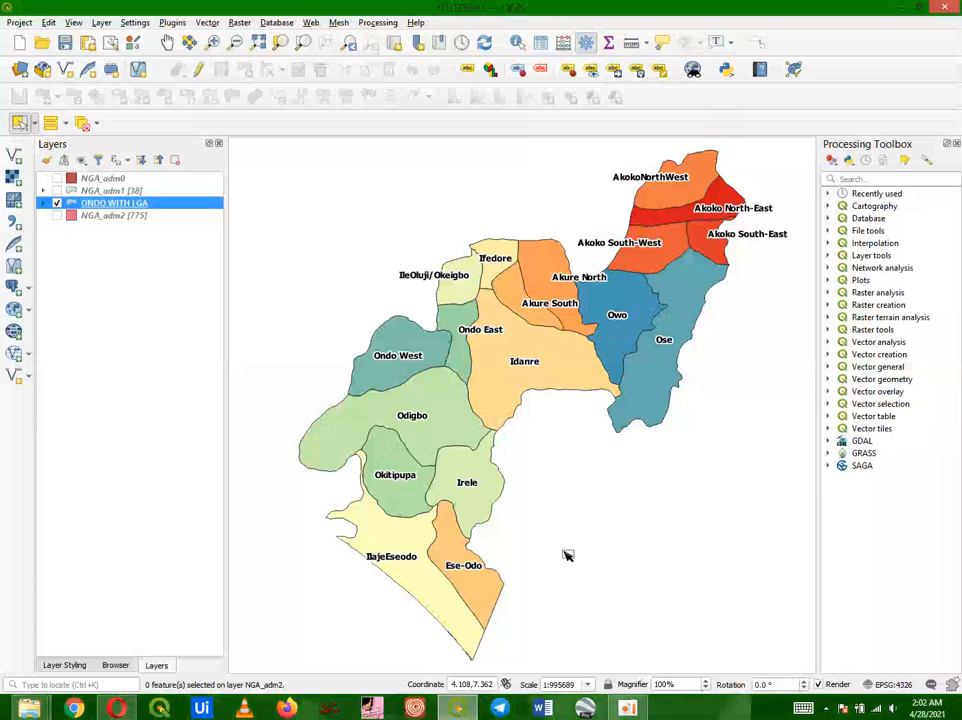
Step: Create a new print layout titled ONDO
click(19, 23)
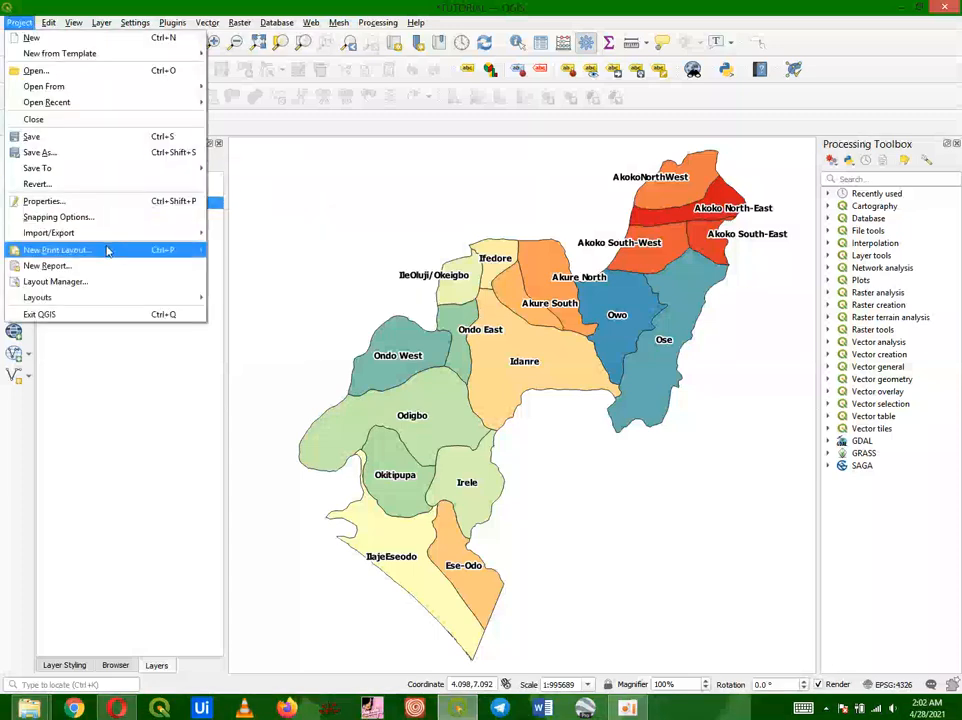
click(312, 291)
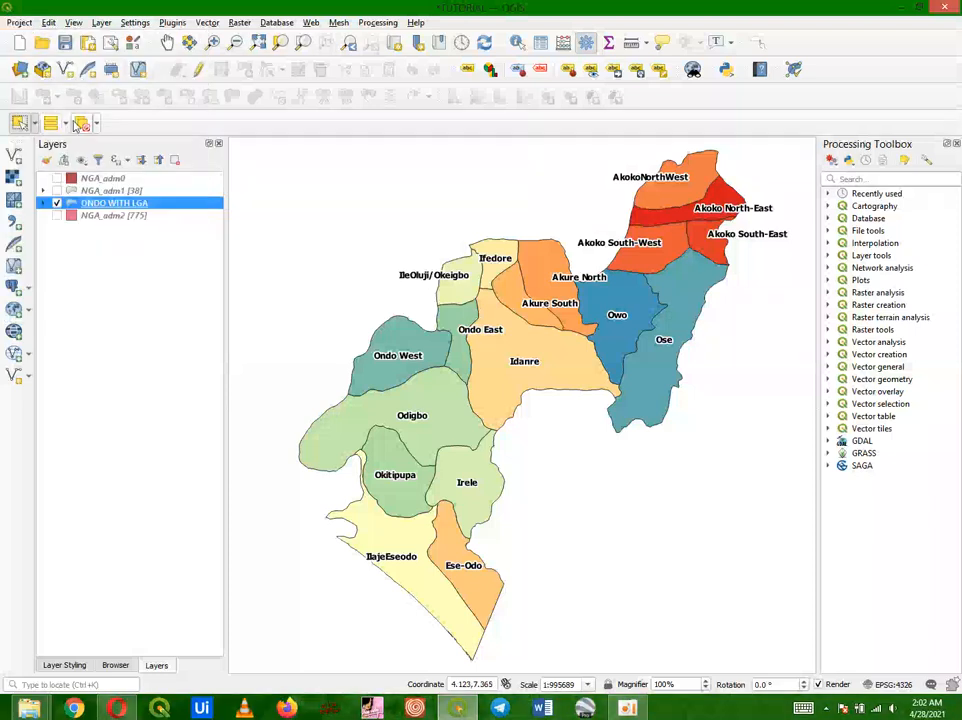
click(167, 42)
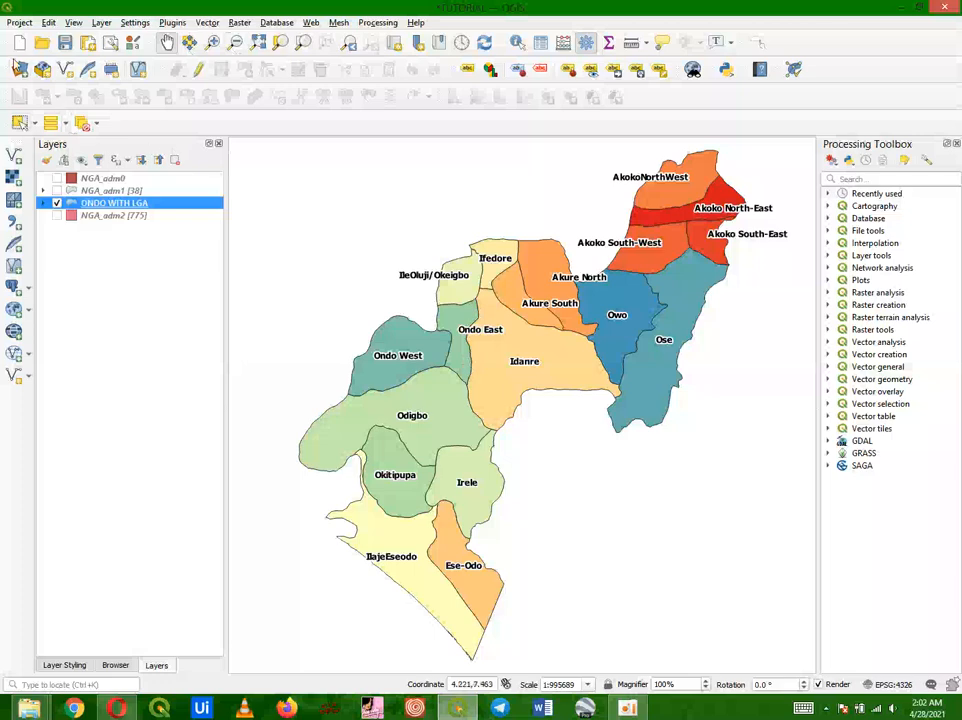
click(17, 24)
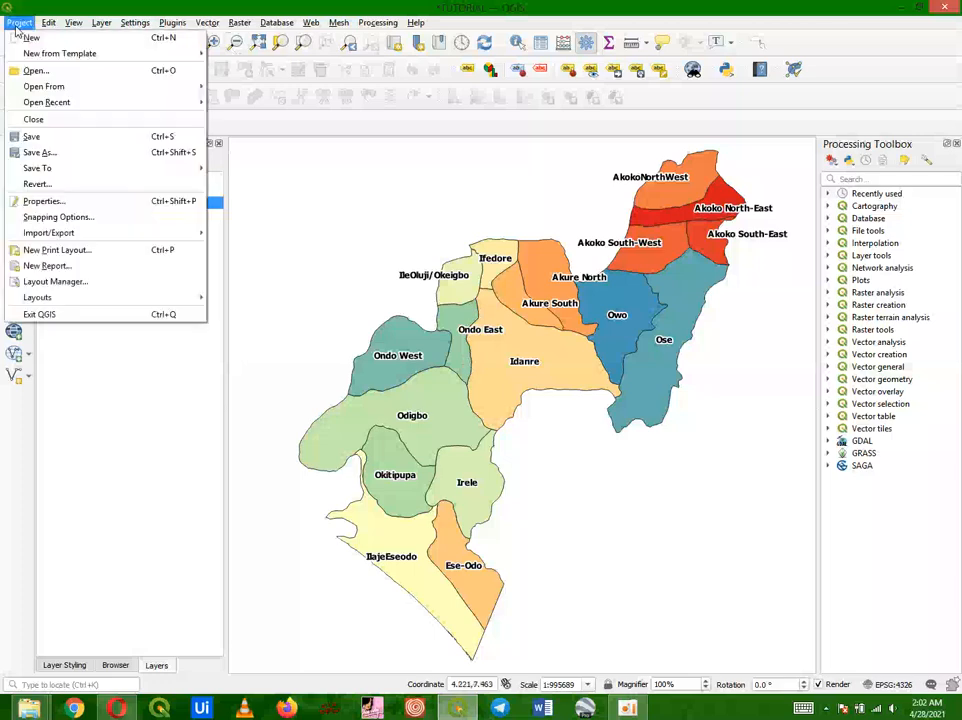
click(58, 250)
text(ONDO)
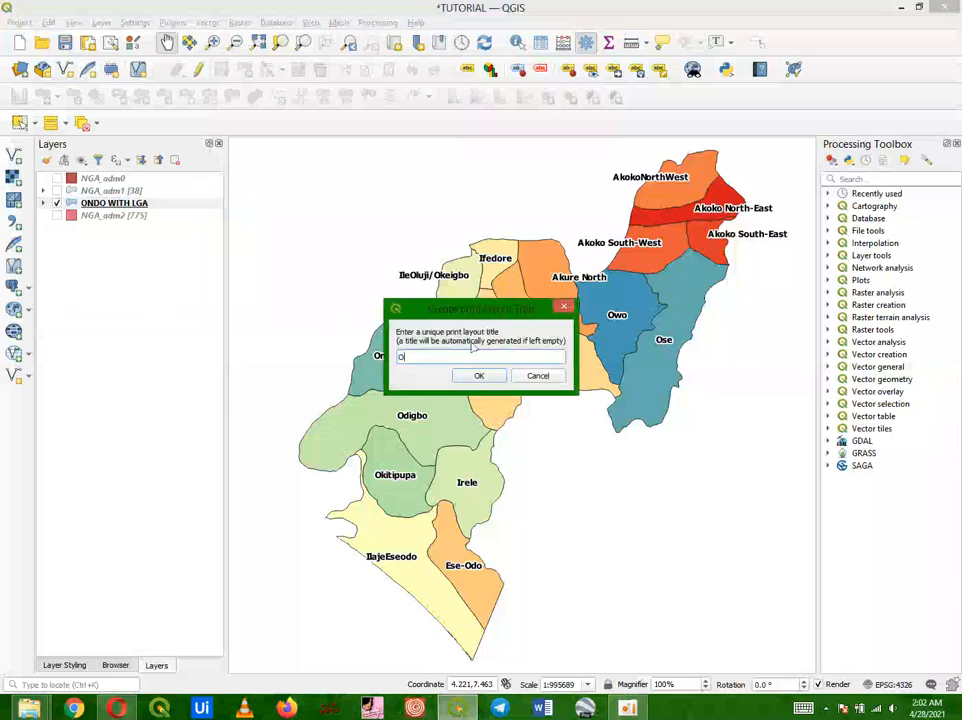
click(490, 376)
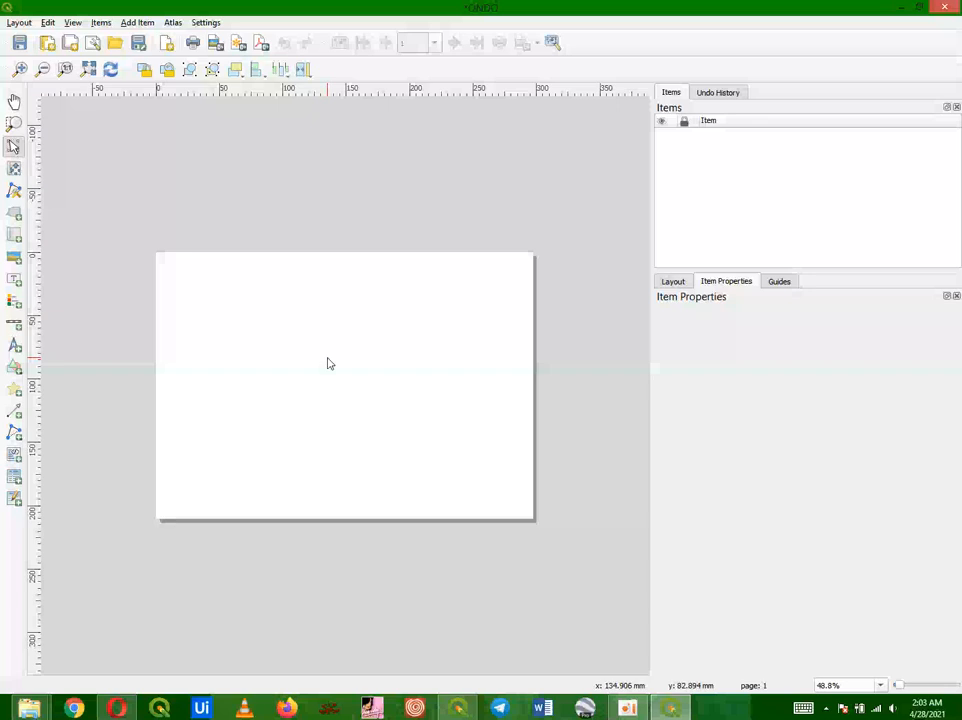
Step: Add a map item about 260 by 145 mm covering most of the layout page
click(88, 69)
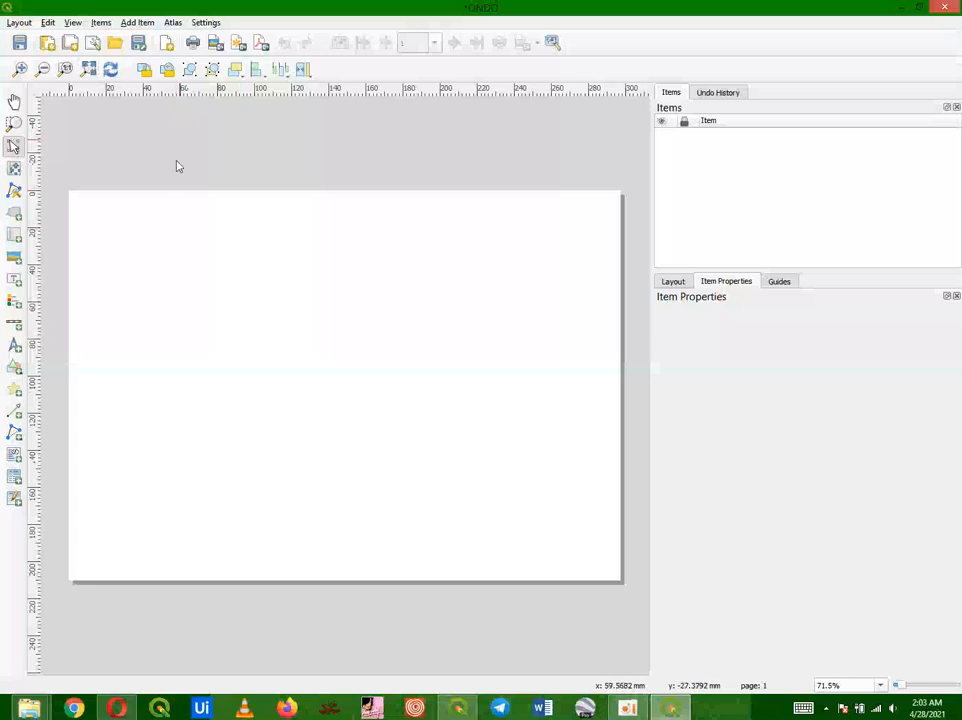
click(135, 22)
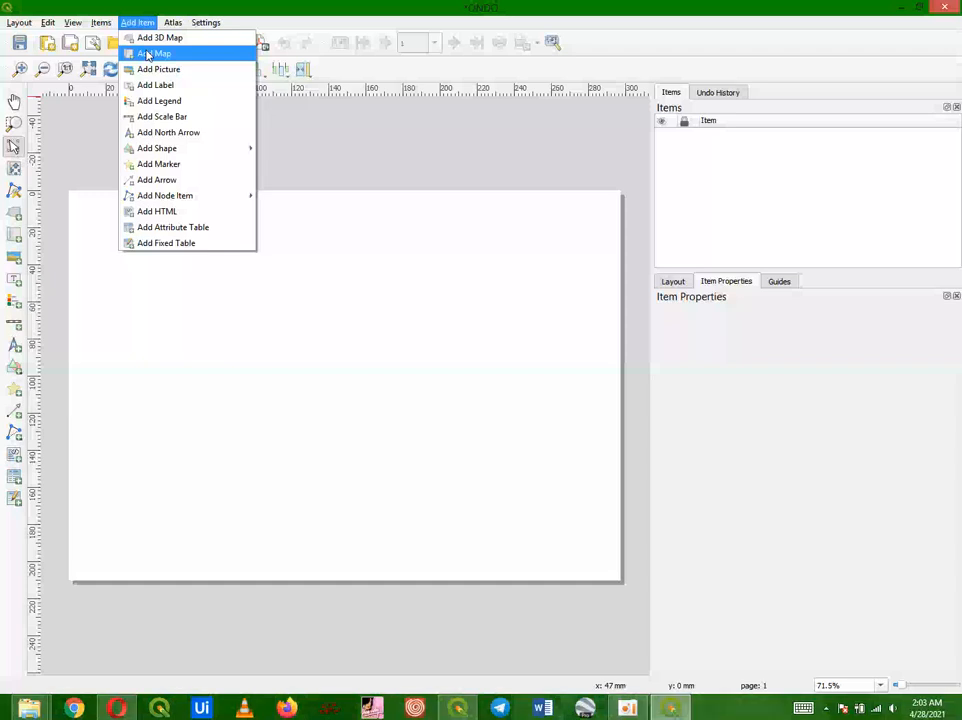
click(408, 134)
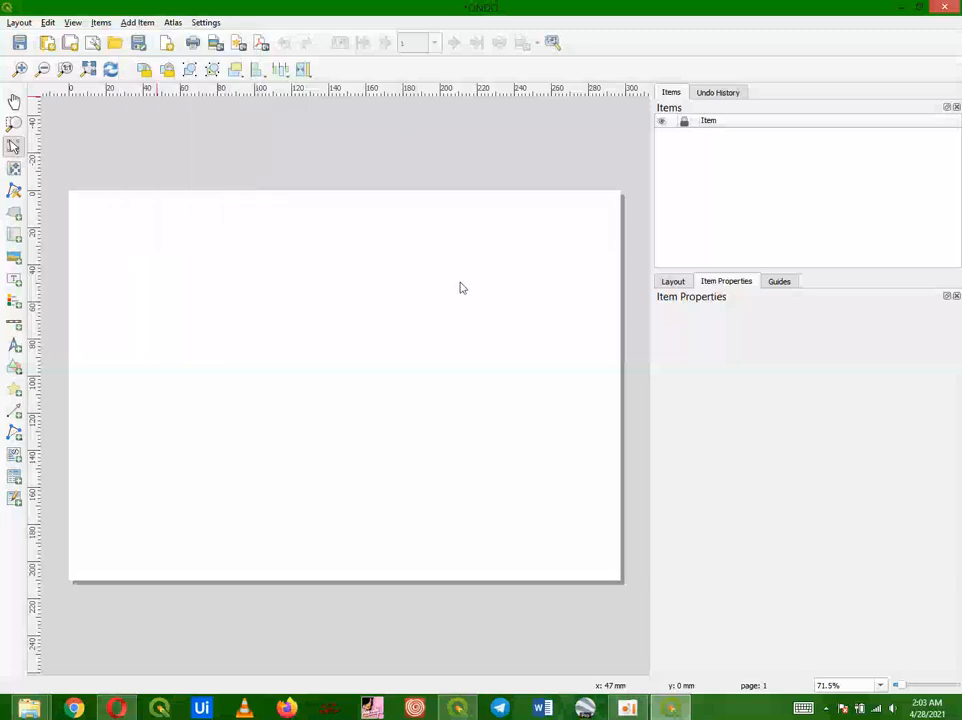
click(458, 708)
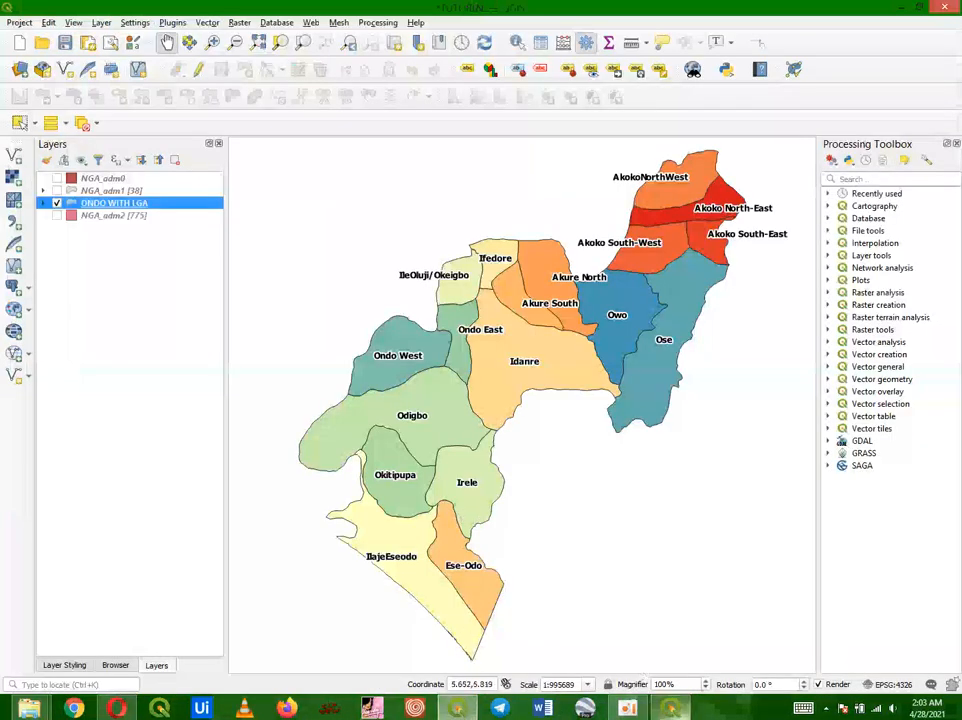
click(670, 708)
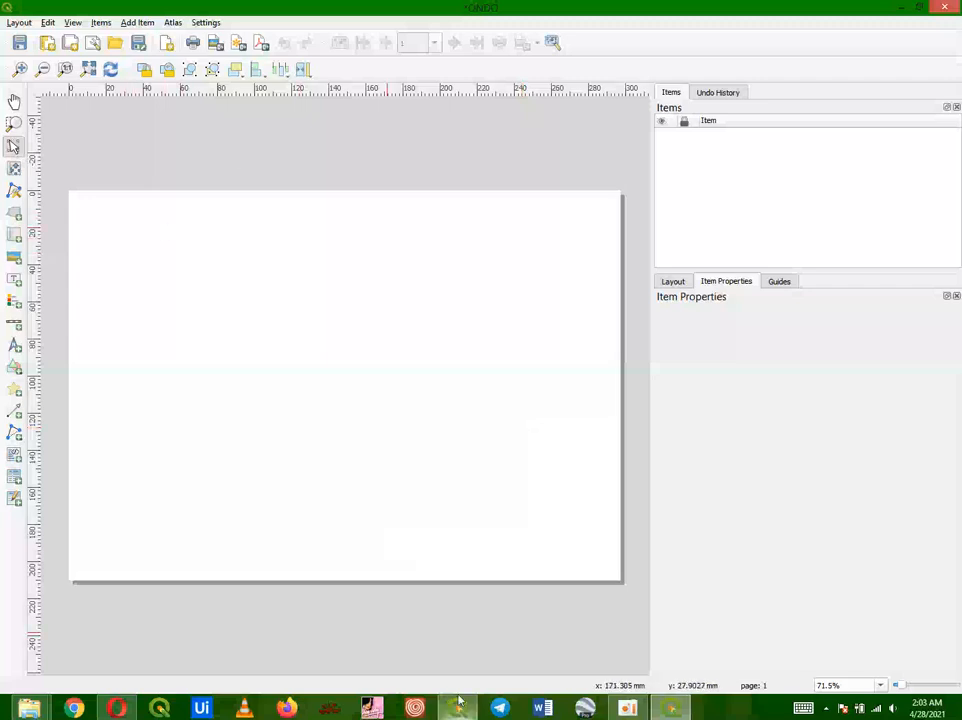
key(alt+Tab)
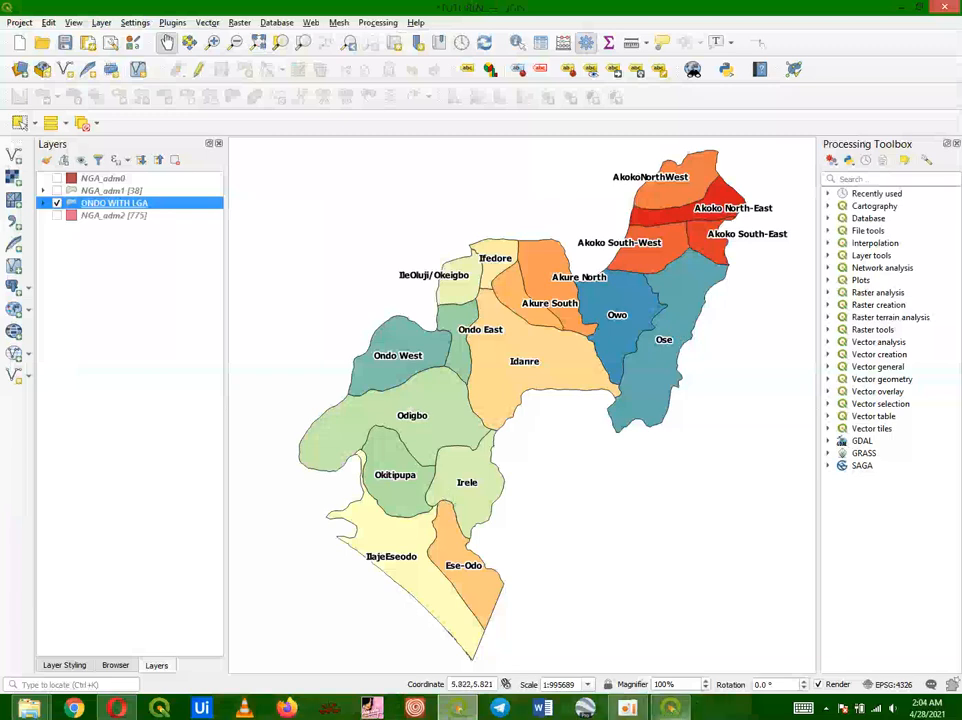
click(670, 708)
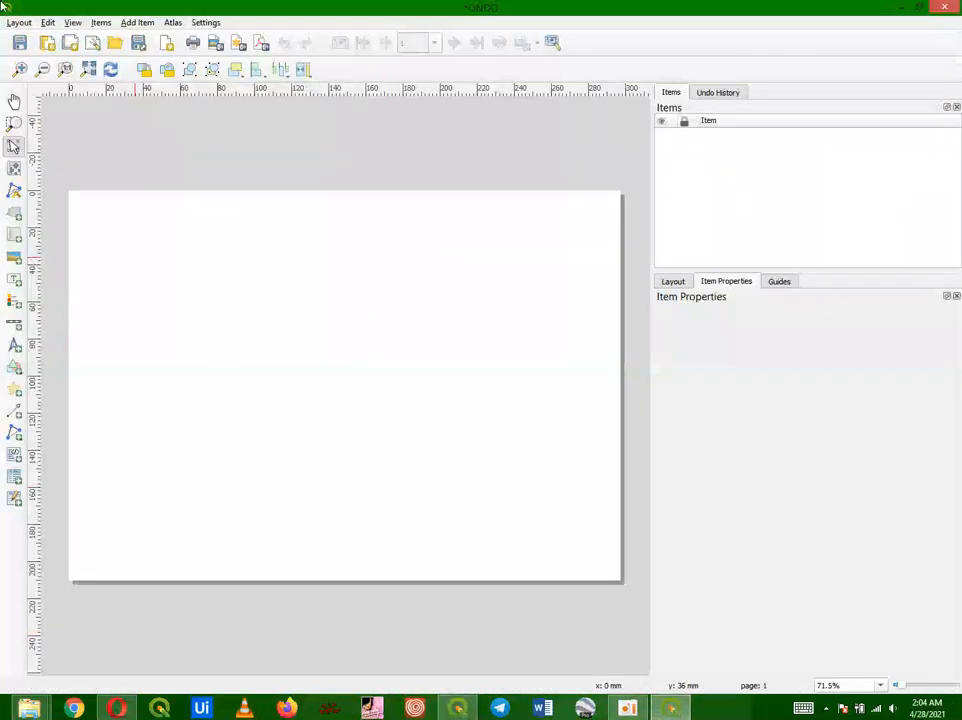
click(135, 22)
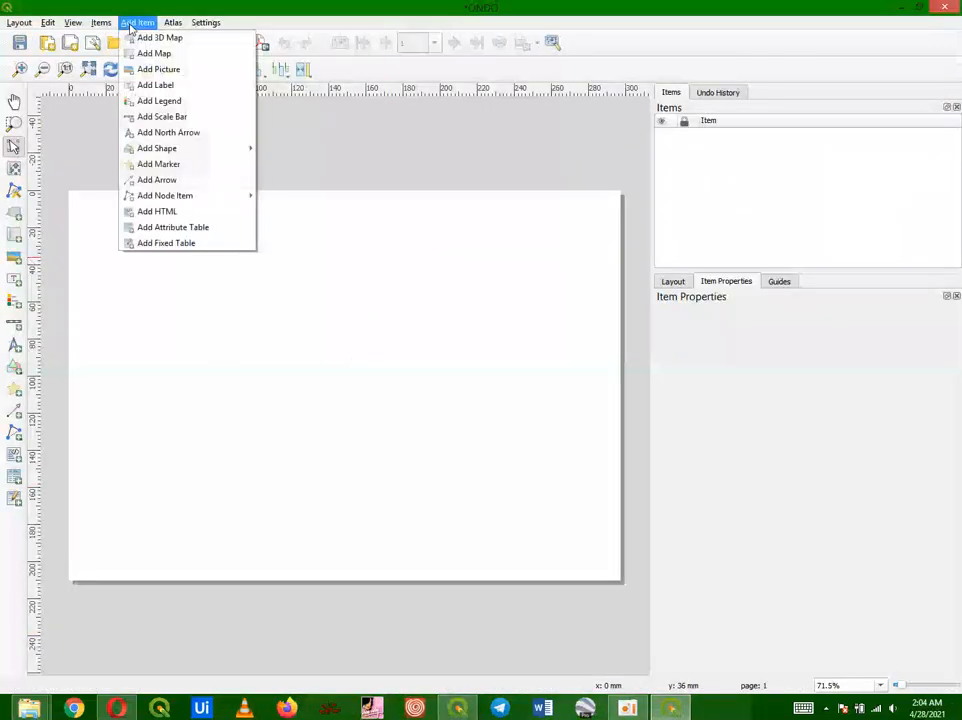
click(148, 53)
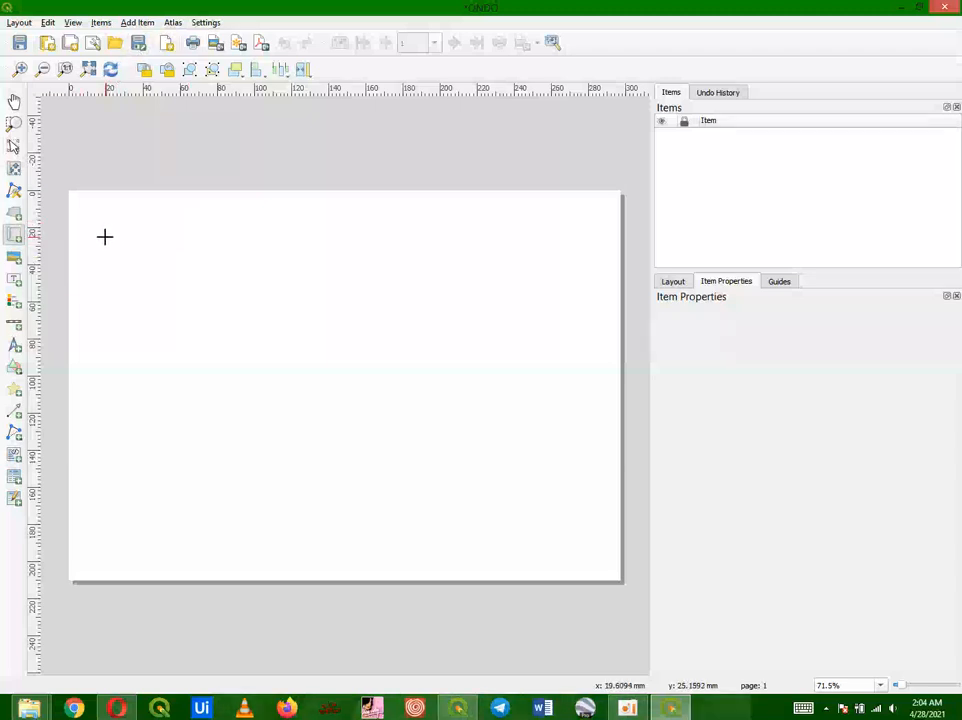
drag(105, 237, 590, 552)
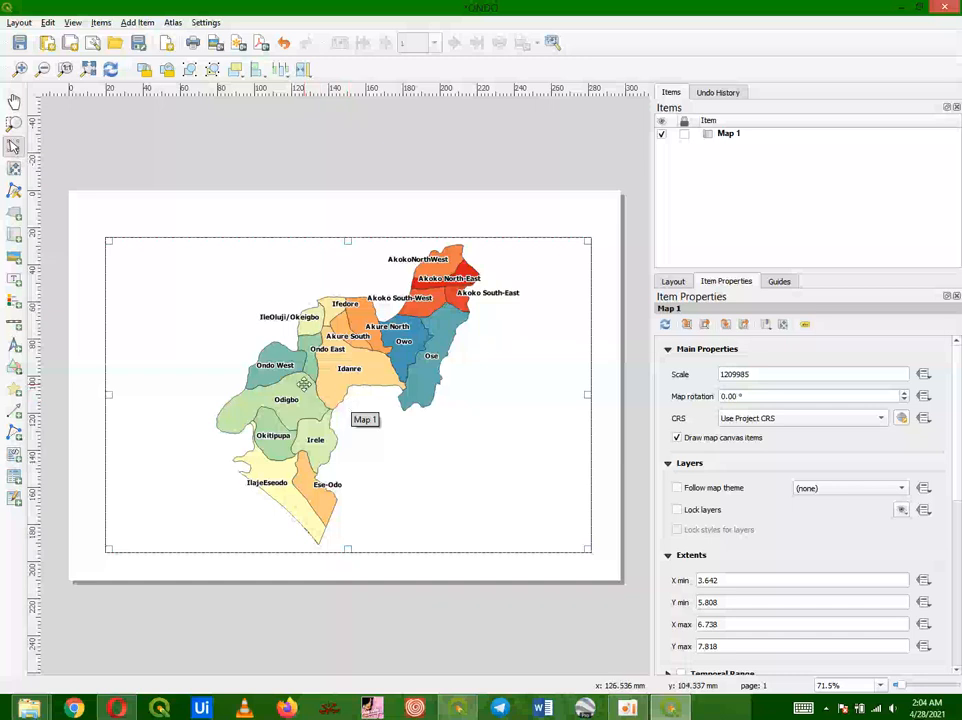
key(alt+Tab)
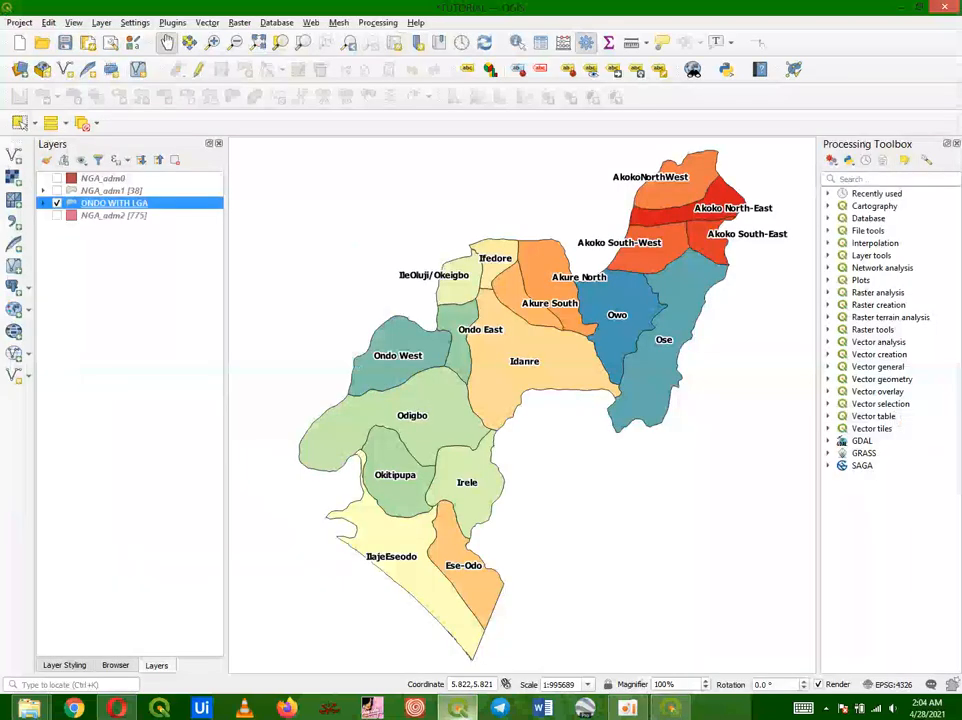
key(alt+Tab)
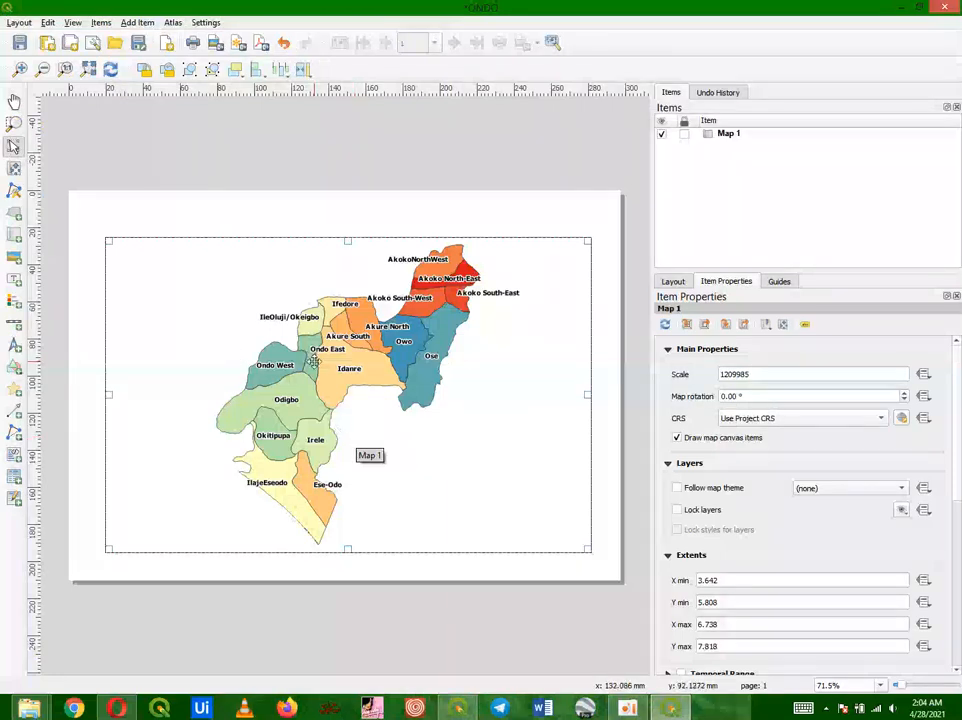
Step: Pan the map content within the map item so the Ondo LGAs sit left of centre
mouse_move(350, 365)
mouse_down()
mouse_move(301, 365)
mouse_move(338, 365)
mouse_up()
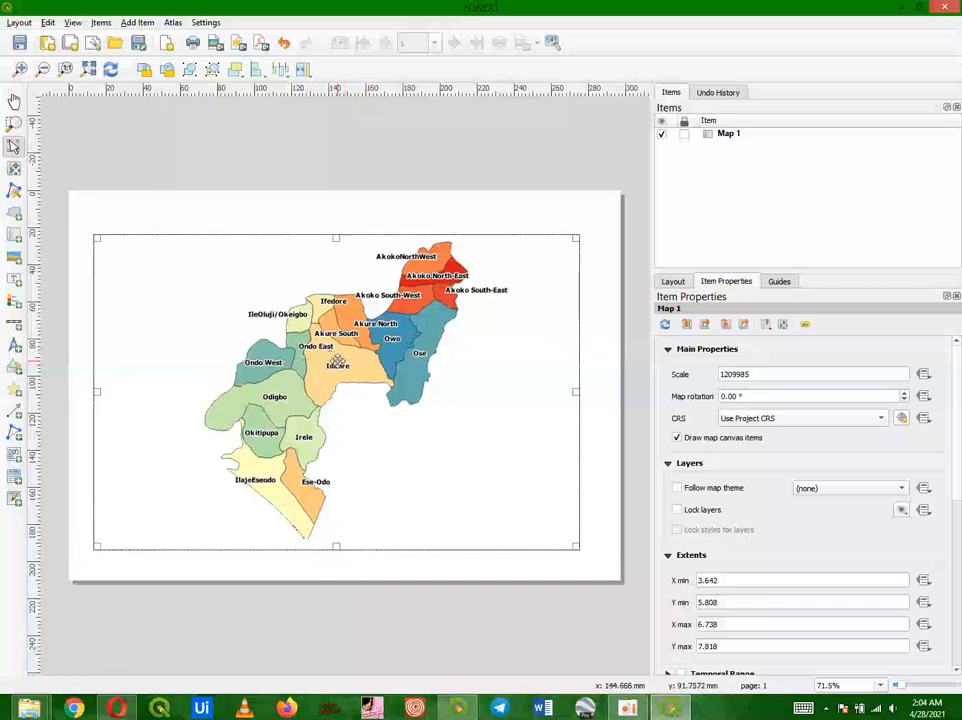
key(ctrl+z)
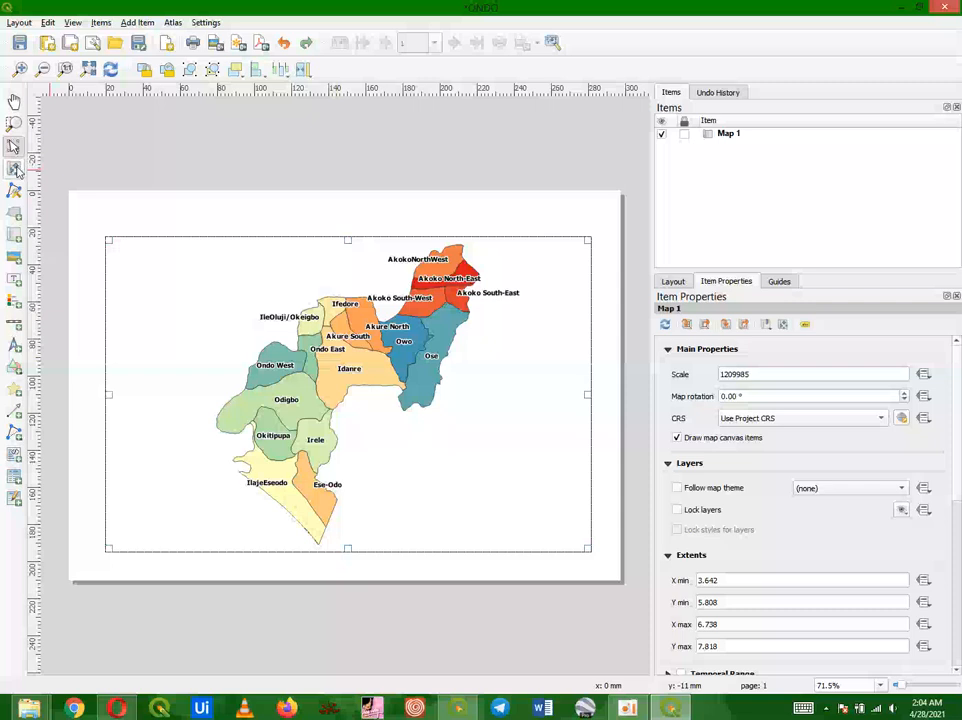
click(14, 168)
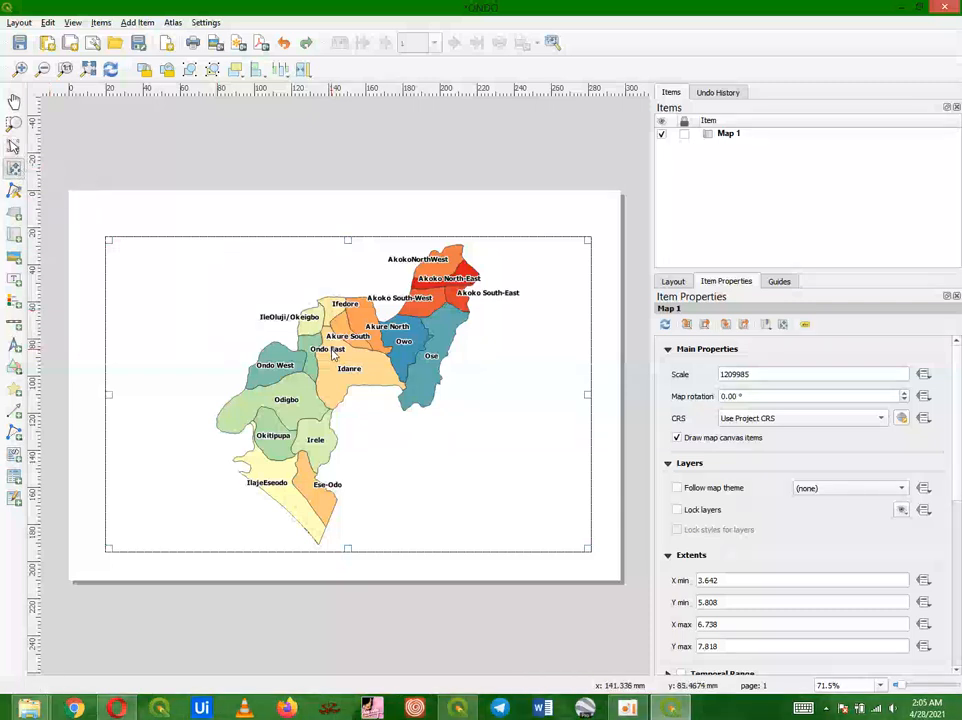
drag(331, 352, 256, 355)
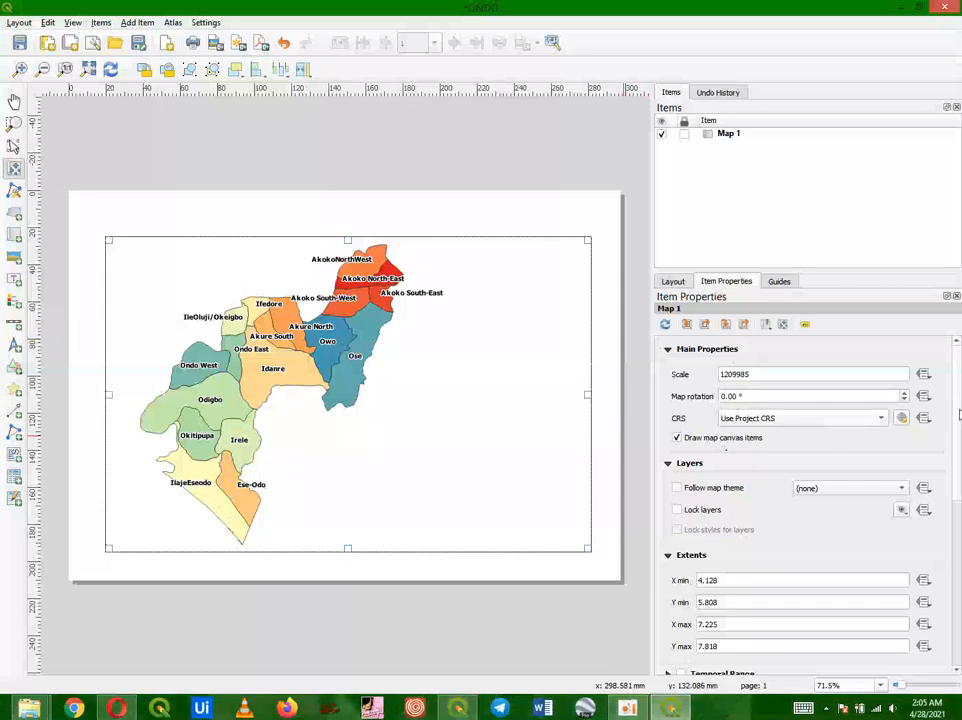
Step: Add a grid to the map item, open its grid properties, and set the grid type to Cross
drag(958, 414, 958, 500)
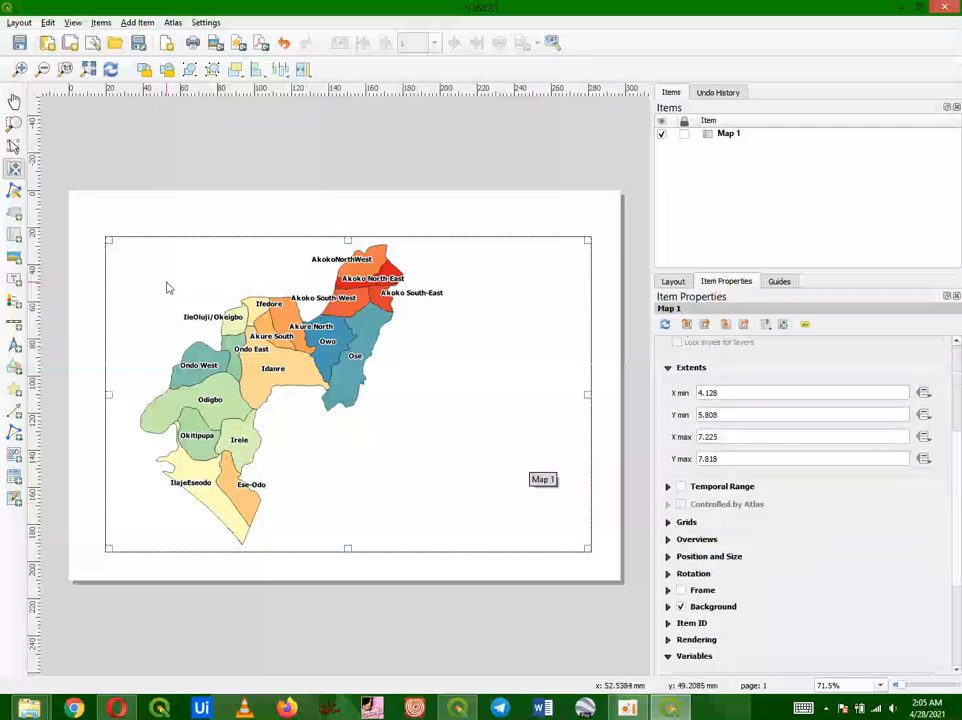
click(14, 146)
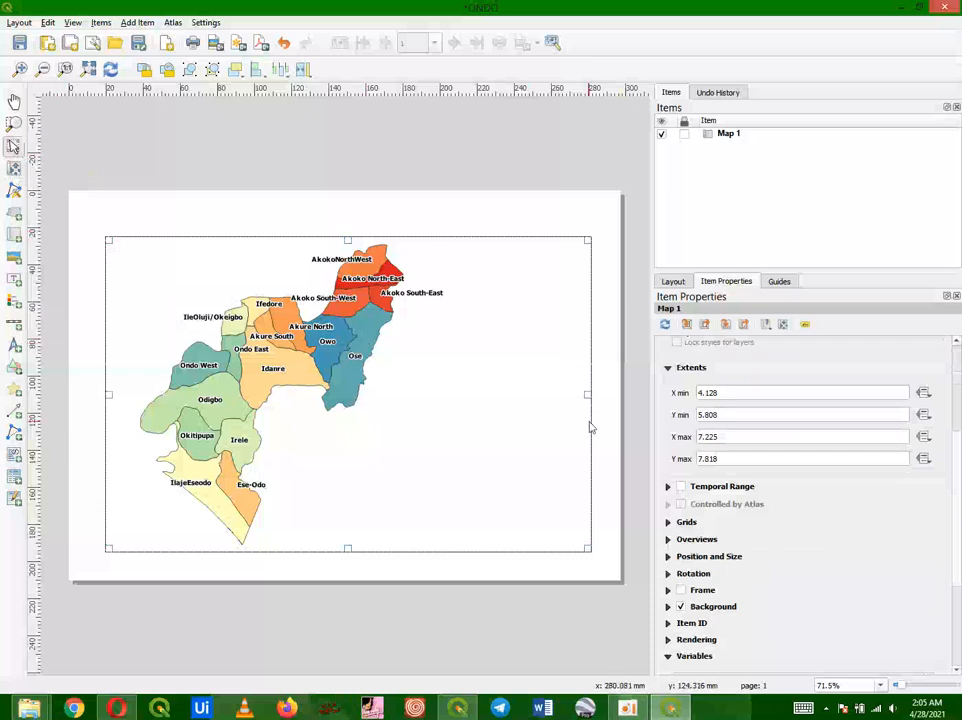
click(682, 522)
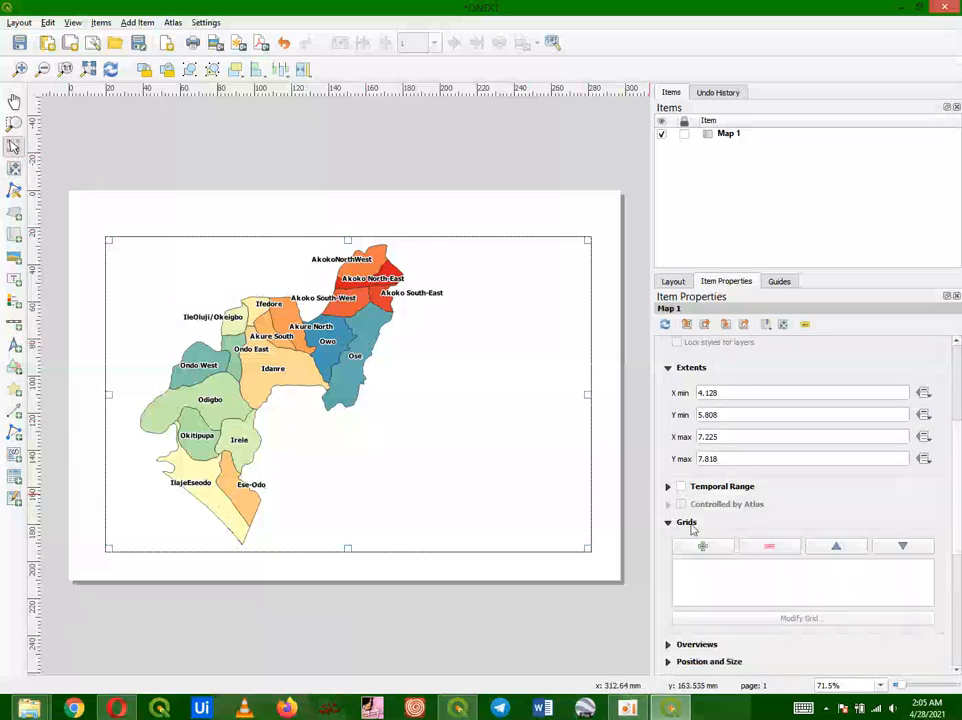
click(706, 546)
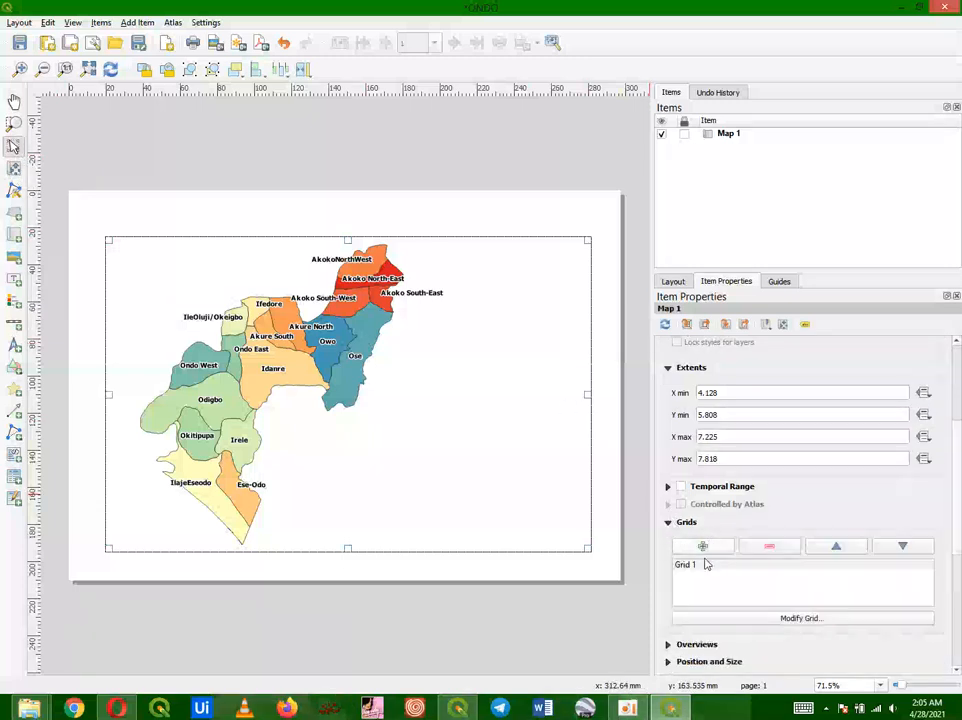
double_click(703, 566)
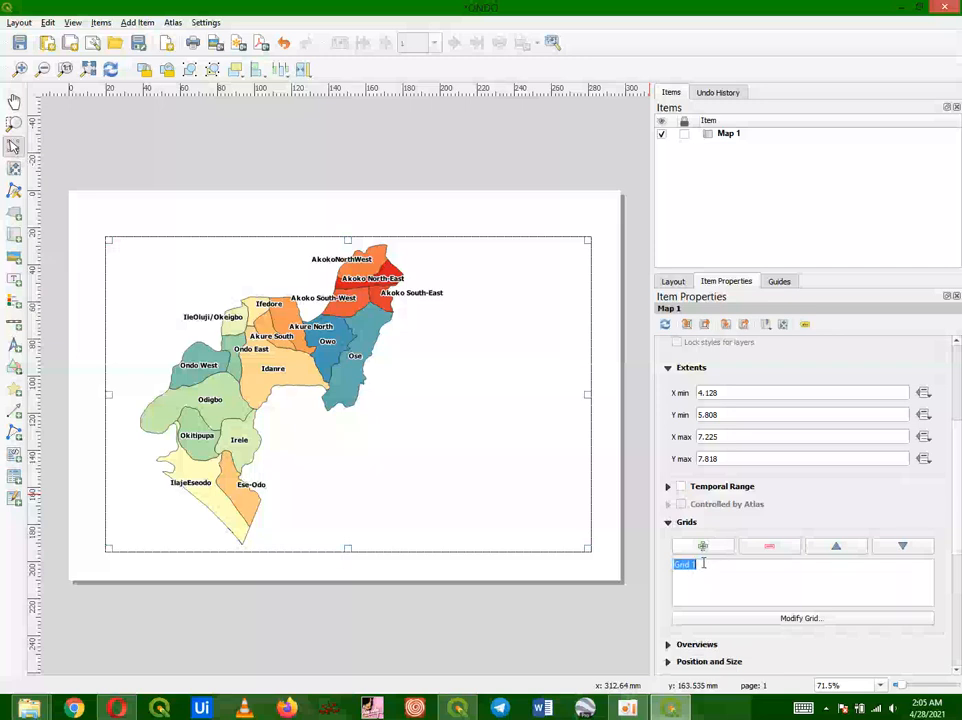
drag(703, 563, 703, 594)
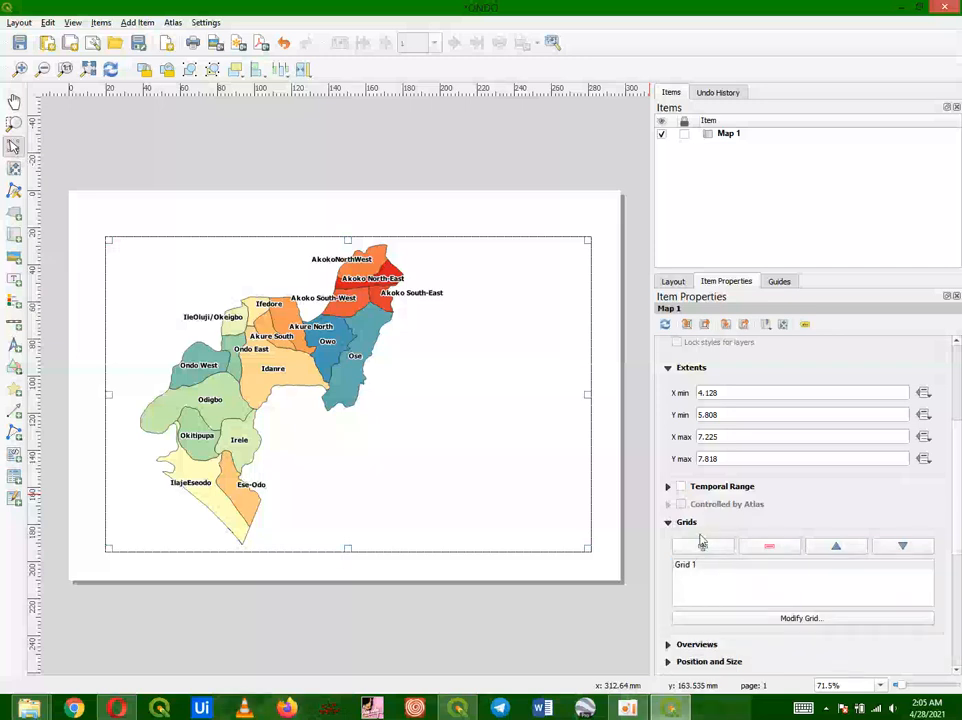
key(Return)
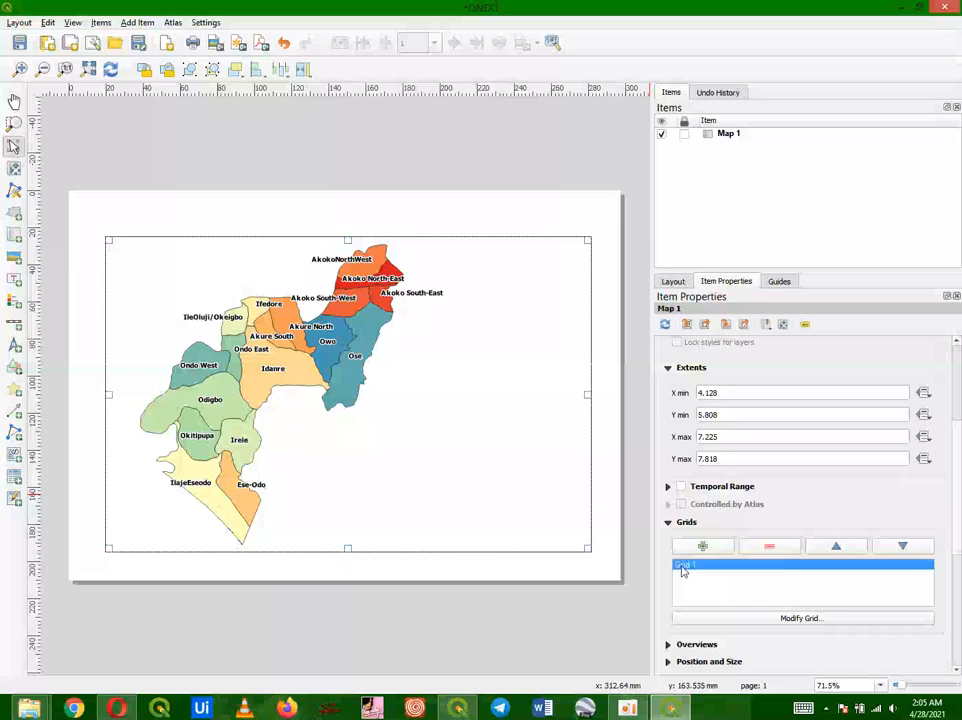
click(797, 619)
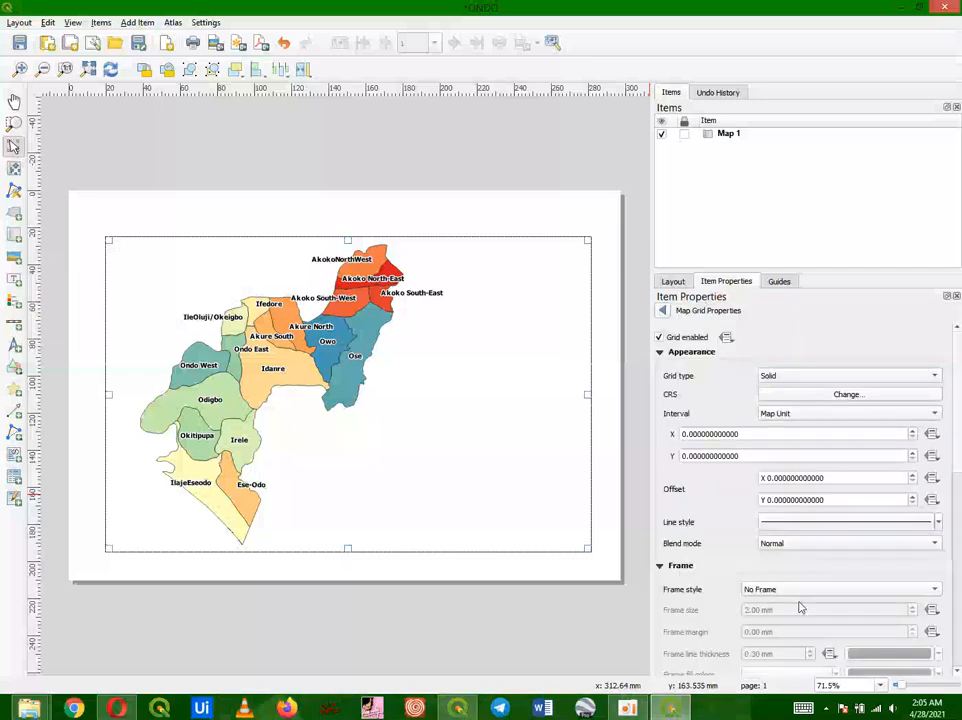
click(768, 377)
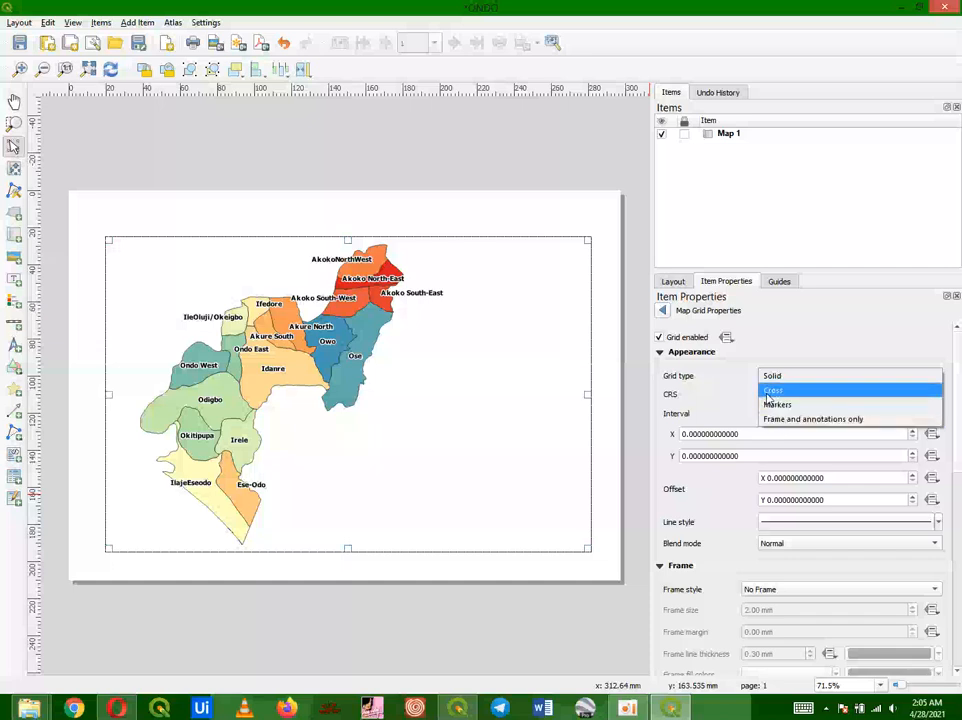
click(767, 395)
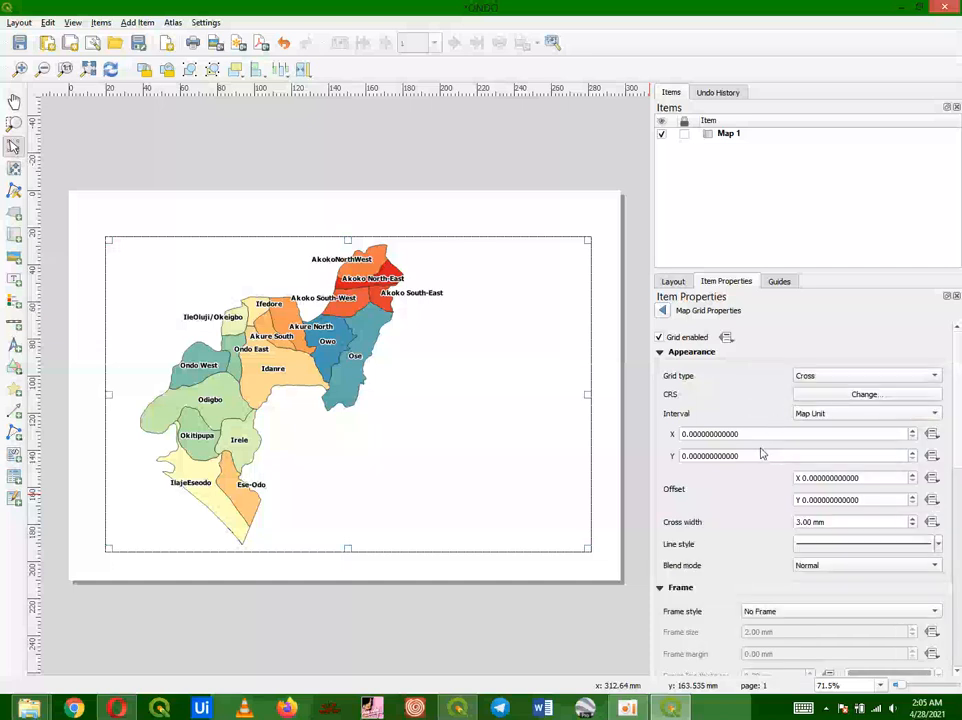
Step: Set the grid's X and Y intervals to 1.5 map units
click(682, 434)
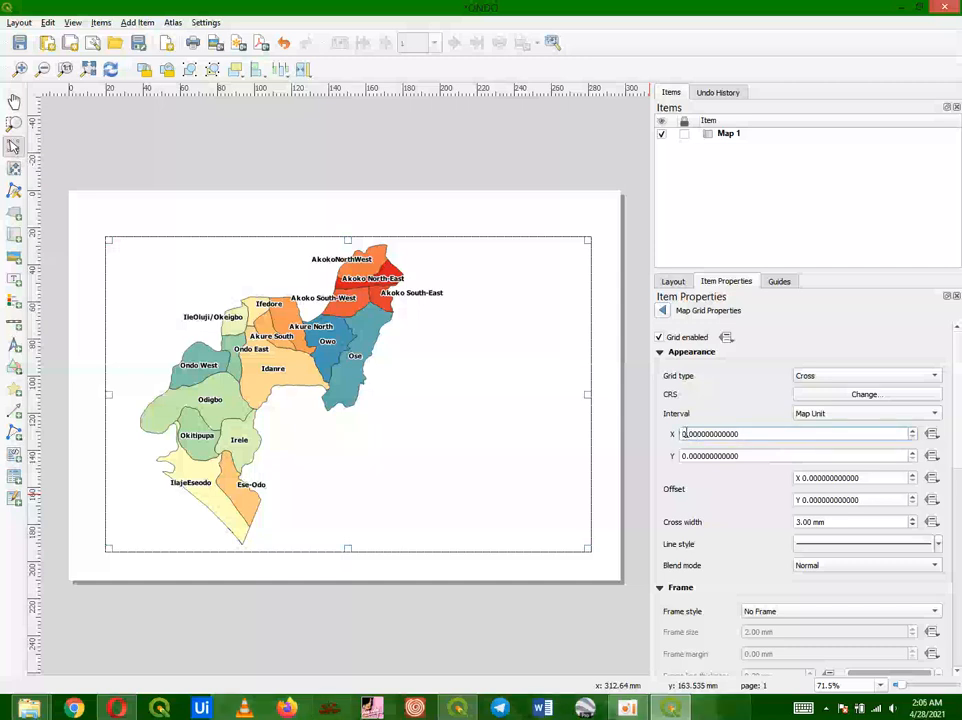
key(Delete)
text(1)
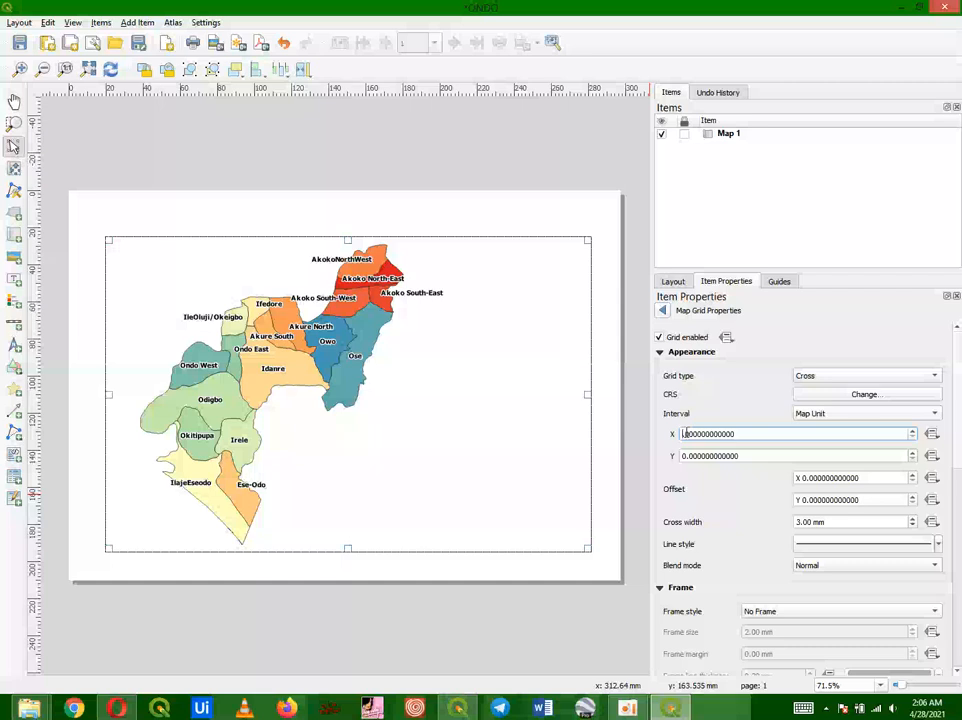
text(1)
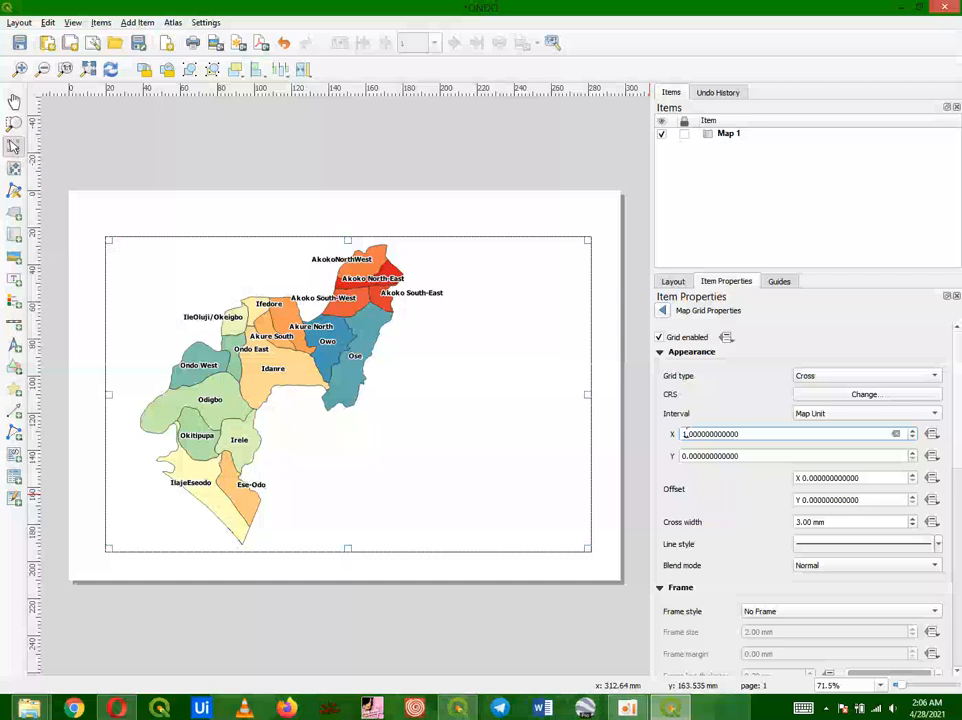
key(Delete)
text(.)
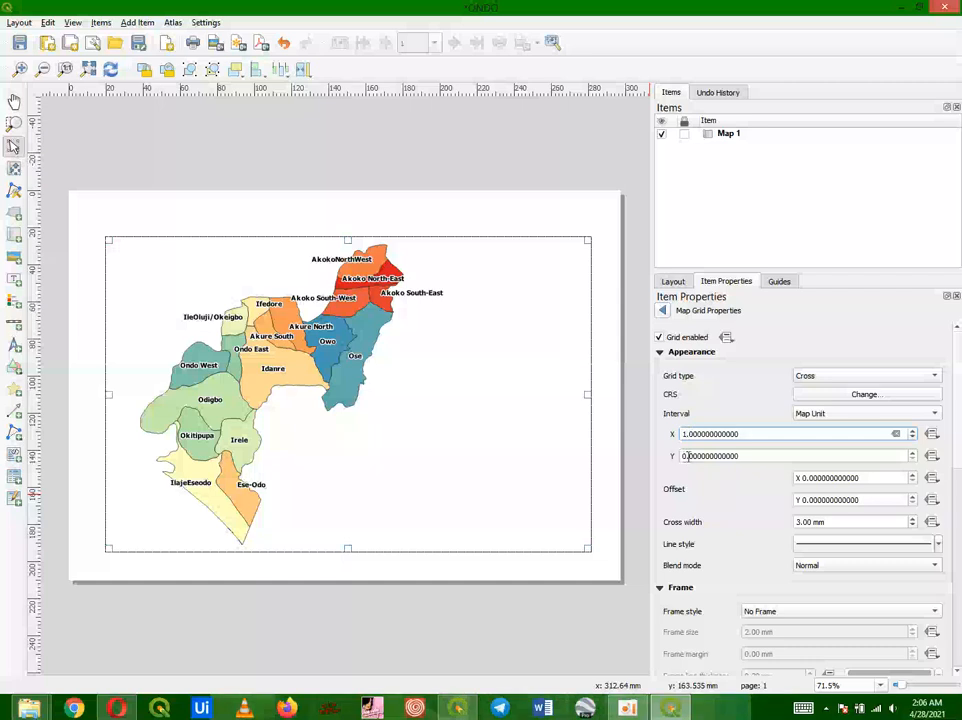
click(685, 456)
key(BackSpace)
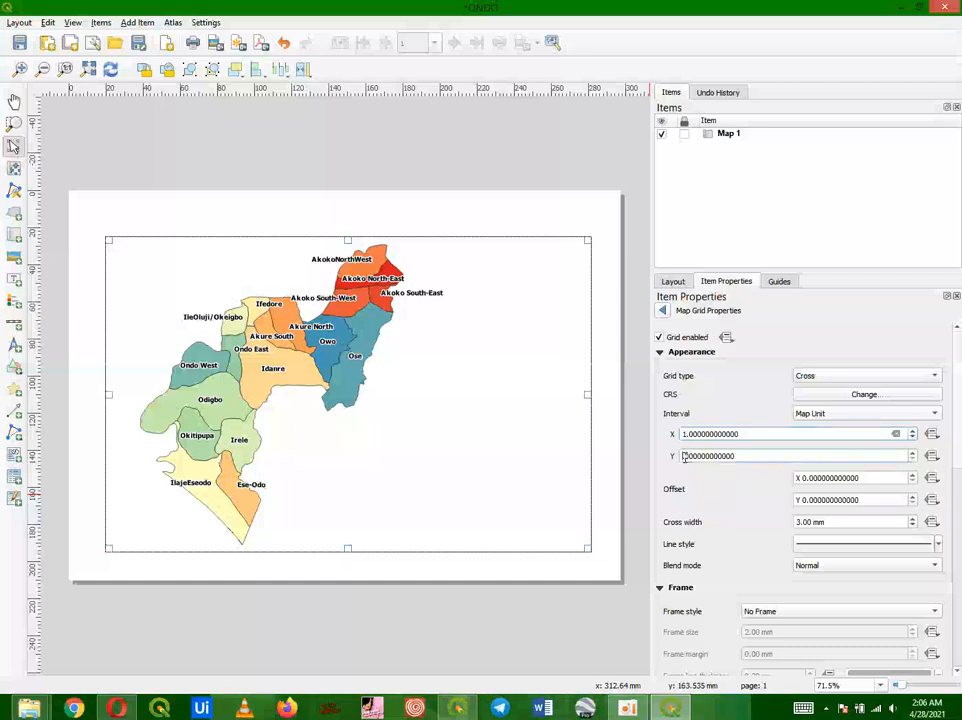
text(1)
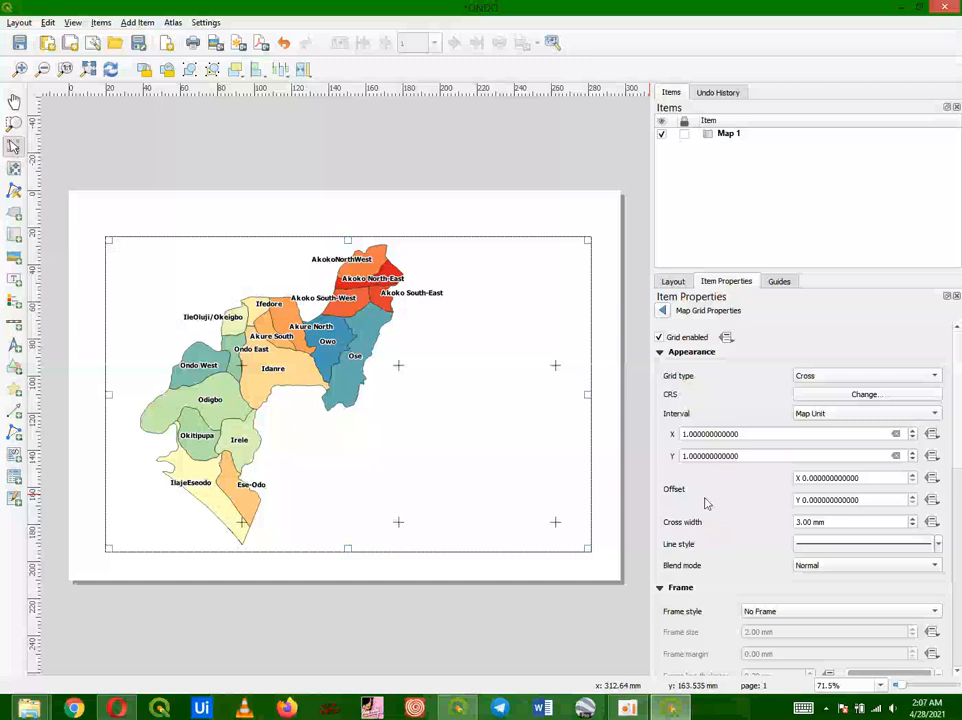
click(683, 433)
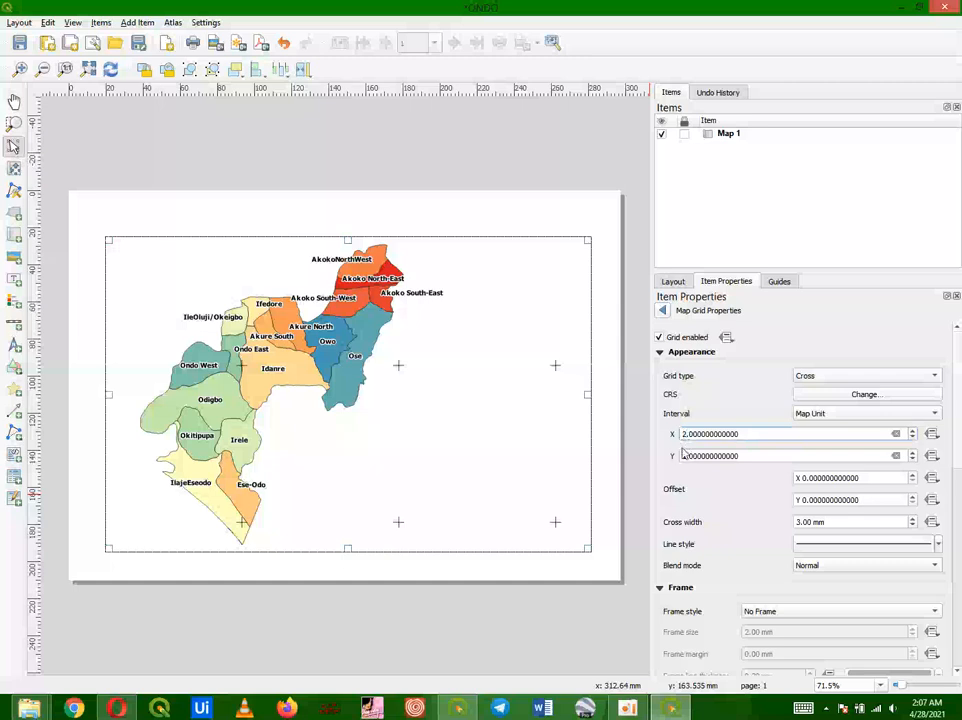
click(684, 456)
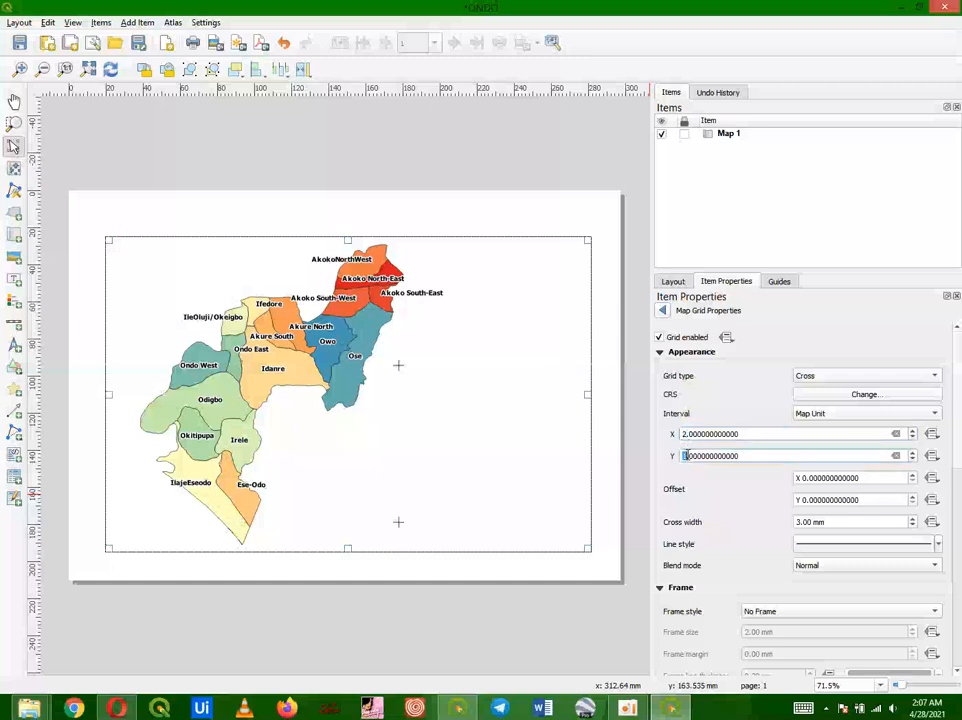
text(2)
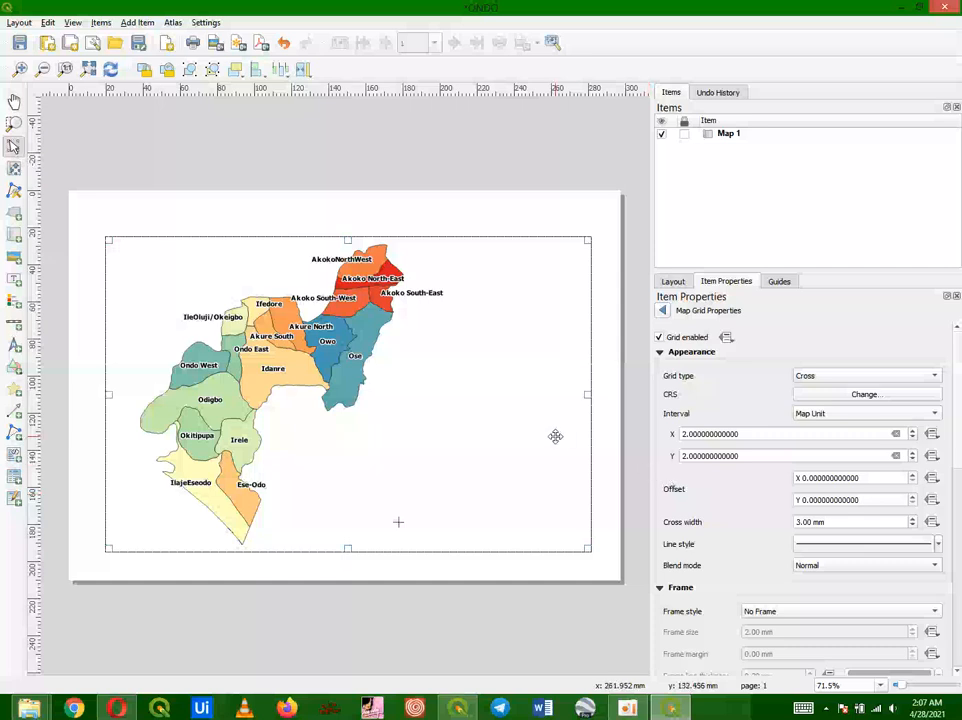
click(683, 433)
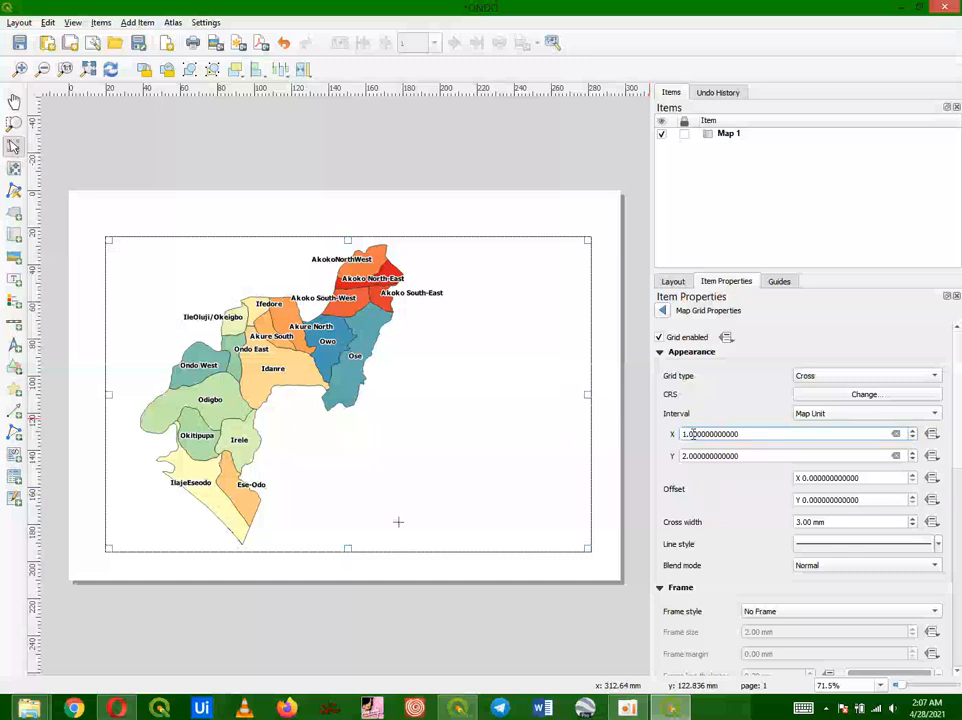
click(689, 433)
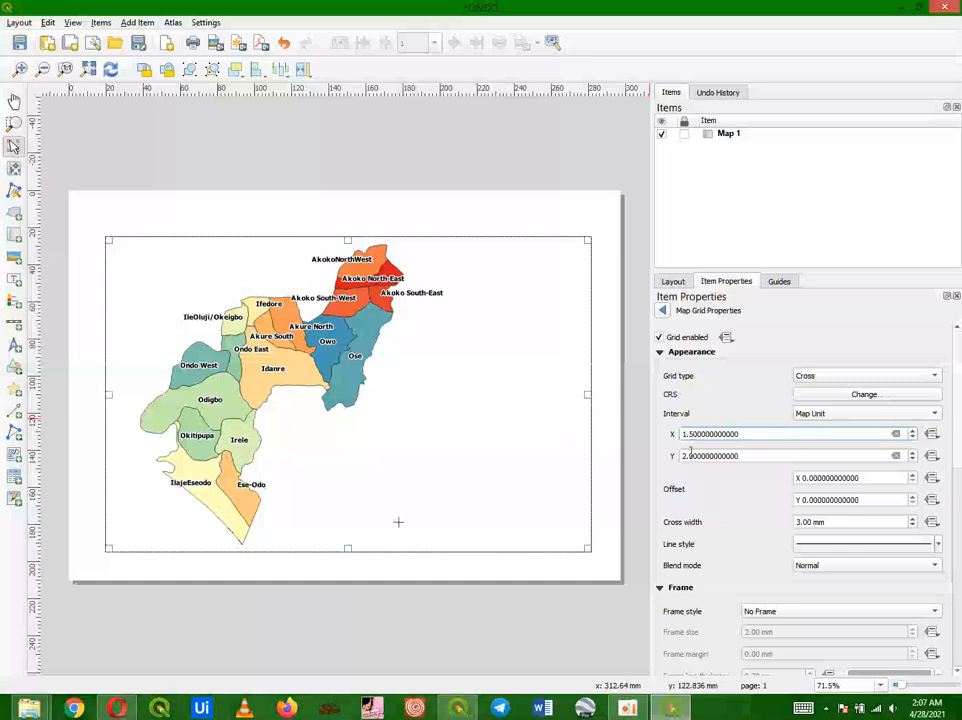
text(5)
click(684, 456)
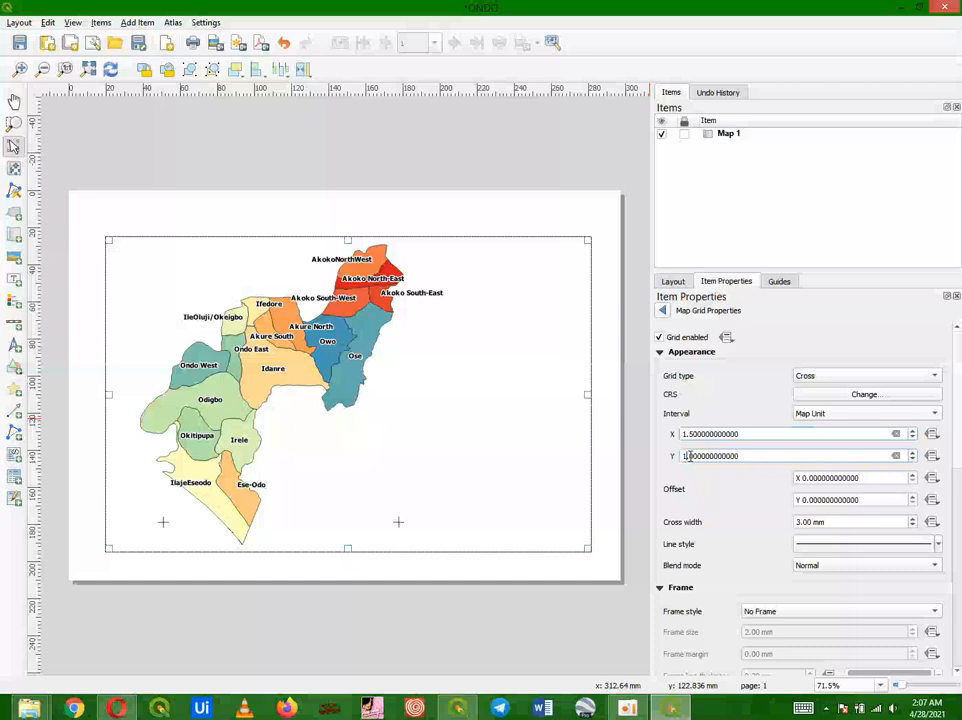
key(Delete)
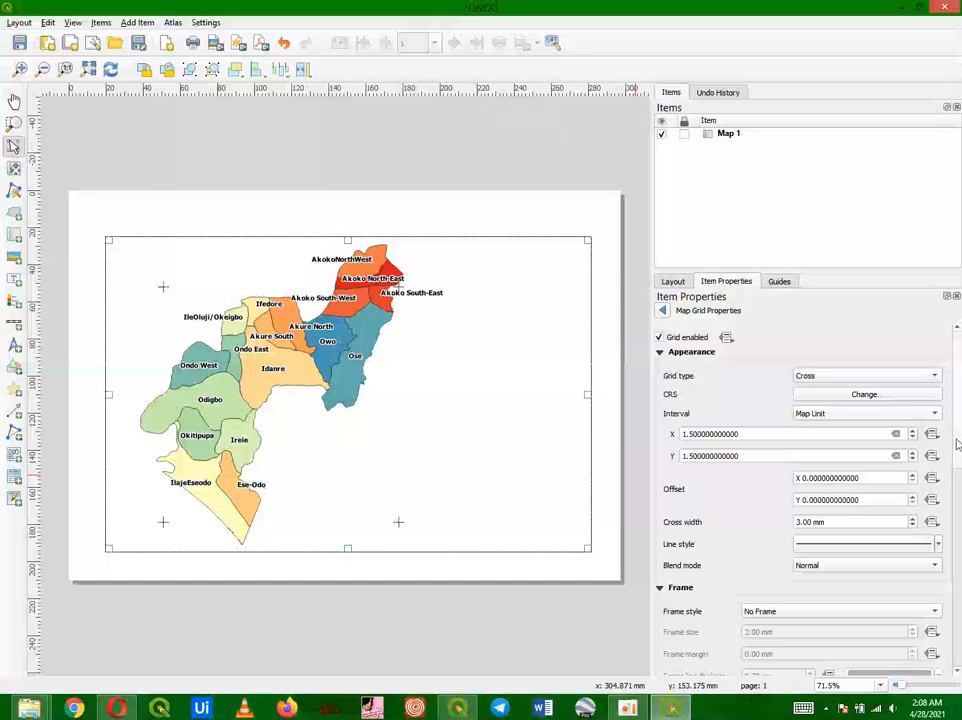
Step: Set the grid frame style to Zebra and reduce the frame size to 1.00 mm
scroll(957, 444, down, 3)
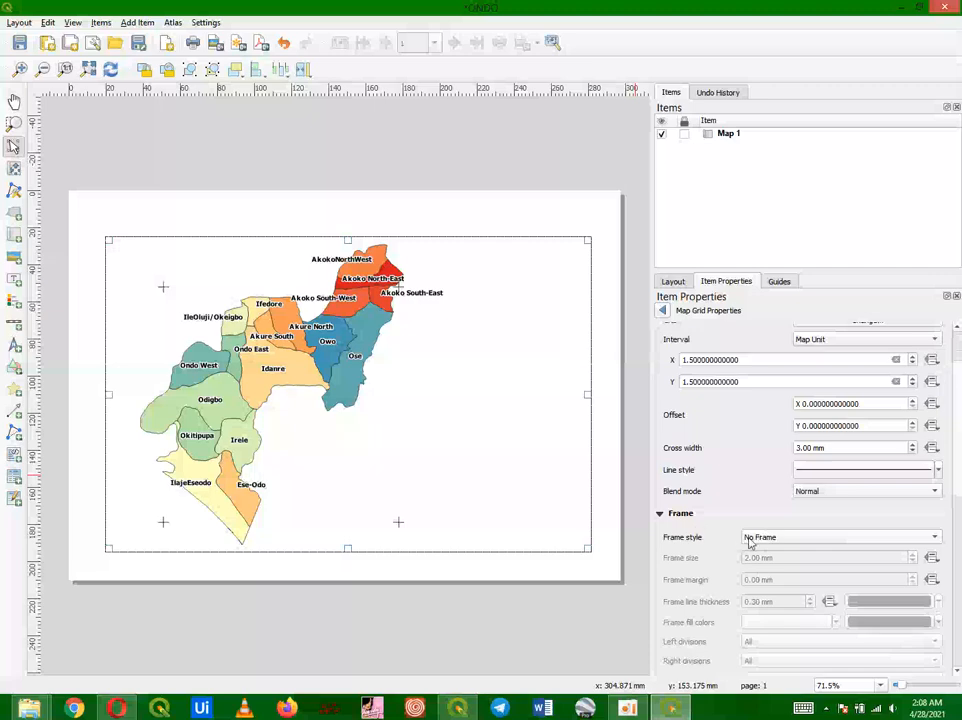
click(750, 542)
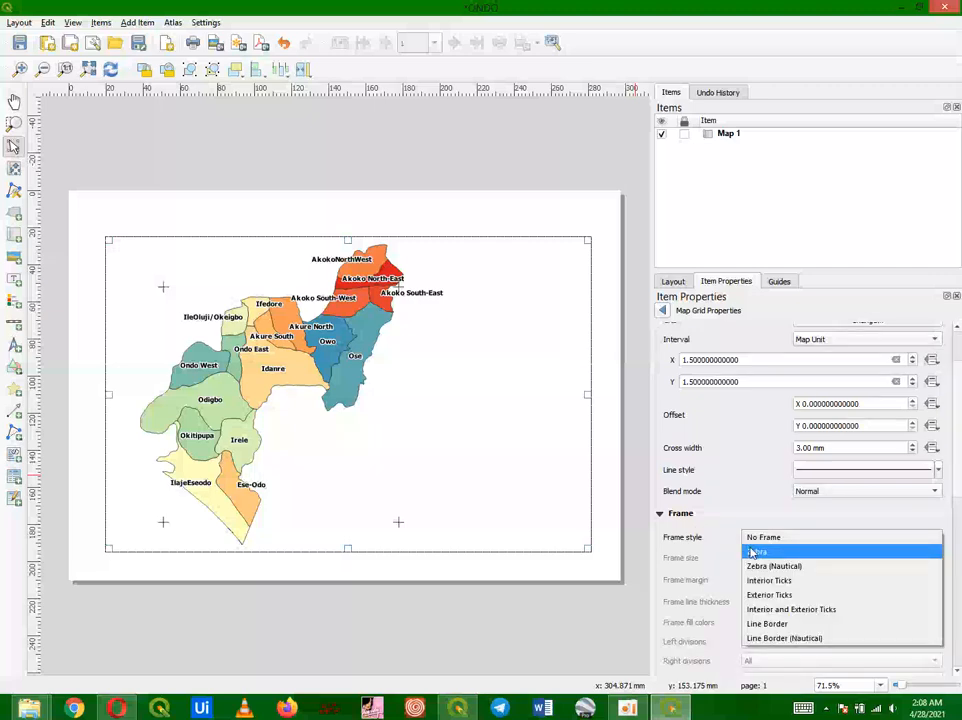
click(752, 552)
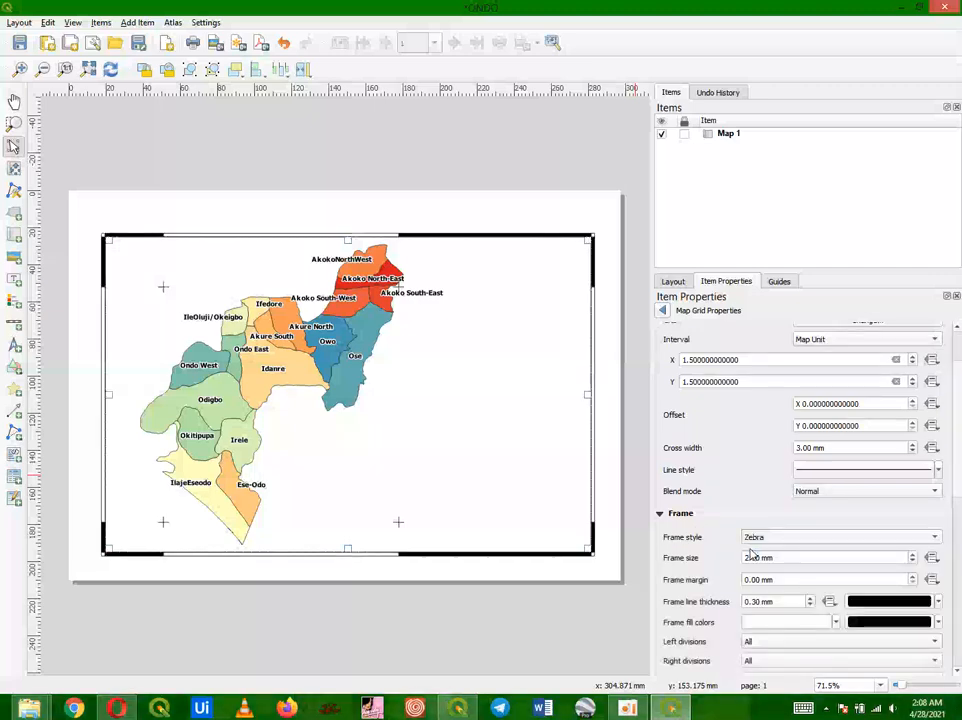
click(753, 541)
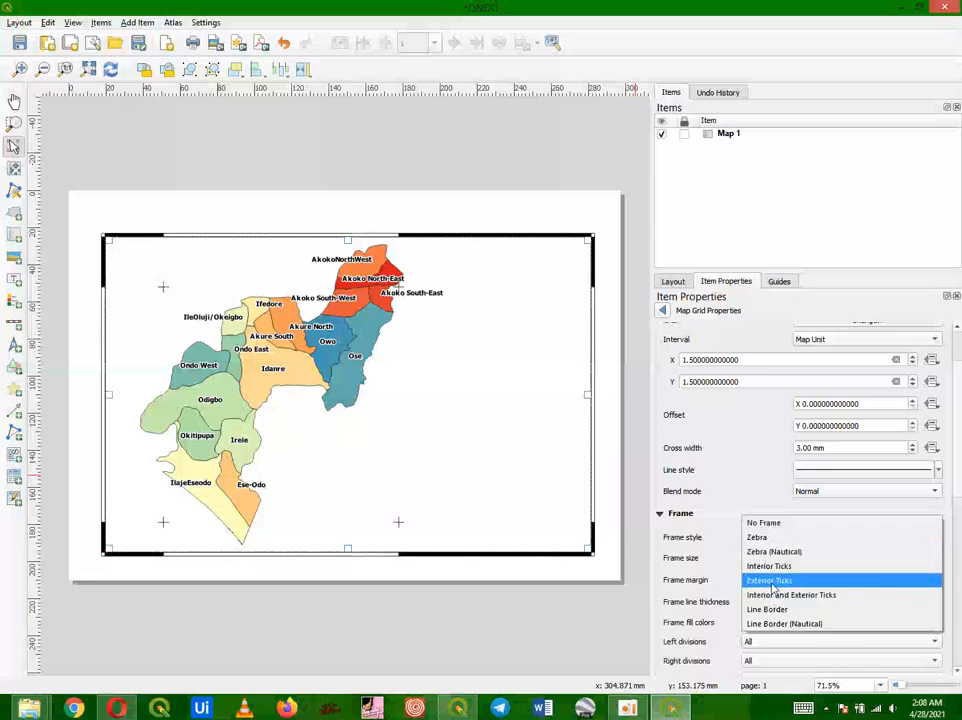
click(771, 580)
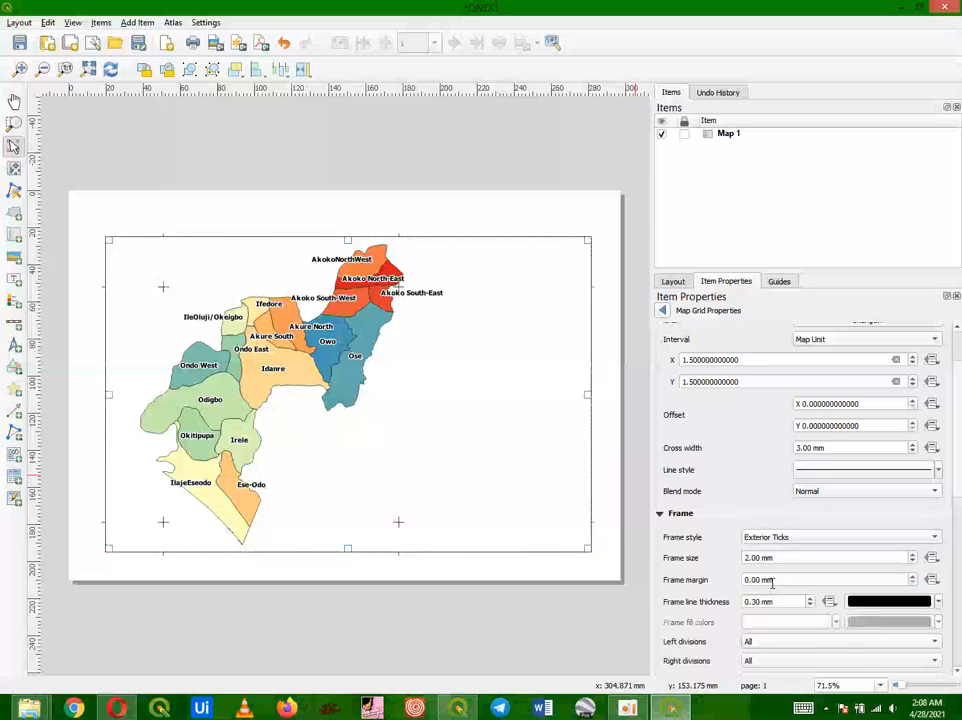
click(752, 537)
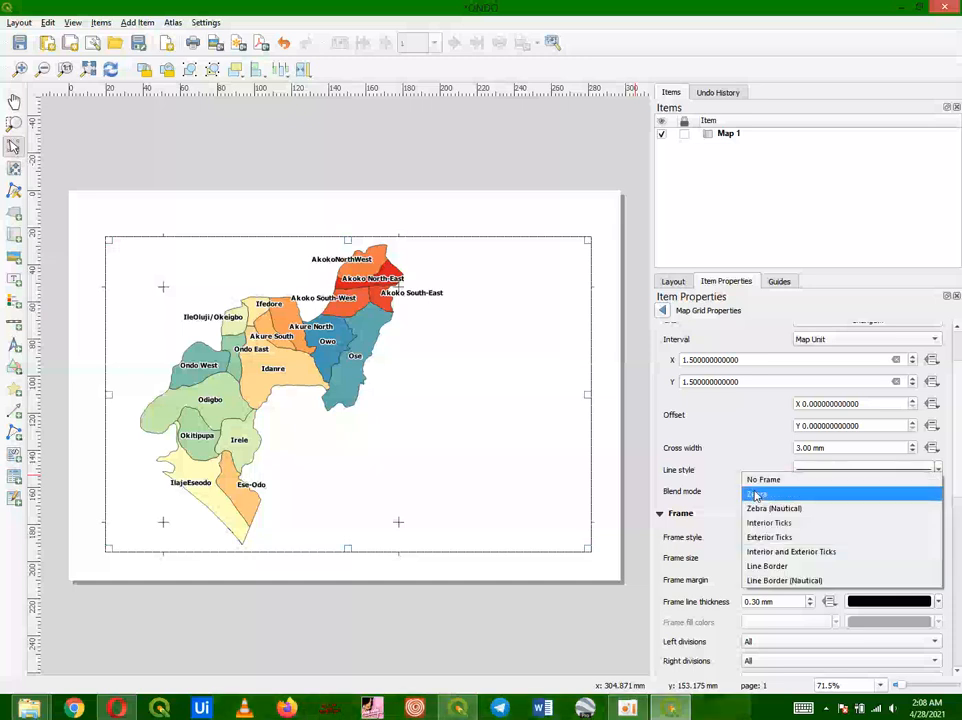
click(757, 494)
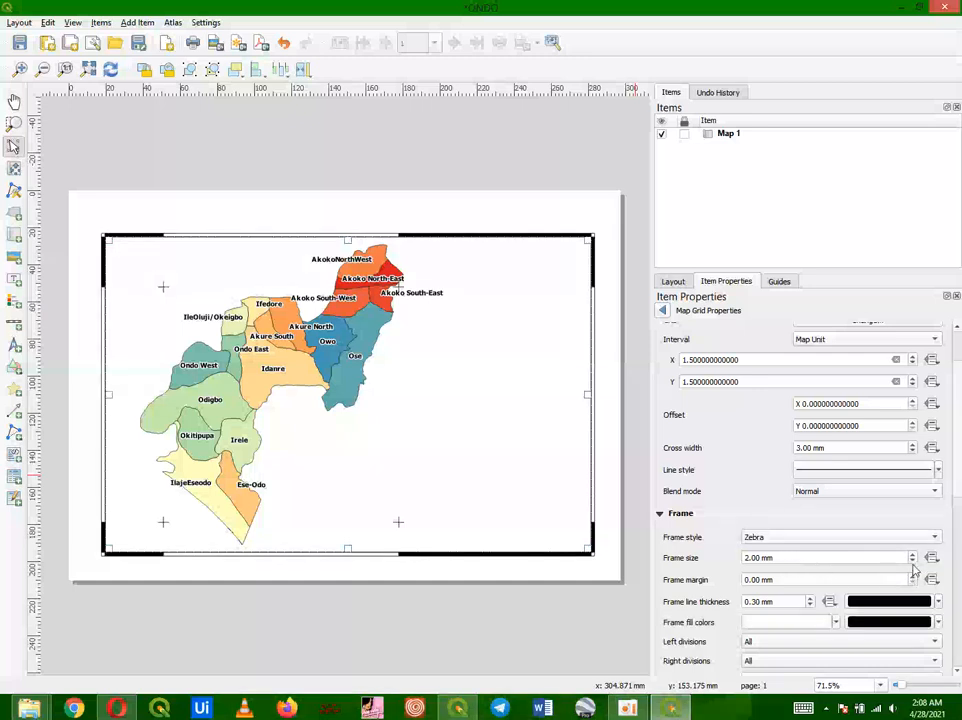
click(912, 562)
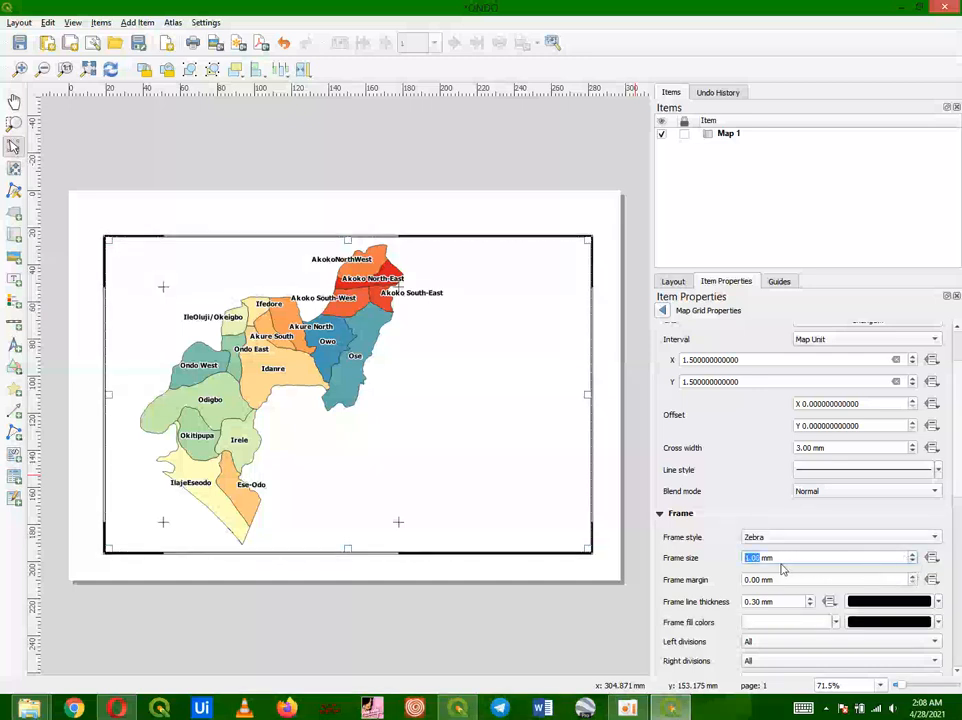
Step: Set the grid frame's line colour and second fill colour to green
click(939, 602)
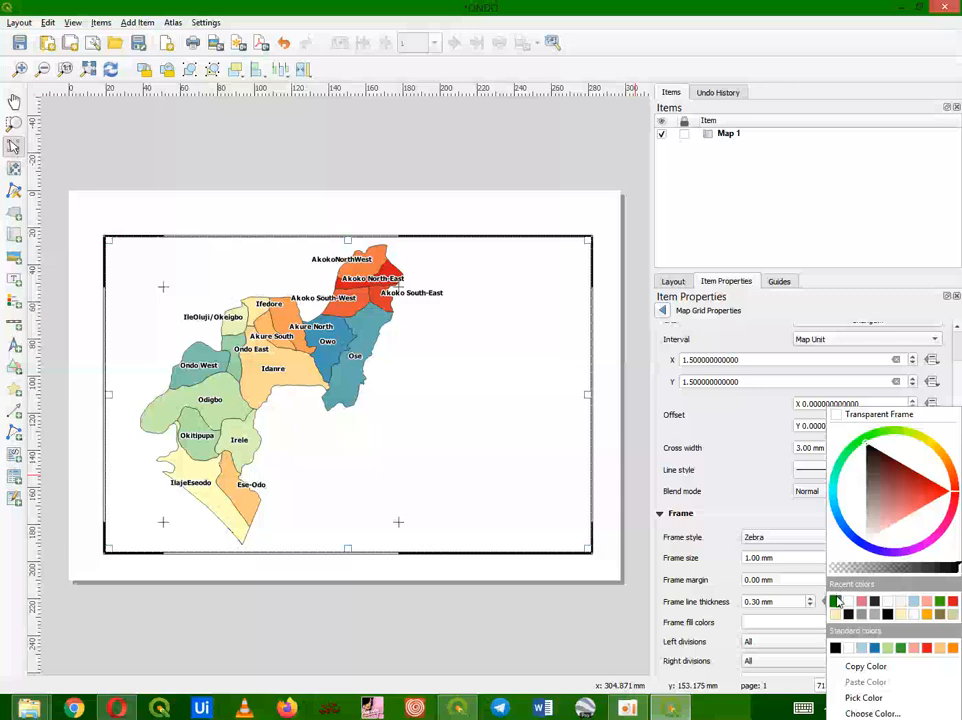
click(836, 601)
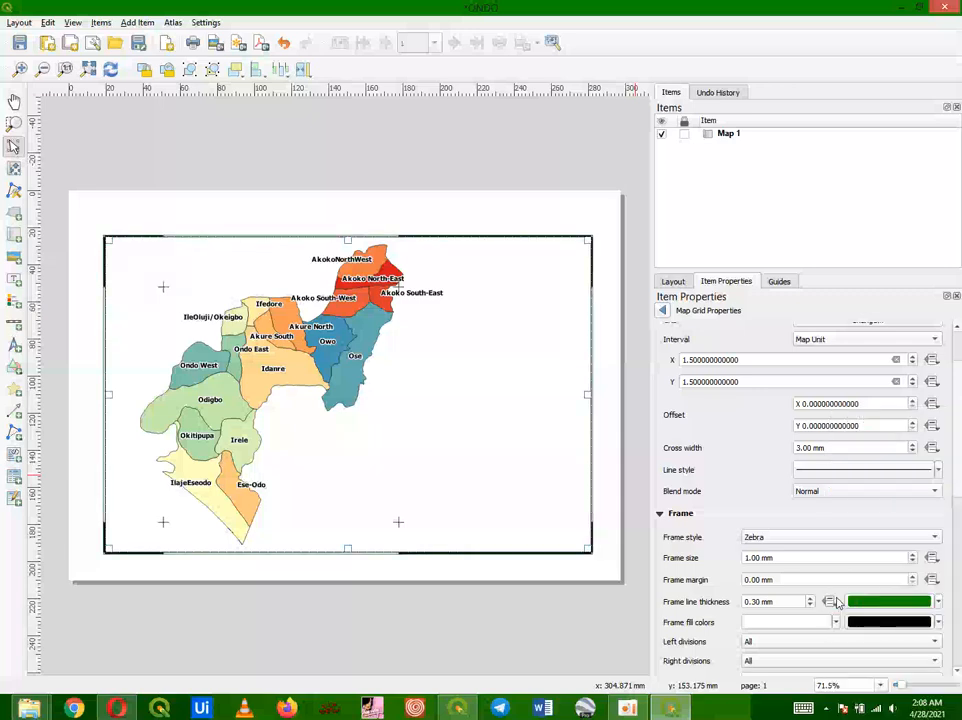
click(938, 621)
click(836, 601)
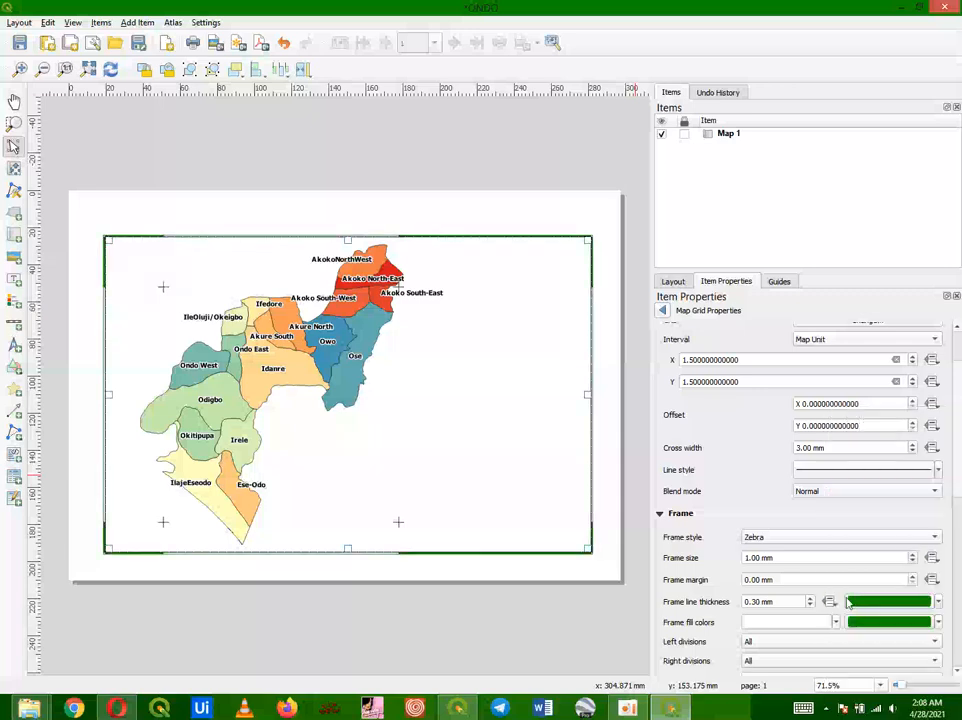
Step: Change the grid frame's line colour to white and deselect the map item
click(938, 602)
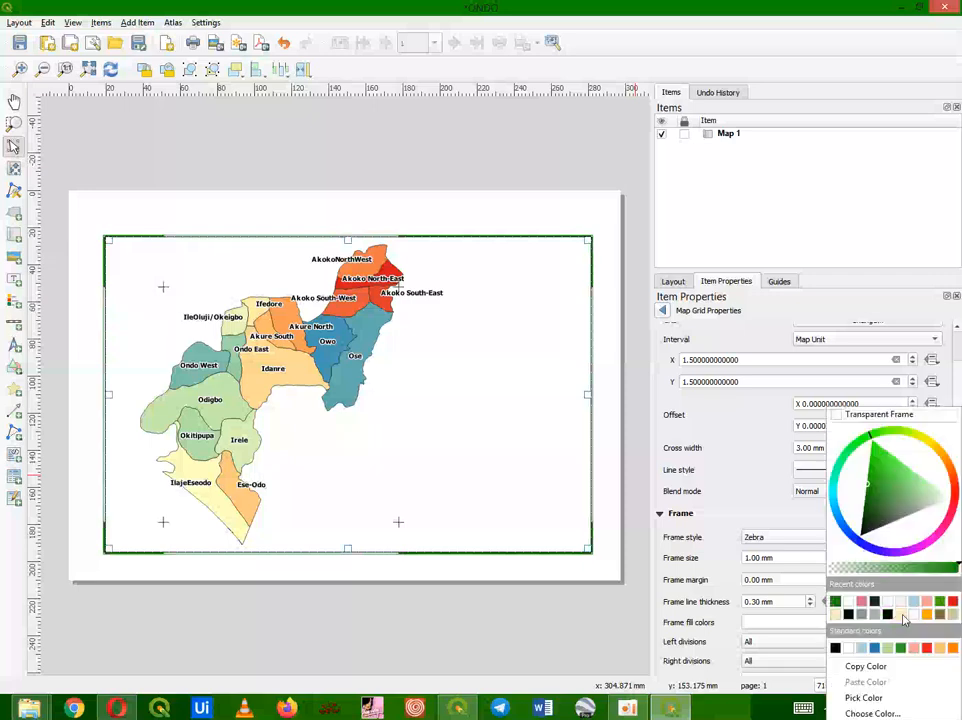
click(852, 603)
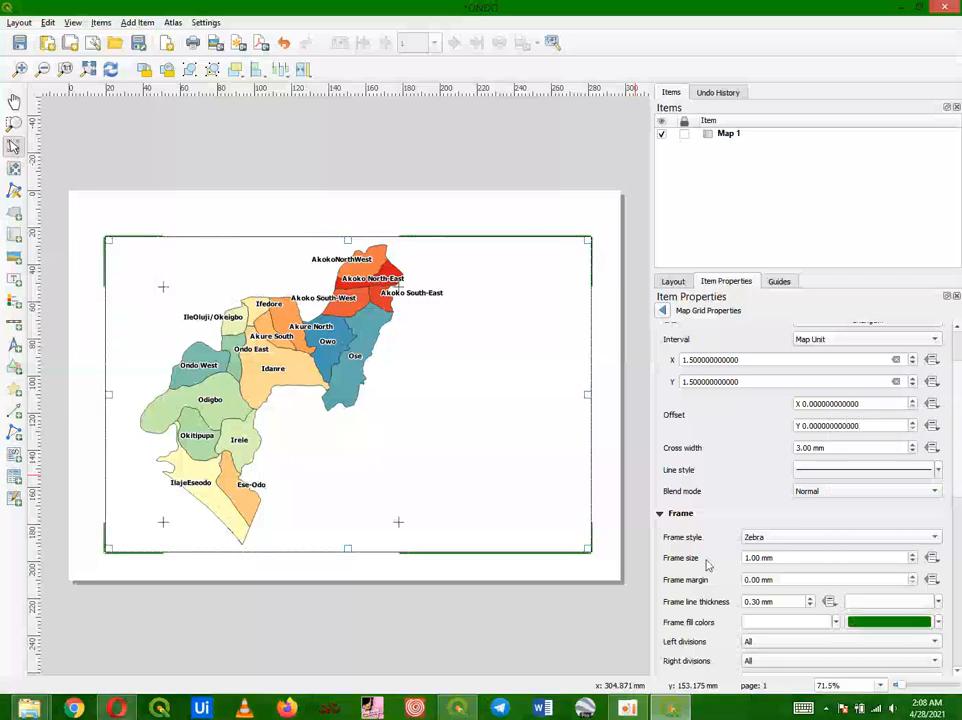
click(604, 512)
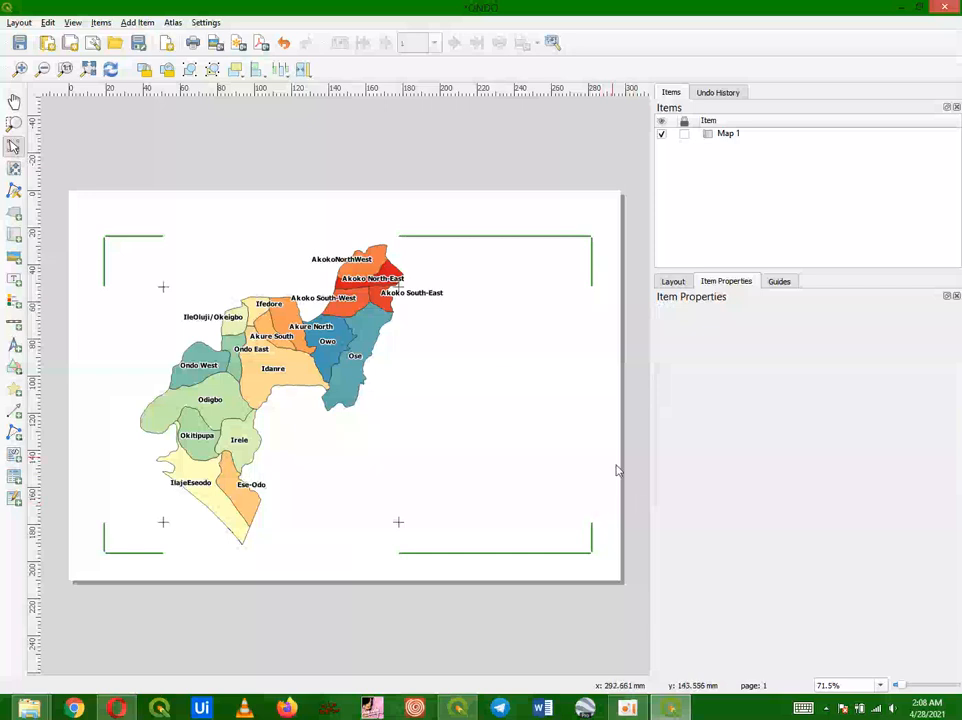
Step: Reopen Grid 1's properties on the map item and set the frame line colour to green
click(440, 363)
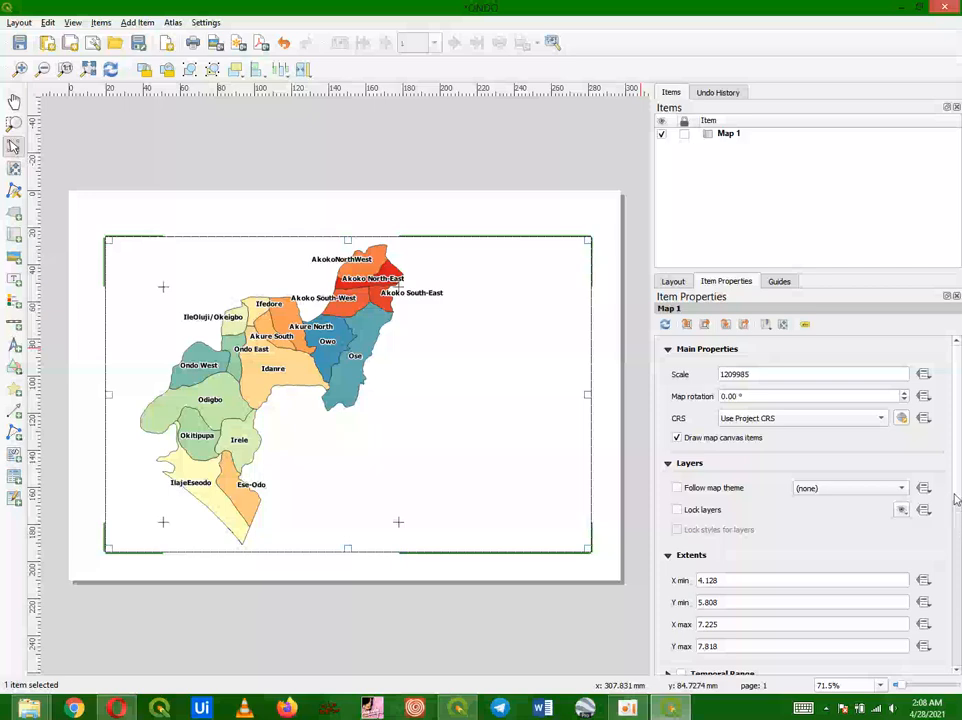
drag(958, 540, 958, 578)
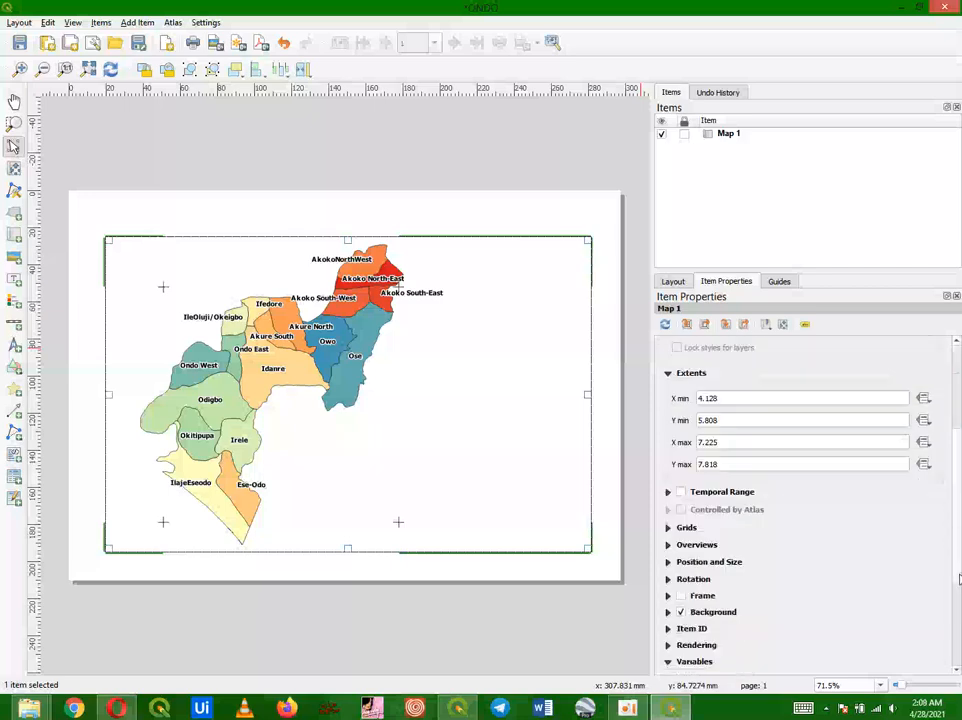
click(669, 527)
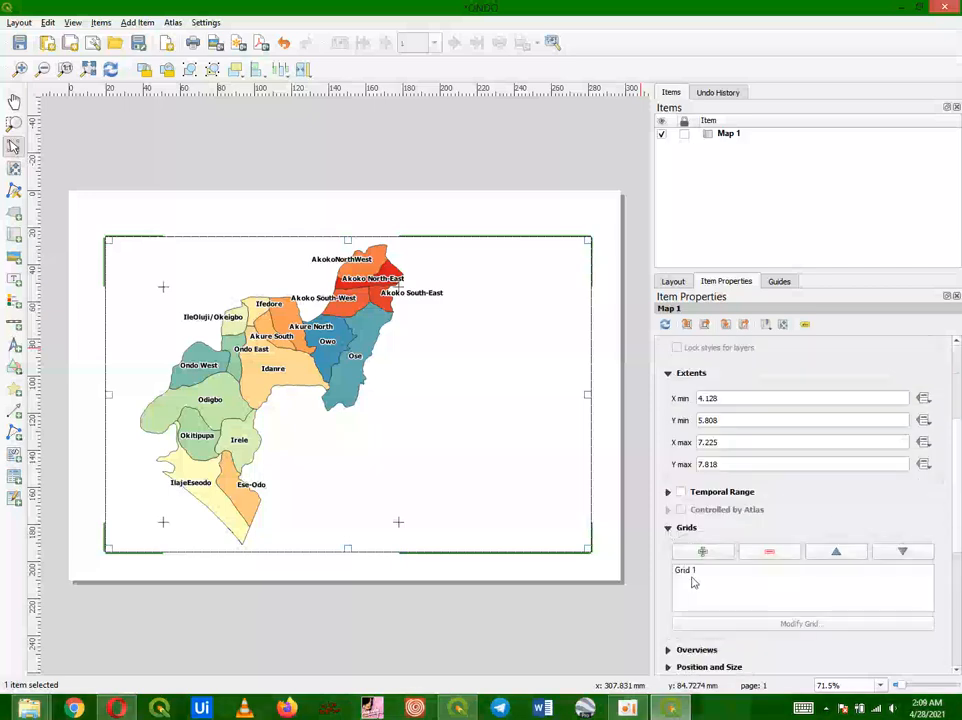
click(690, 571)
click(747, 624)
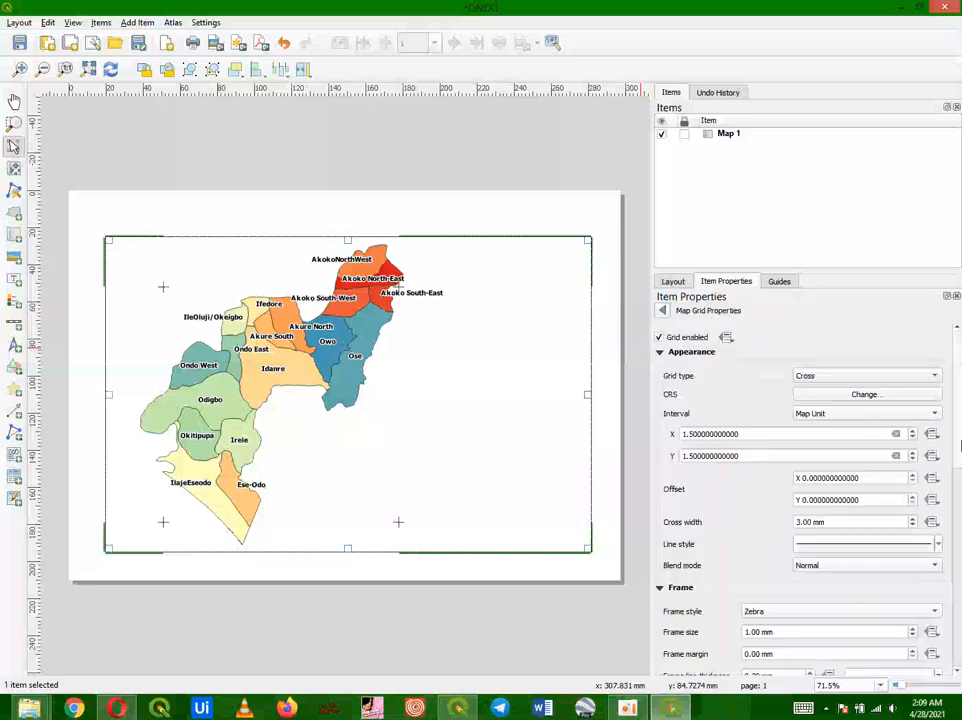
scroll(950, 430, down, 4)
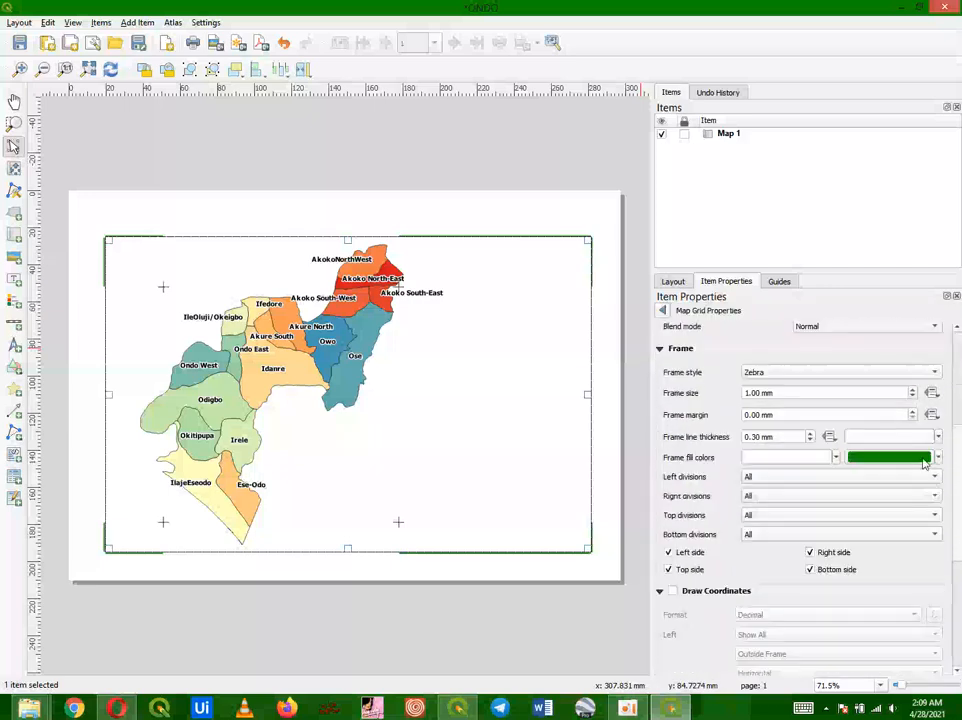
click(939, 440)
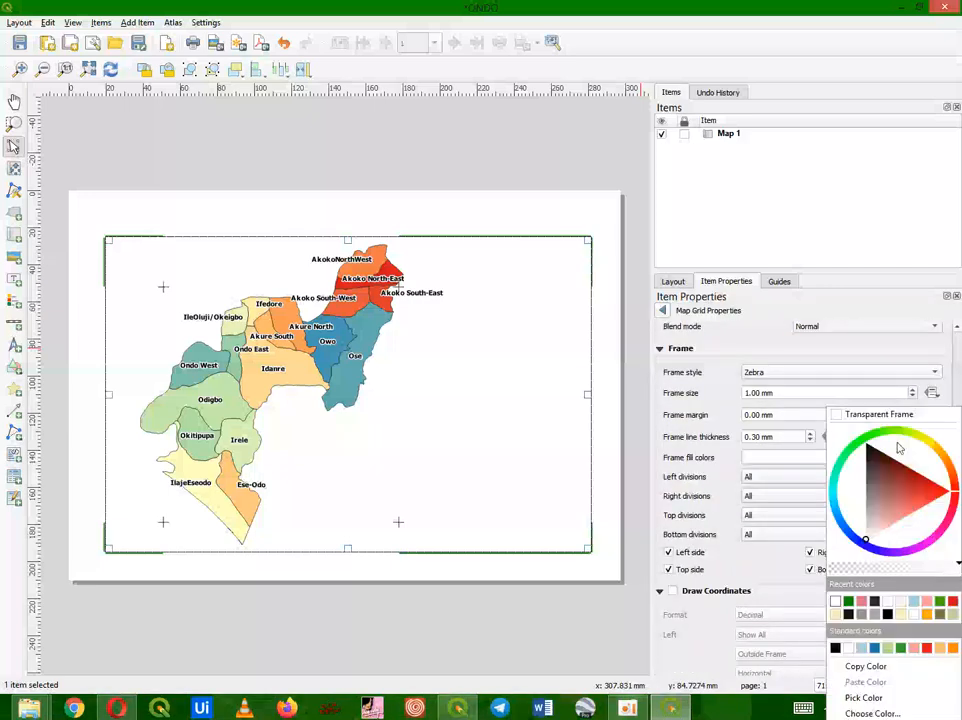
click(905, 600)
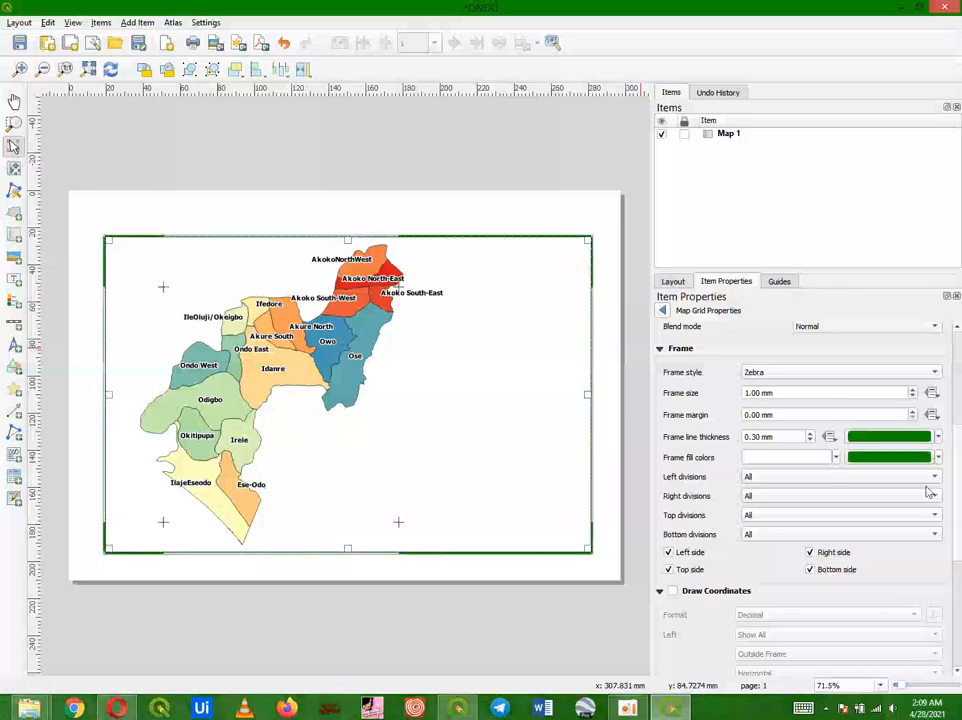
Step: Set the grid frame's second fill colour to white and deselect the map item
click(938, 457)
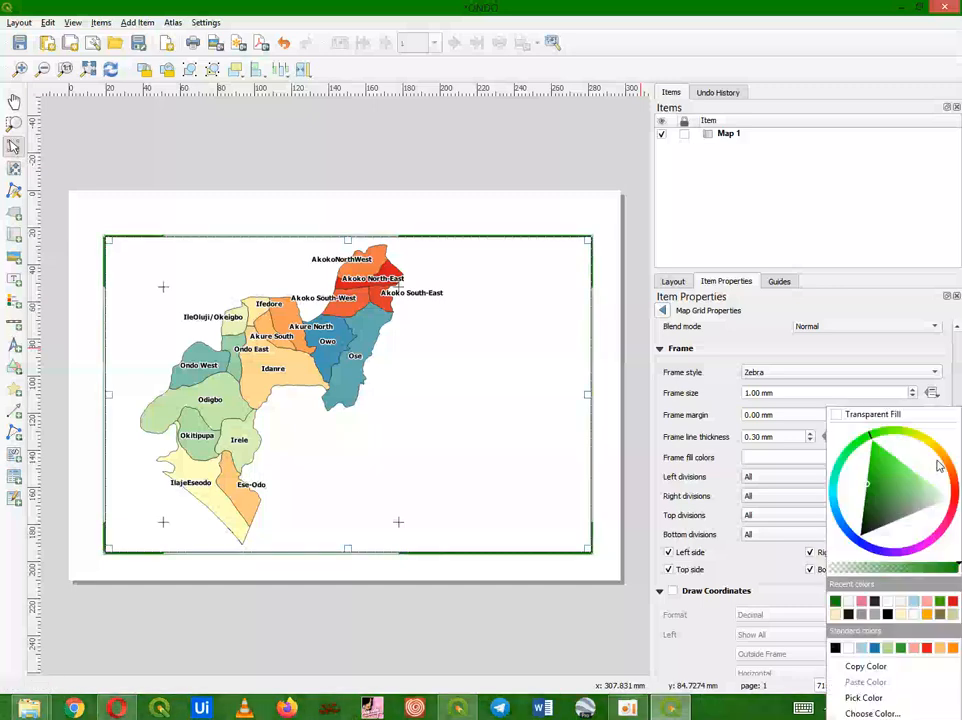
click(853, 606)
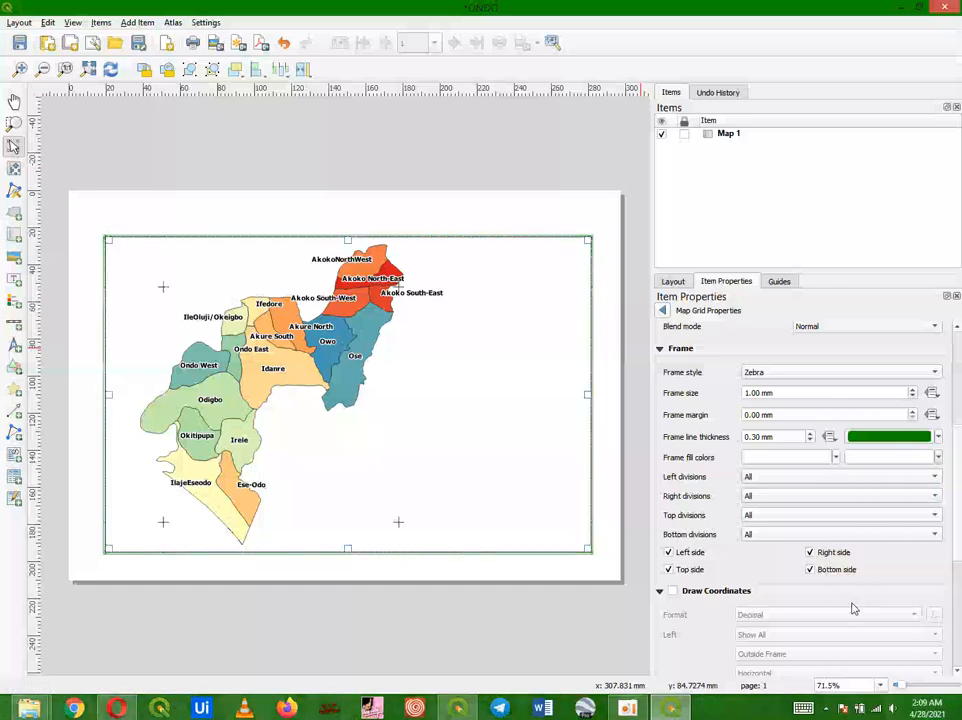
click(632, 569)
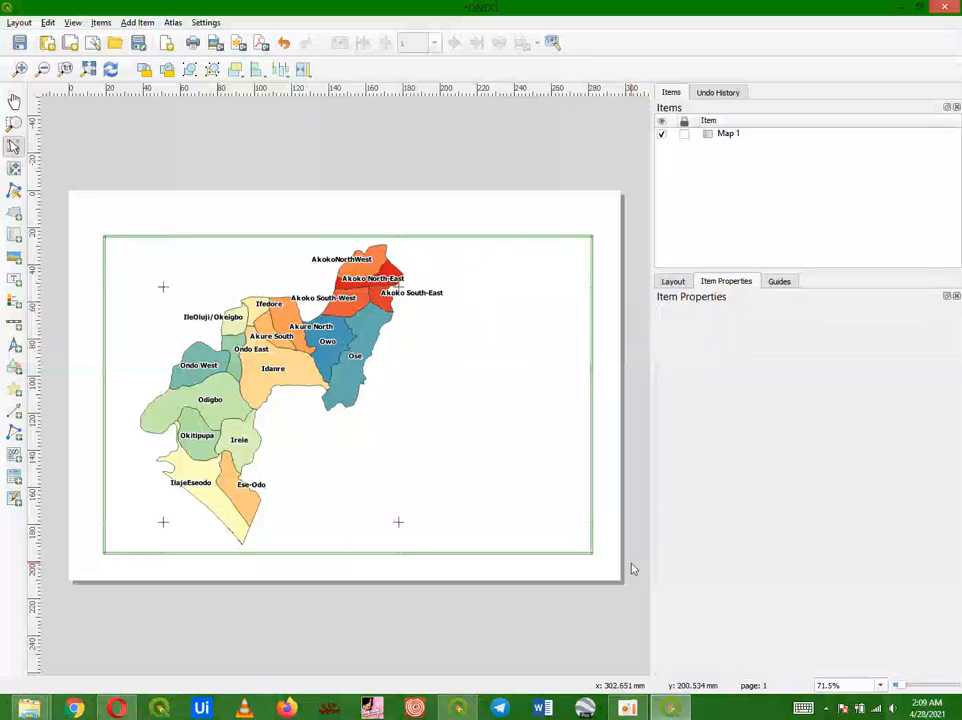
Step: Reopen Grid 1's properties, keep the frame line green and set the second frame fill colour to black
click(566, 536)
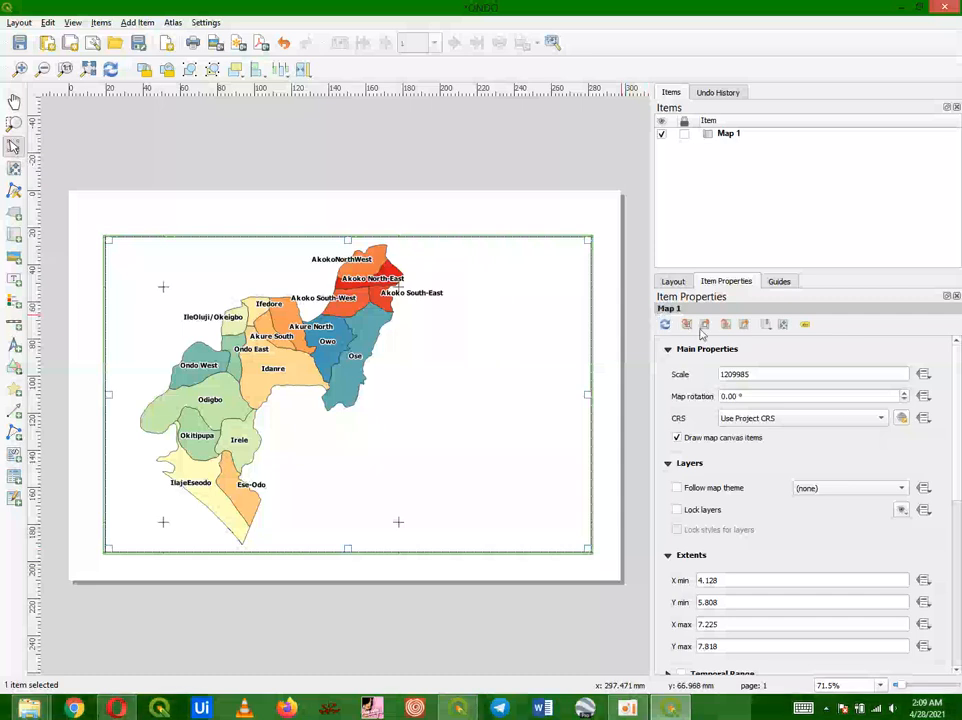
scroll(687, 500, down, 5)
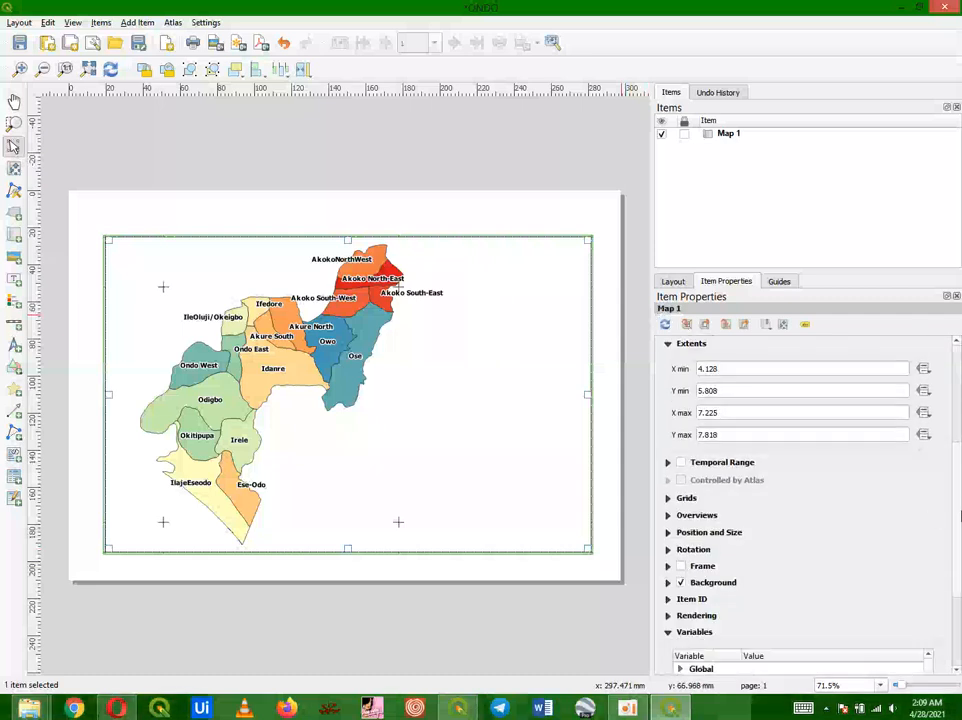
click(687, 498)
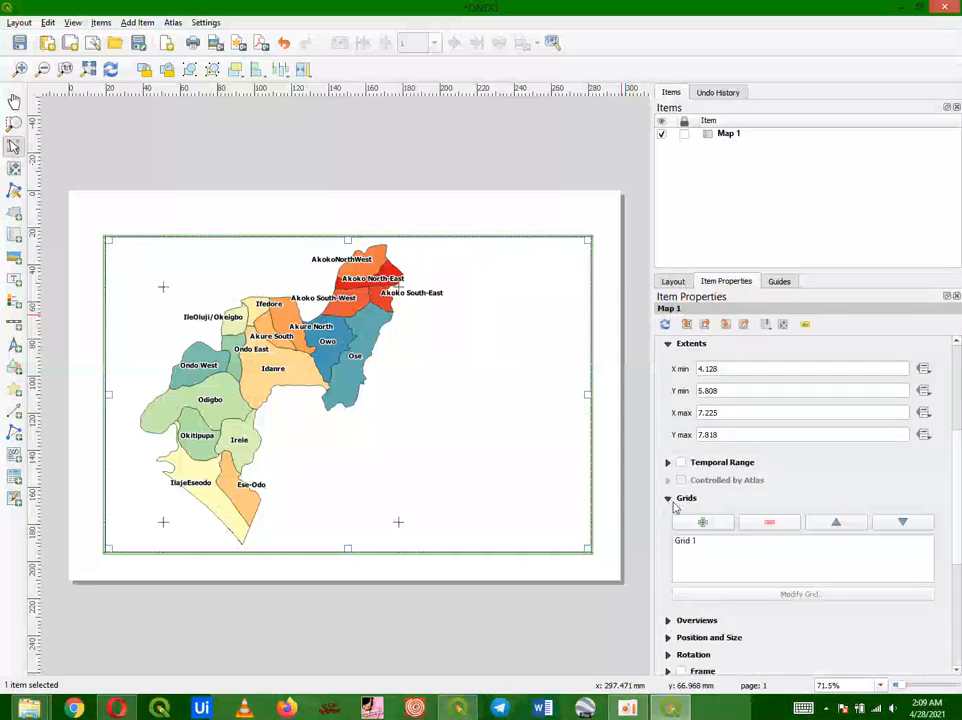
click(706, 543)
click(801, 594)
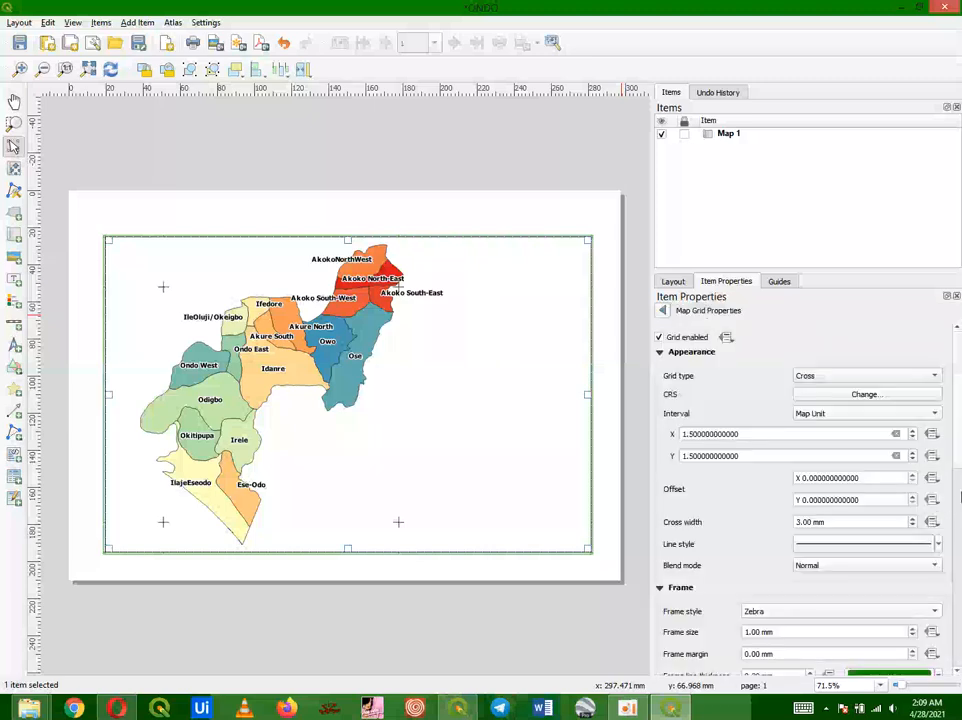
scroll(950, 455, down, 5)
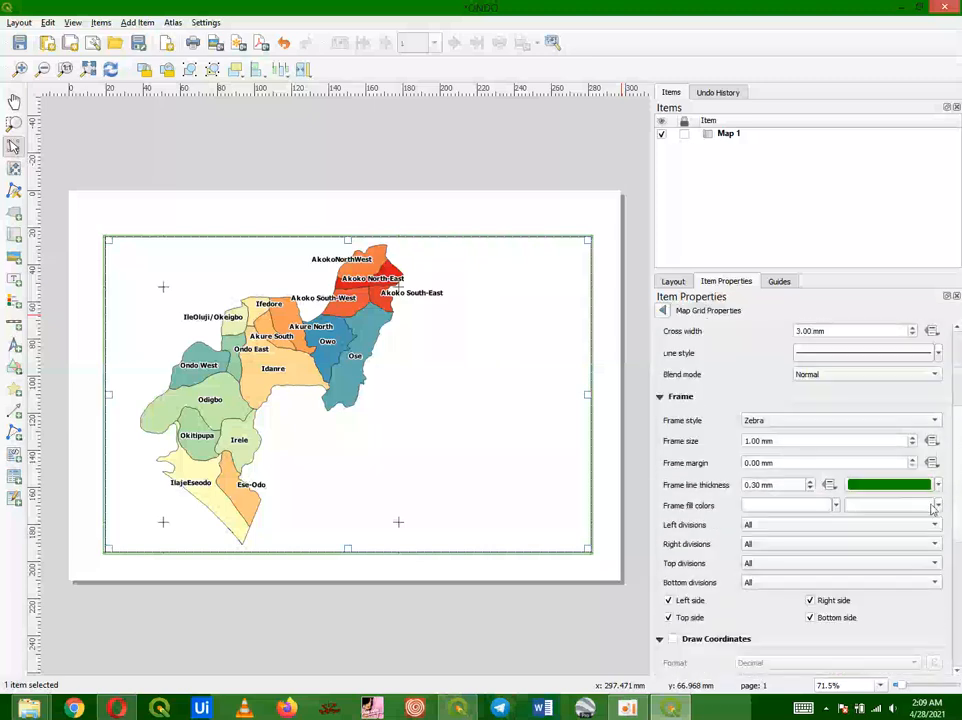
click(933, 486)
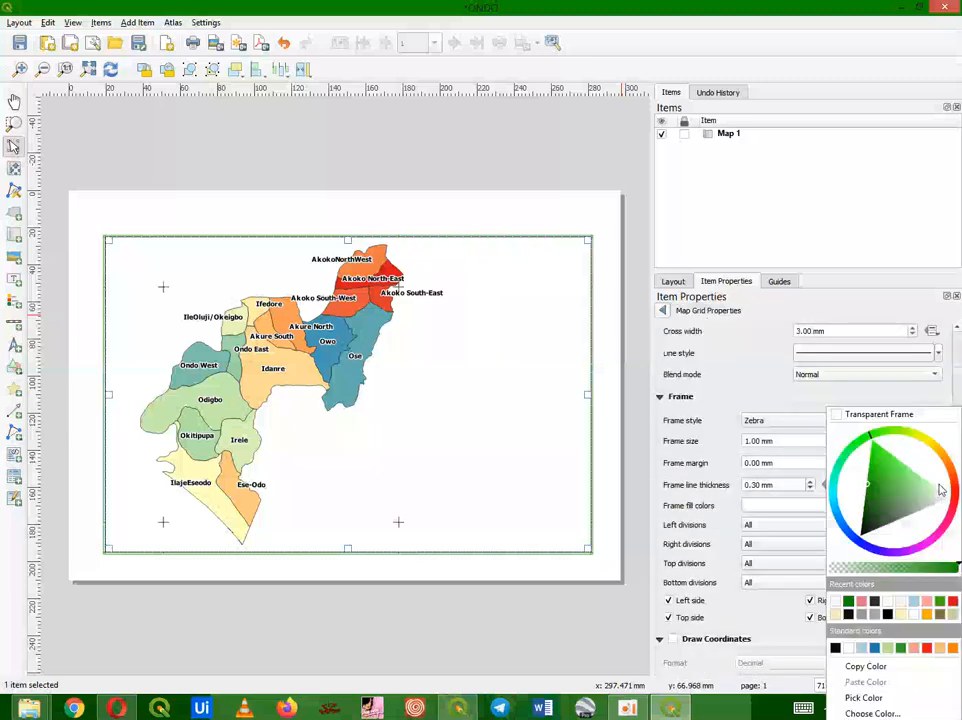
click(849, 602)
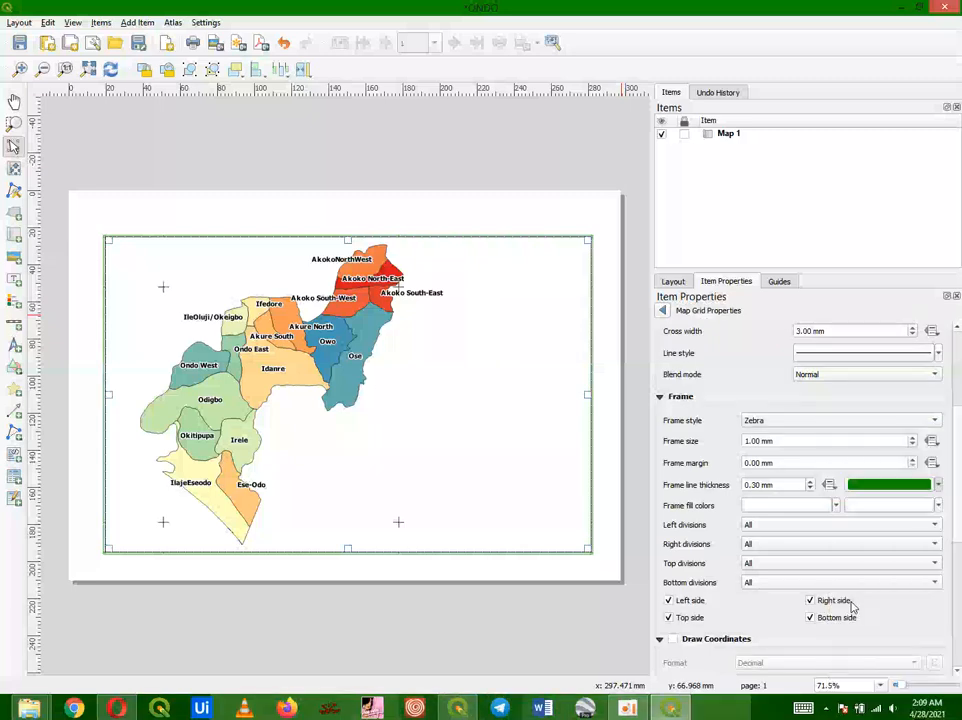
click(938, 506)
click(848, 614)
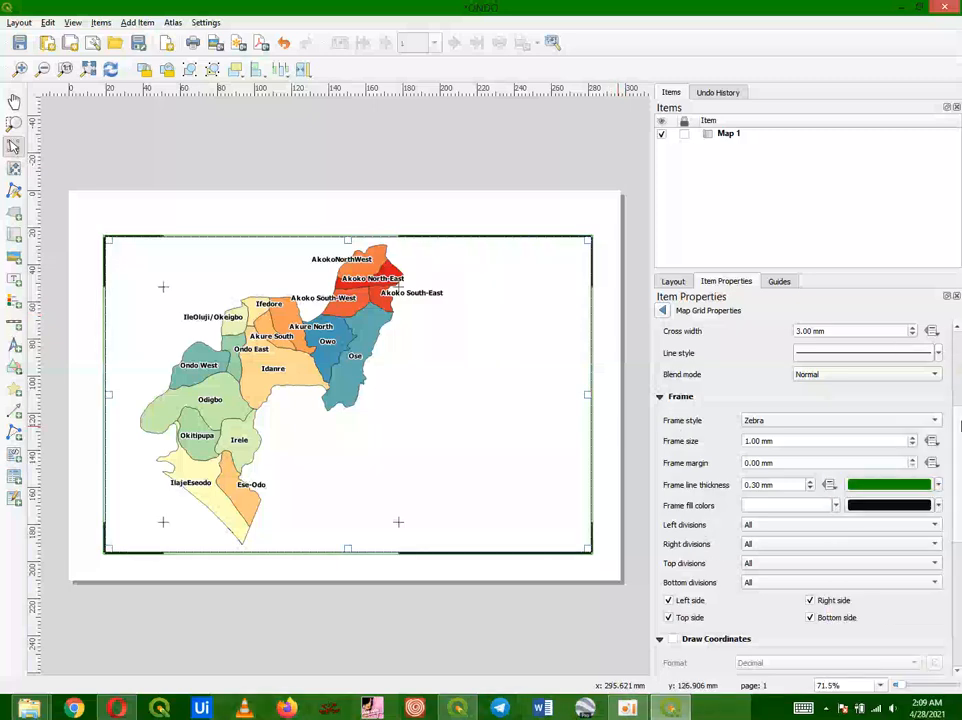
Step: Enable drawing grid coordinates and set their format to Degree, Minute, Second
scroll(790, 459, down, 5)
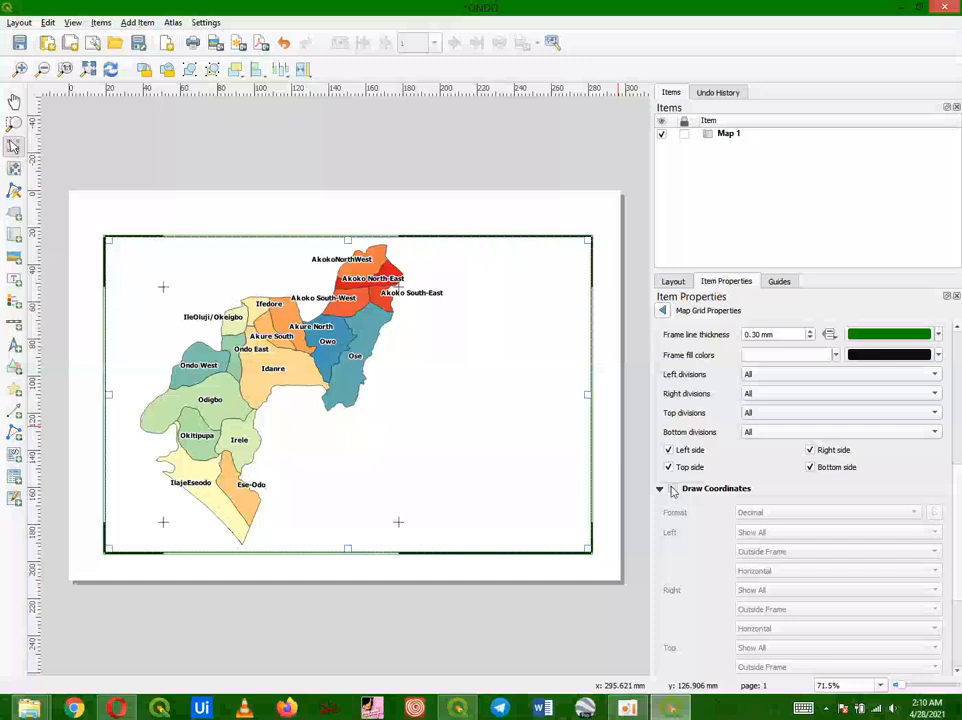
click(672, 488)
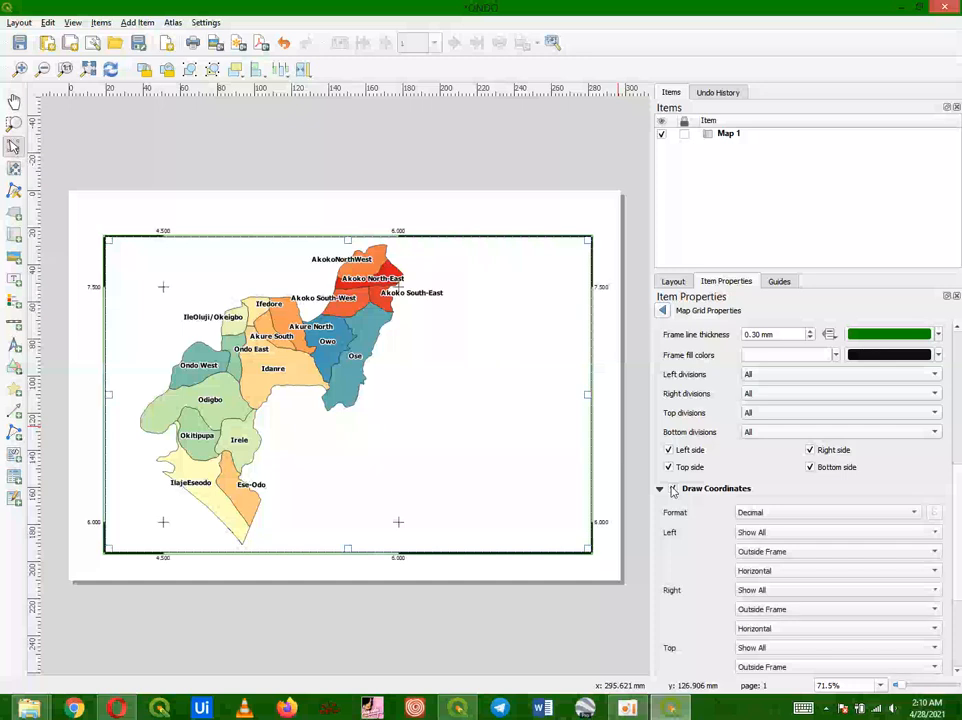
click(856, 513)
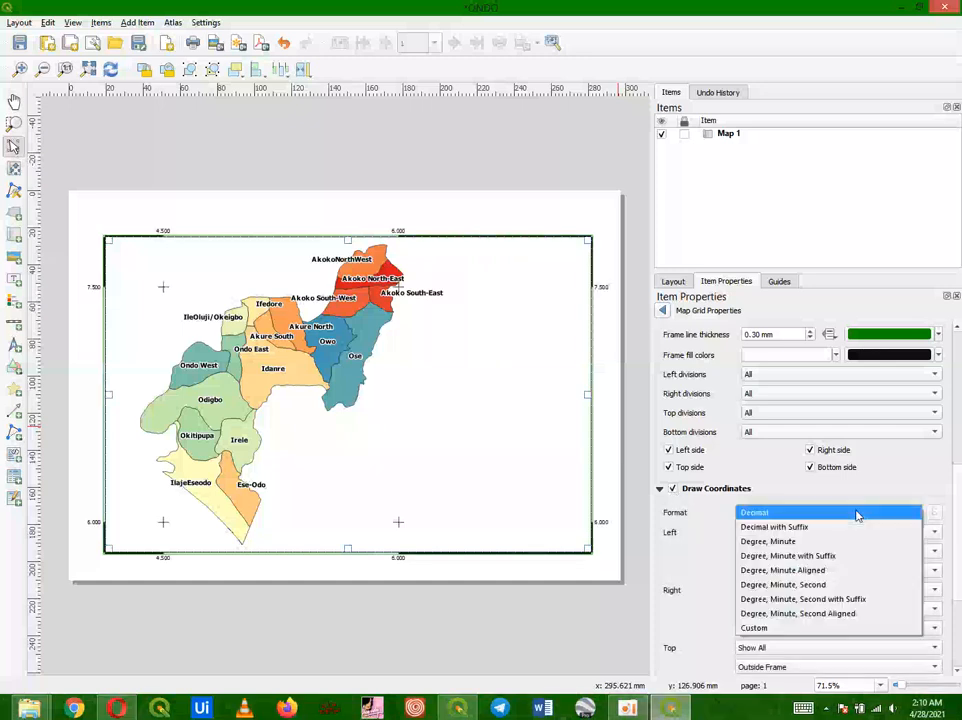
click(827, 585)
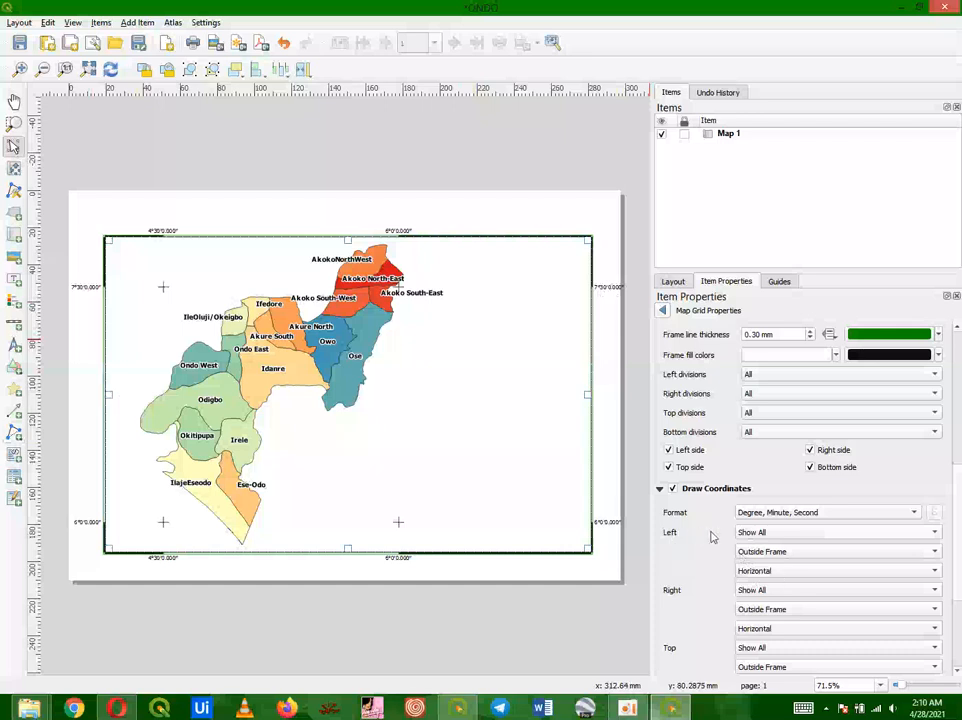
Step: Set the left and right coordinate labels to Vertical Ascending orientation
click(772, 571)
click(768, 583)
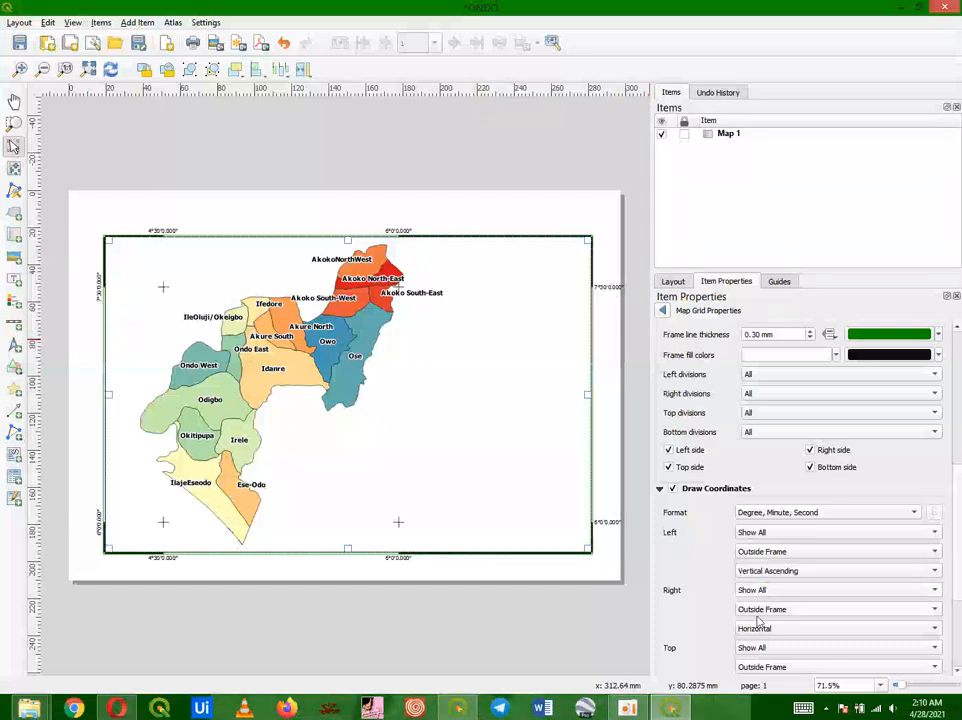
click(758, 630)
click(755, 643)
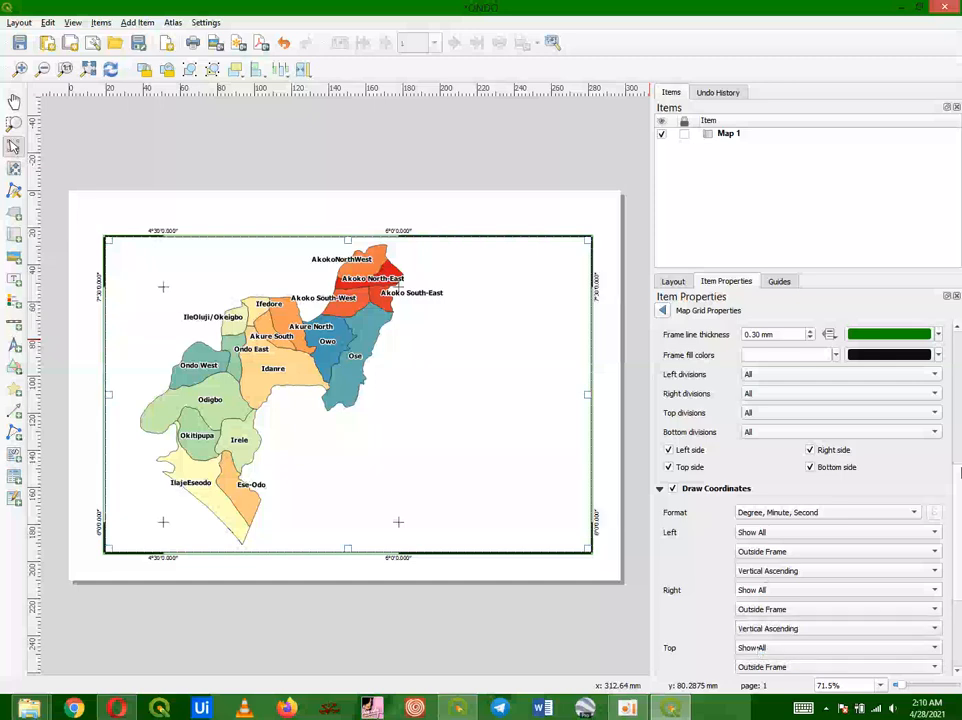
Step: Set the grid coordinate label font to bold, size 12
drag(957, 494, 960, 581)
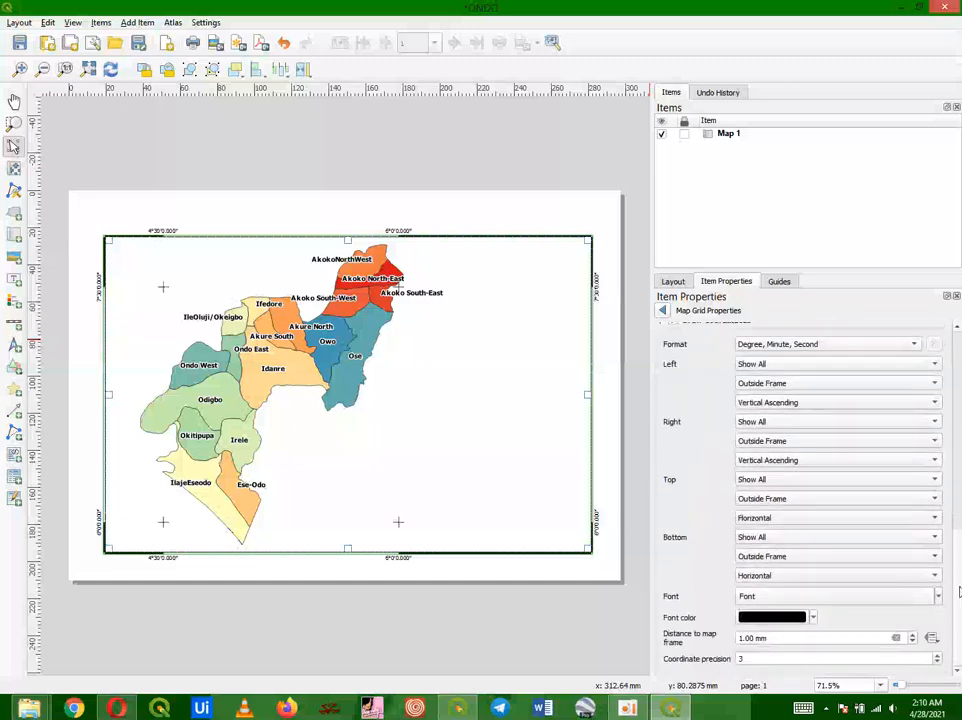
click(868, 596)
click(500, 271)
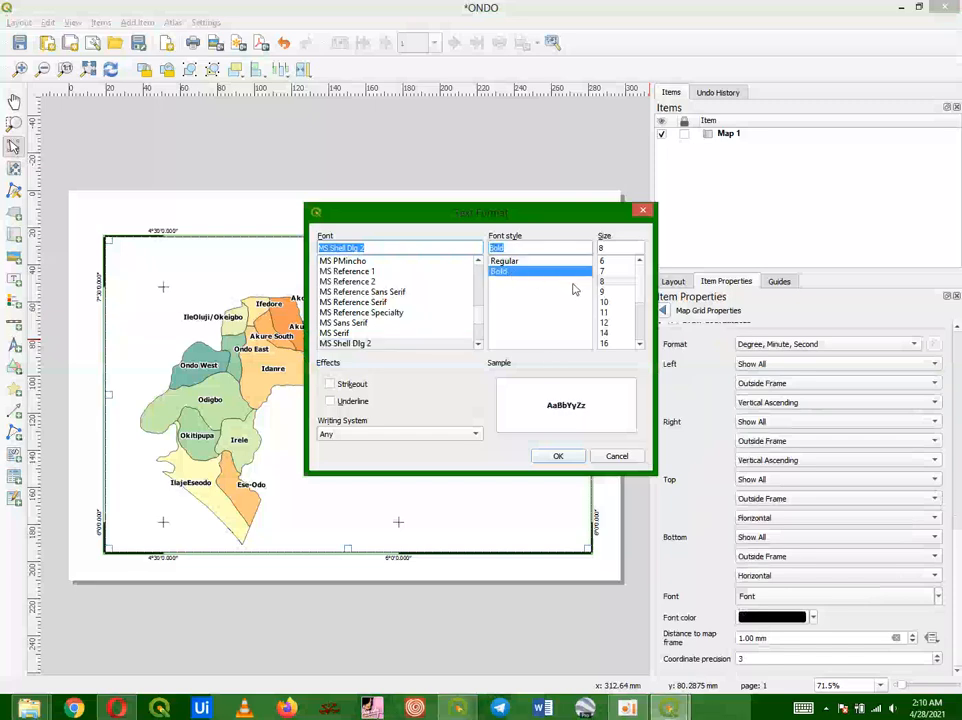
click(605, 323)
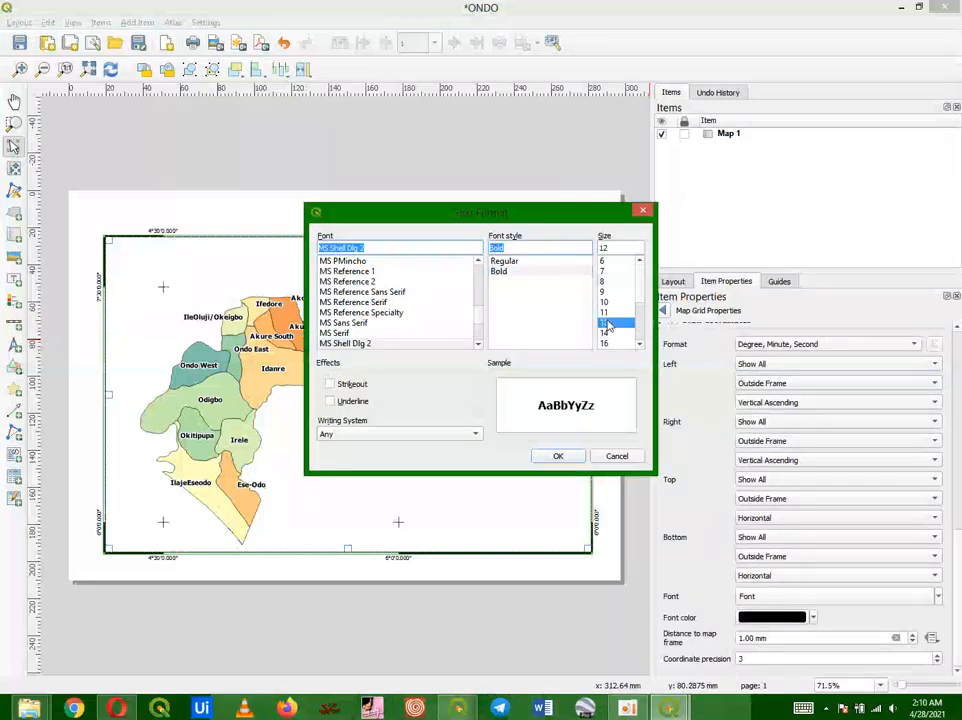
click(559, 455)
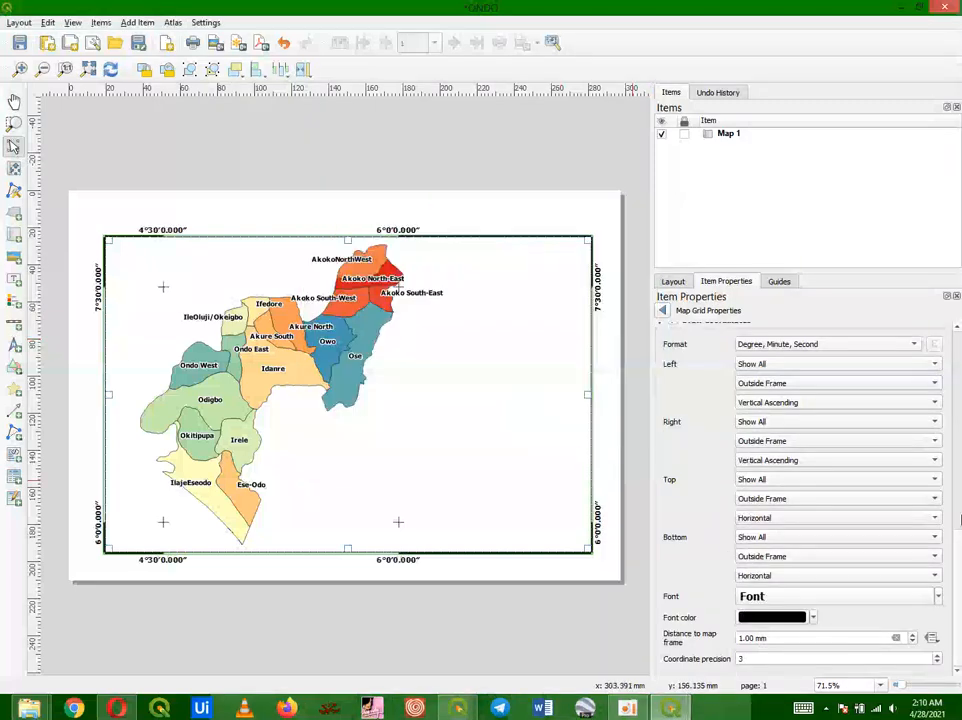
drag(958, 535, 958, 521)
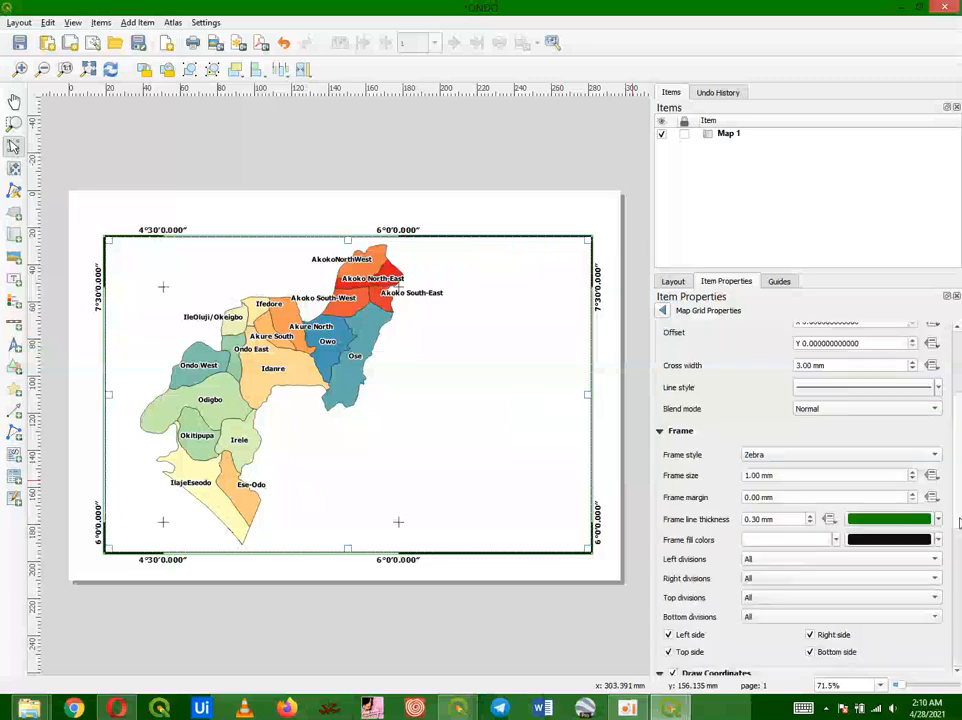
Step: Set the grid labels' distance to map frame to 2 mm and the coordinate precision to 2
scroll(876, 600, down, 6)
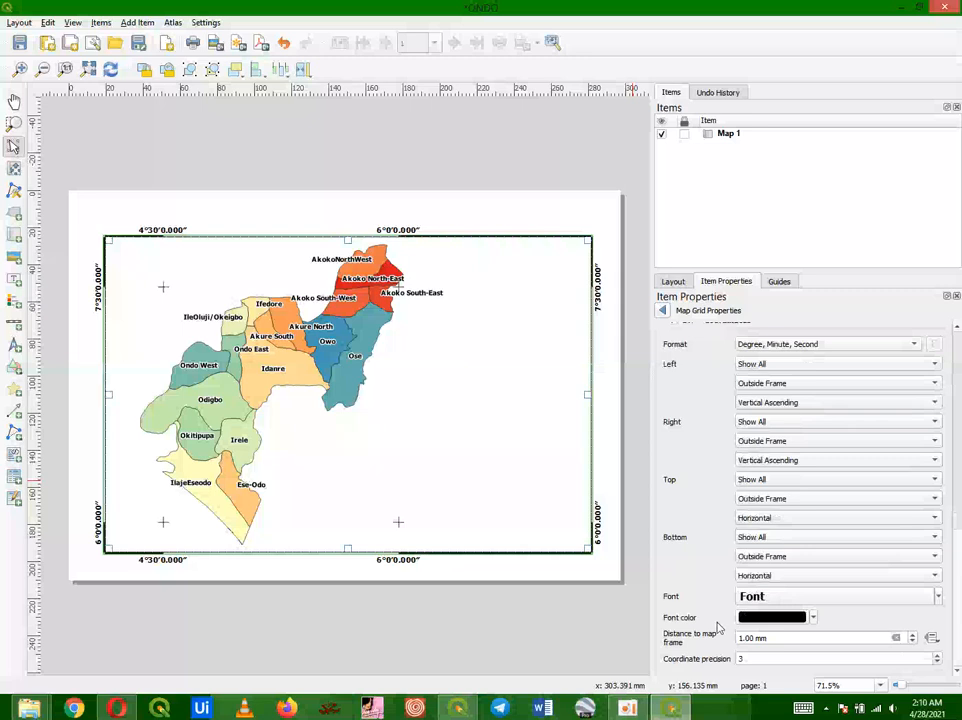
click(915, 638)
click(915, 638)
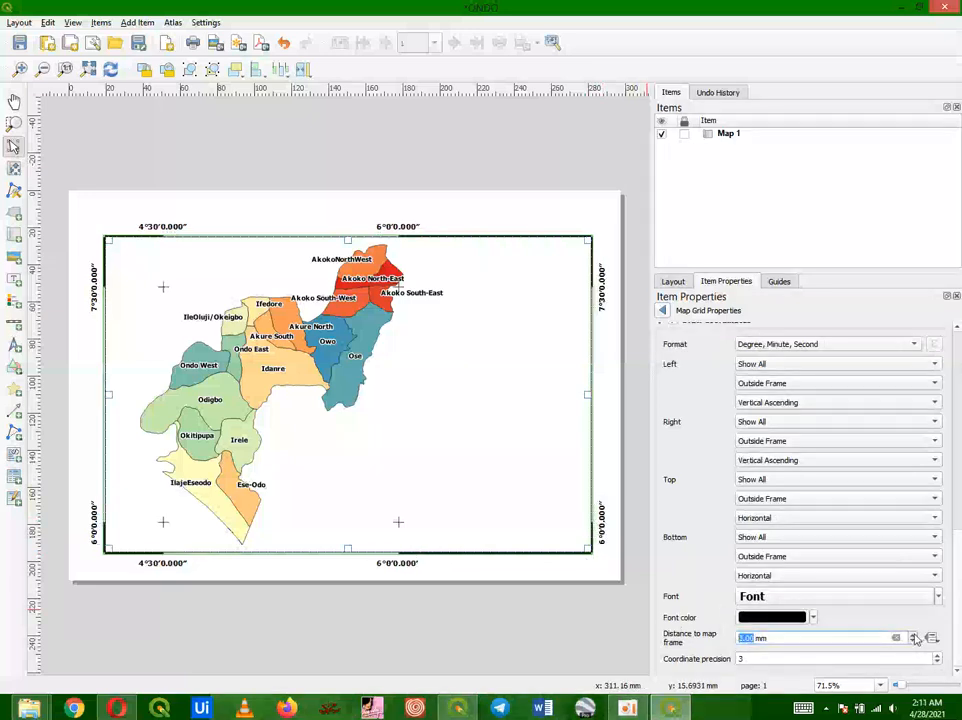
click(913, 645)
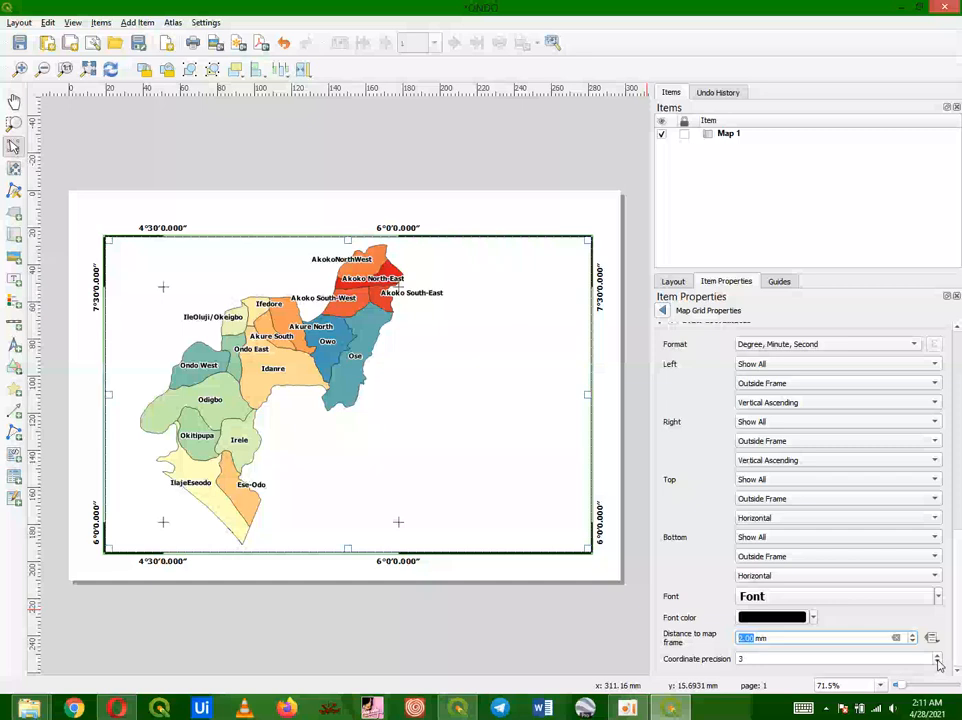
click(939, 665)
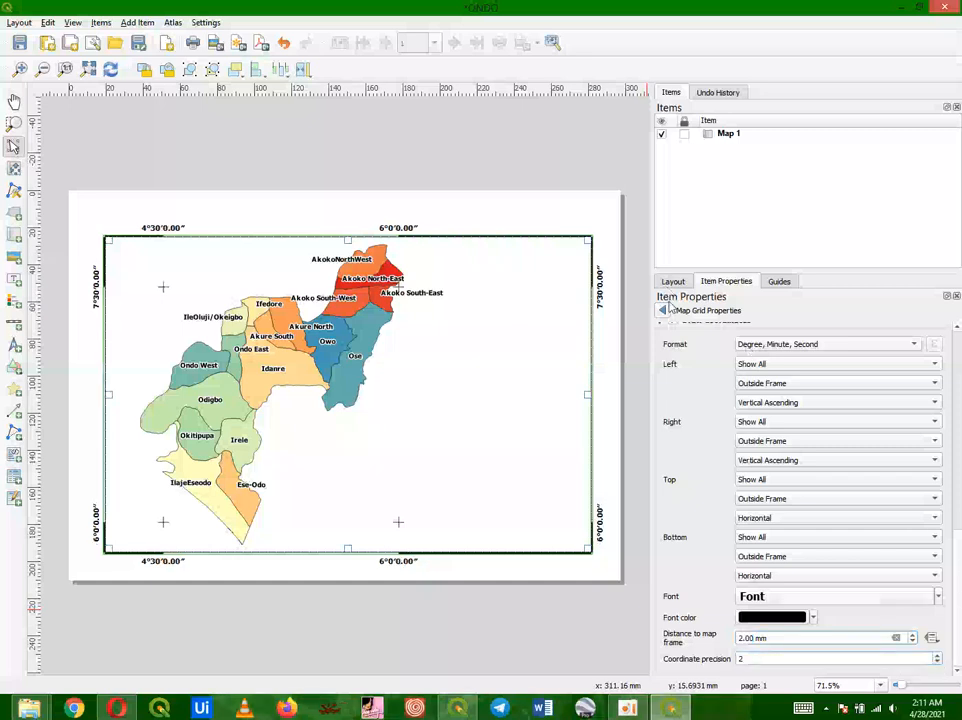
click(664, 311)
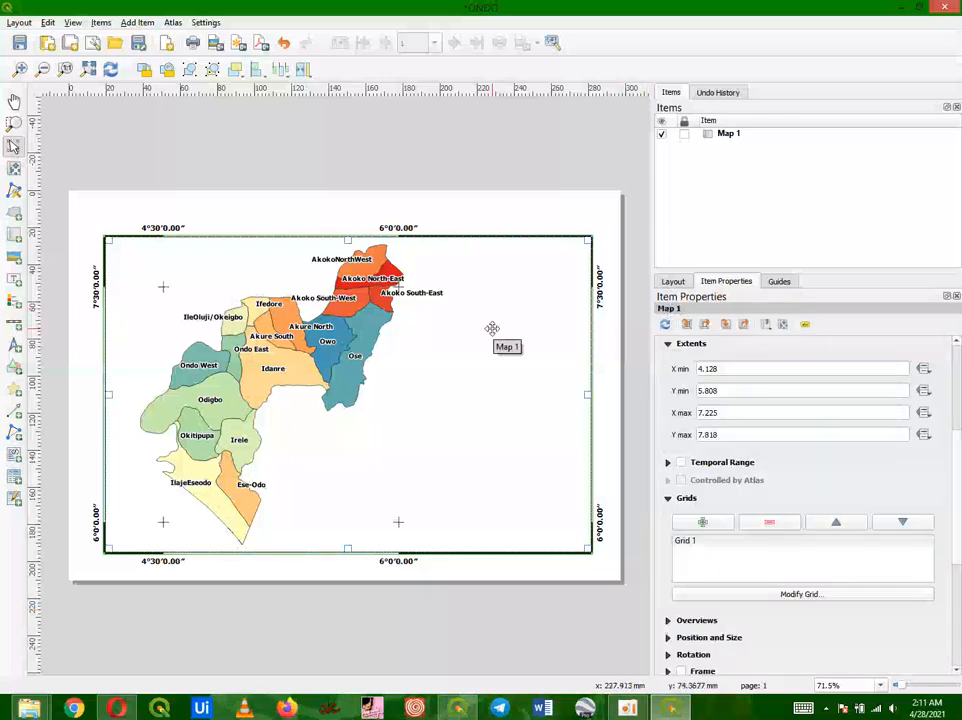
Step: Add a scale bar linked to Map 1 in the lower middle of the map area
click(595, 228)
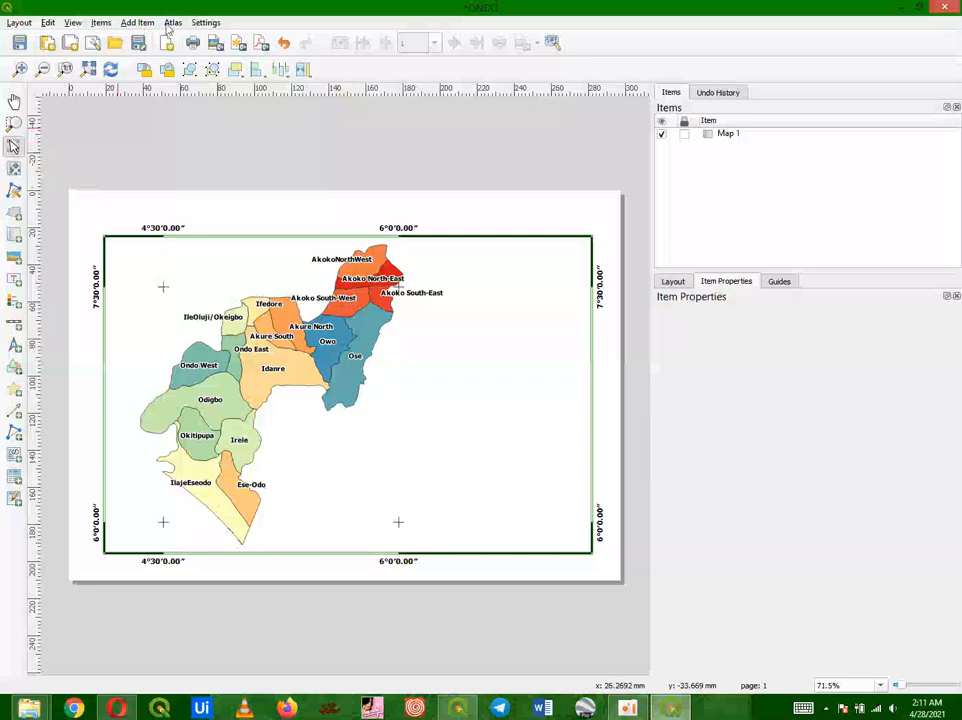
click(135, 22)
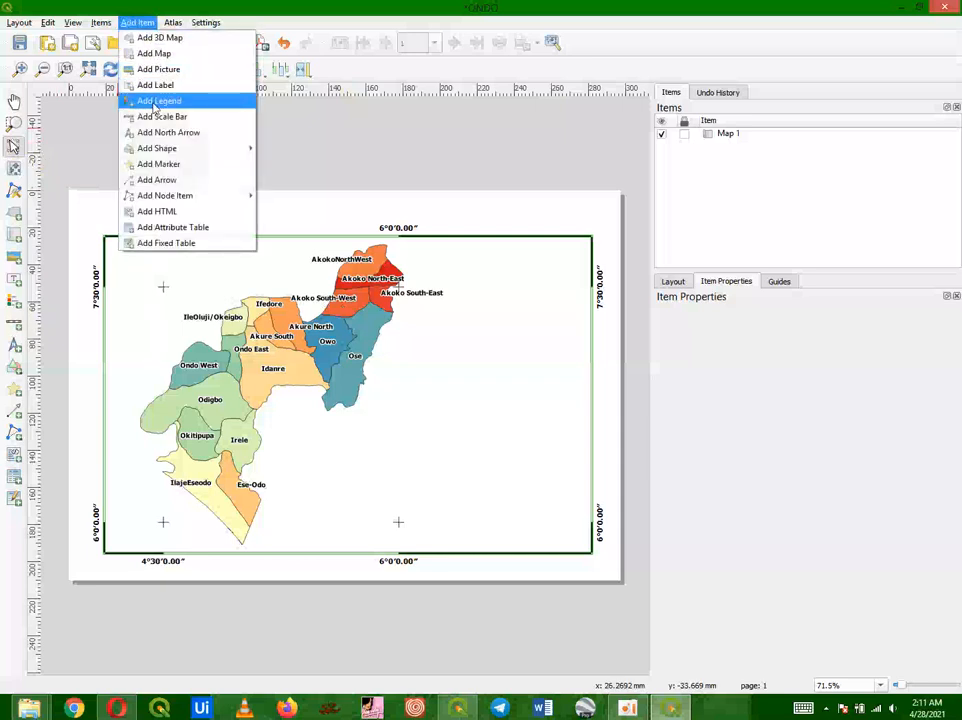
click(156, 117)
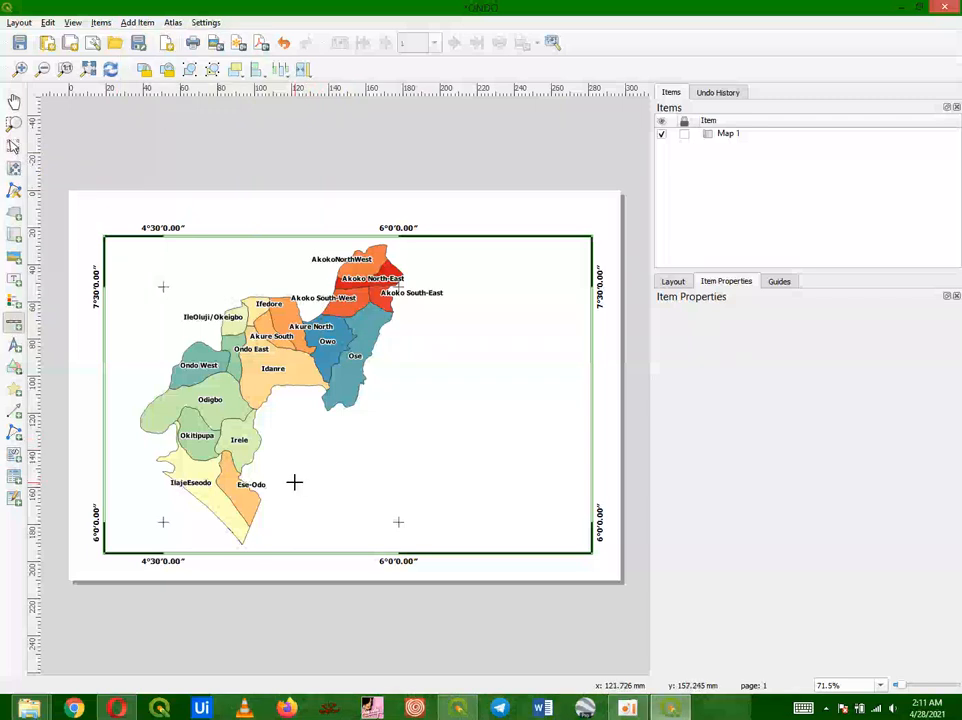
drag(294, 483, 467, 516)
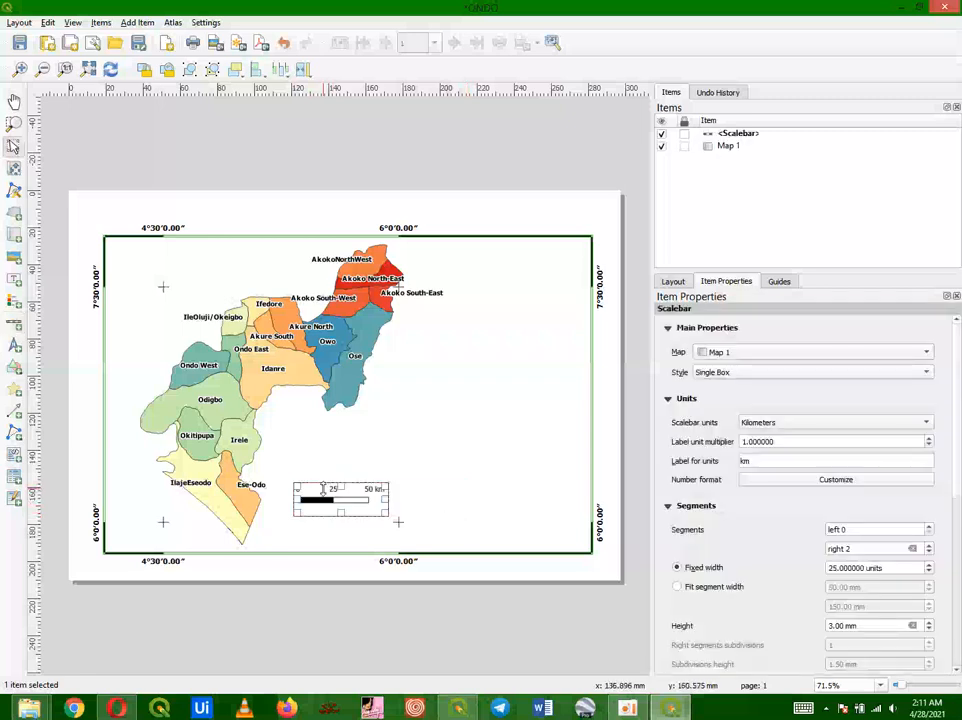
drag(329, 499, 362, 499)
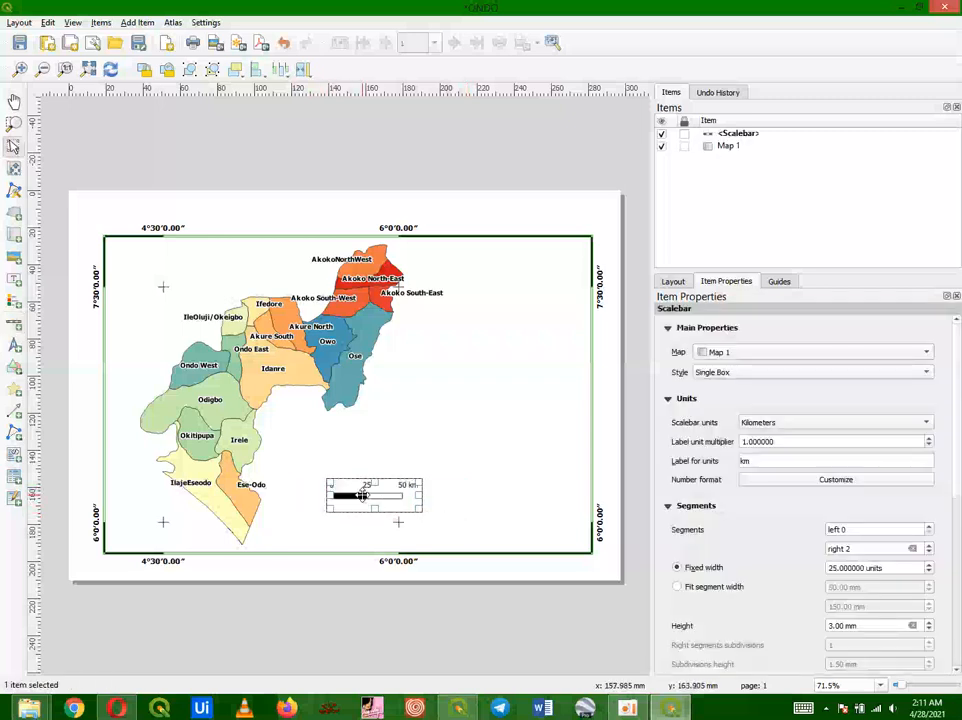
click(430, 541)
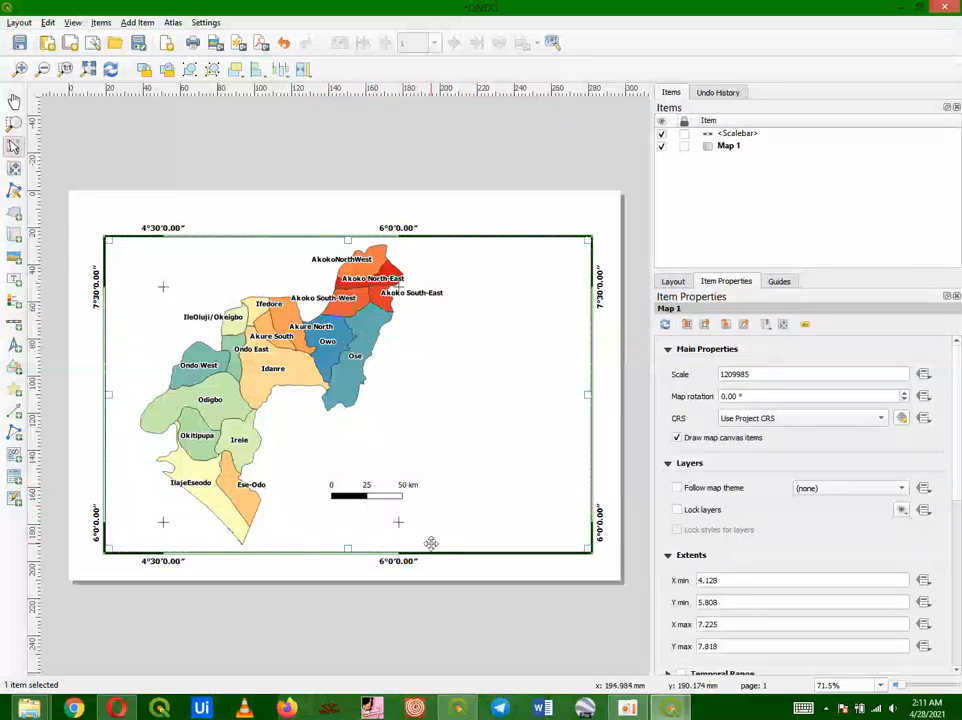
click(373, 500)
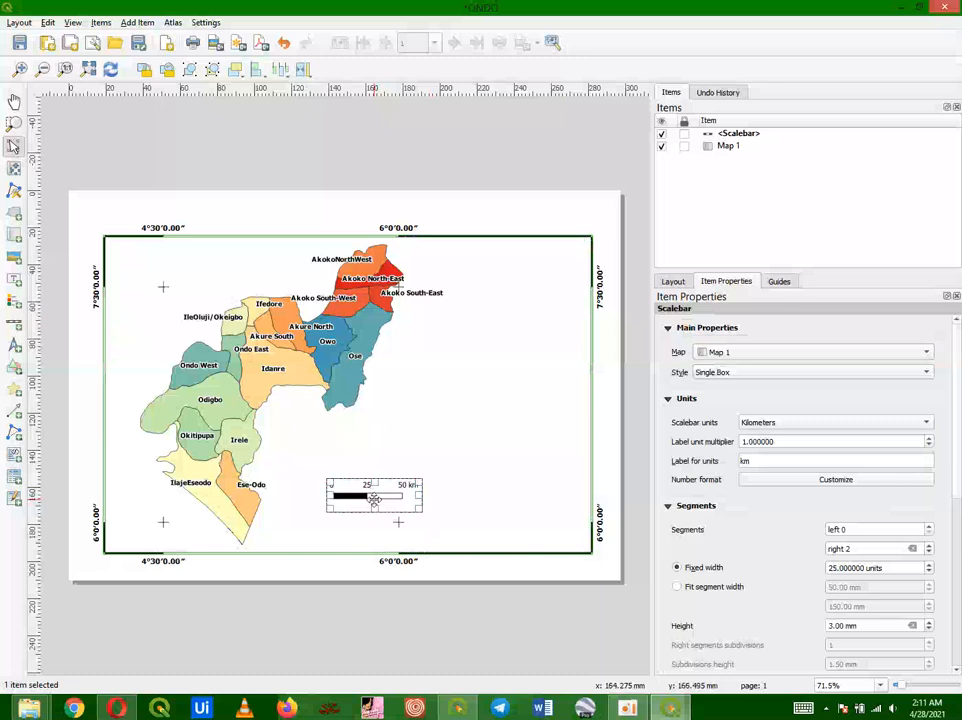
click(405, 467)
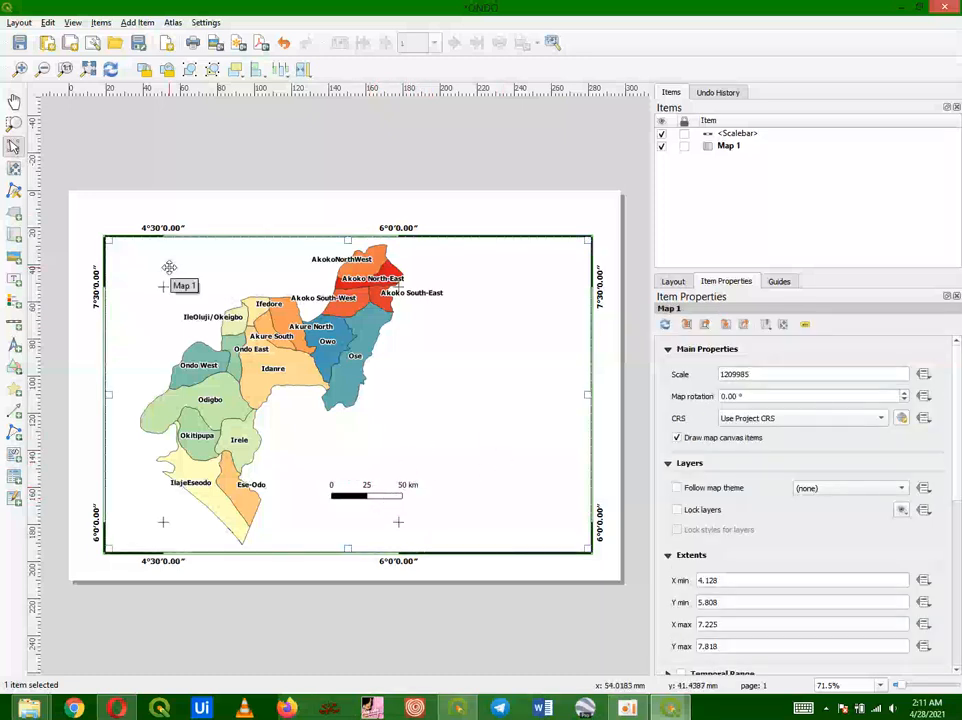
Step: Add a legend on the right side of the map frame
click(137, 22)
click(178, 101)
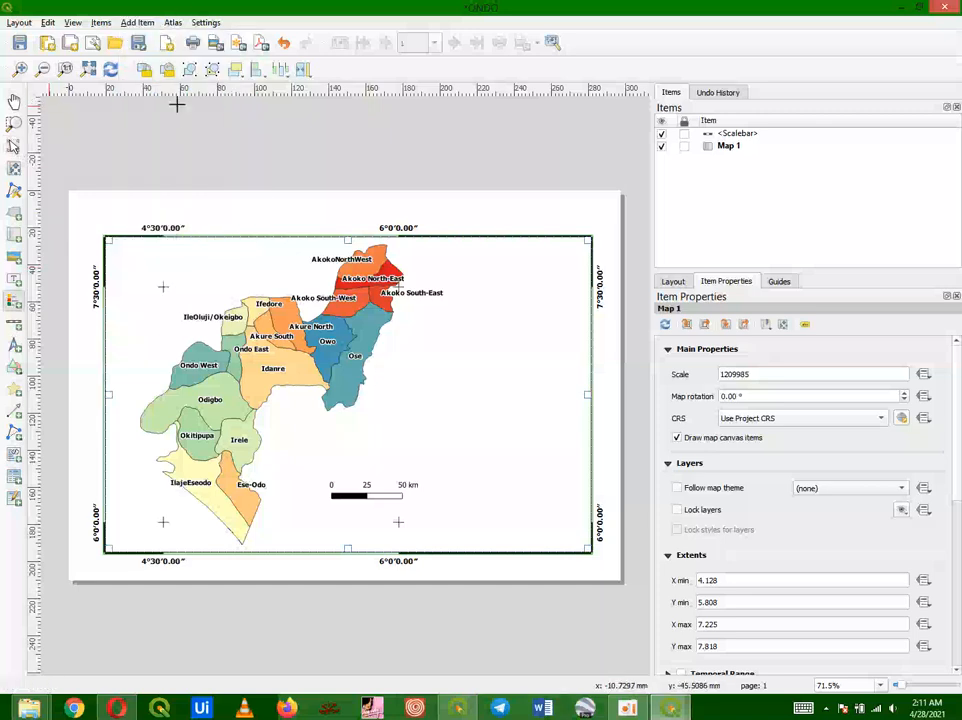
mouse_move(463, 302)
mouse_down()
mouse_move(550, 522)
mouse_move(580, 538)
mouse_up()
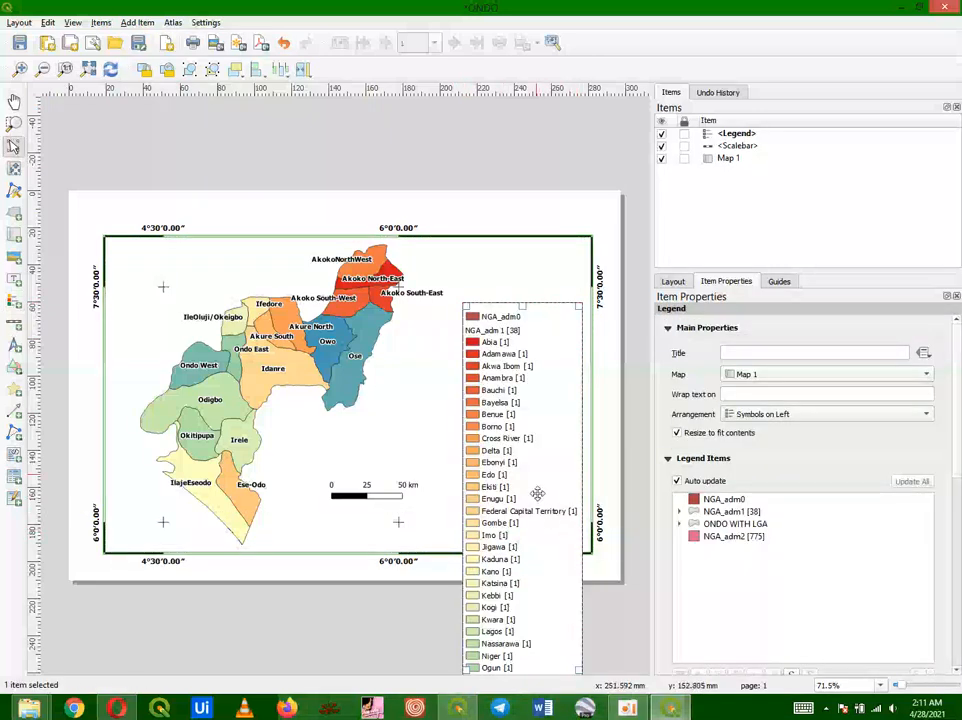
drag(537, 493, 521, 398)
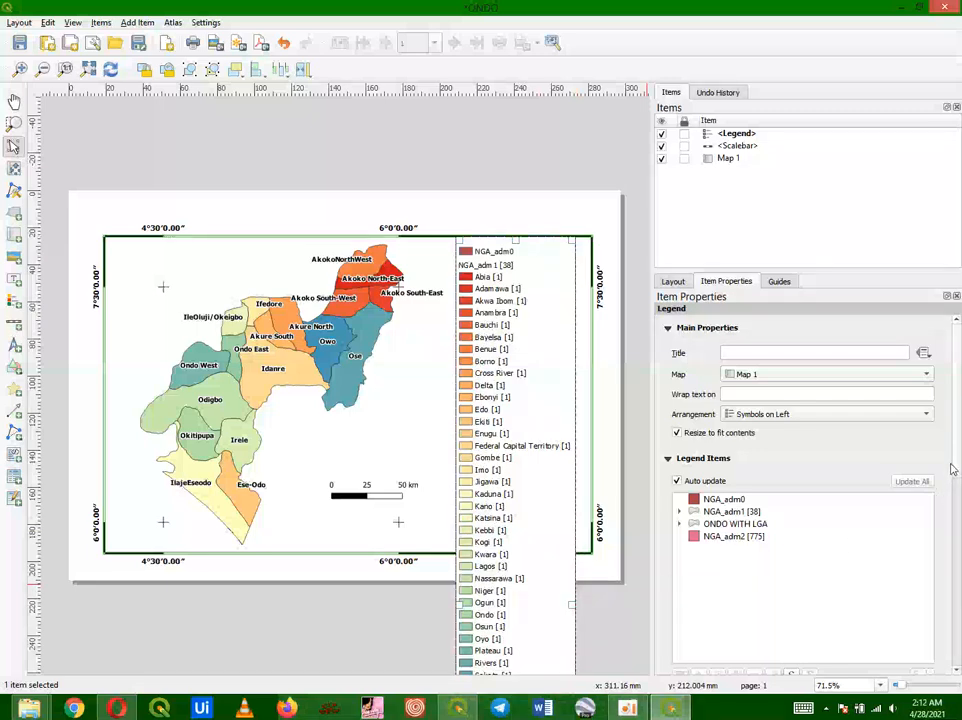
Step: Turn off the legend's auto update and show only items inside the linked map
drag(957, 468, 957, 510)
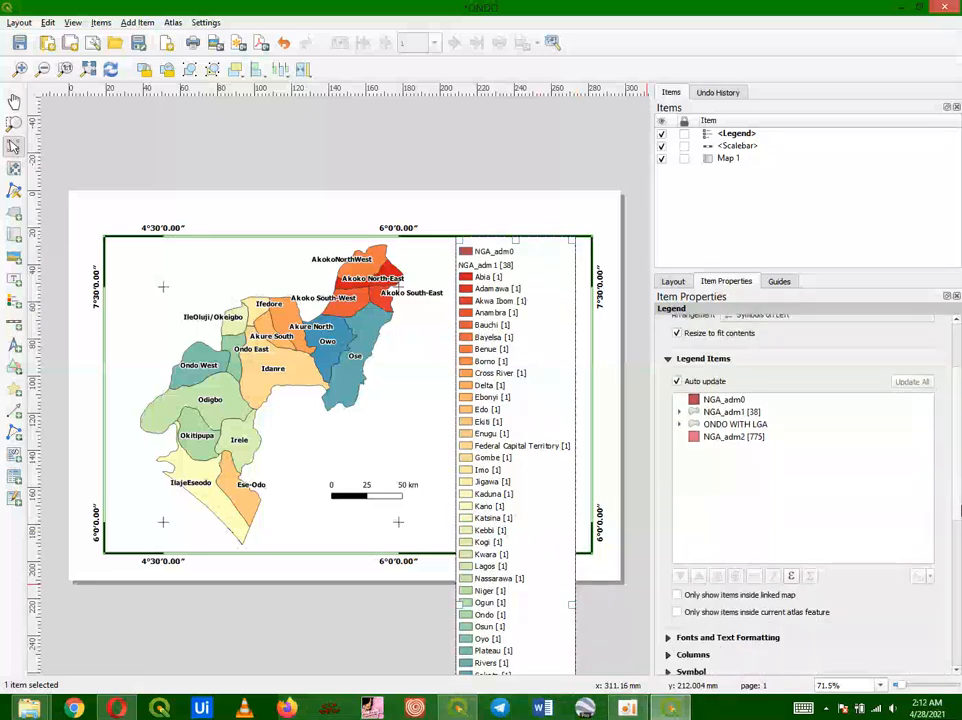
click(677, 382)
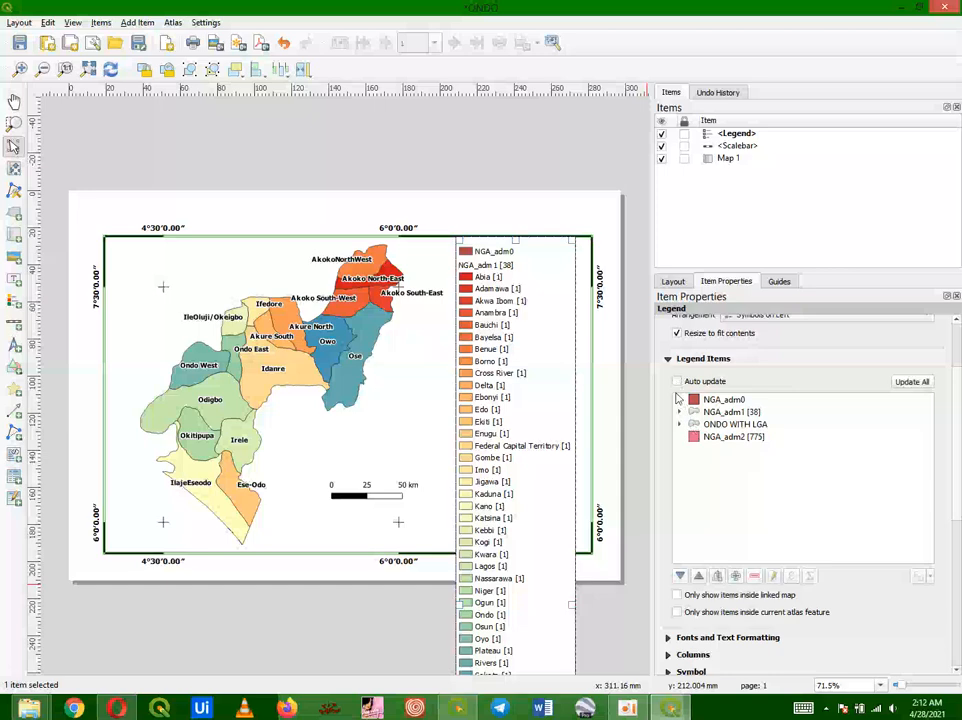
click(678, 596)
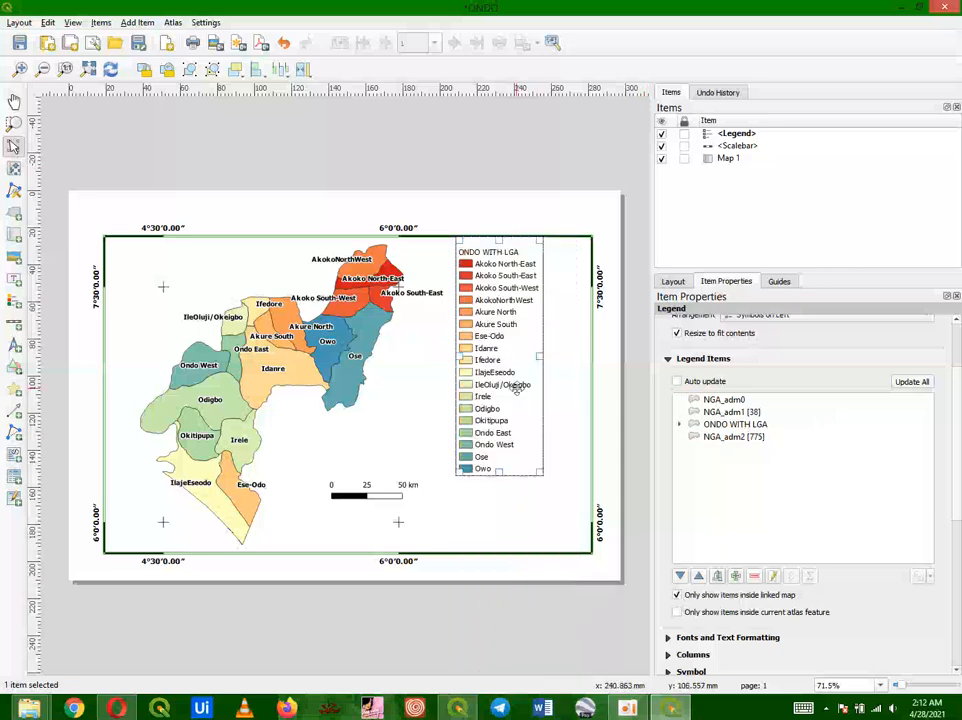
Step: Reposition the legend and scale bar side by side in the lower right part of the map frame
drag(486, 360, 494, 423)
drag(495, 478, 498, 470)
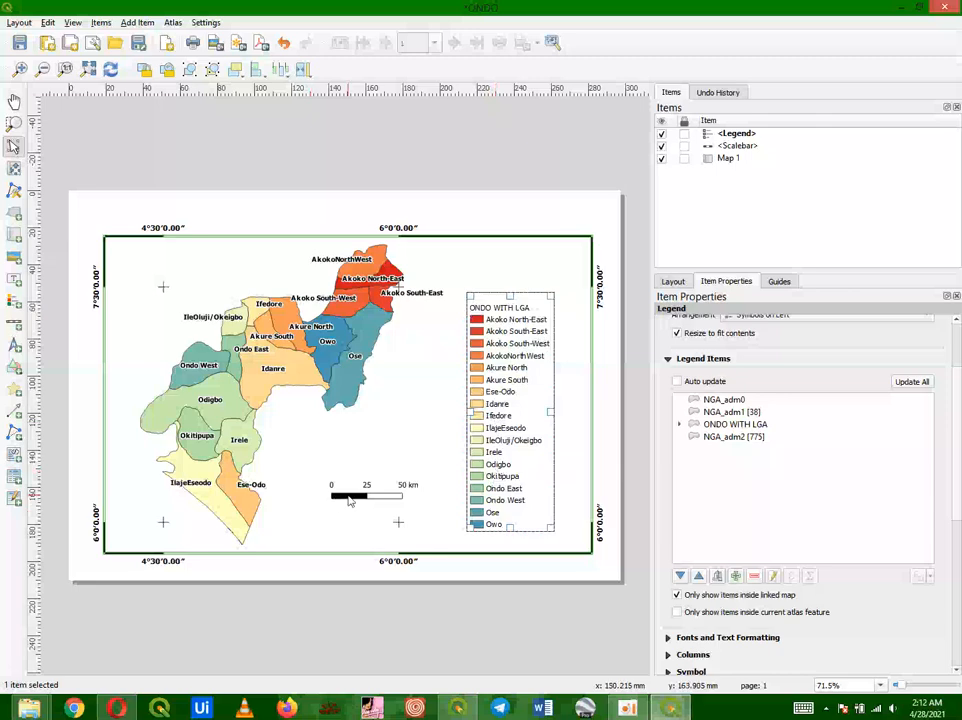
drag(349, 501, 310, 510)
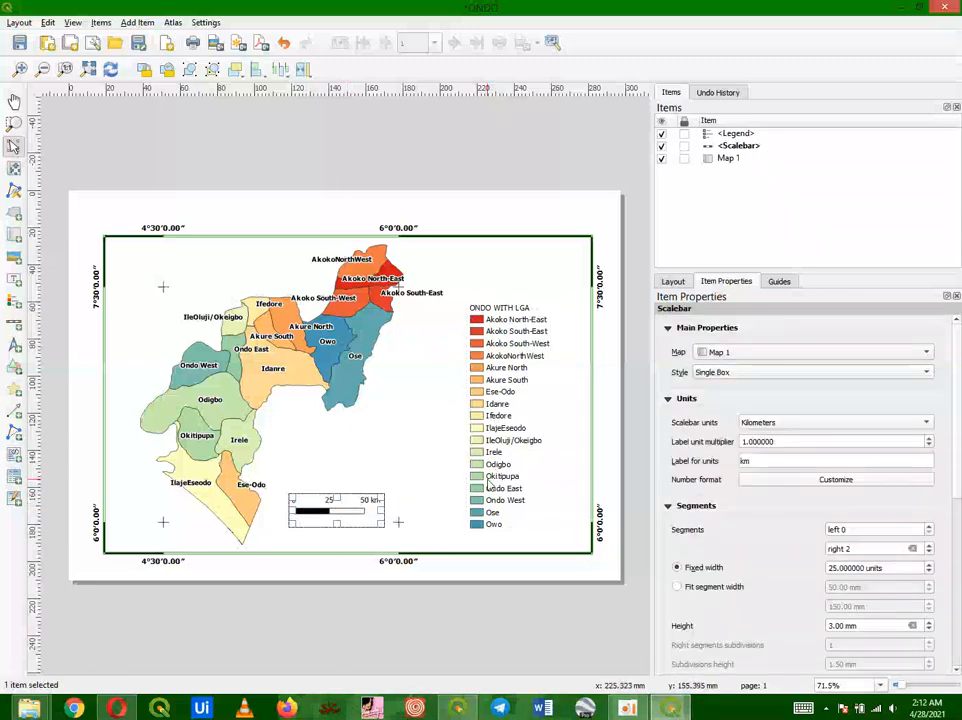
drag(487, 481, 465, 472)
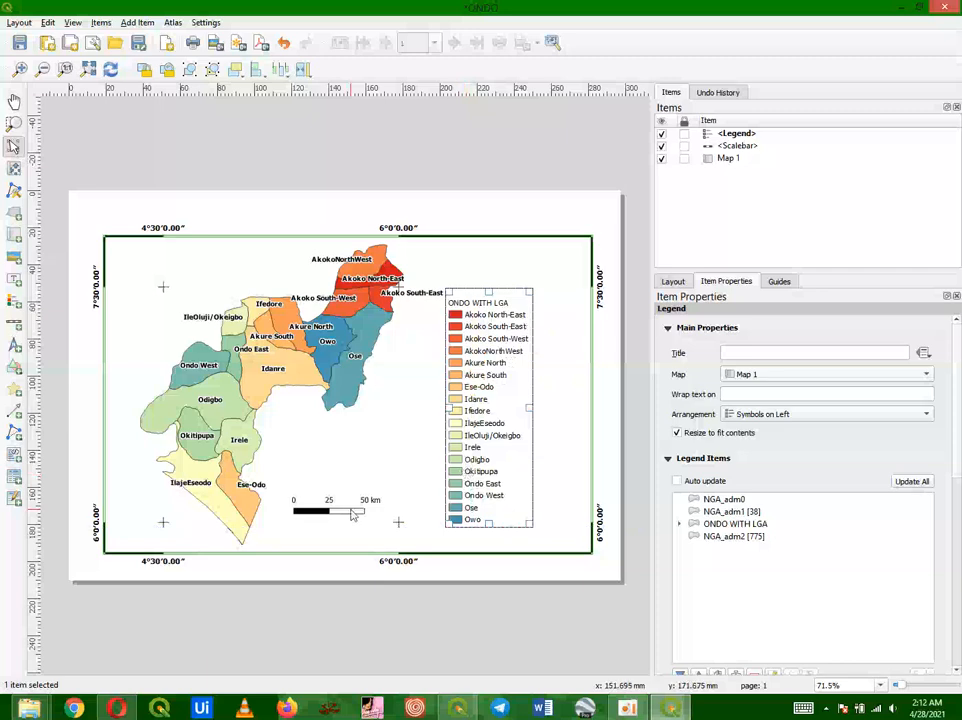
mouse_move(351, 508)
mouse_down()
mouse_move(355, 522)
mouse_move(351, 513)
mouse_up()
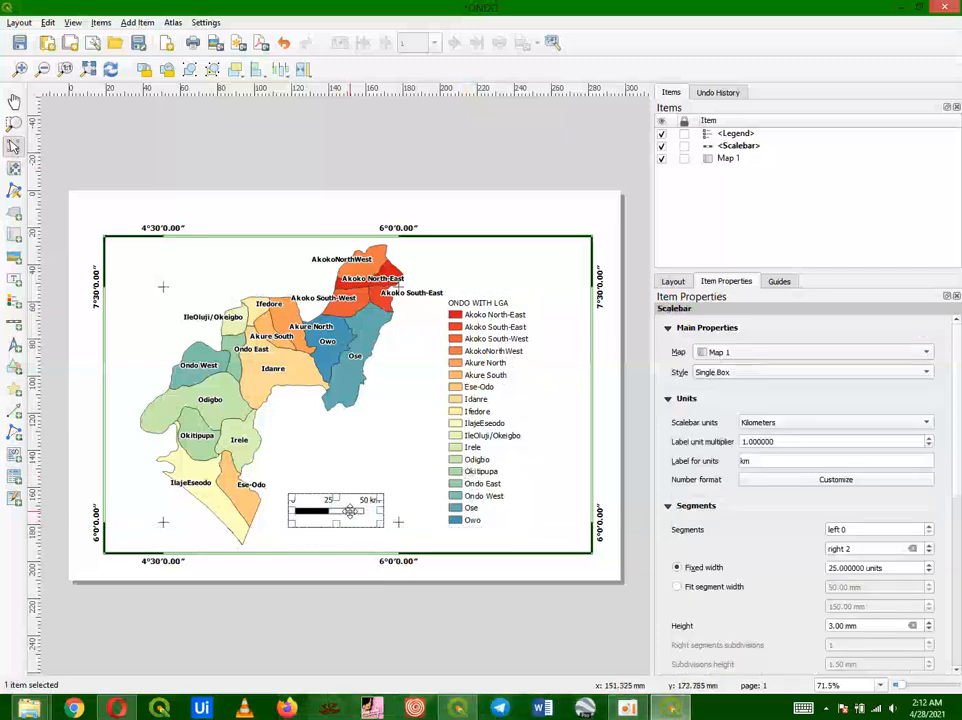
click(487, 539)
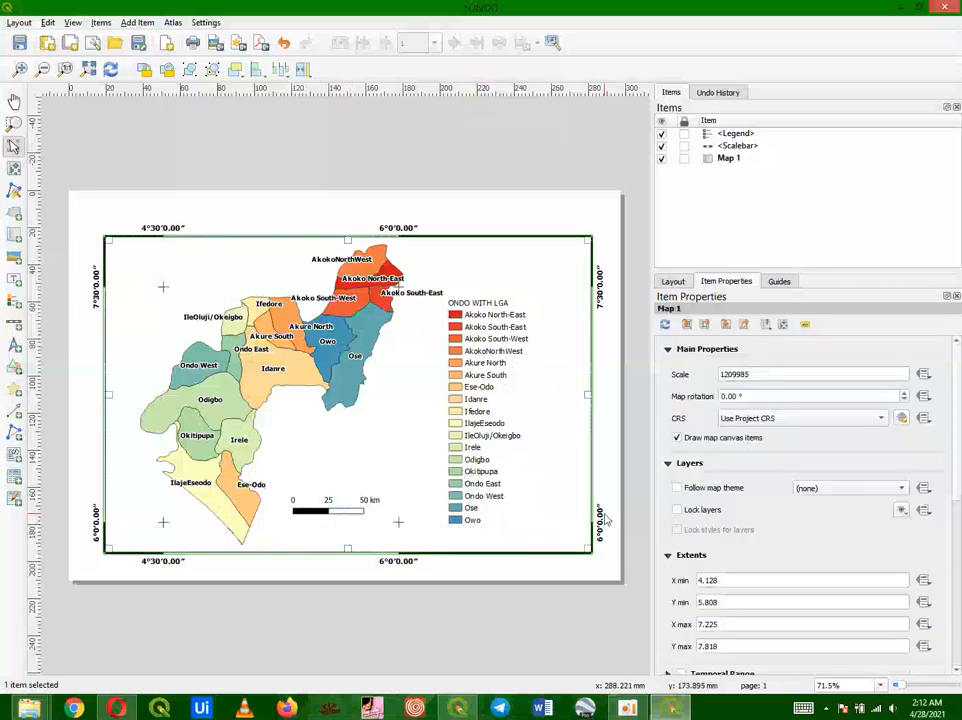
Step: Set the legend title to LEGEND
click(454, 447)
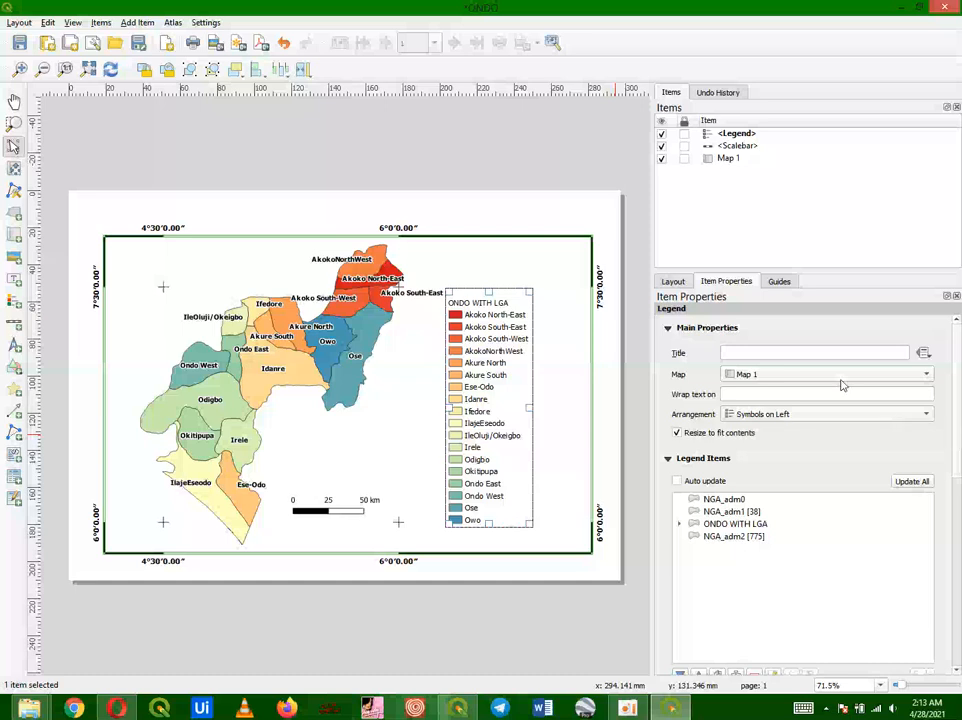
click(806, 356)
text(LEGEND)
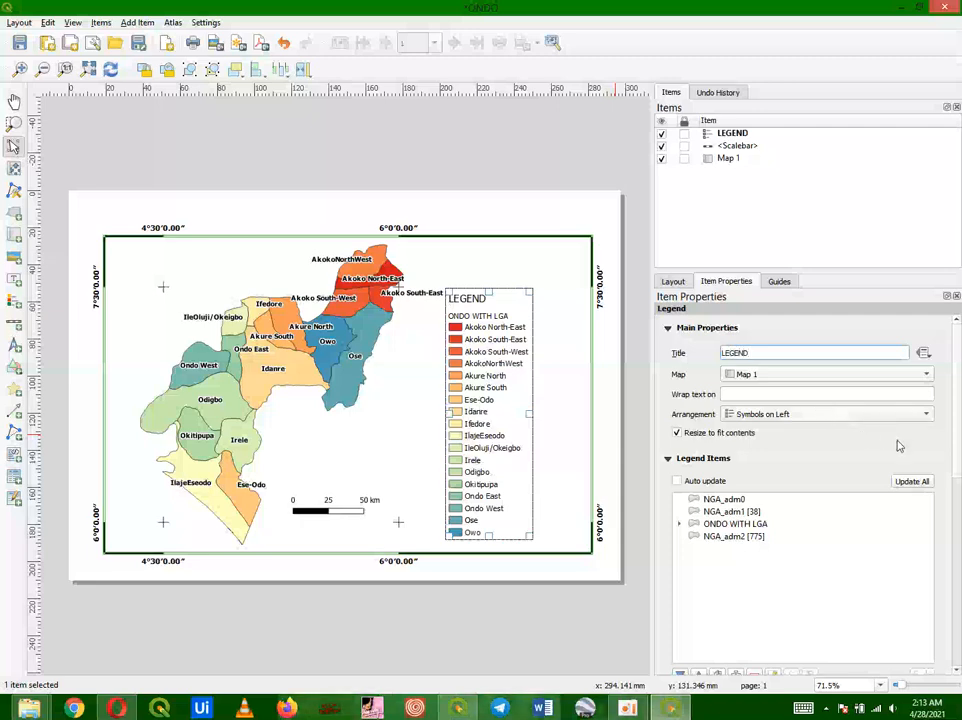
Step: Set the legend title font to bold, size 12
scroll(958, 430, down, 5)
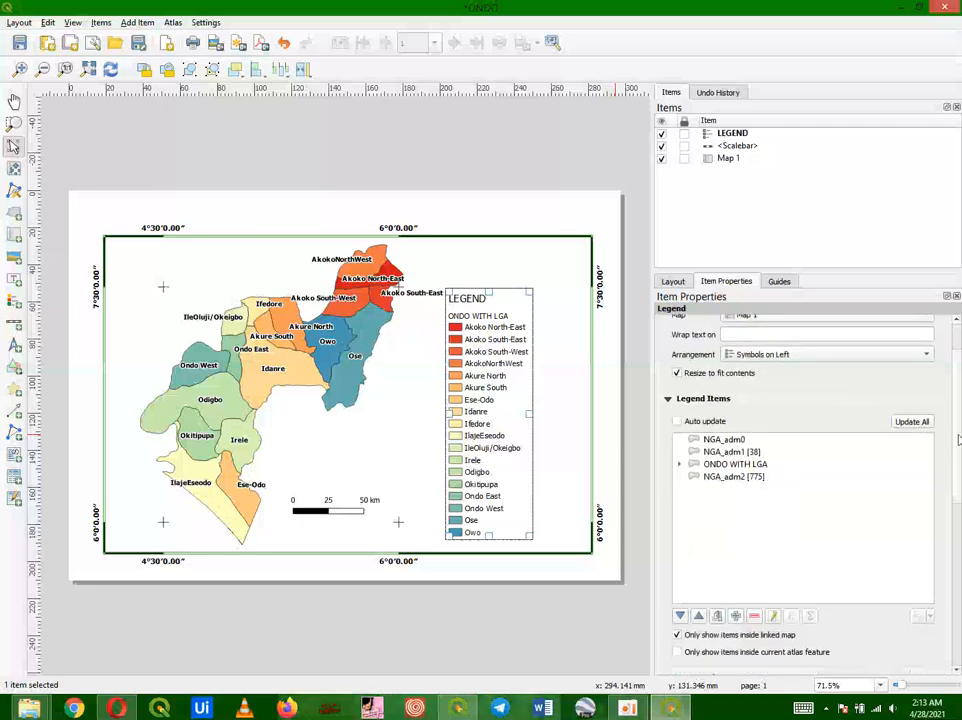
scroll(958, 457, down, 3)
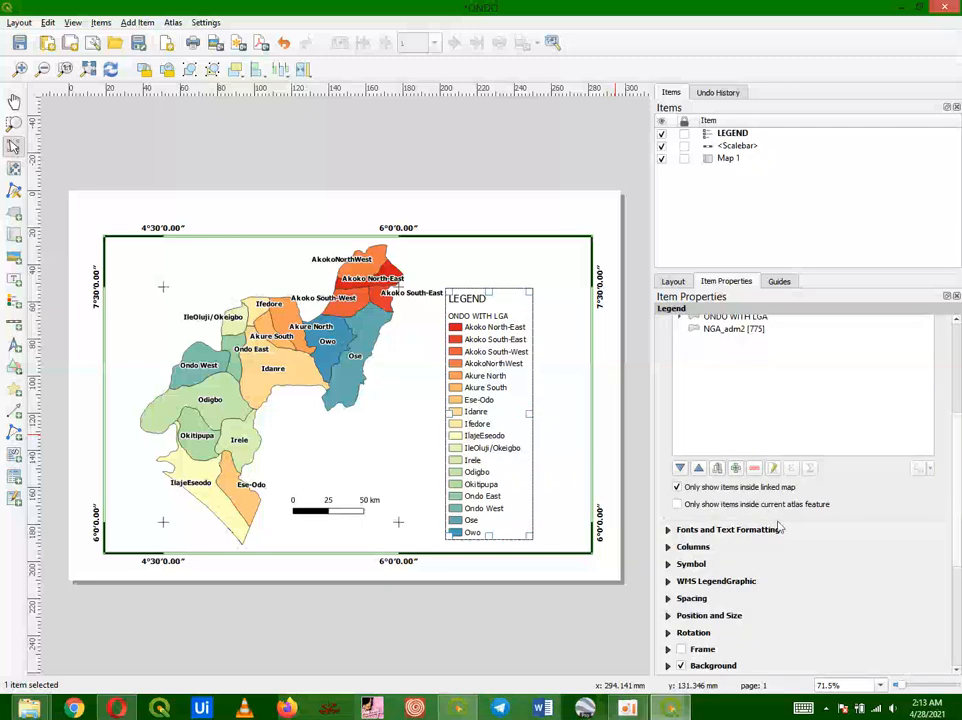
click(668, 531)
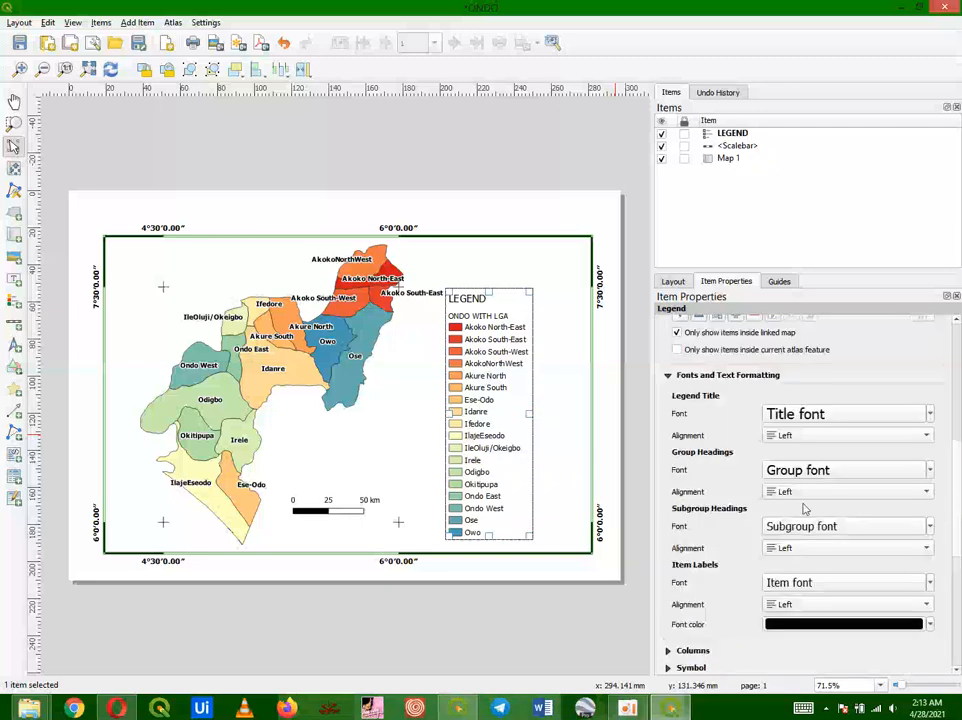
click(844, 421)
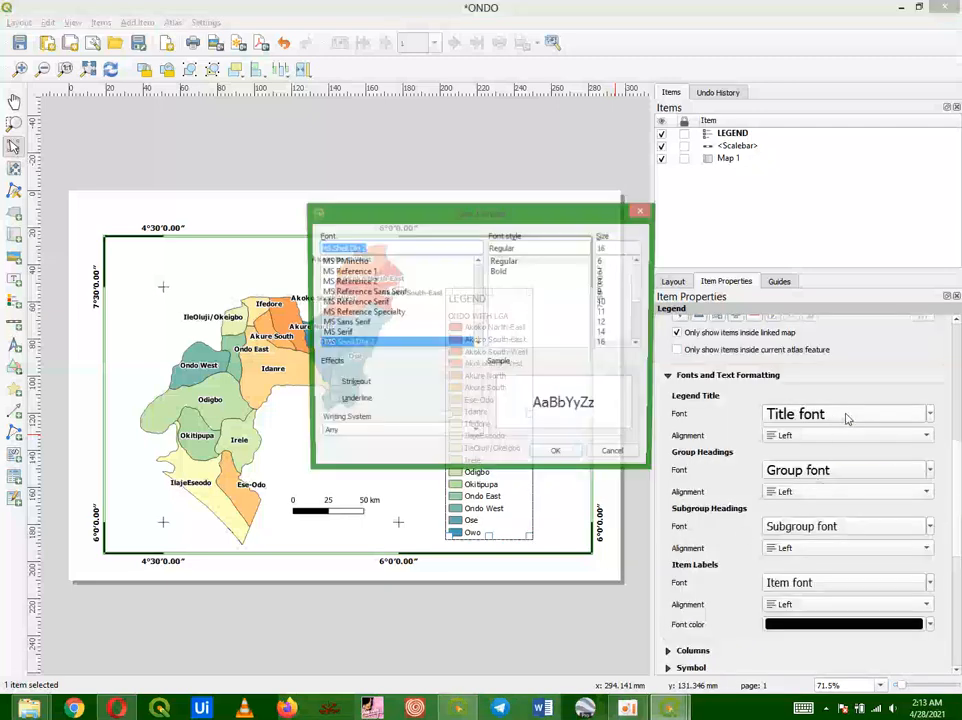
click(503, 271)
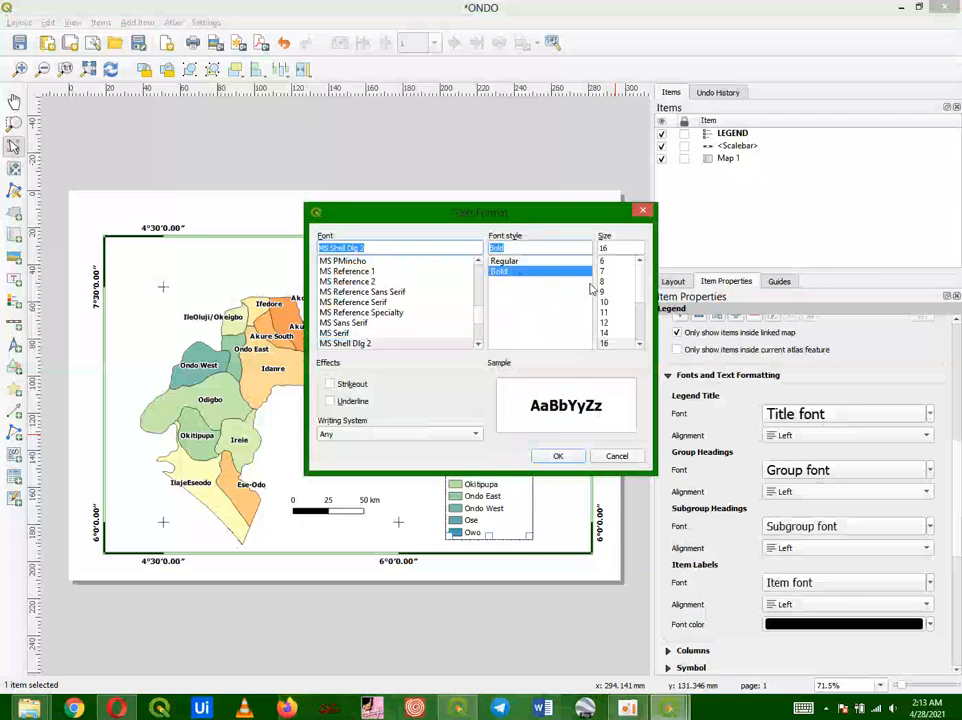
click(604, 322)
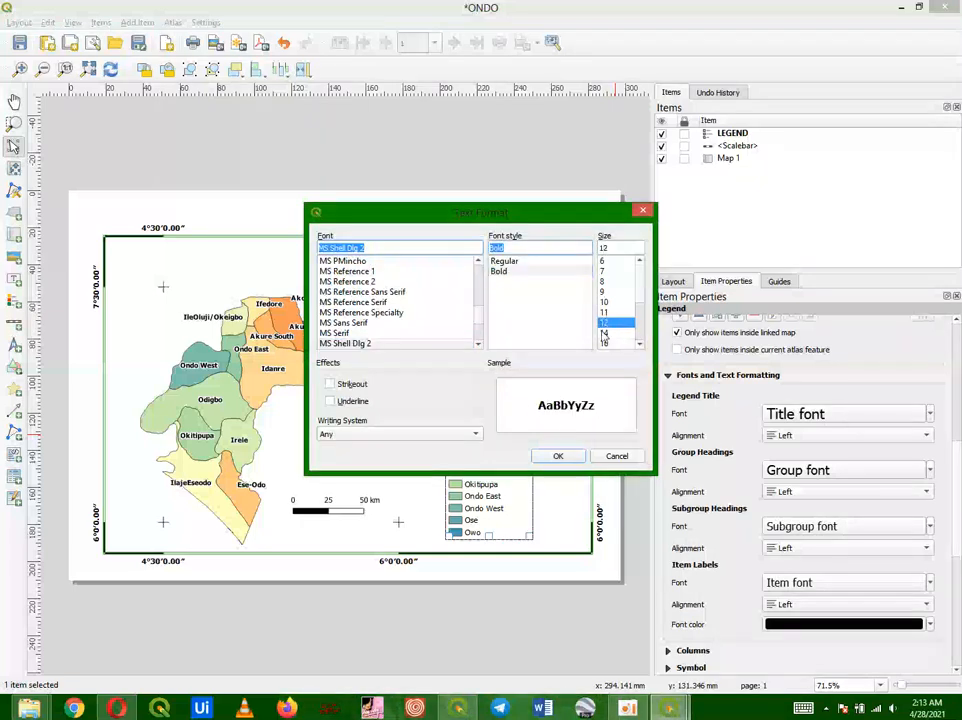
click(558, 455)
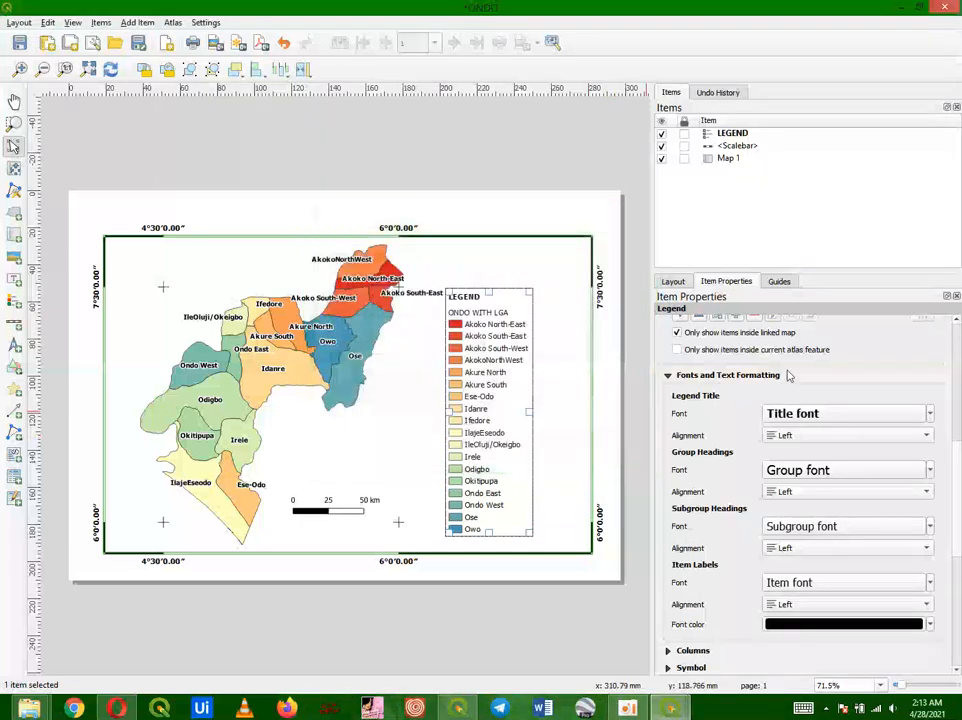
Step: Set the legend's group heading font to bold, size 12
click(899, 479)
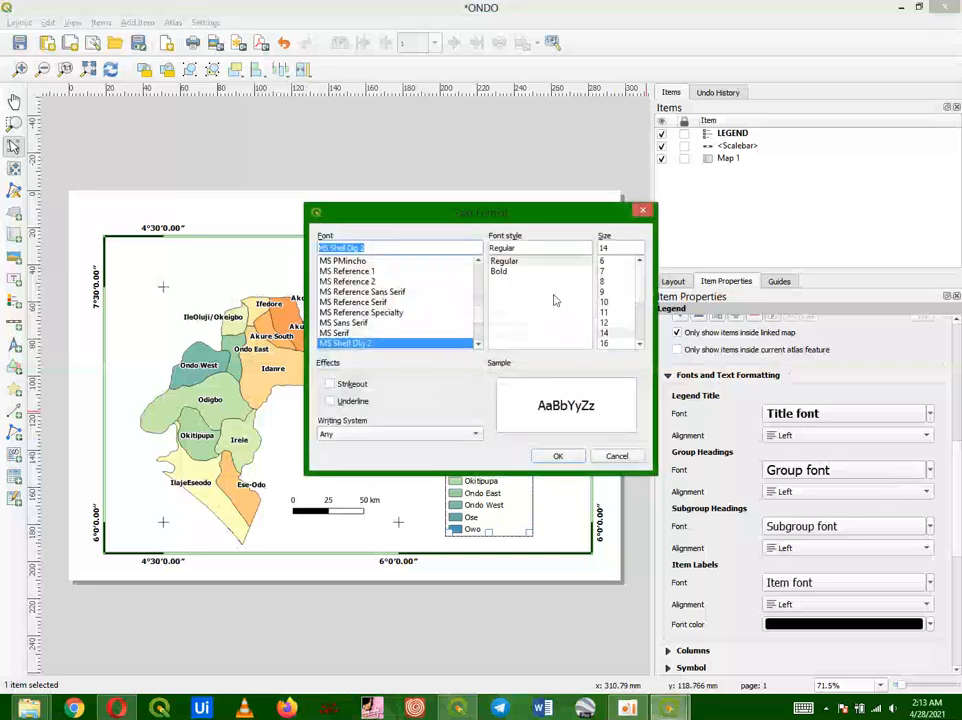
click(499, 271)
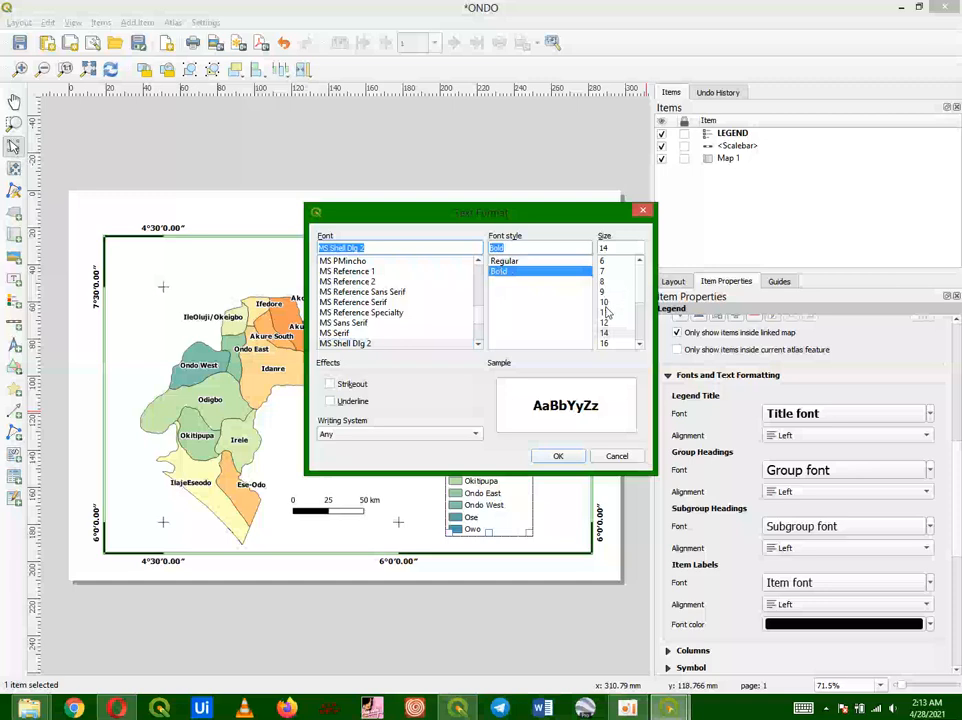
click(606, 322)
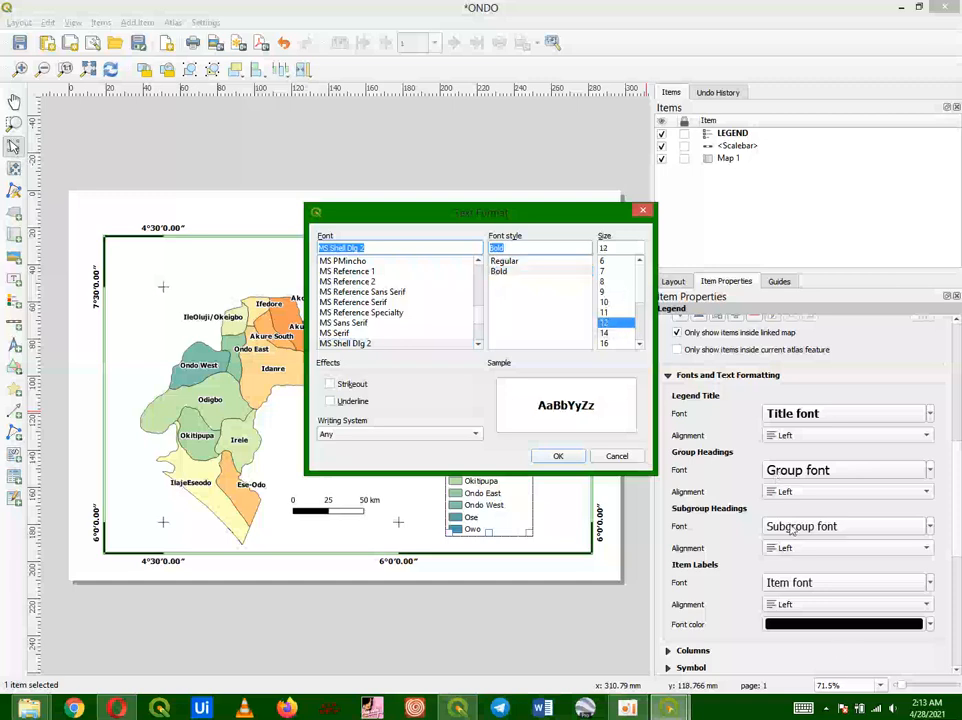
click(559, 457)
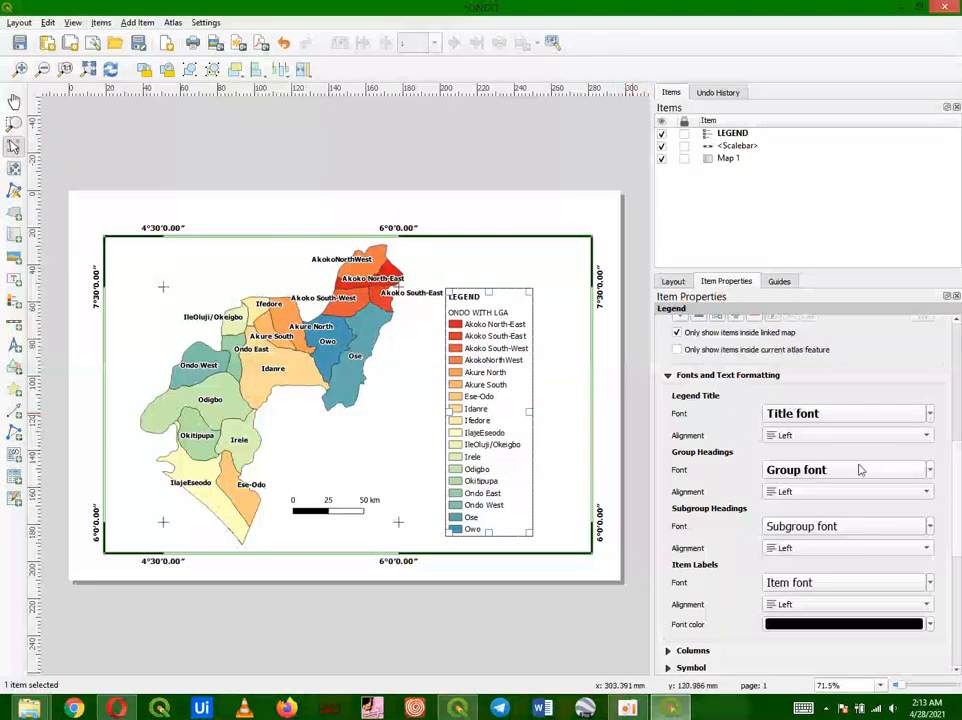
Step: Set the legend's subgroup heading font to bold, size 12
click(828, 525)
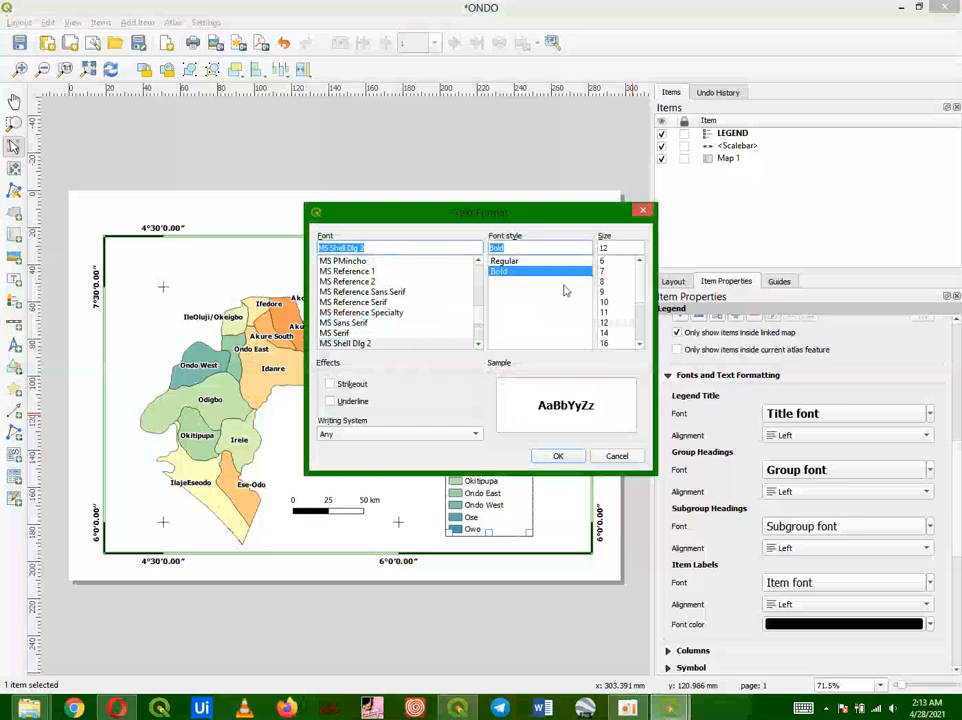
click(610, 325)
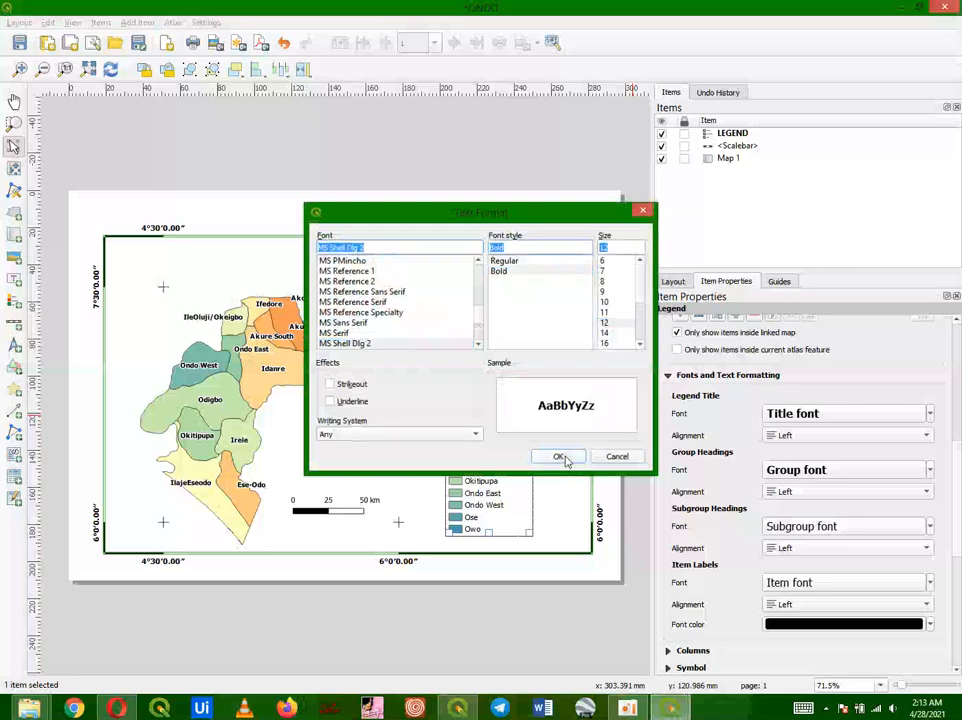
click(560, 457)
Step: Set the legend's item label font to bold, size 12
scroll(958, 500, down, 2)
scroll(958, 500, down, 1)
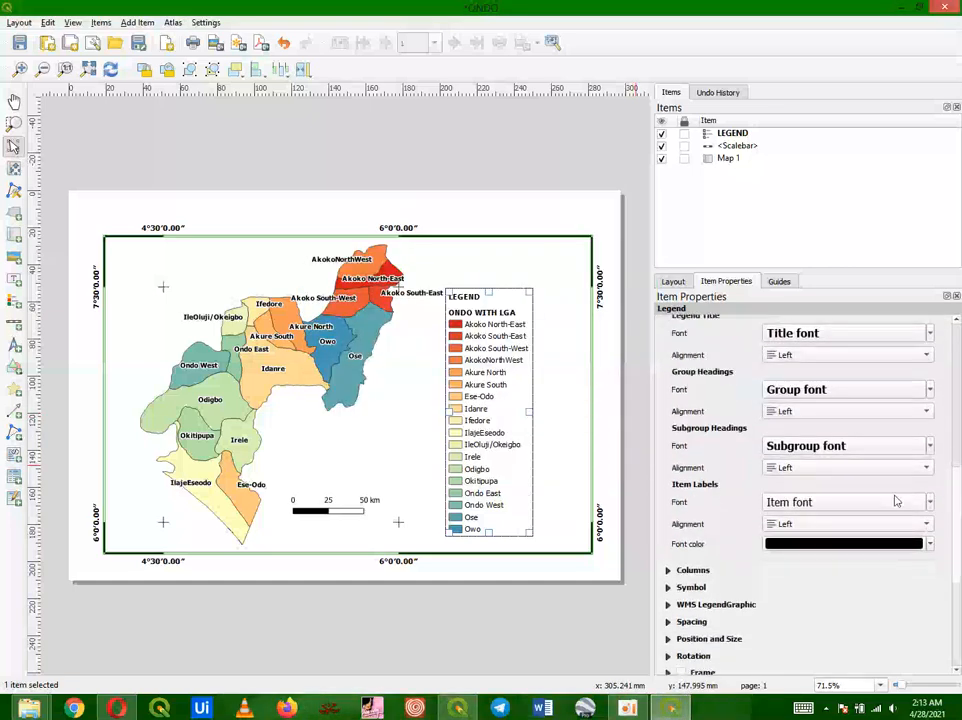
click(883, 503)
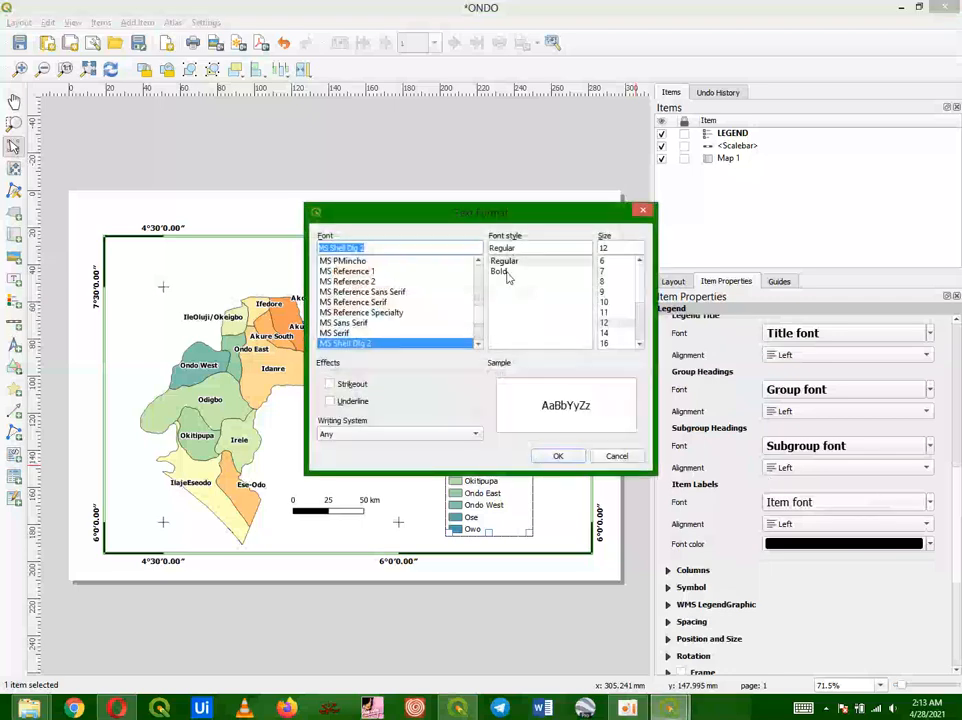
click(505, 273)
click(608, 324)
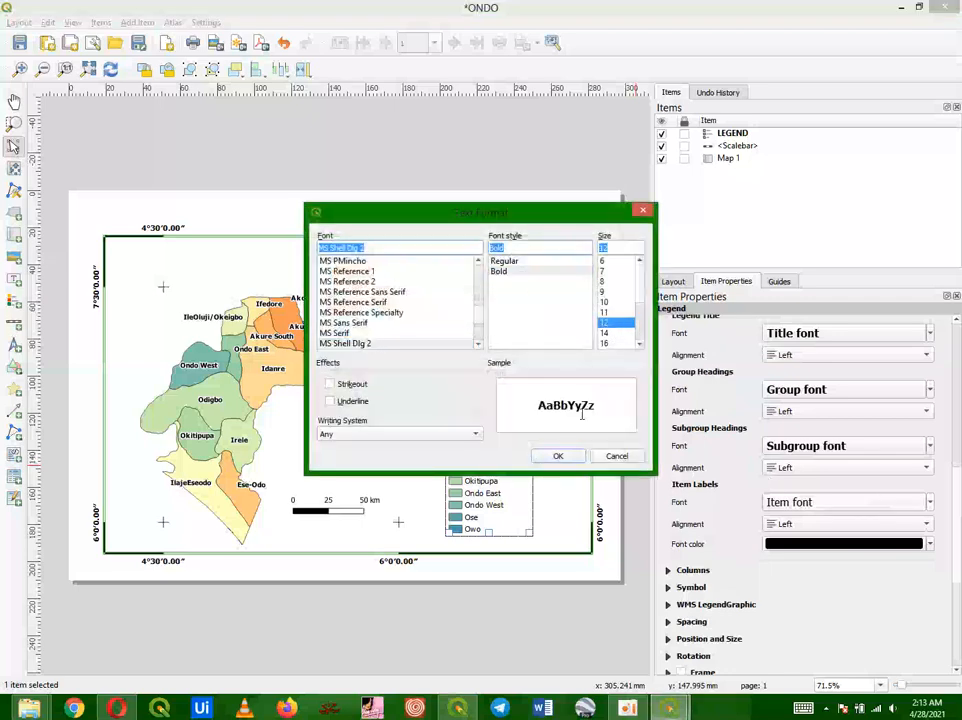
click(558, 456)
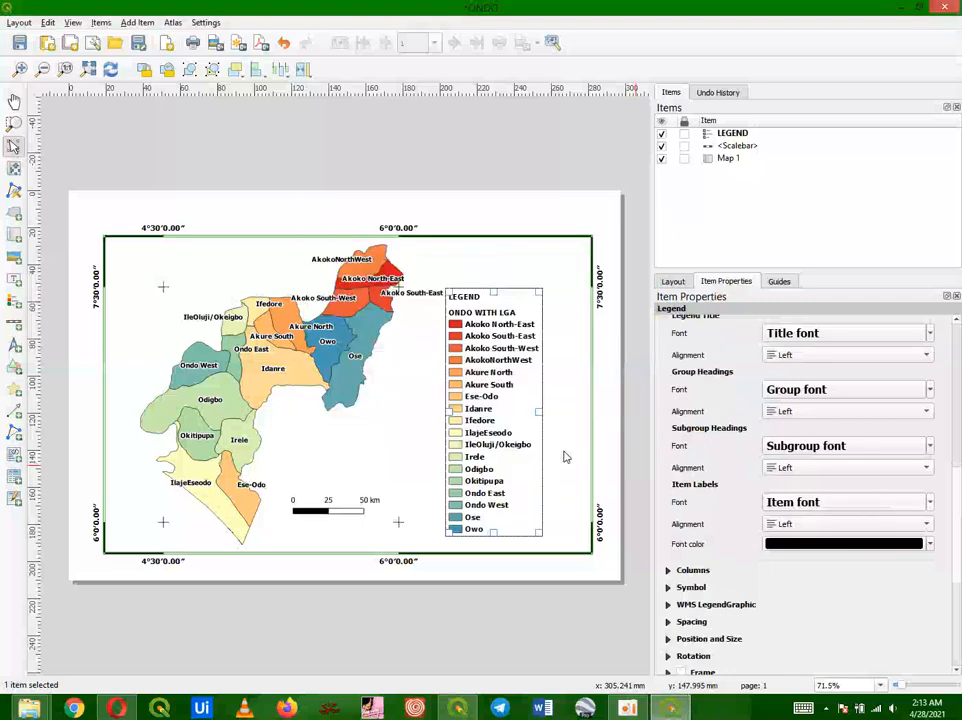
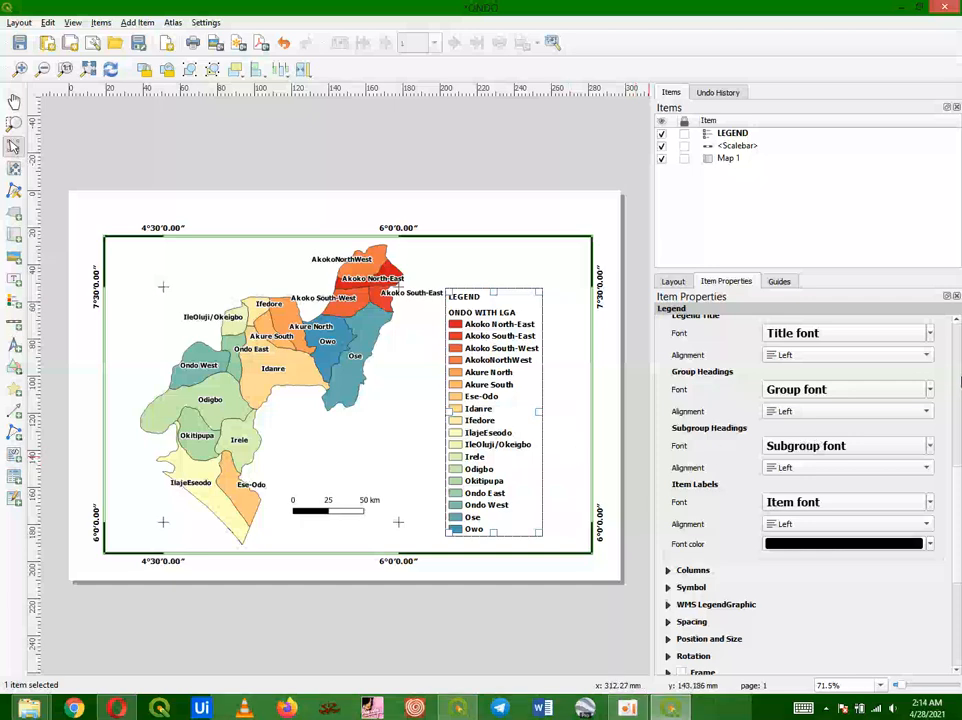
Step: Enable the legend frame and set its colour to green
scroll(800, 480, down, 5)
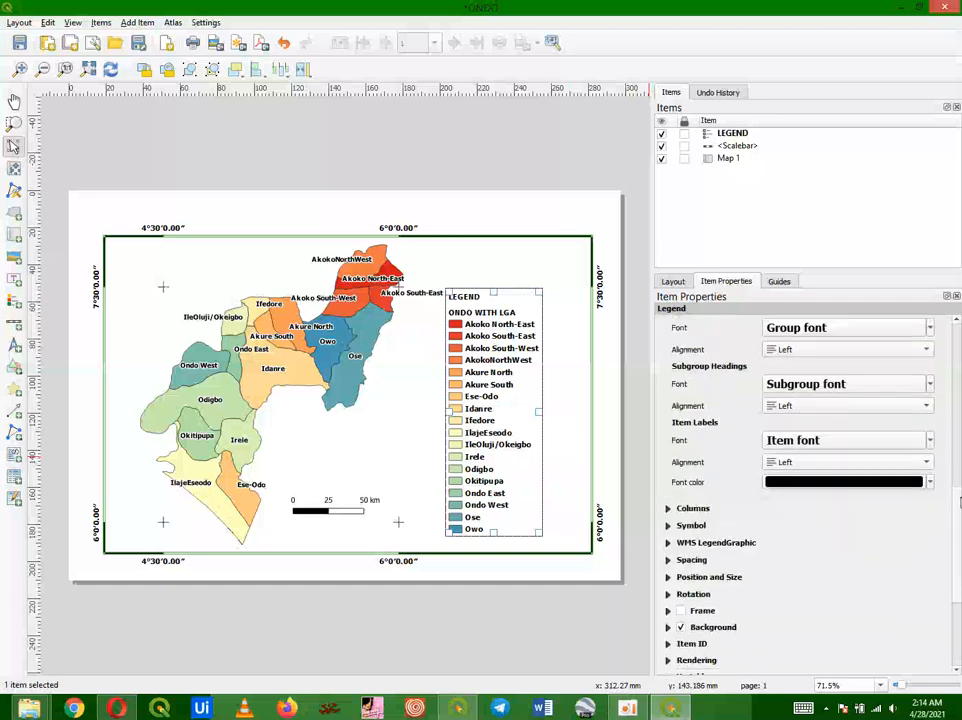
click(682, 491)
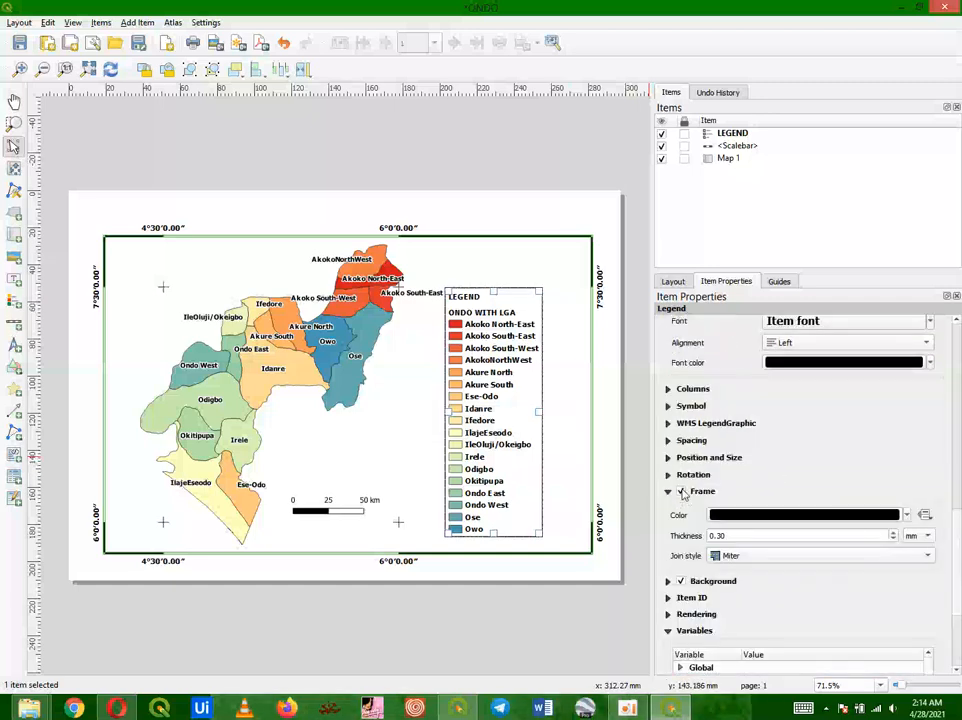
click(905, 515)
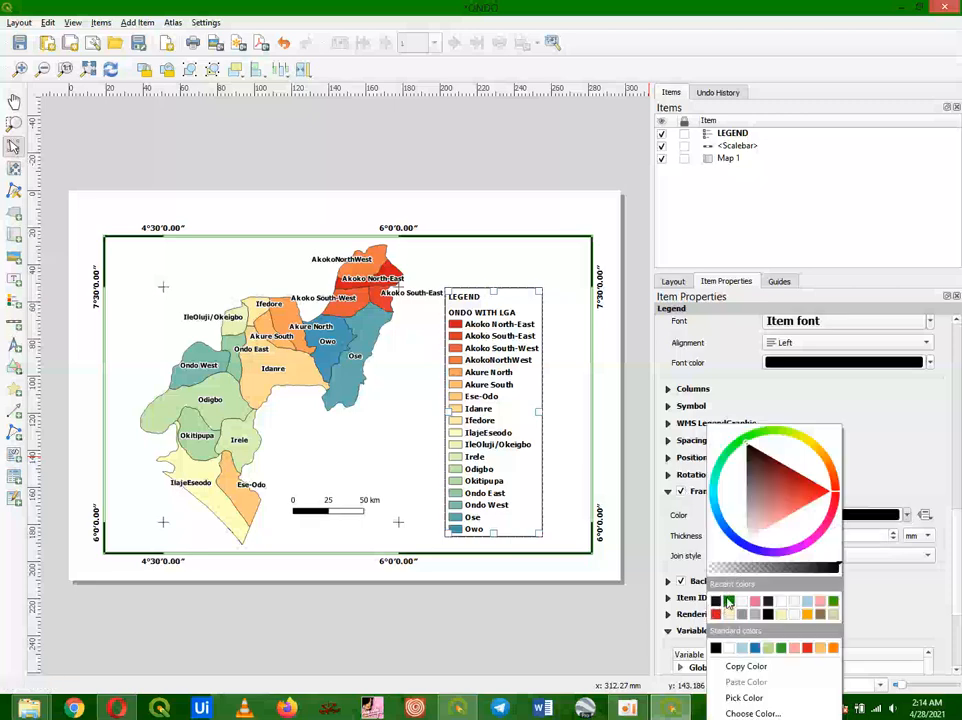
click(728, 601)
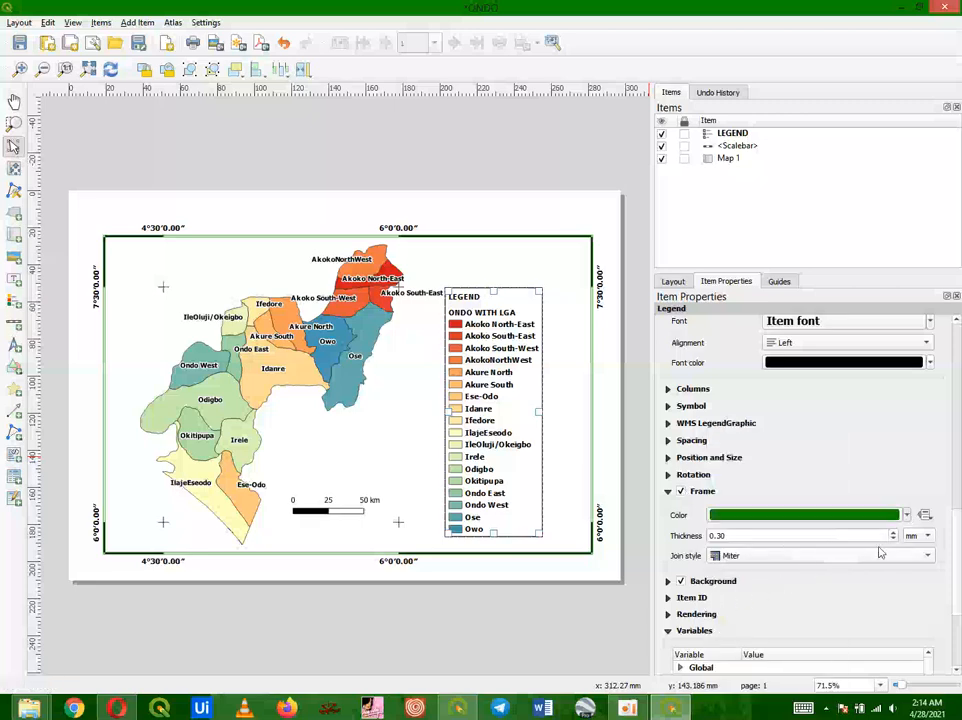
Step: Set the legend frame's join style to Round and its thickness to 0.50 mm
click(912, 555)
click(820, 569)
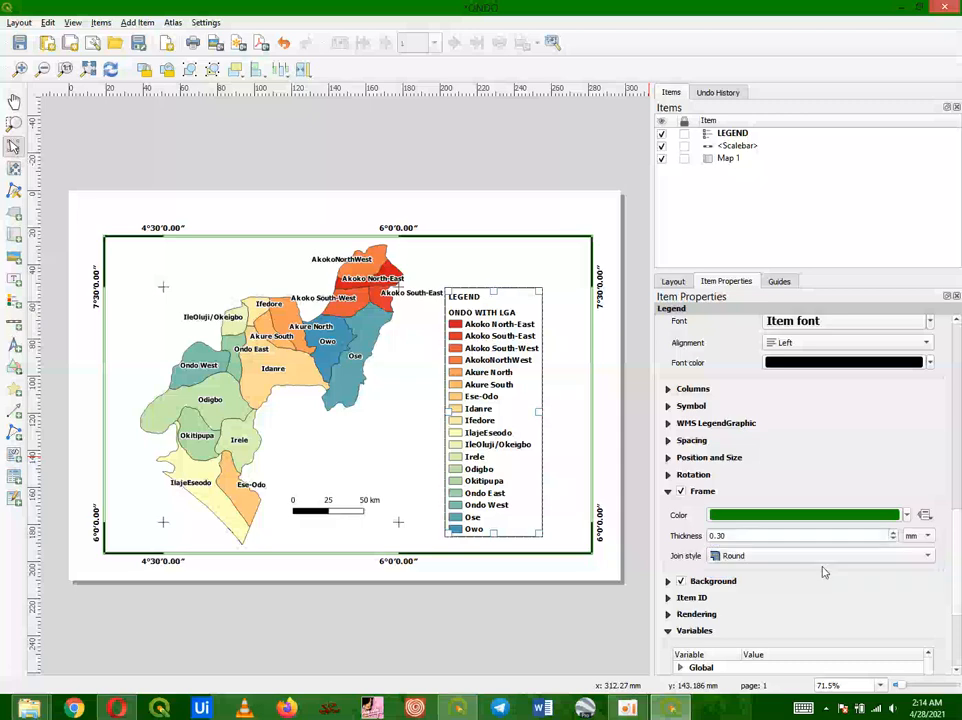
click(894, 532)
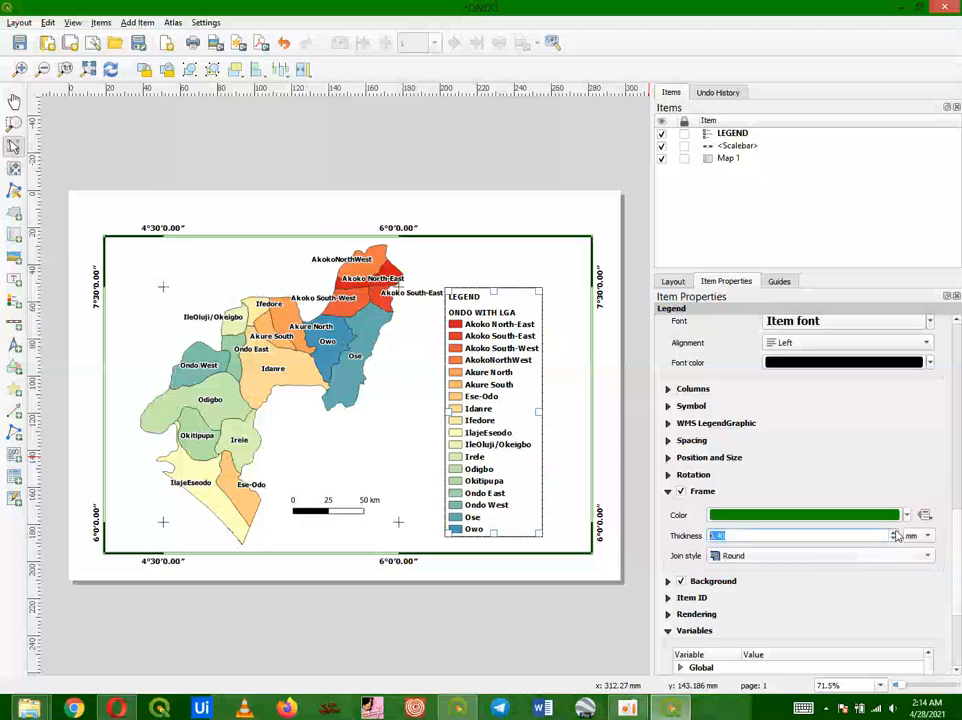
click(895, 538)
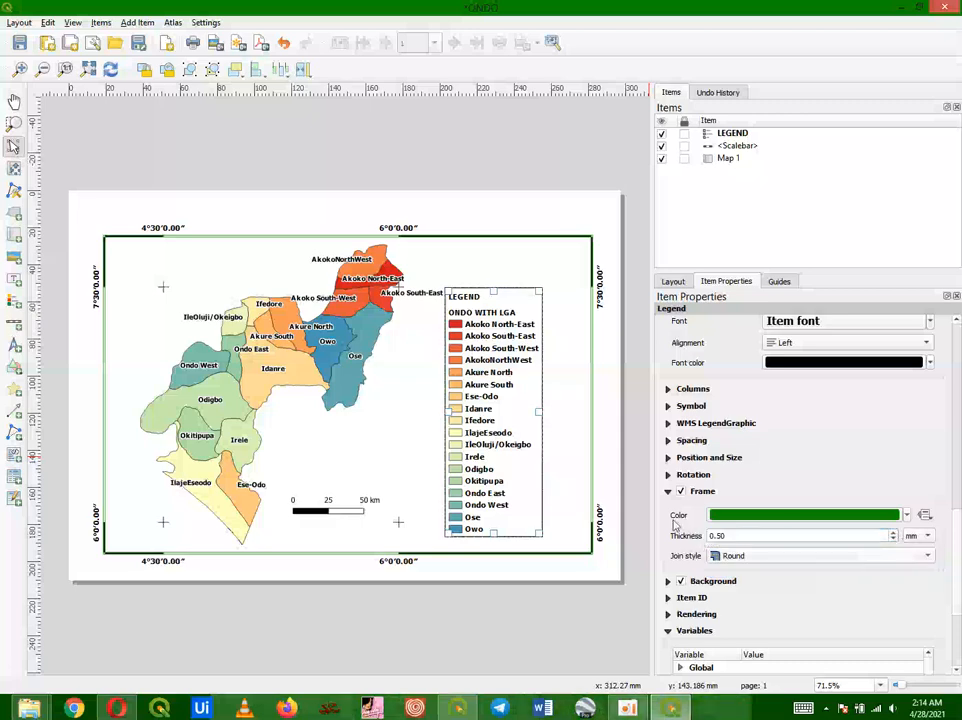
click(607, 503)
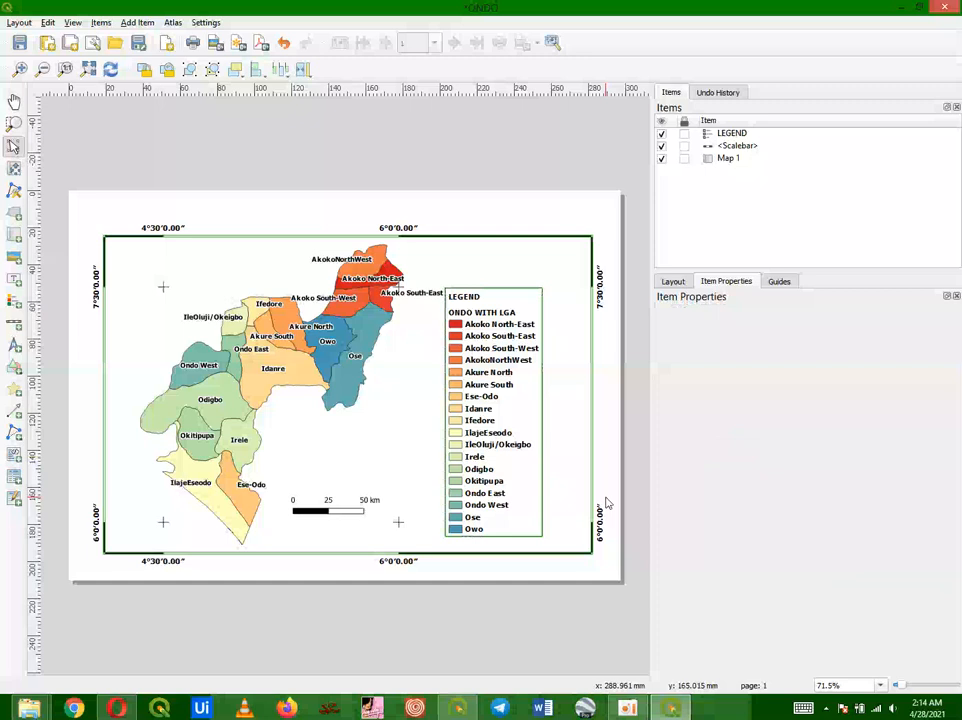
Step: Nudge the legend to the right, closer to the map frame's right edge
click(491, 461)
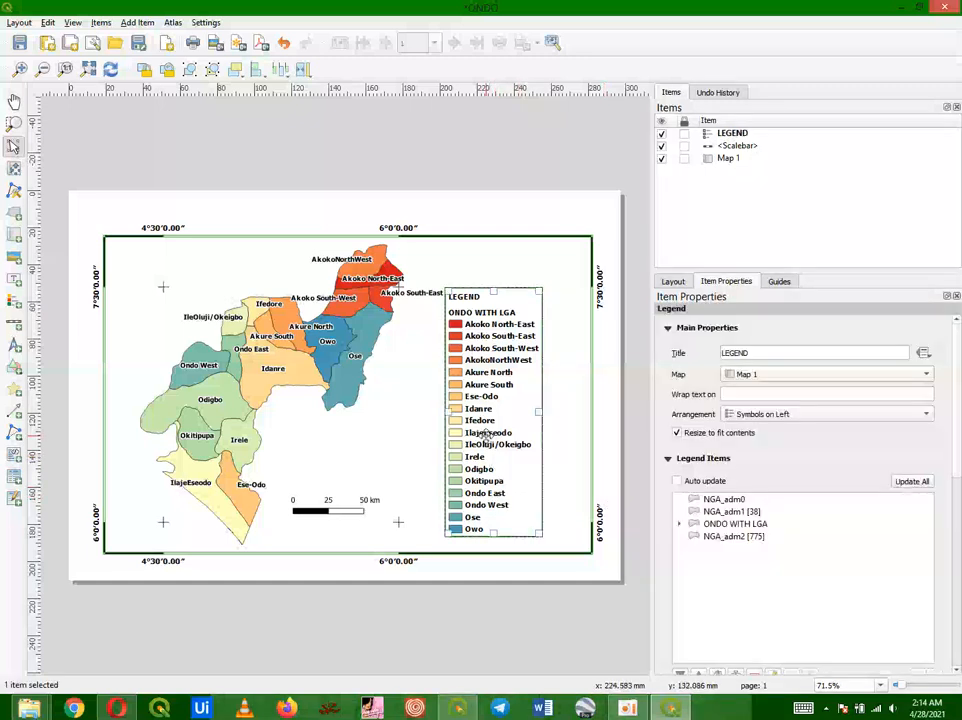
key(Right)
key(Right)
key(Right)
key(Right)
key(Right)
key(Right)
key(Right)
key(Right)
key(Right)
key(Right)
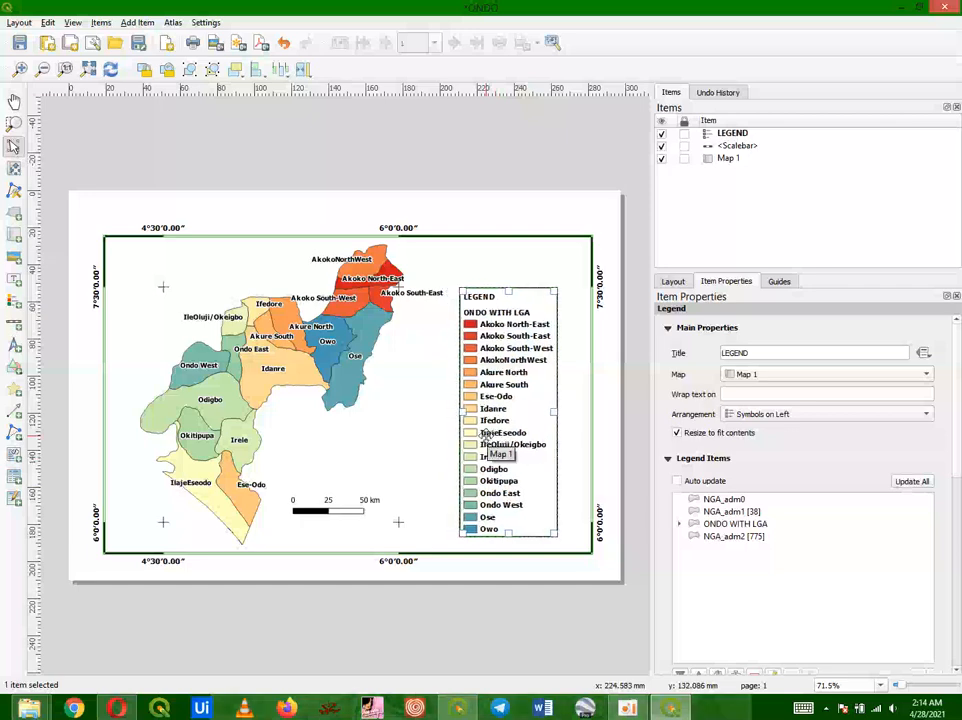
key(Right)
key(Right)
key(Right)
key(Right)
key(Right)
key(Right)
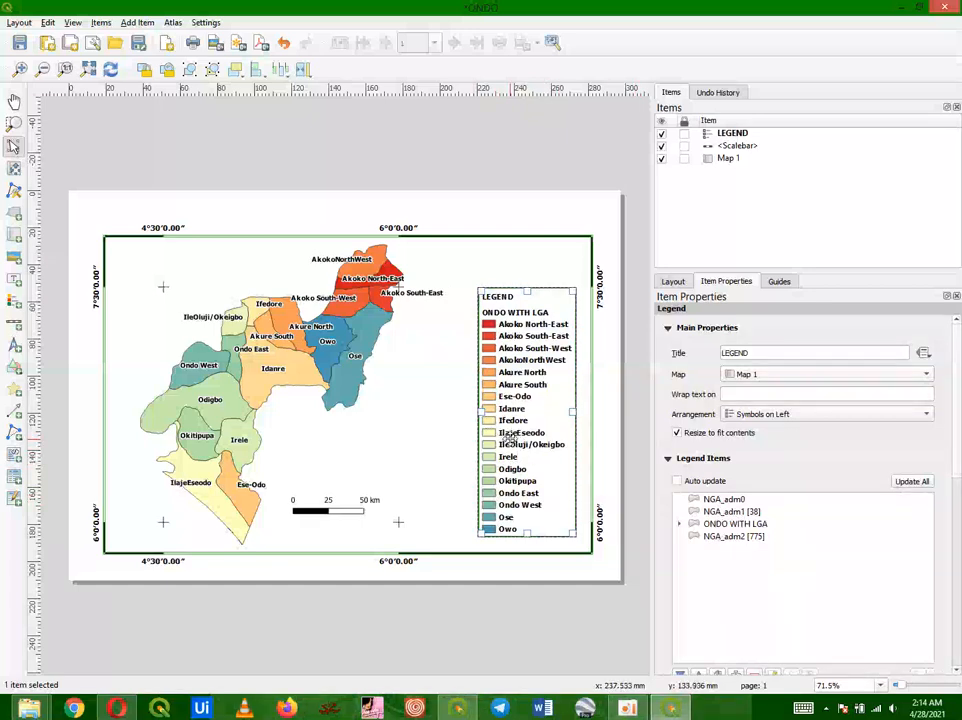
mouse_move(509, 439)
mouse_down()
mouse_move(474, 434)
mouse_move(516, 435)
mouse_up()
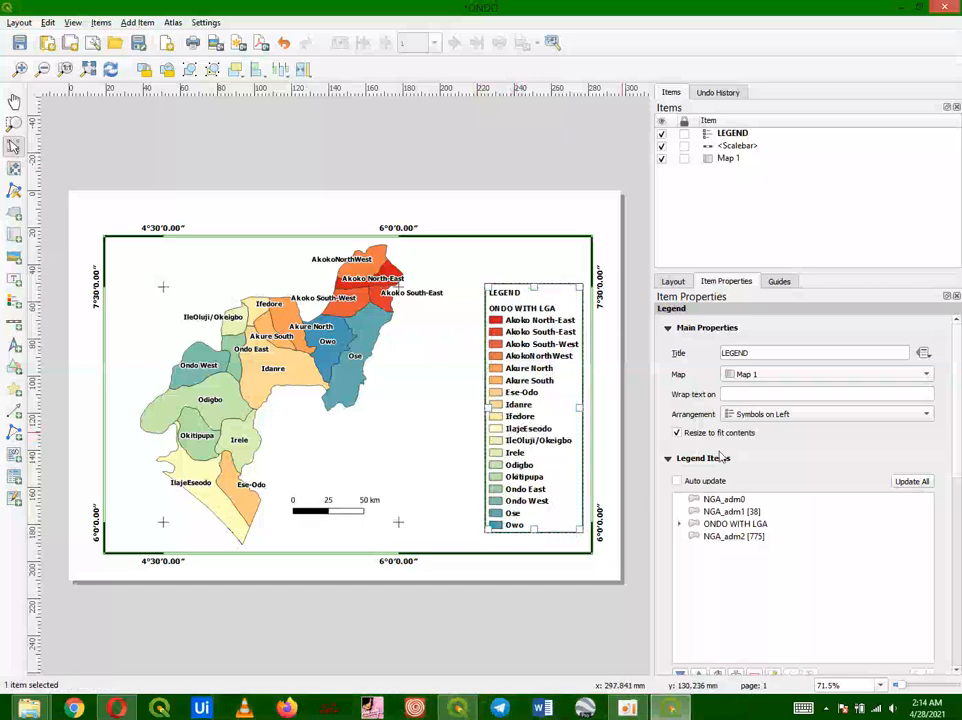
Step: Browse the legend's position and size, columns and spacing property sections
drag(954, 414, 959, 568)
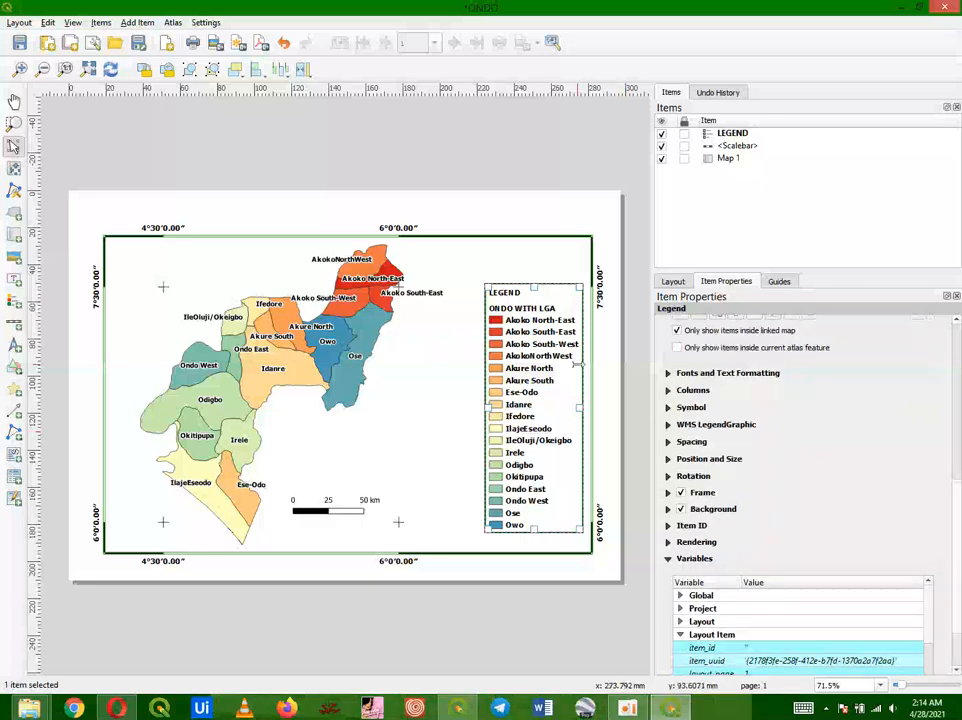
click(451, 203)
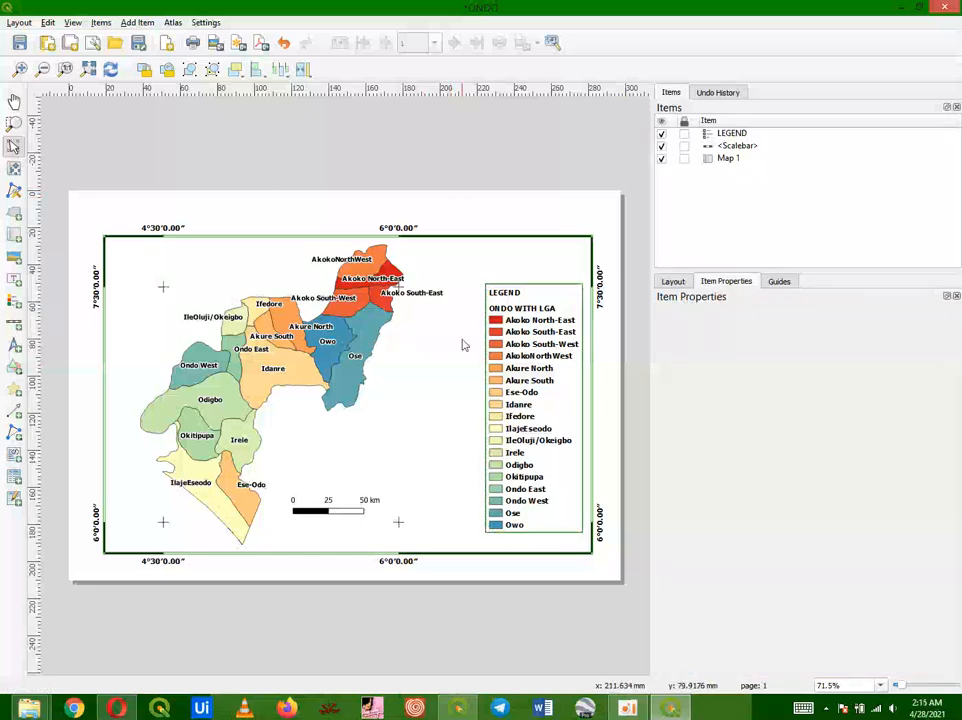
click(520, 358)
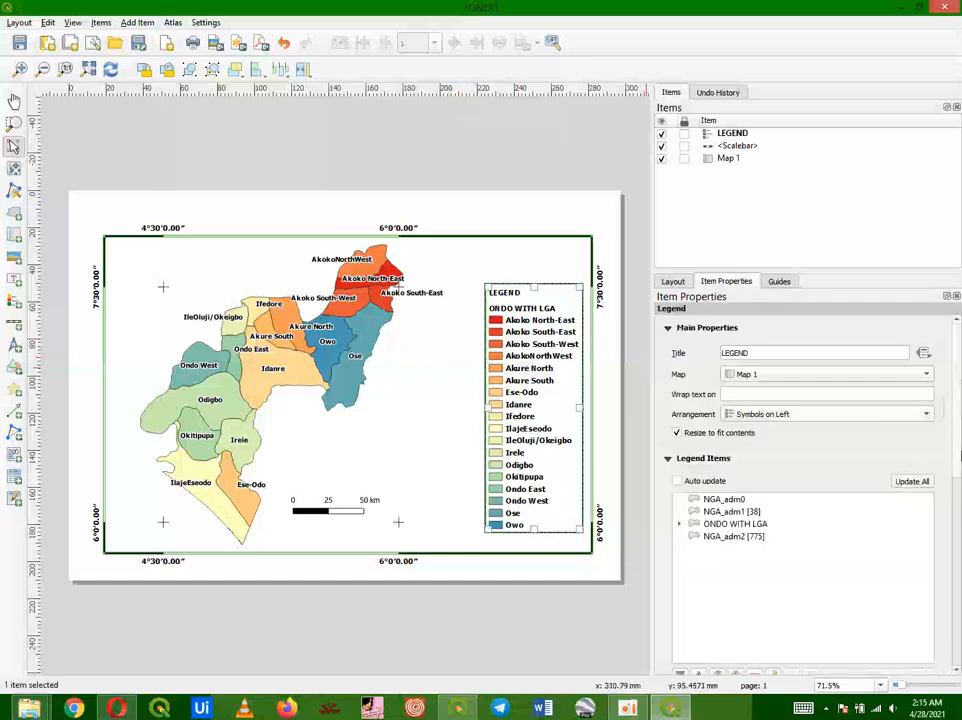
scroll(950, 456, down, 10)
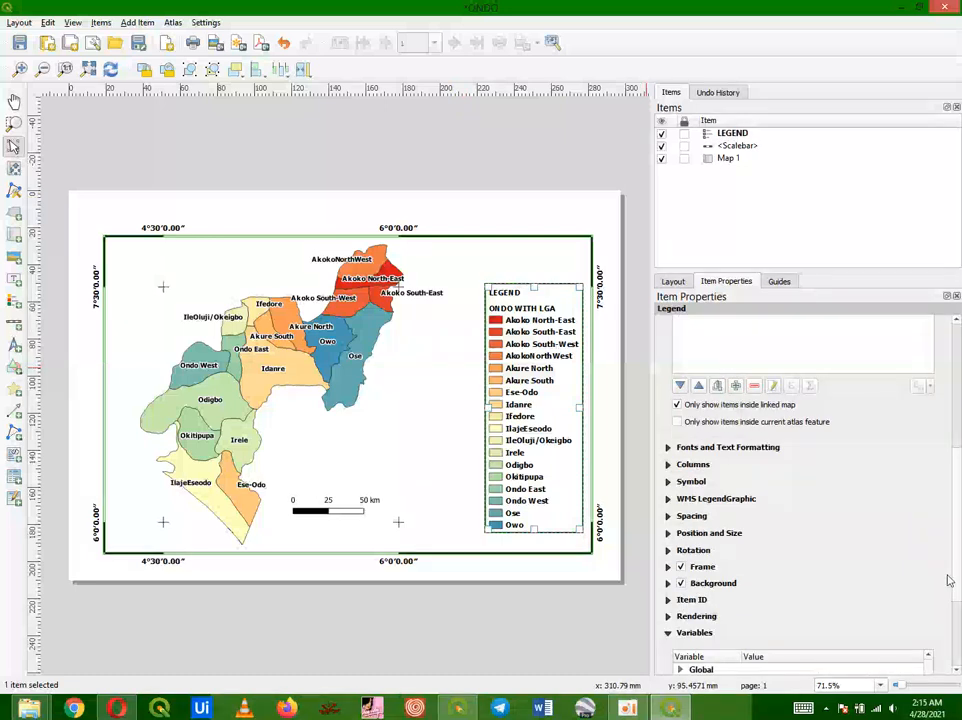
click(668, 533)
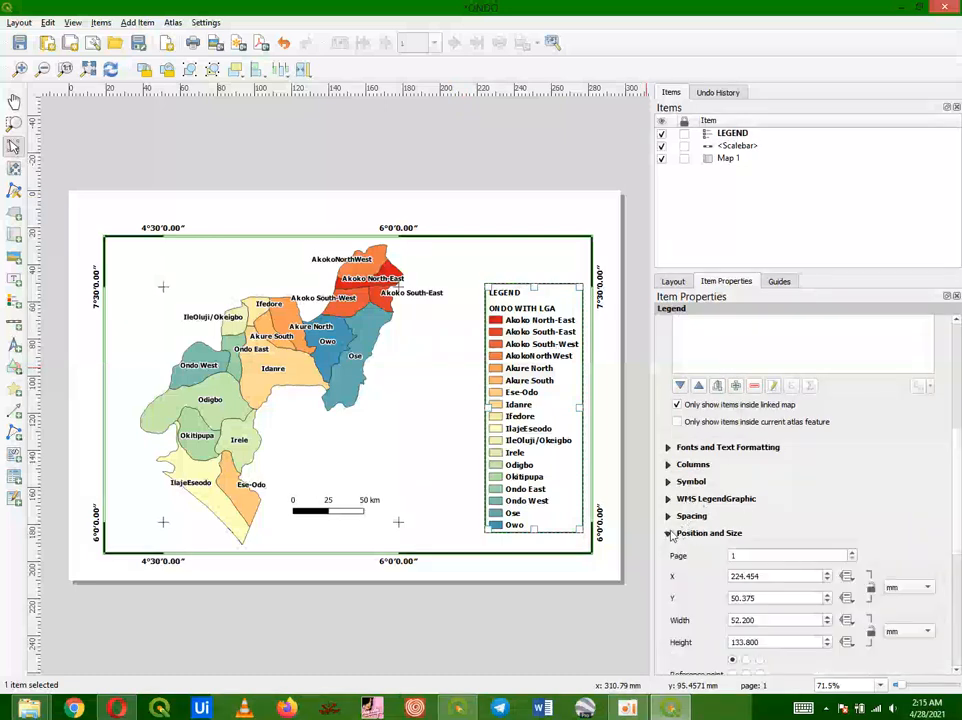
click(668, 534)
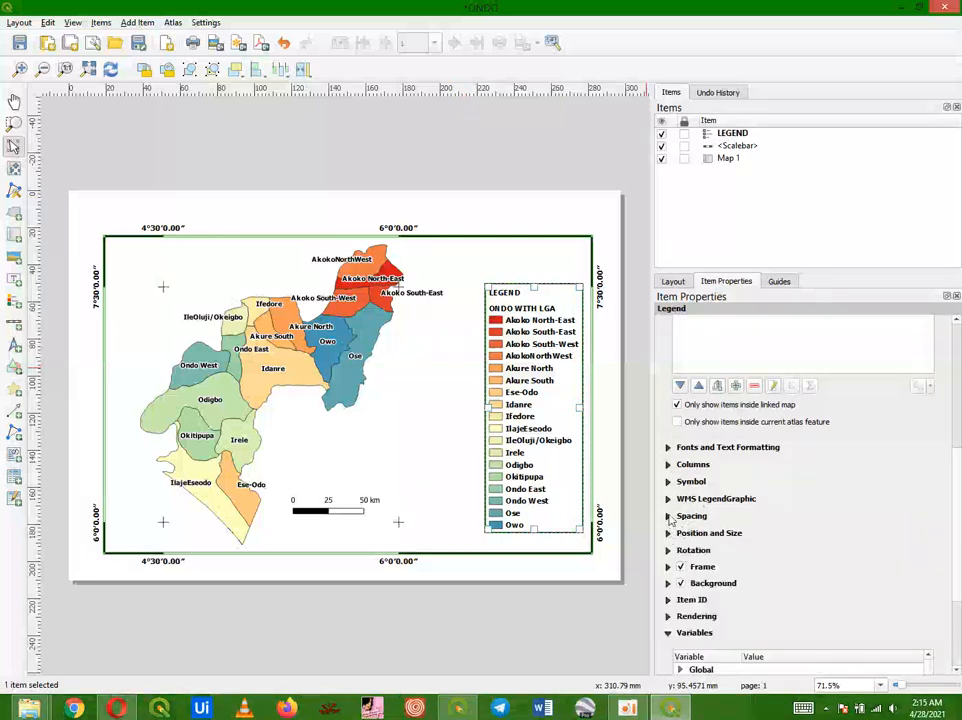
click(668, 447)
scroll(846, 550, down, 5)
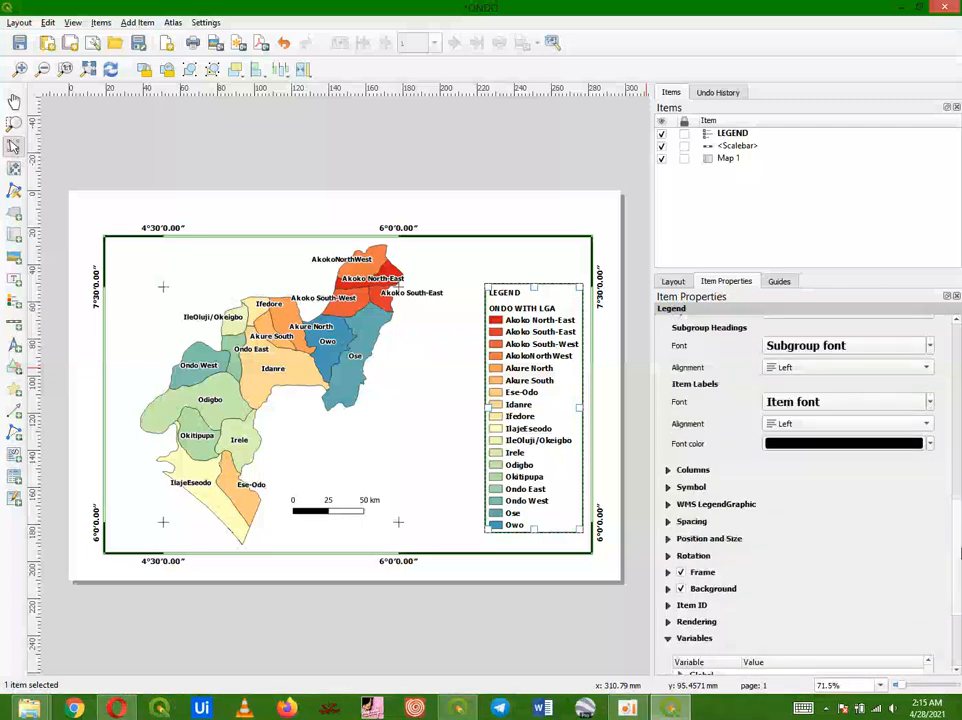
drag(961, 576, 961, 572)
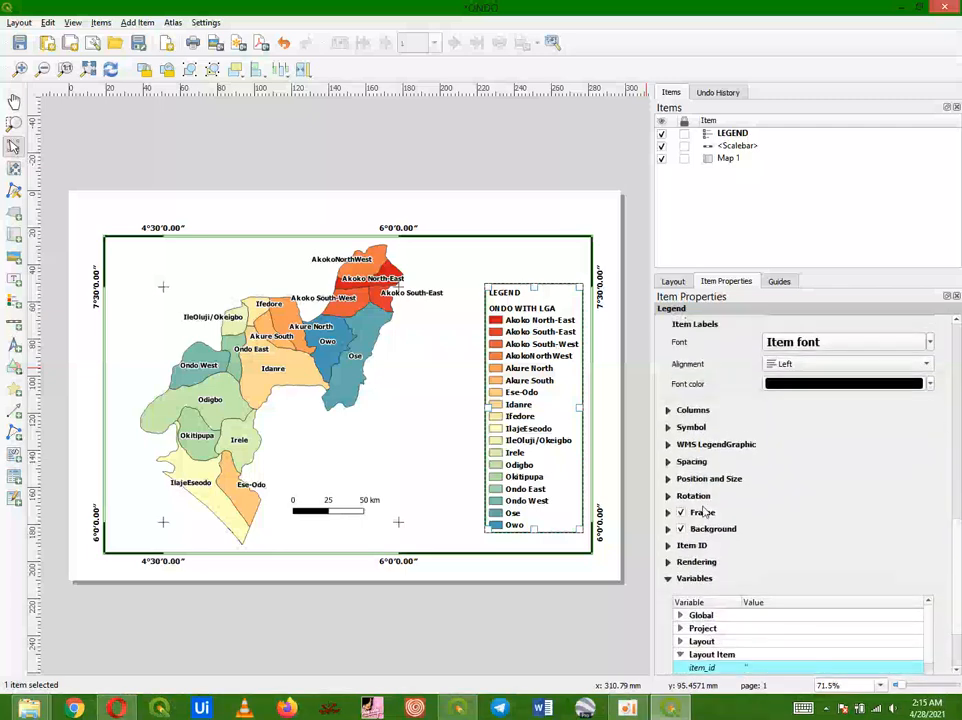
click(667, 411)
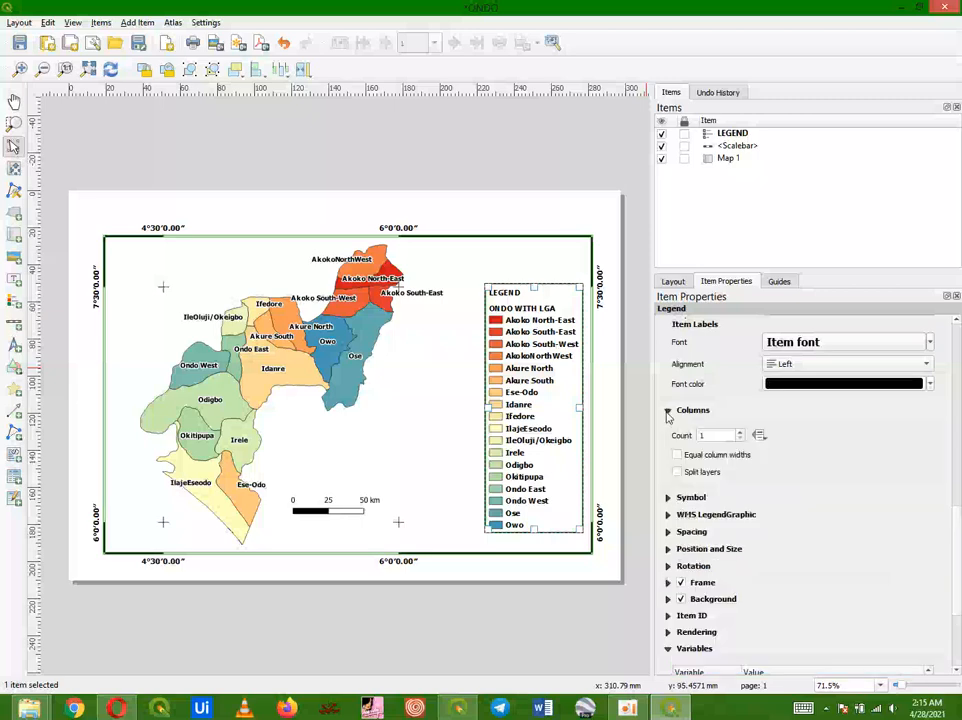
click(667, 411)
click(668, 462)
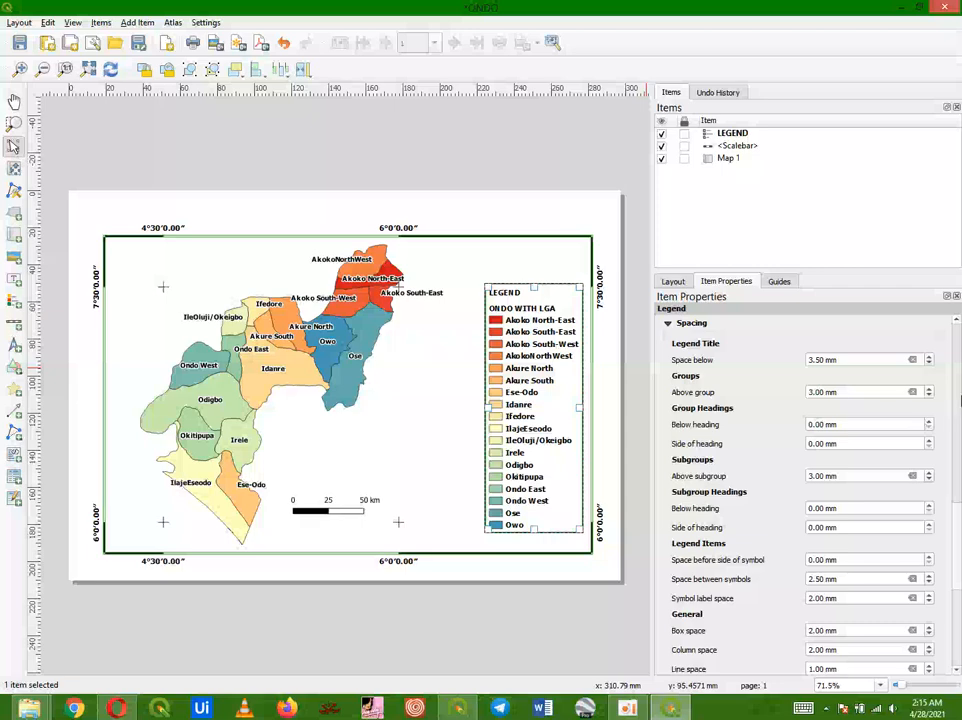
click(667, 324)
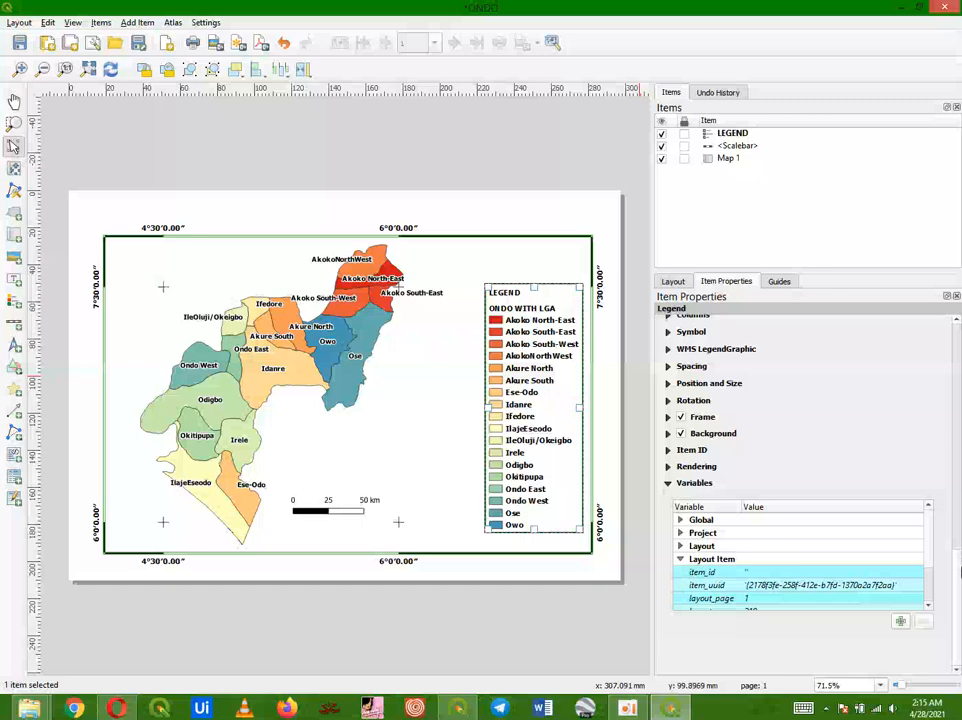
drag(959, 570, 870, 358)
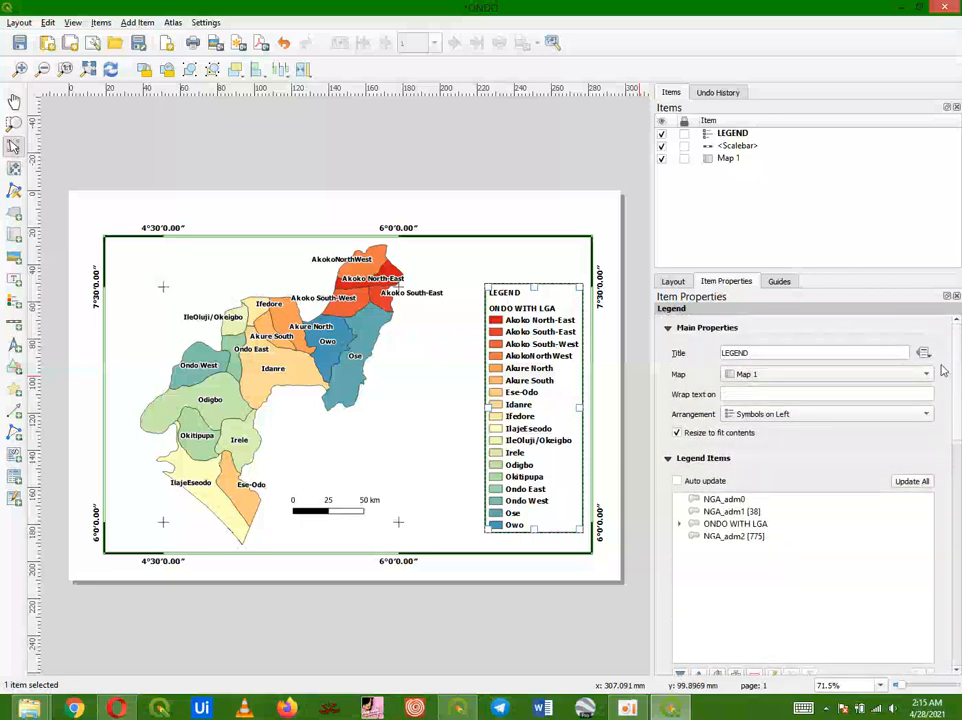
click(882, 373)
click(865, 380)
click(876, 413)
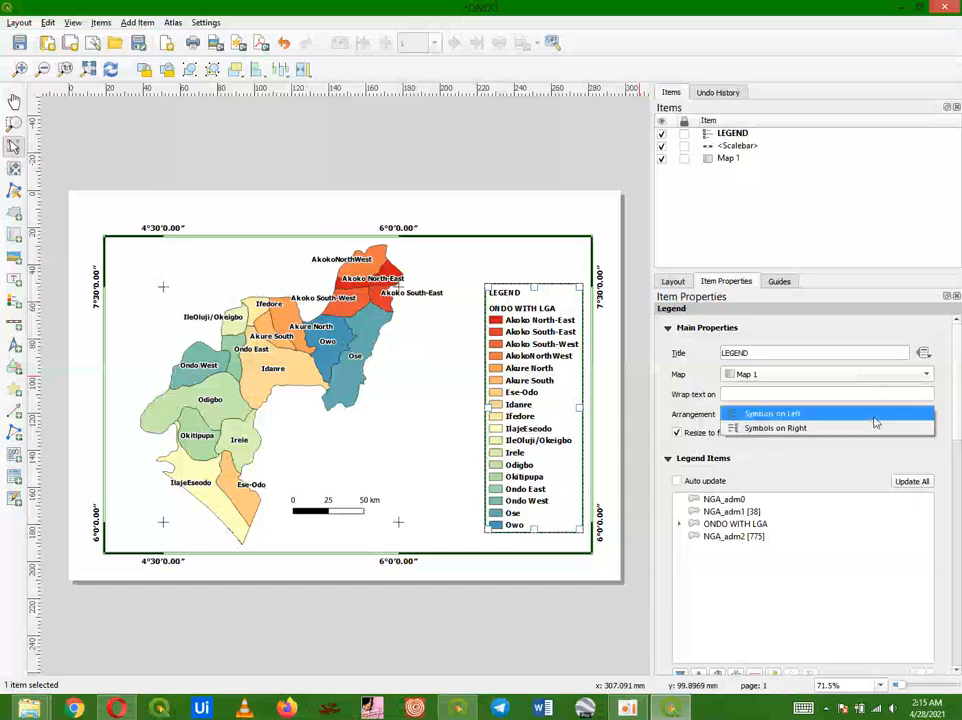
click(859, 415)
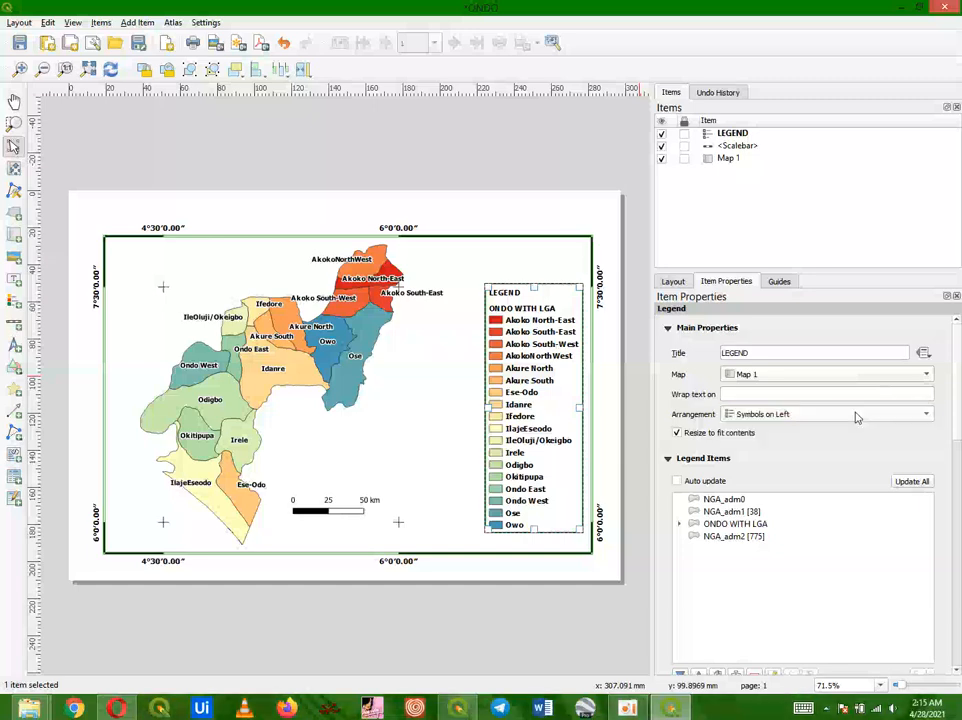
click(398, 459)
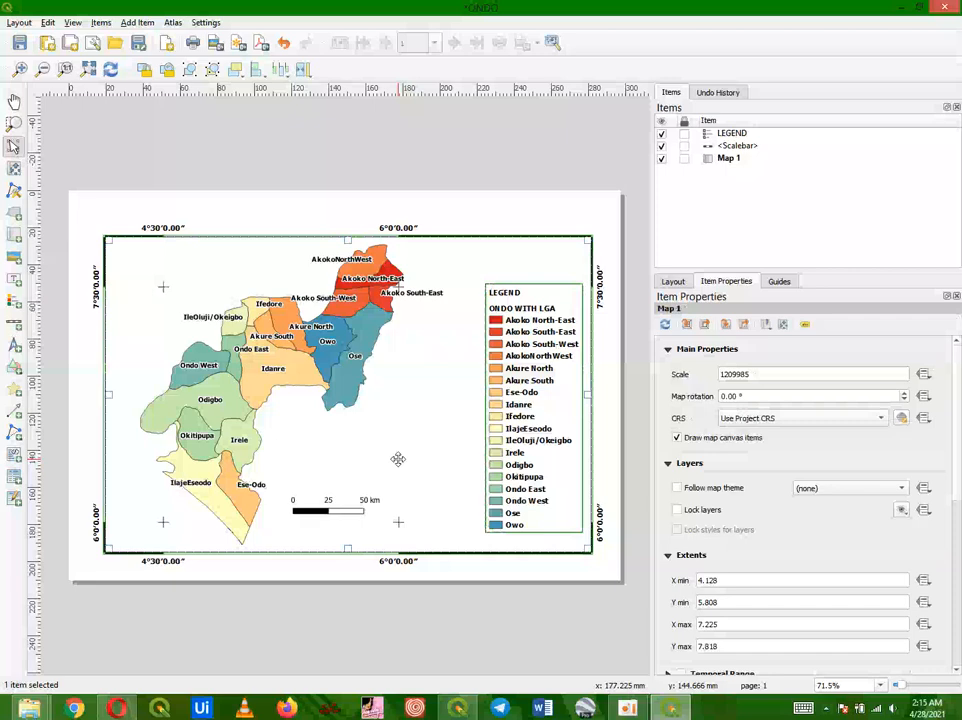
click(538, 337)
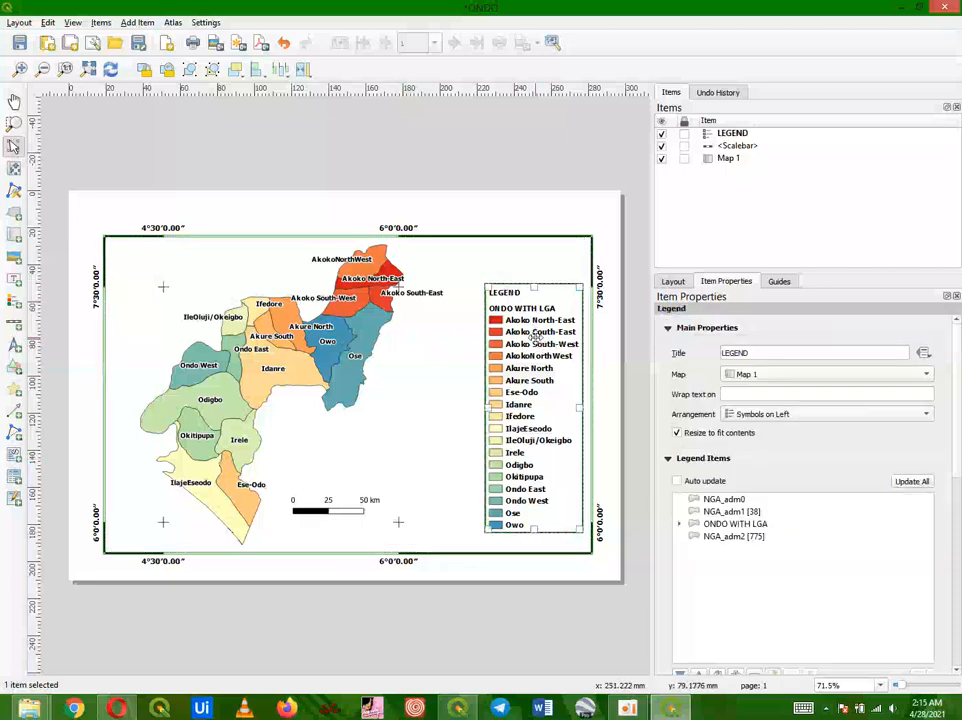
click(395, 380)
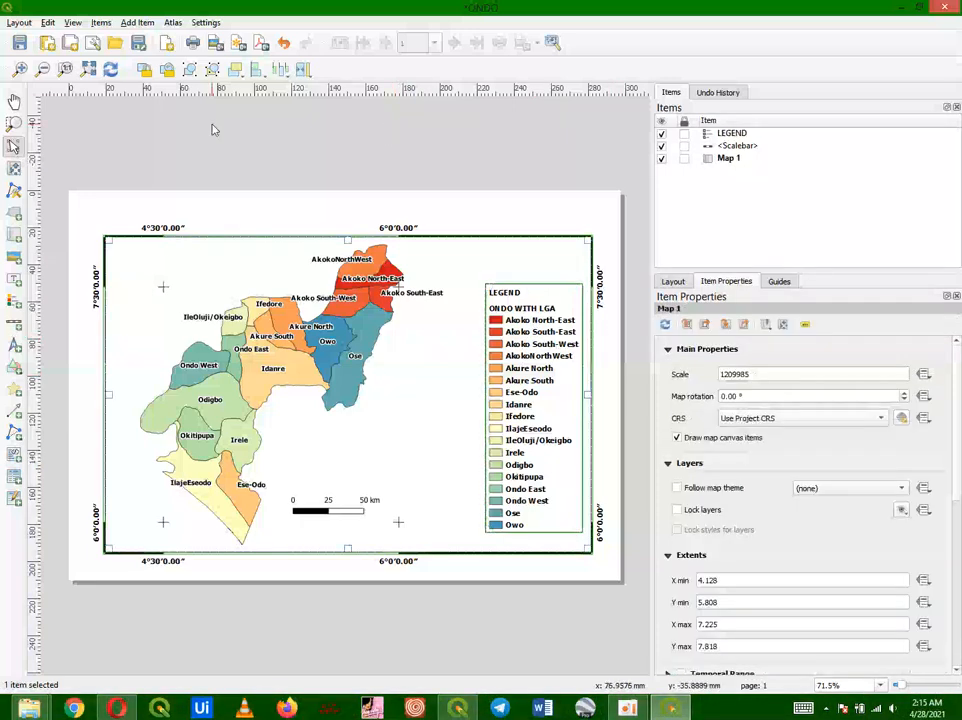
Step: Add a north arrow in the map's upper-right corner, above the legend
click(131, 23)
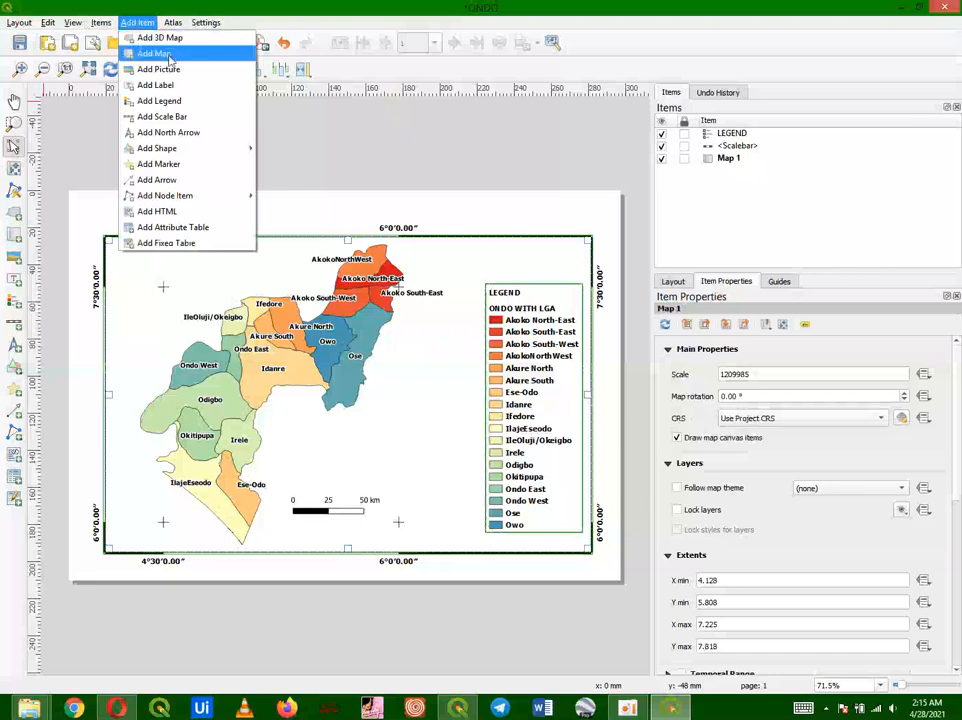
click(180, 132)
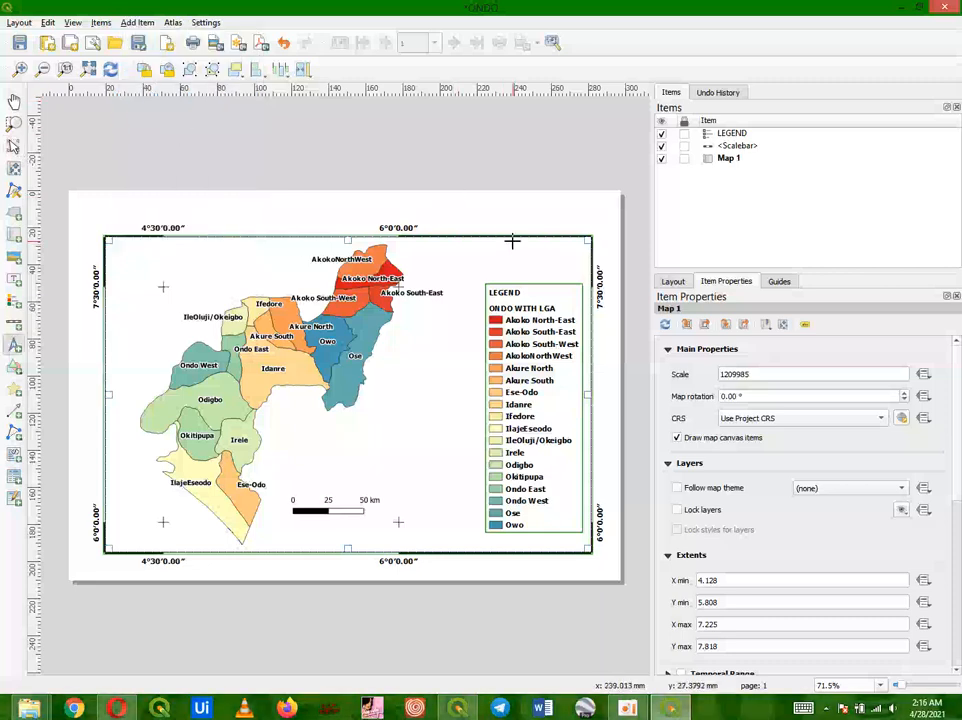
drag(512, 242, 557, 283)
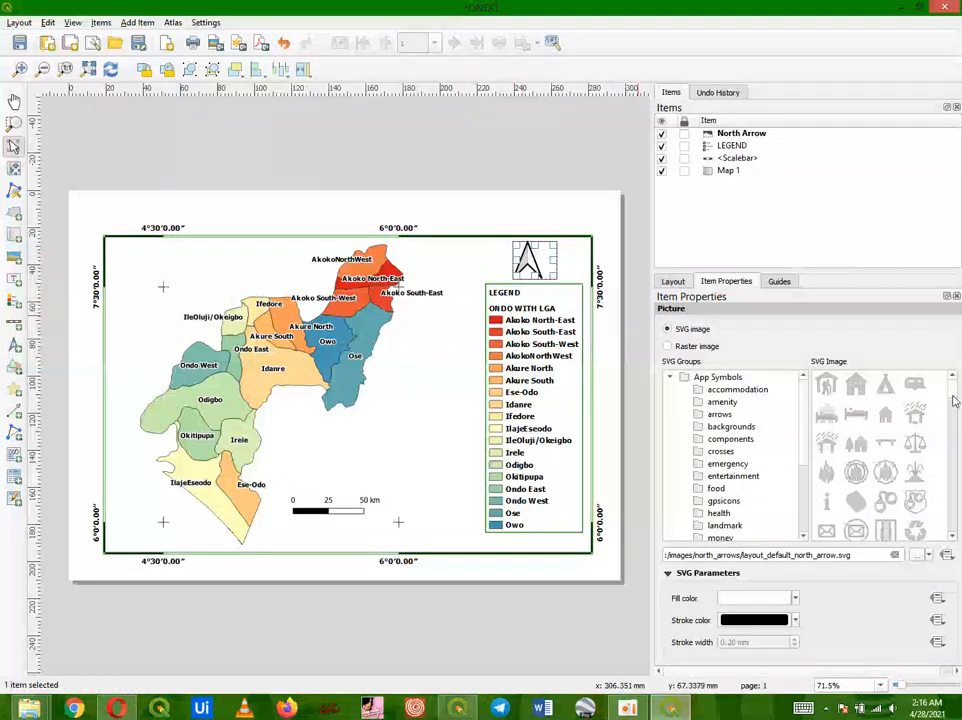
Step: Set the north arrow's stroke and fill colours to green
click(795, 620)
click(726, 601)
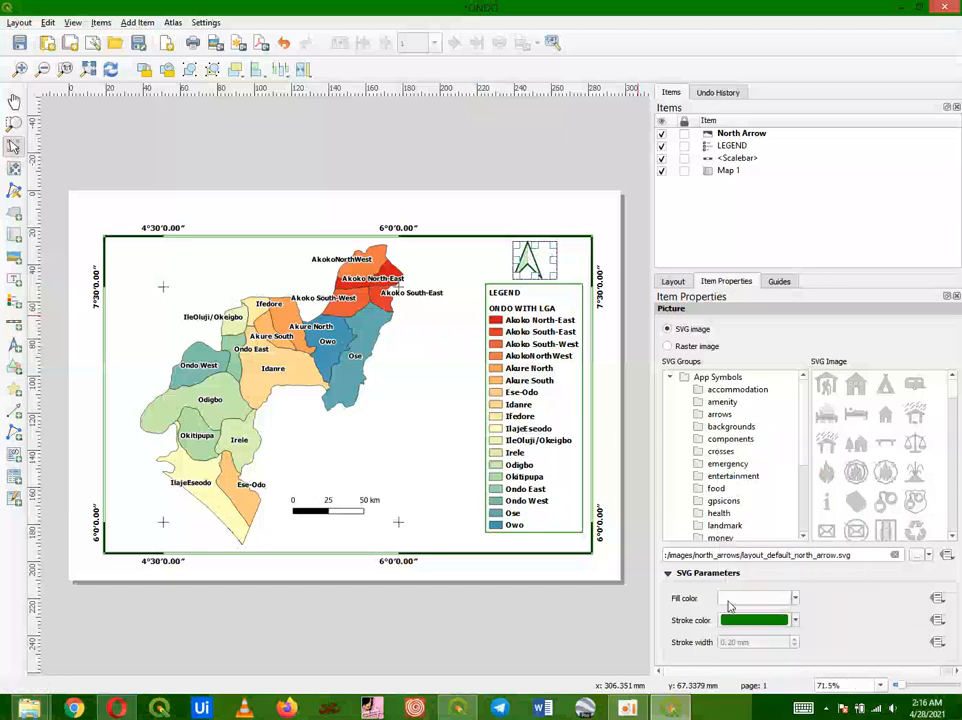
click(795, 598)
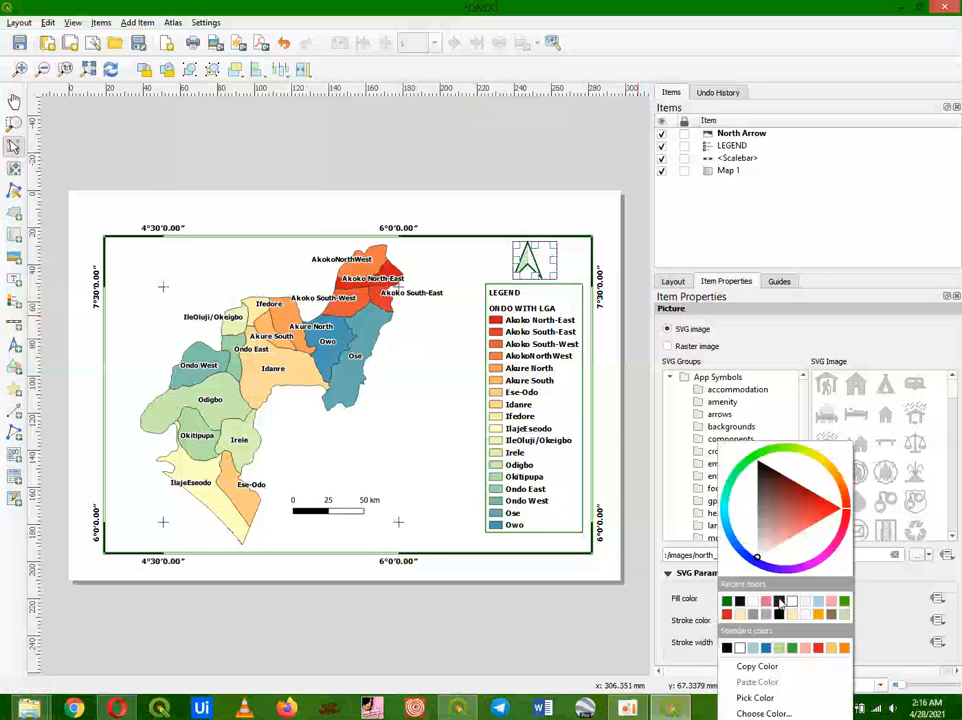
click(726, 601)
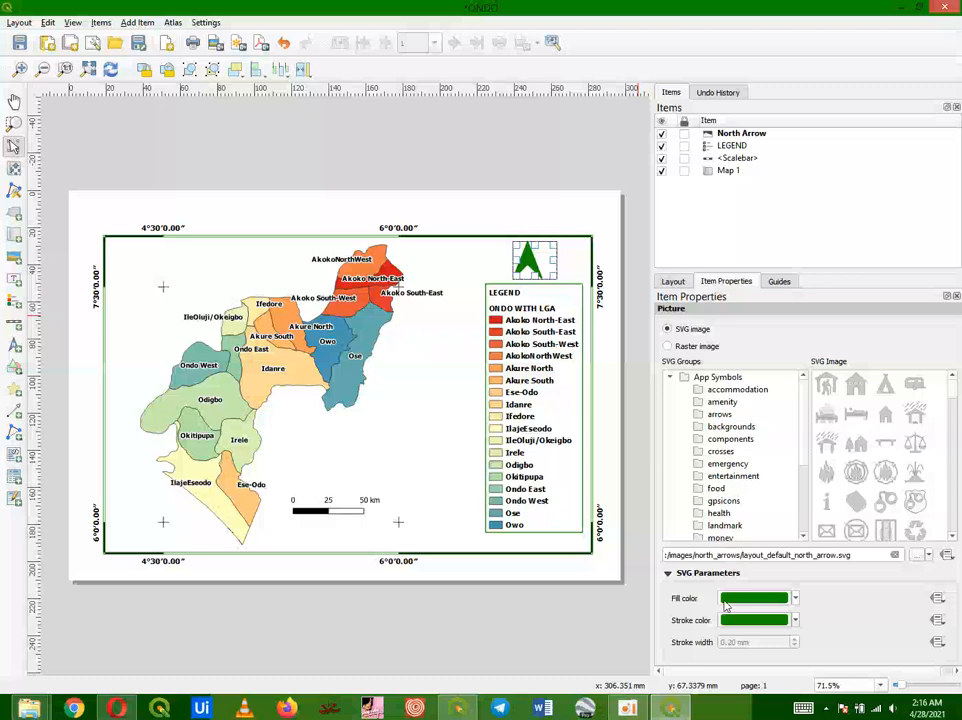
Step: Recolour the north arrow with a brighter green fill and clear its stroke colour
click(794, 598)
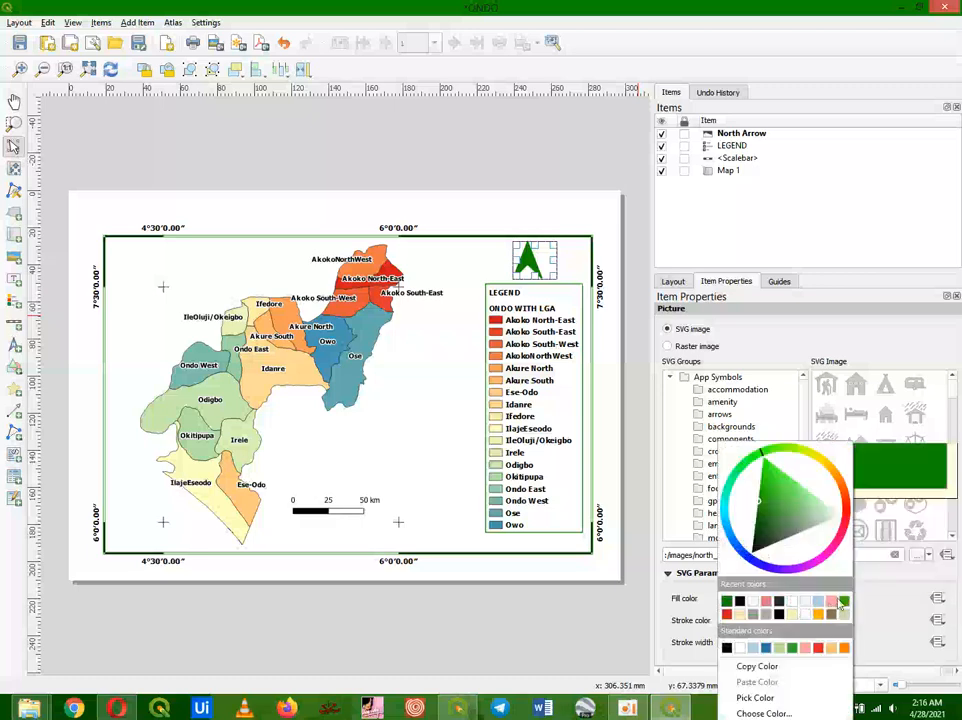
click(843, 602)
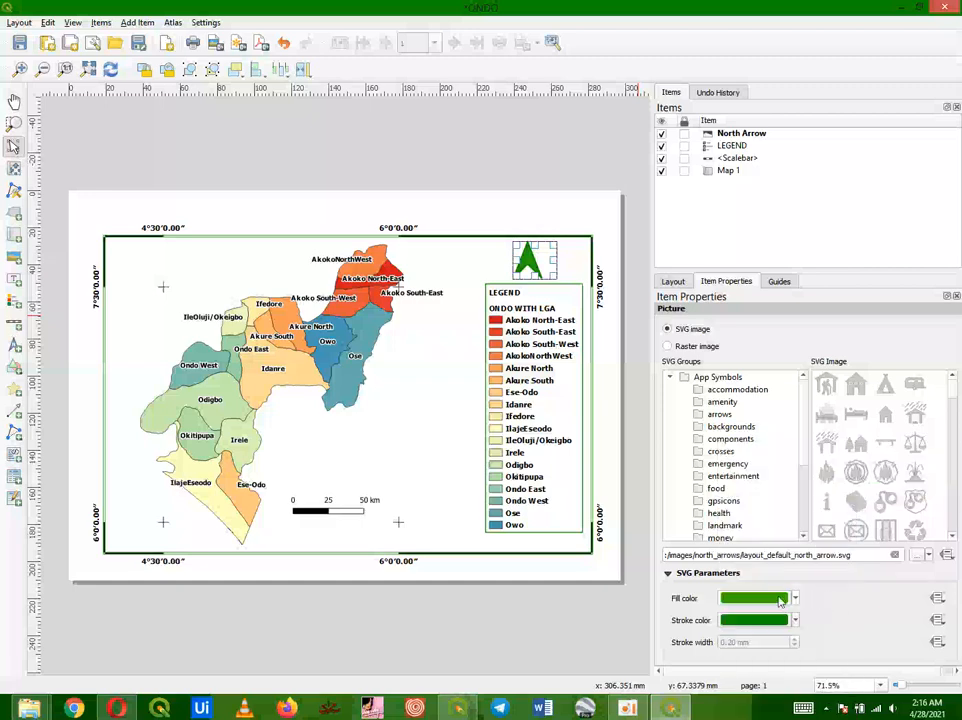
click(796, 621)
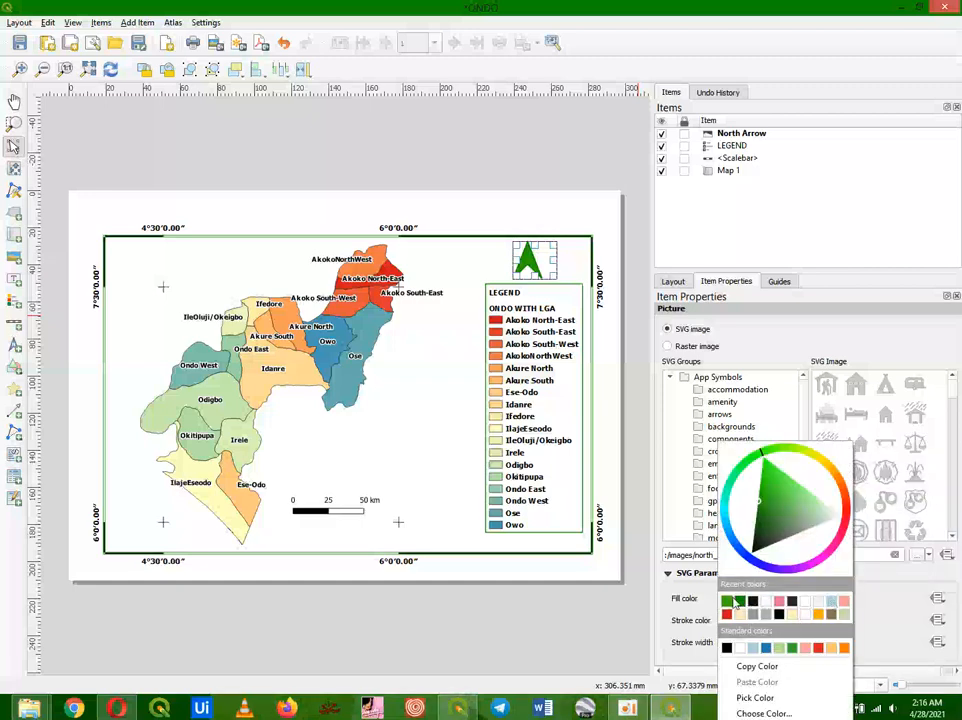
click(735, 601)
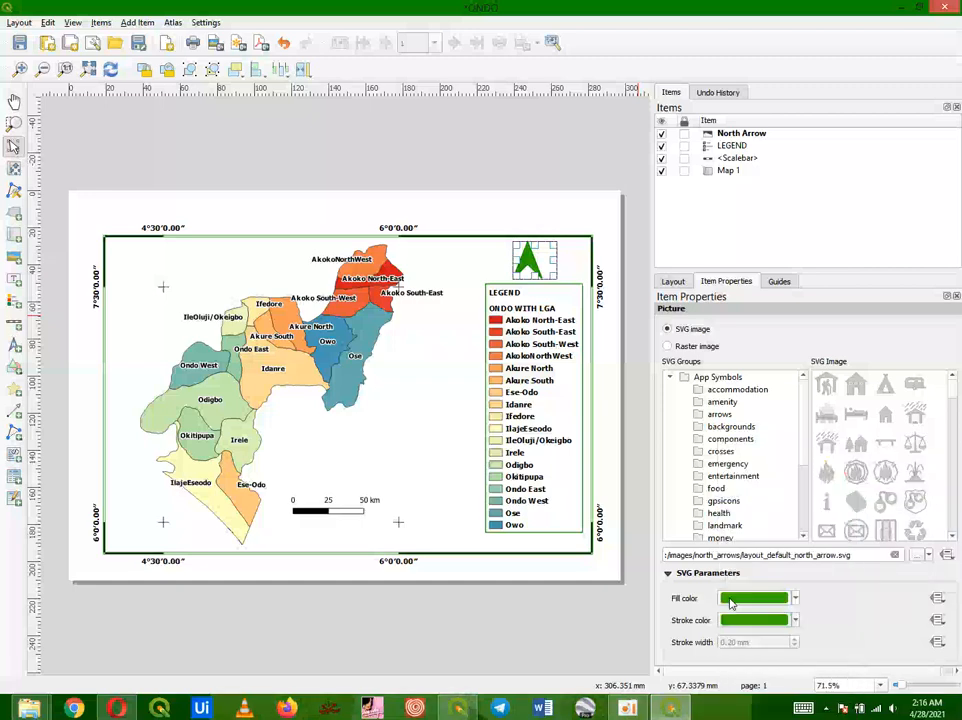
click(794, 599)
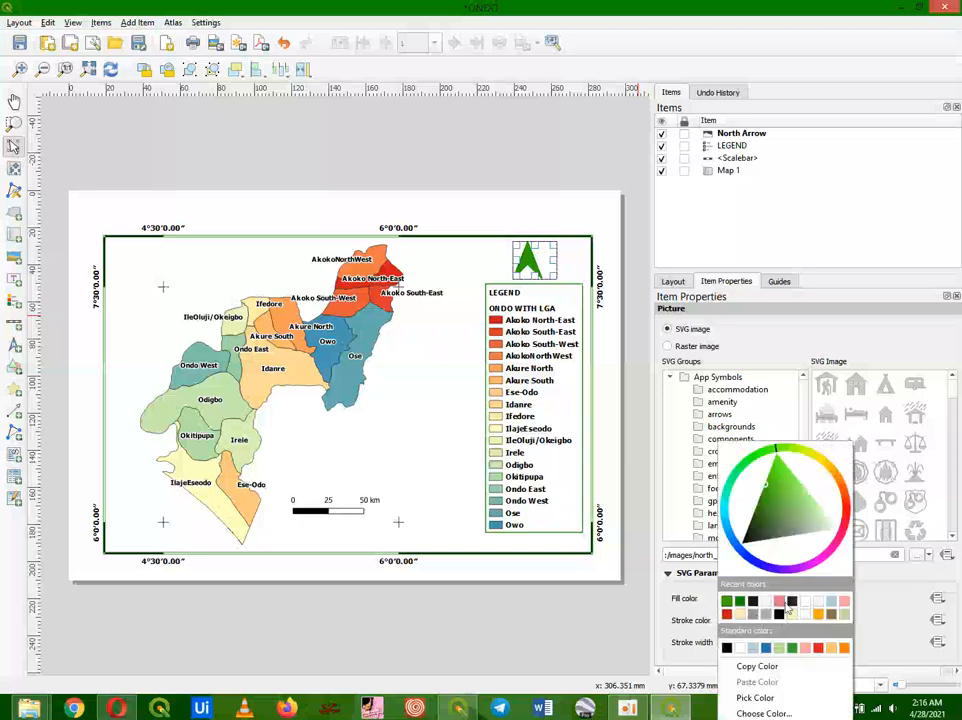
click(767, 602)
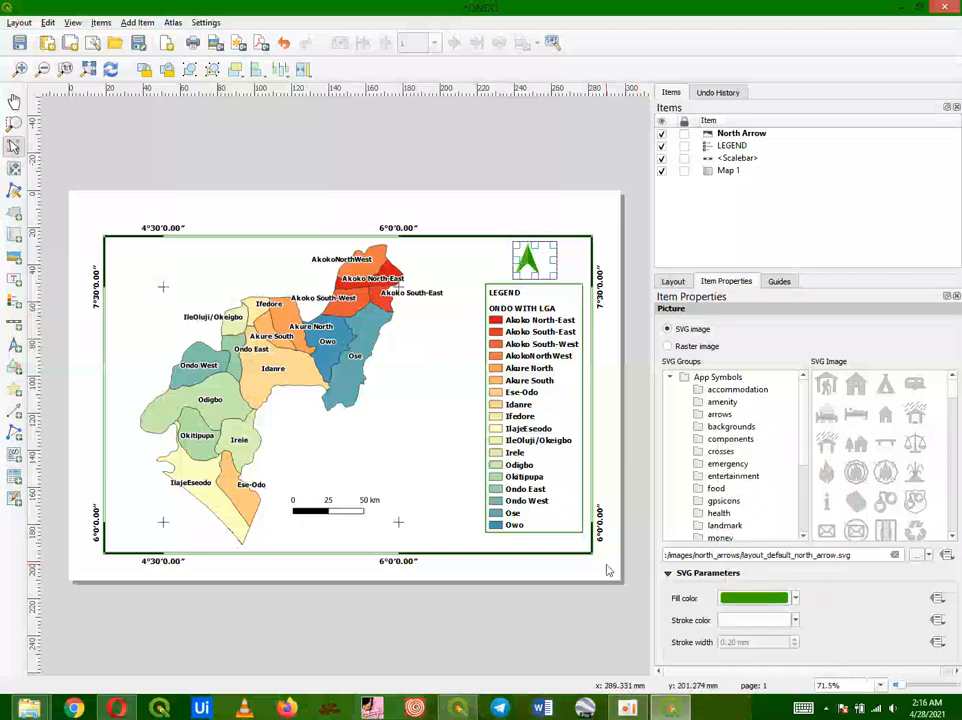
Step: Move the legend and the scale bar down toward the bottom edge of the map frame
click(426, 530)
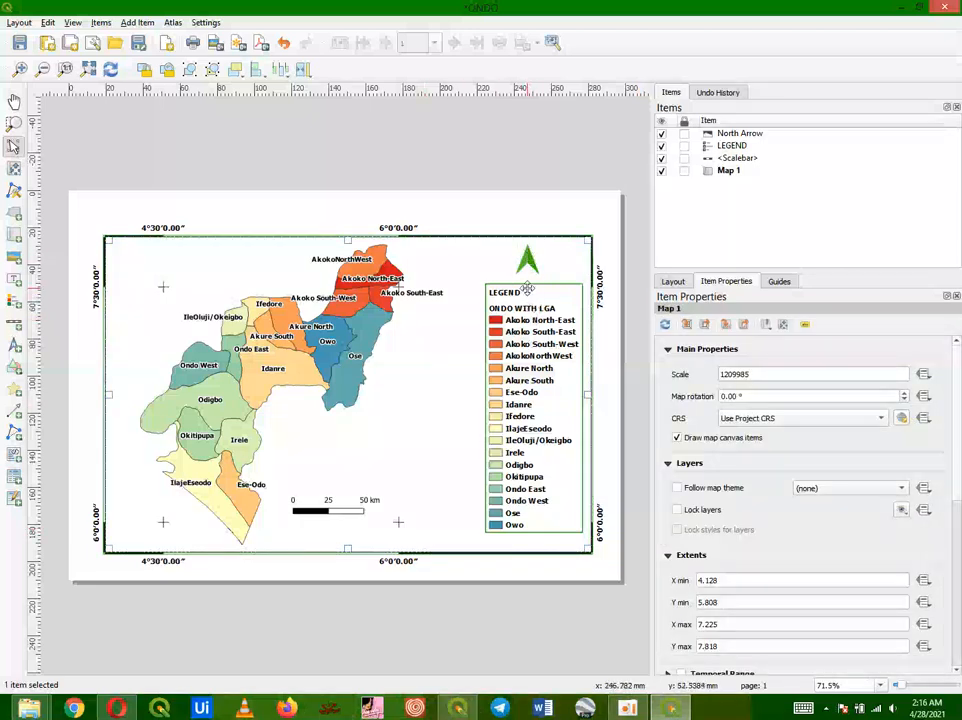
click(519, 343)
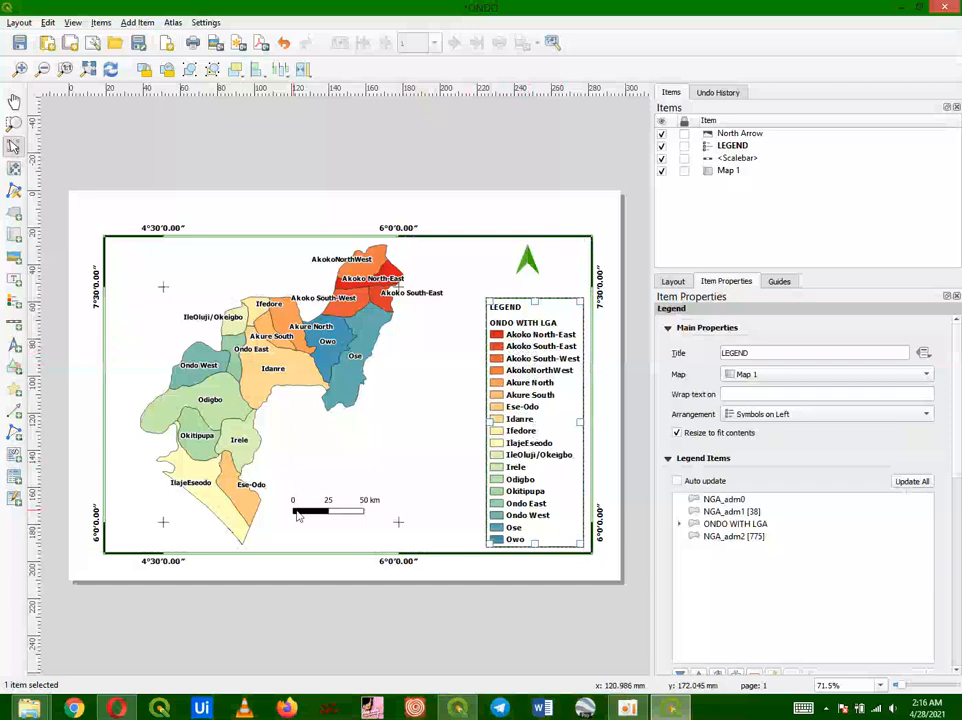
drag(305, 516, 328, 535)
click(398, 468)
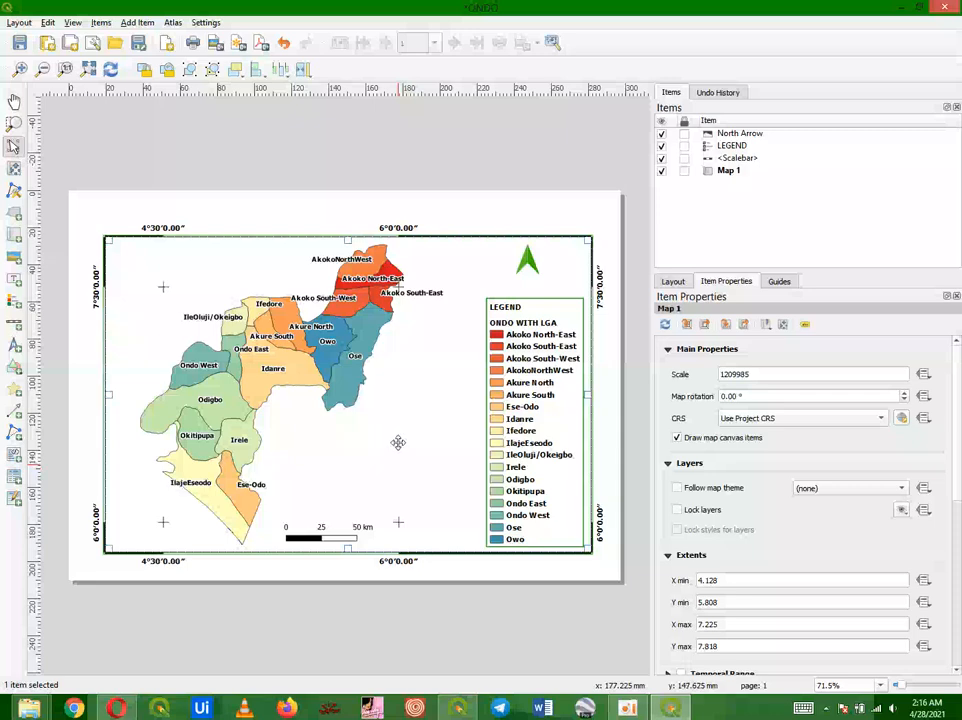
Step: Add a label in a wide box across the top of the page, above the map frame
click(137, 22)
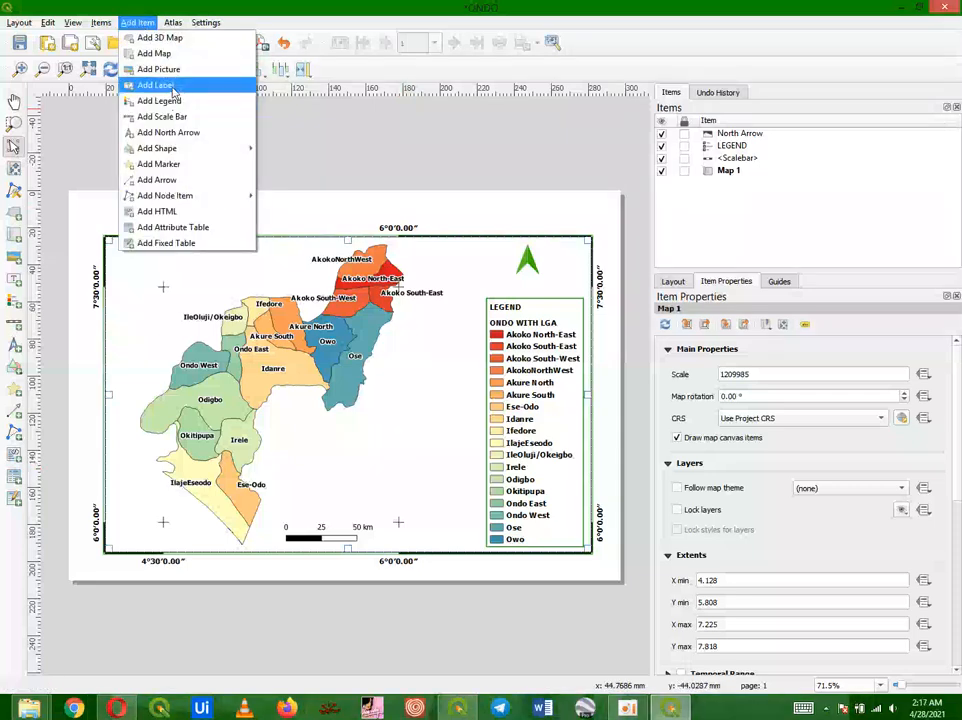
click(172, 89)
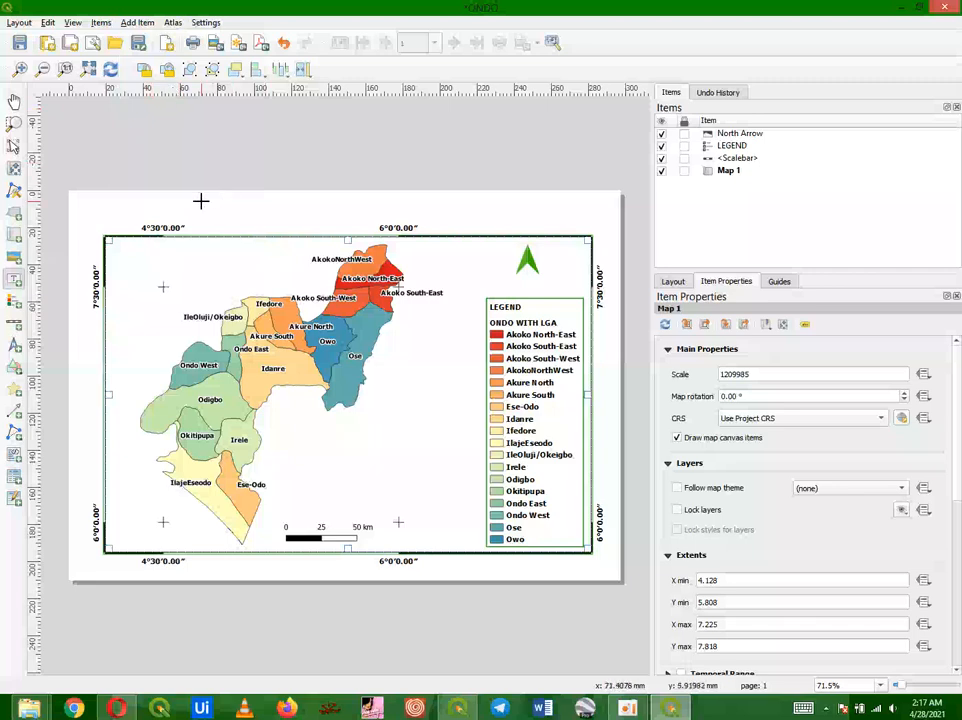
drag(201, 202, 459, 211)
drag(505, 218, 515, 221)
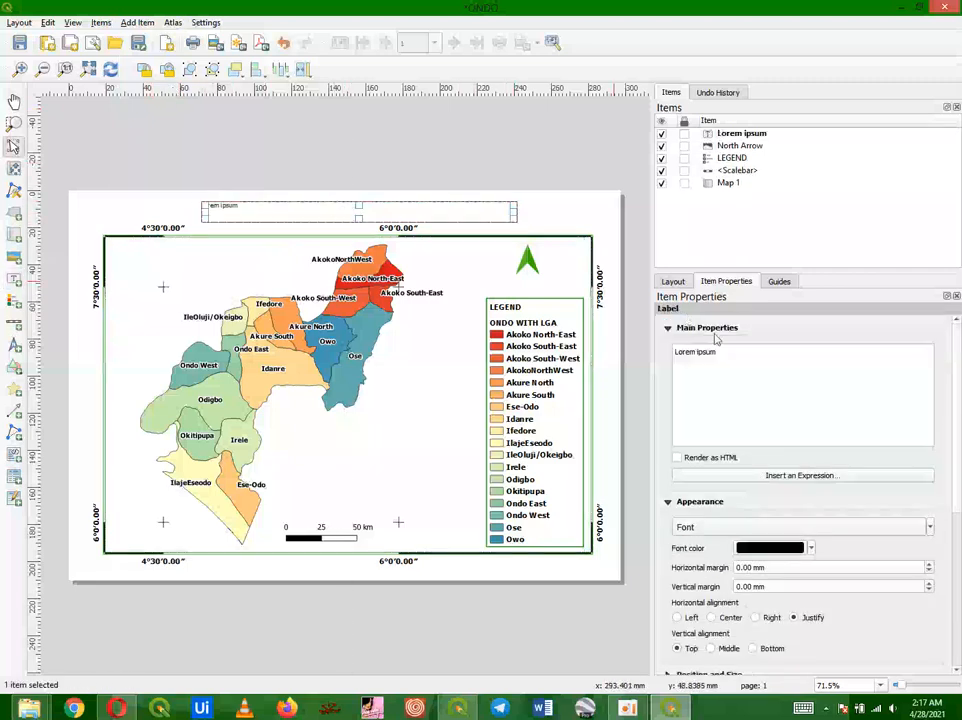
Step: Replace the label's text with LOCAL GOVERNMENT IN ONDO
drag(716, 352, 670, 360)
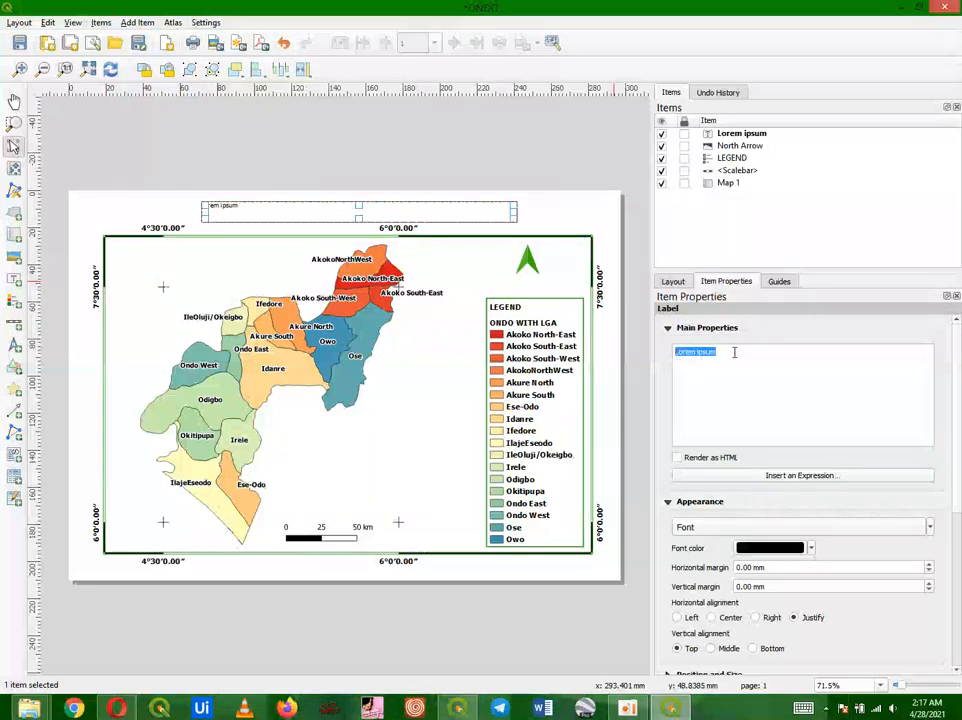
text(O)
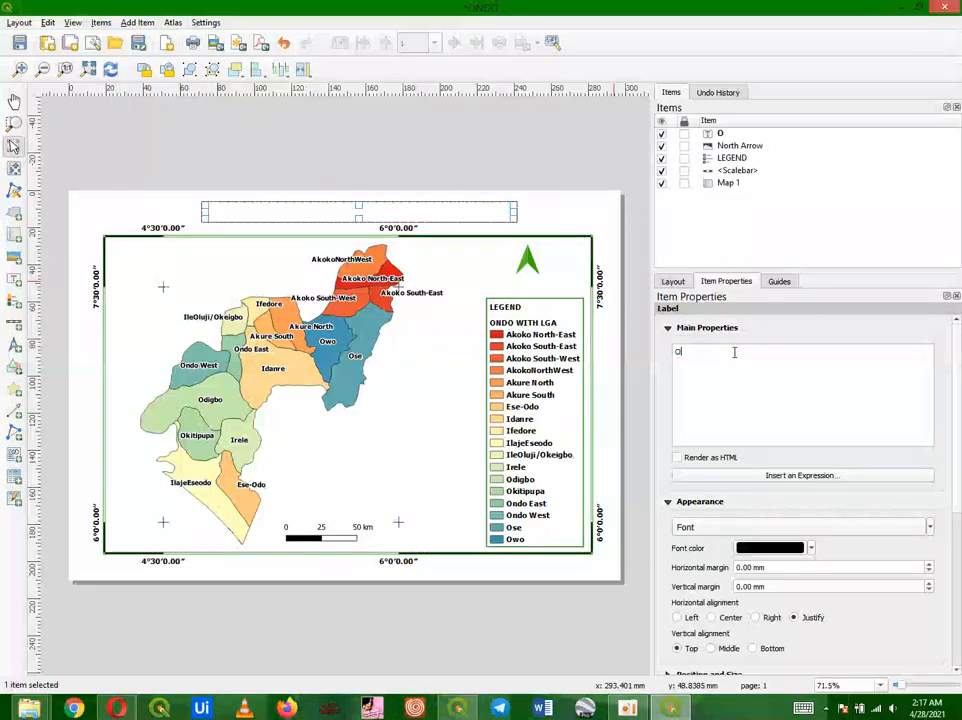
text(NDO WITH LOCAL GO)
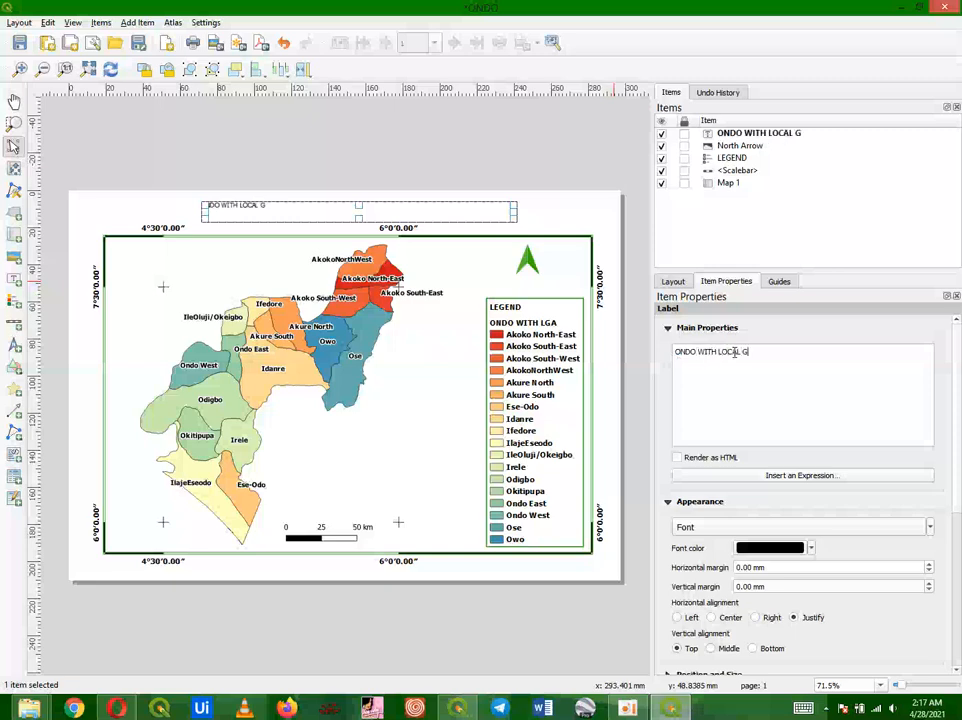
key(BackSpace)
key(BackSpace)
key(ctrl+a)
key(BackSpace)
text(LOCAL)
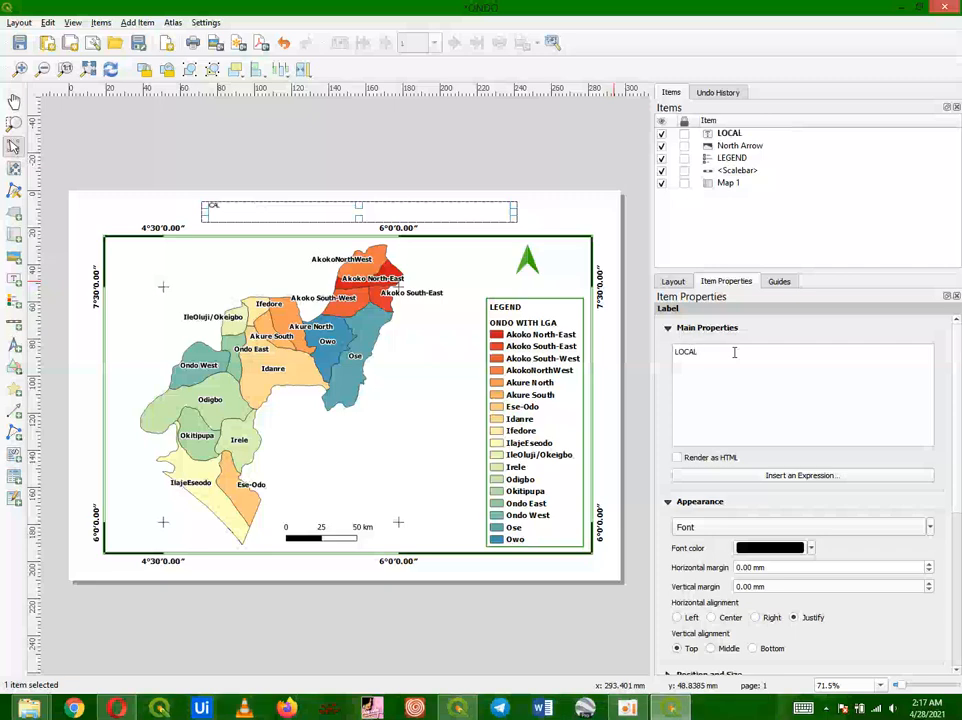
text( GOVEN)
key(BackSpace)
key(BackSpace)
text(RNMENT)
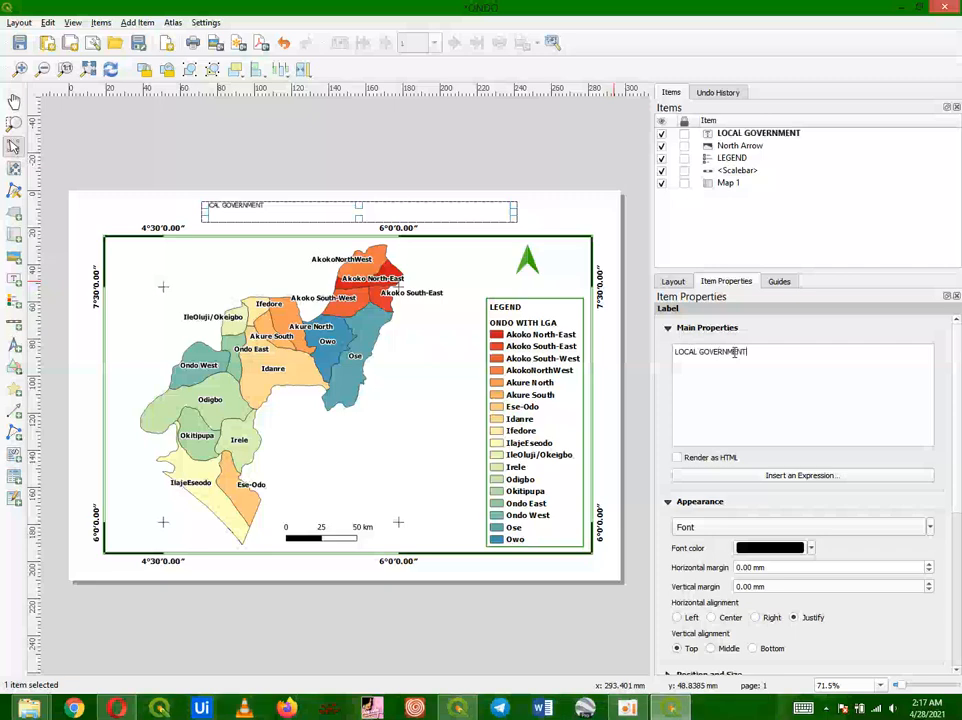
text( IN ONDO)
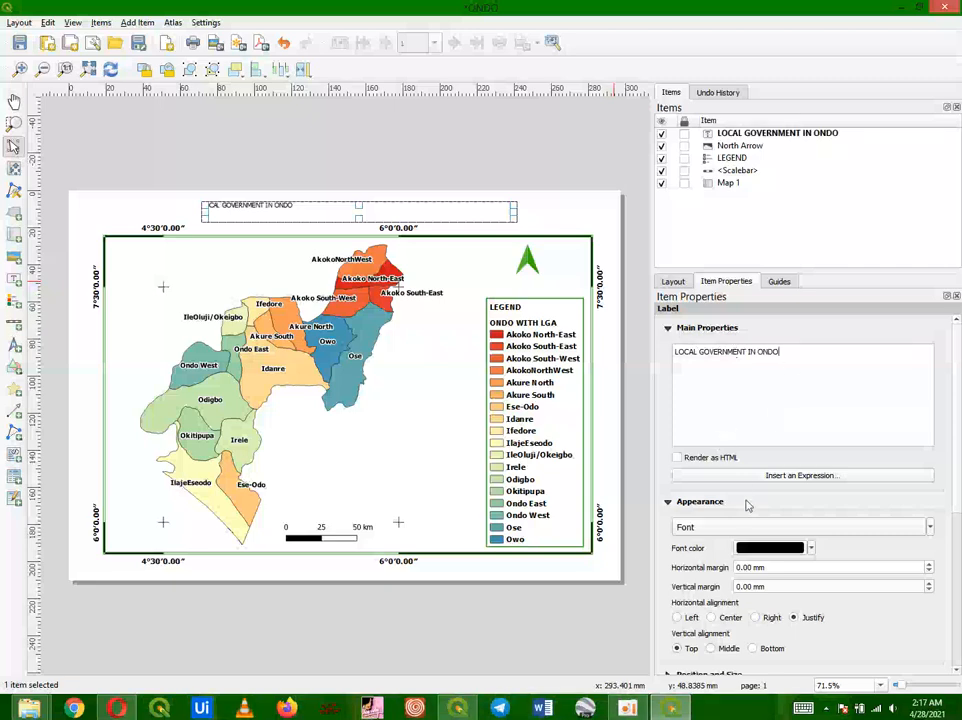
Step: Set the title label's font to bold, size 14
click(690, 527)
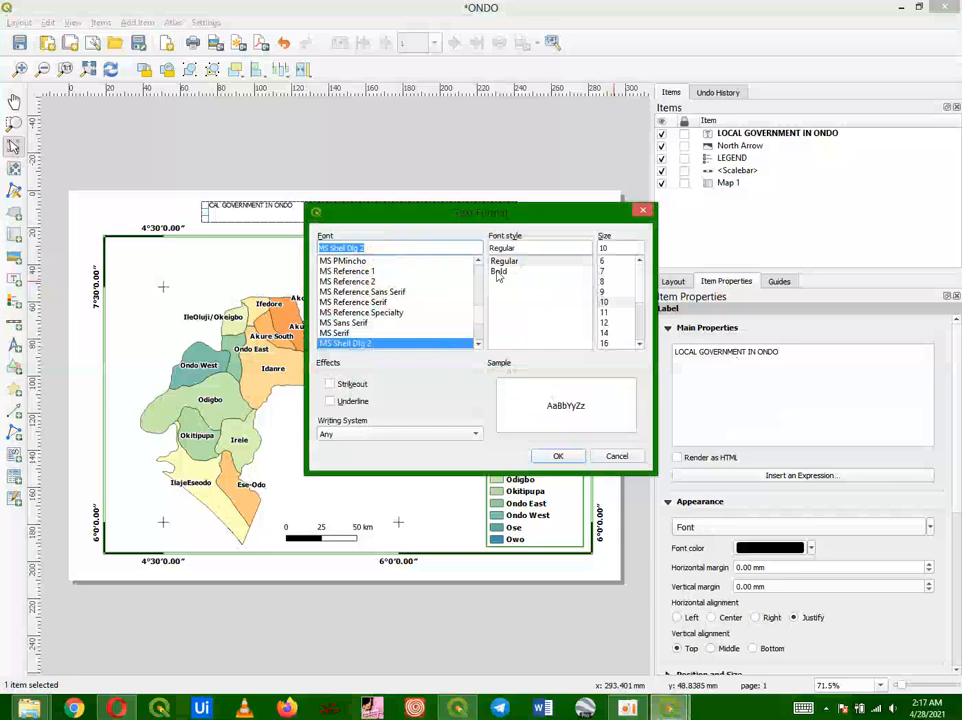
scroll(478, 322, up, 20)
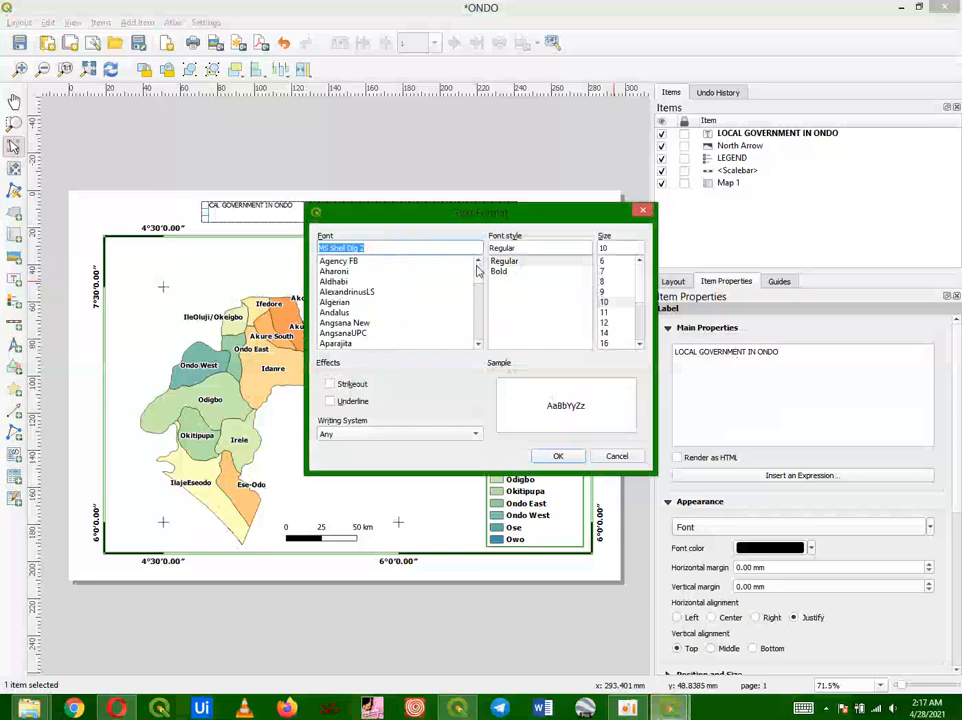
scroll(479, 278, down, 8)
scroll(483, 281, up, 8)
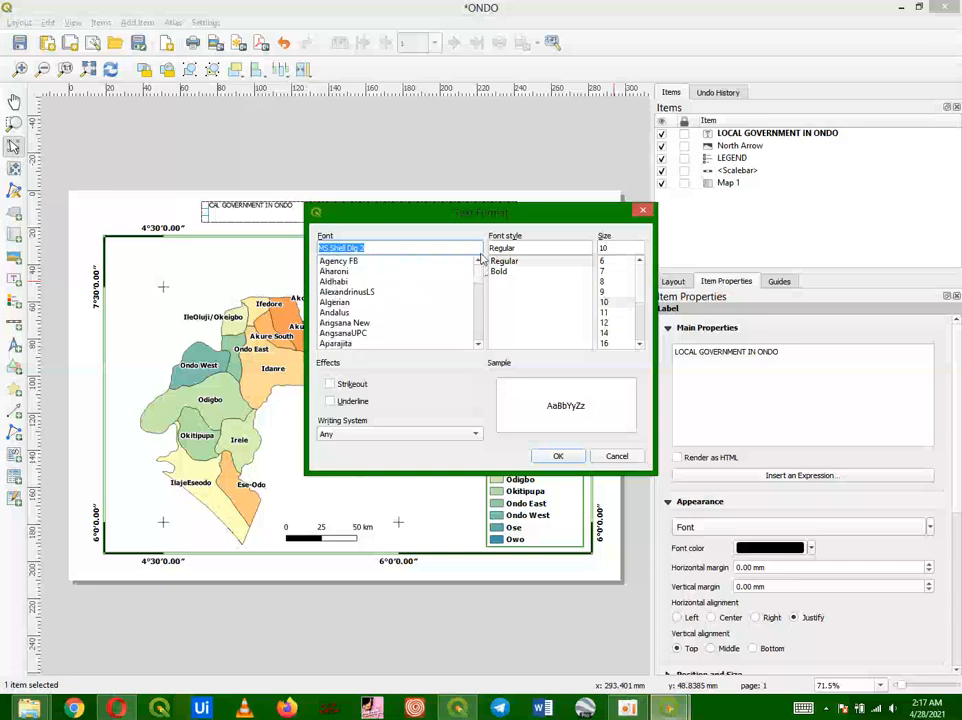
click(497, 273)
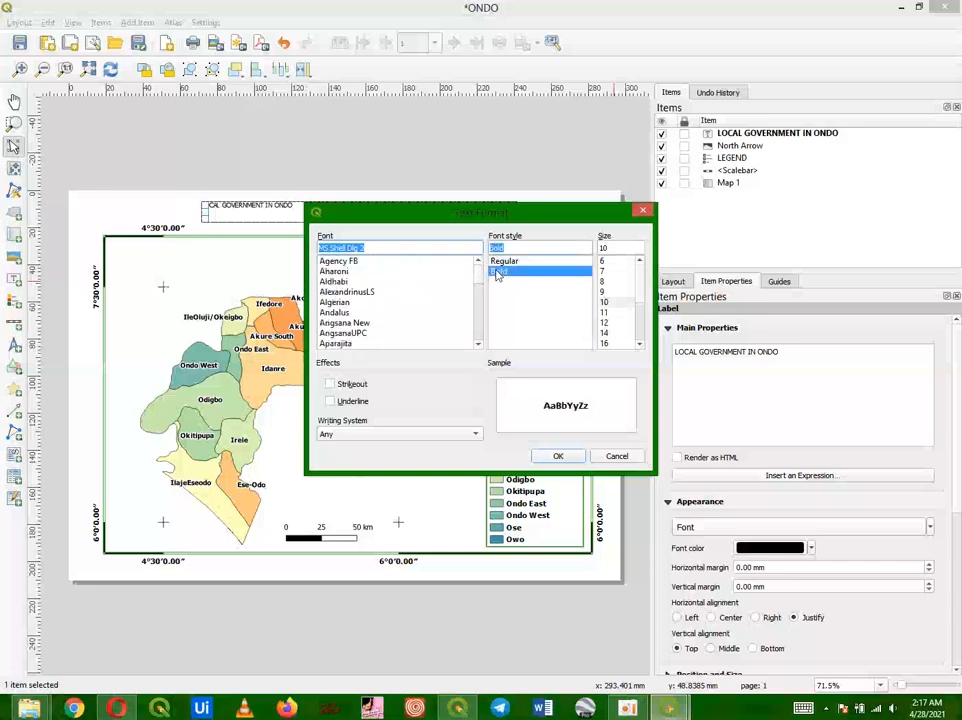
click(604, 323)
click(604, 333)
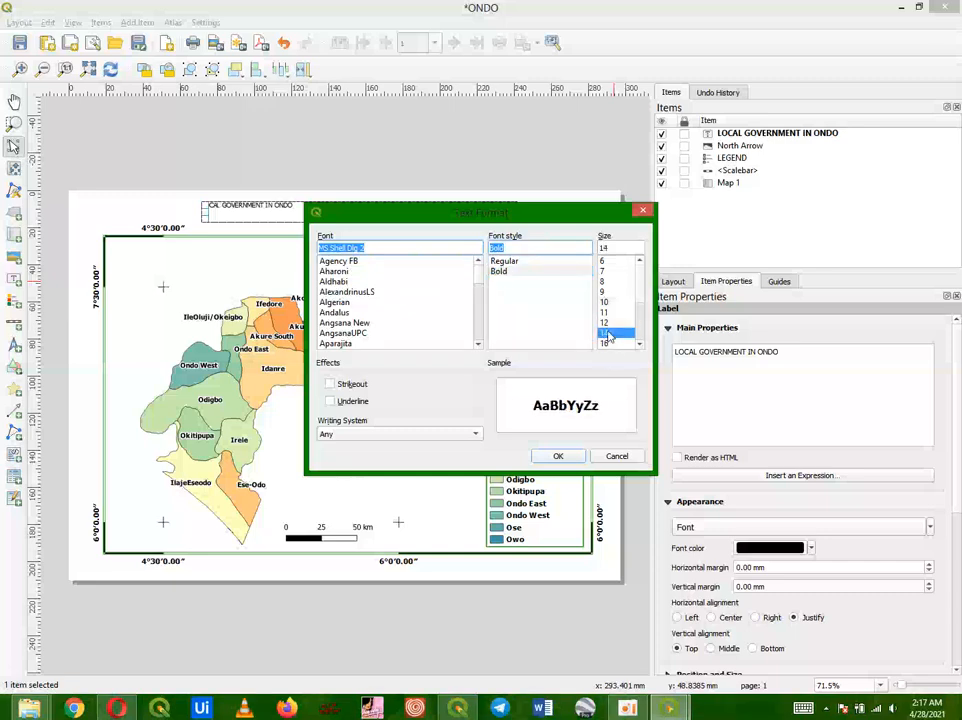
click(558, 457)
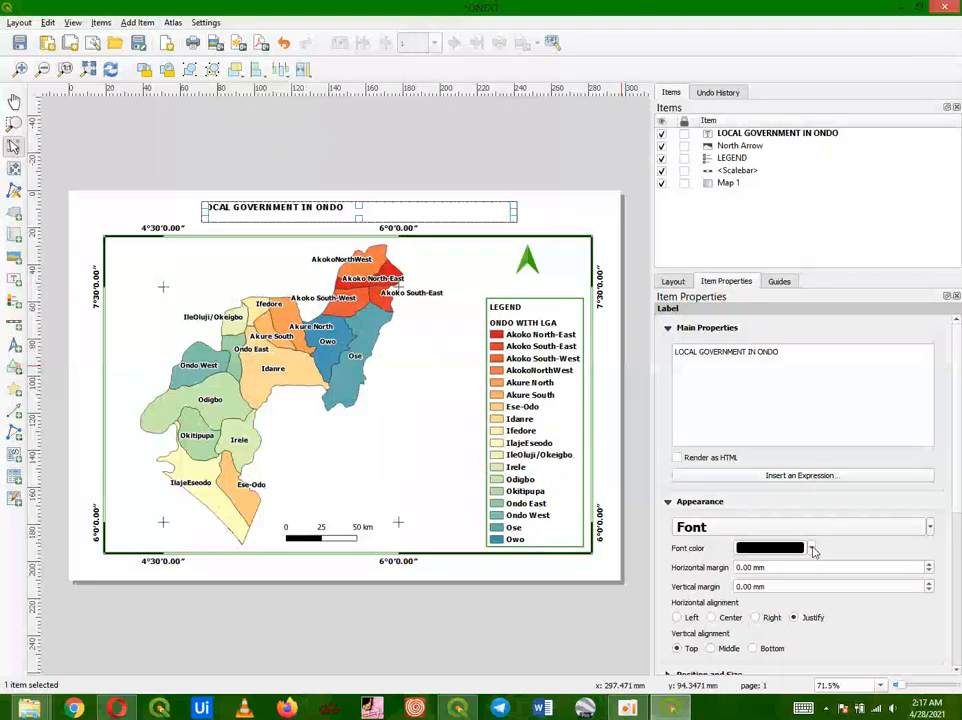
Step: Make the title's font colour green and align it to the center horizontally and middle vertically
mouse_move(813, 551)
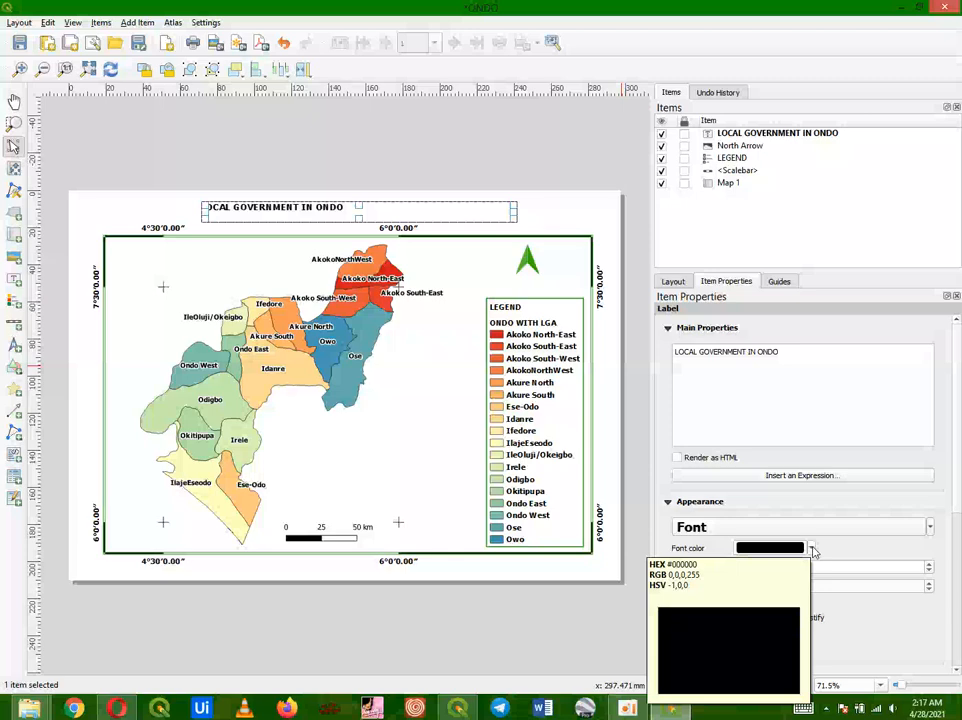
click(813, 551)
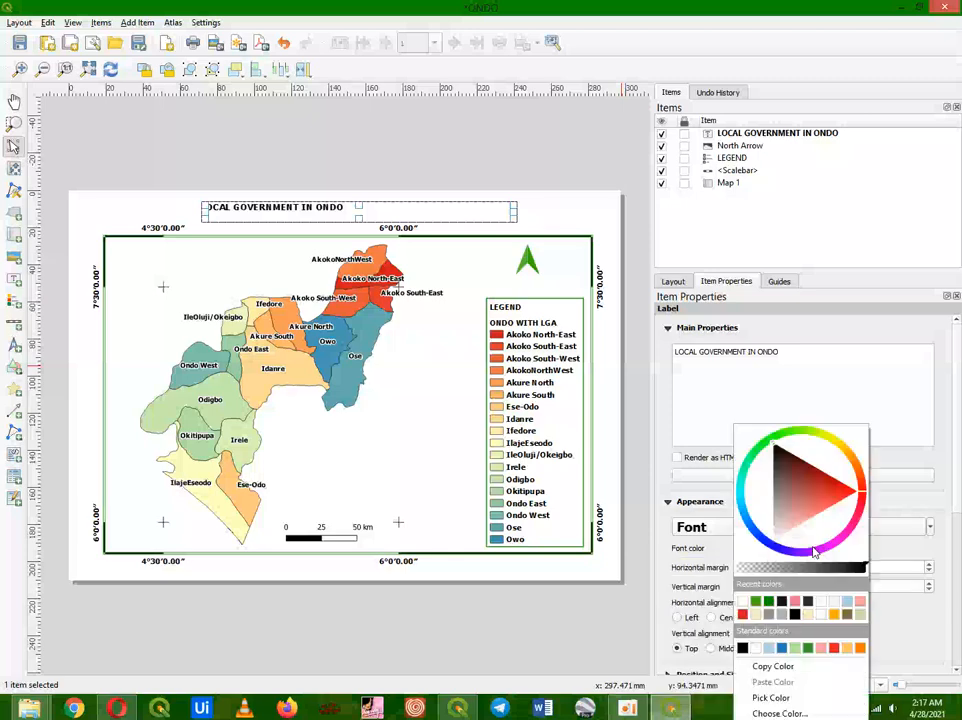
click(757, 602)
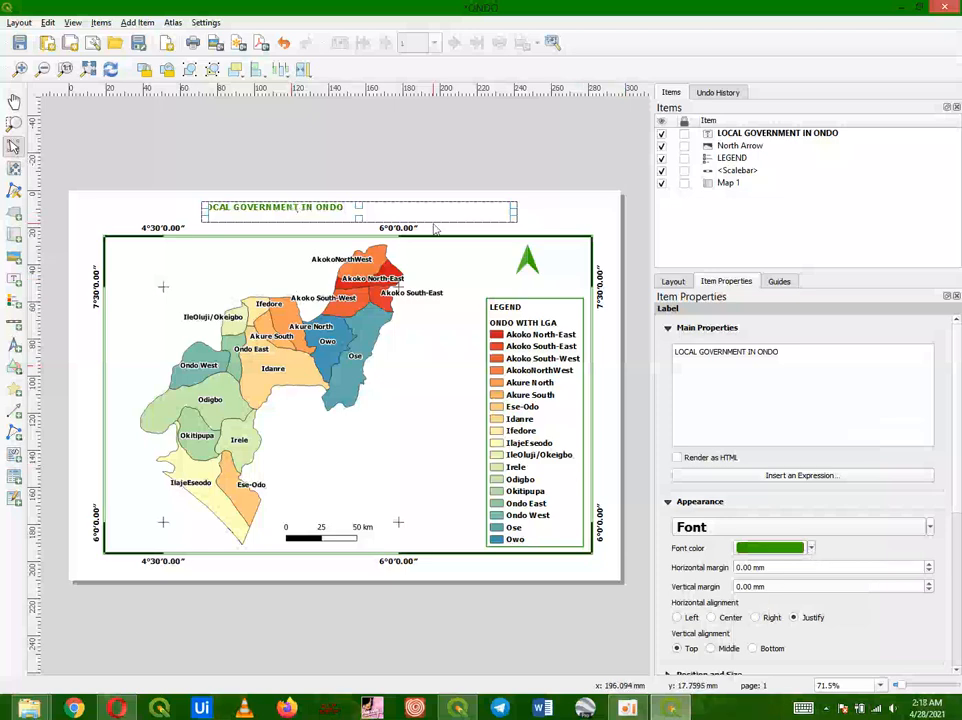
click(712, 618)
click(712, 649)
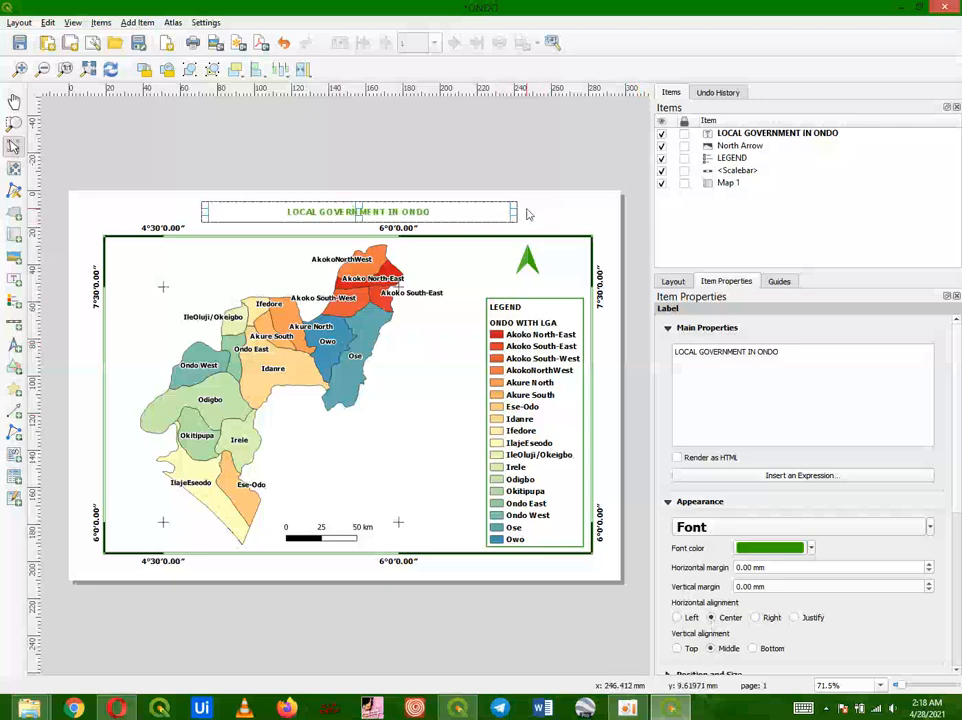
Step: Narrow the title box above the map and give it a green frame with round join style
drag(515, 212, 470, 214)
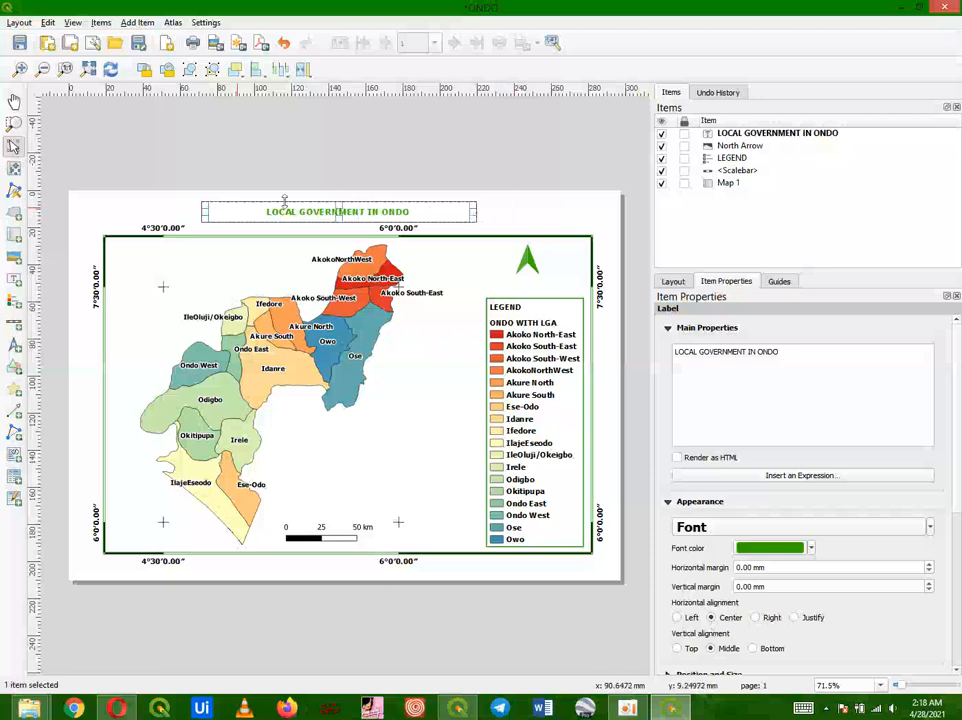
drag(204, 213, 220, 213)
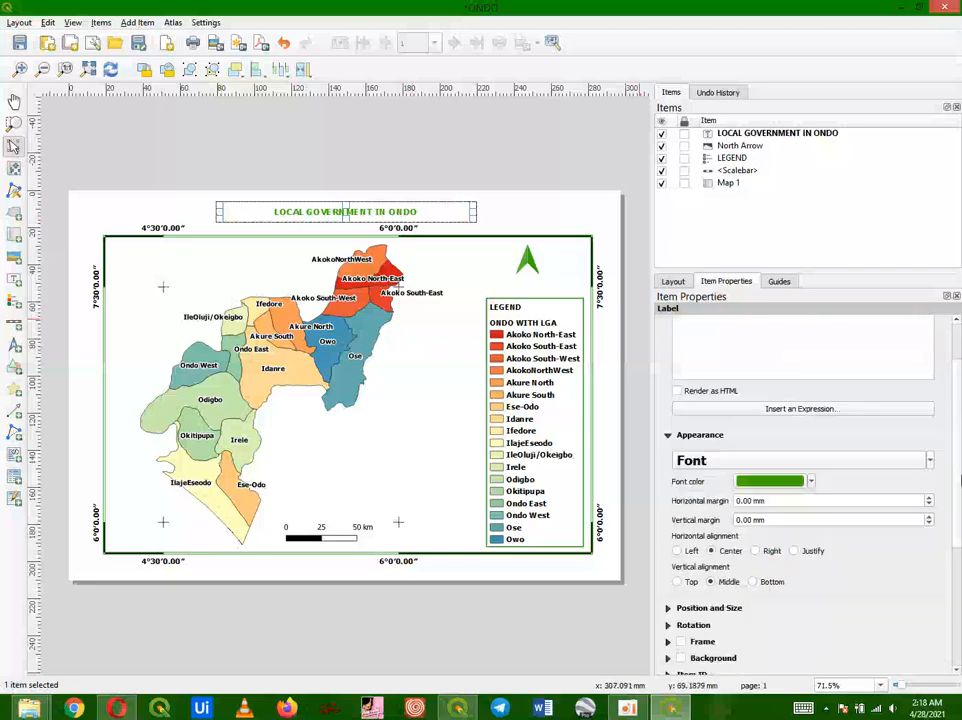
scroll(700, 520, down, 3)
click(681, 567)
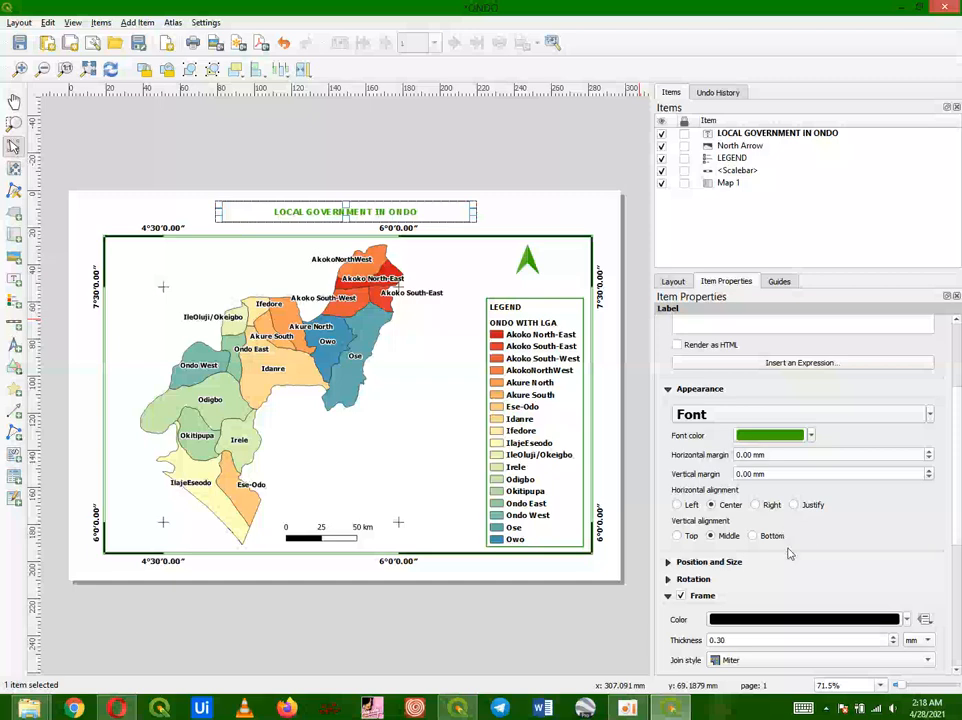
click(905, 618)
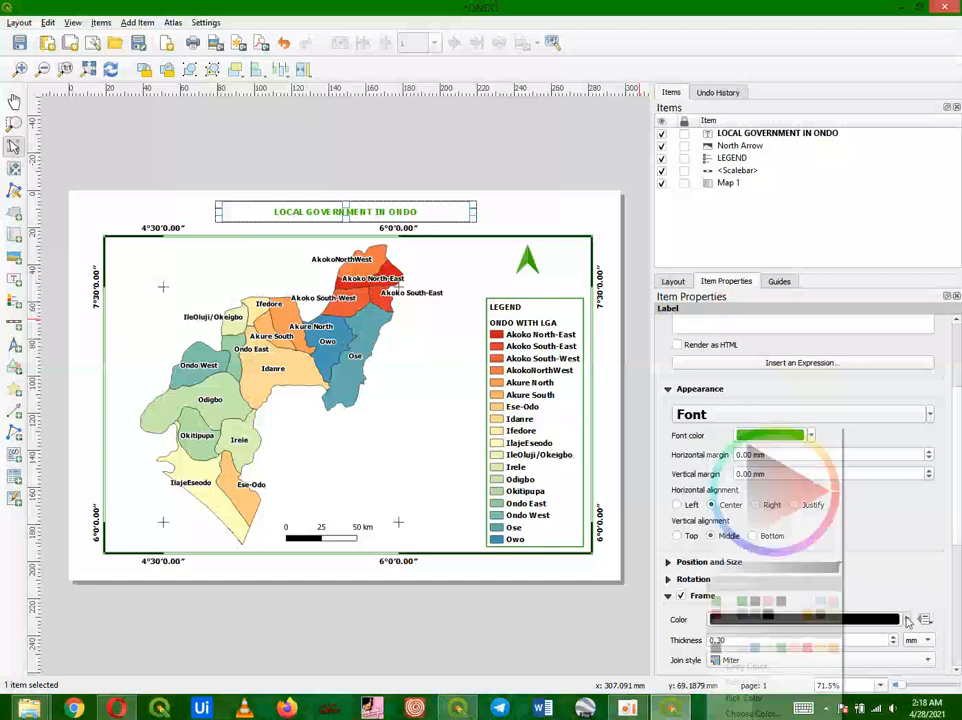
click(719, 607)
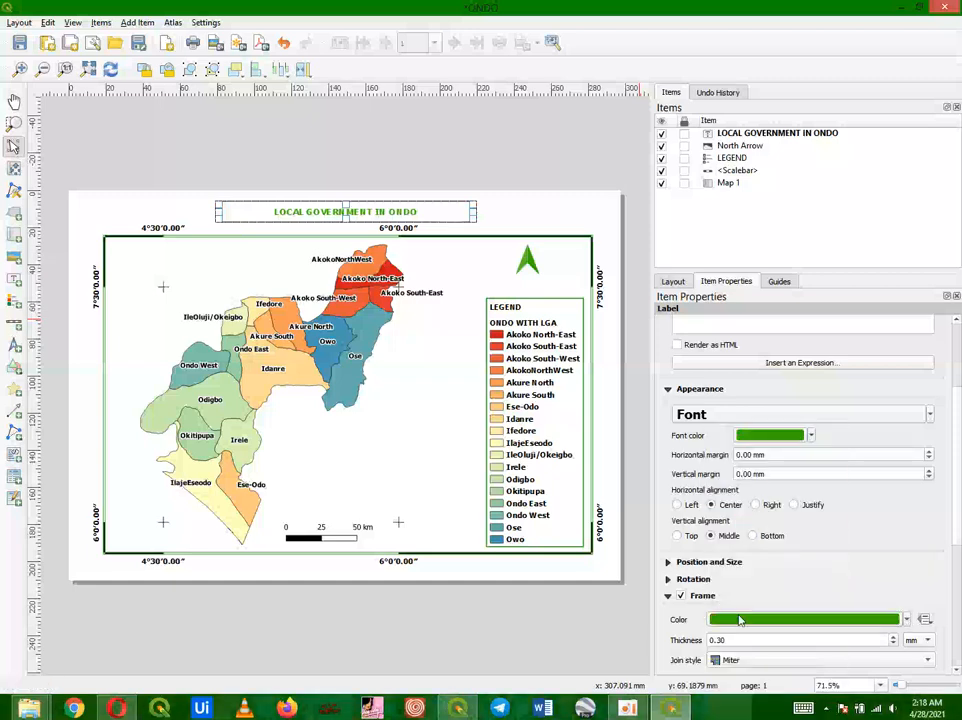
click(920, 660)
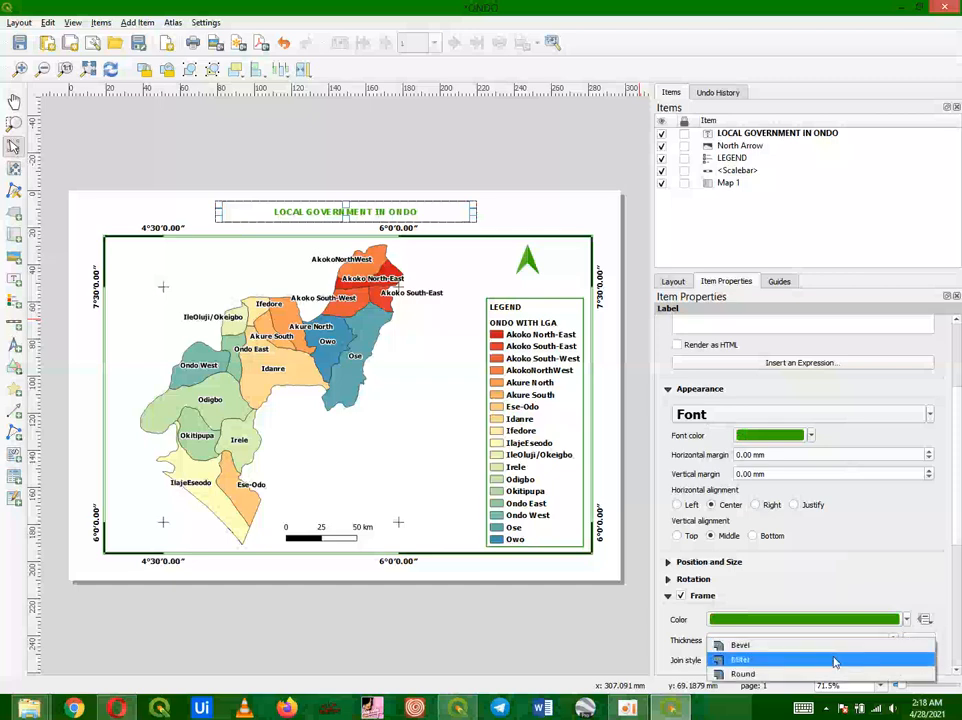
click(900, 673)
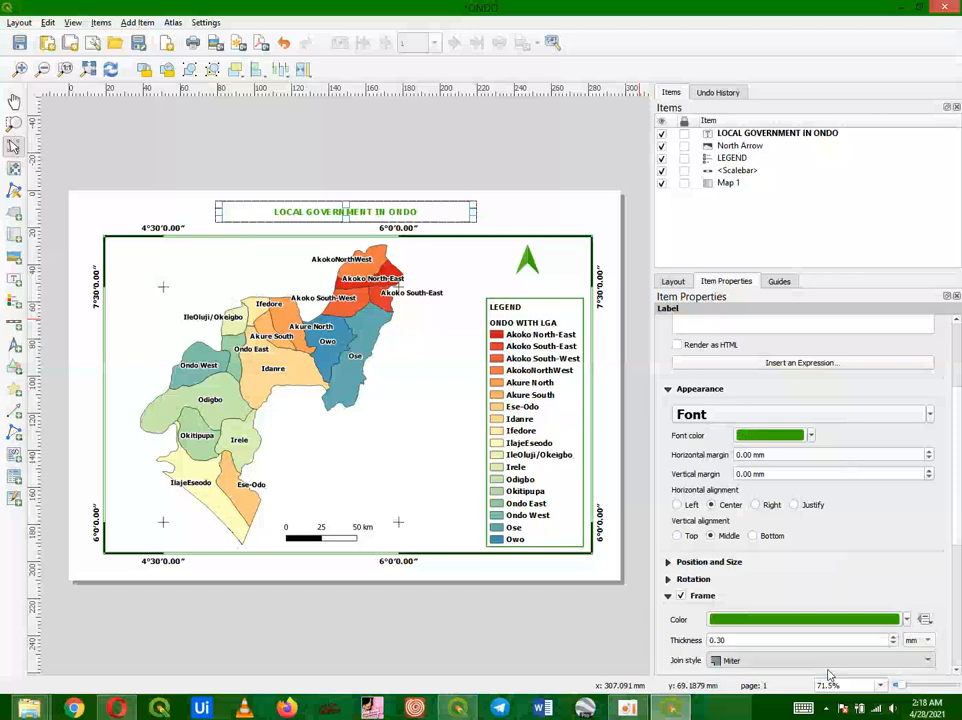
Step: Enable a background for the title box and fill it with light green
click(669, 596)
click(681, 585)
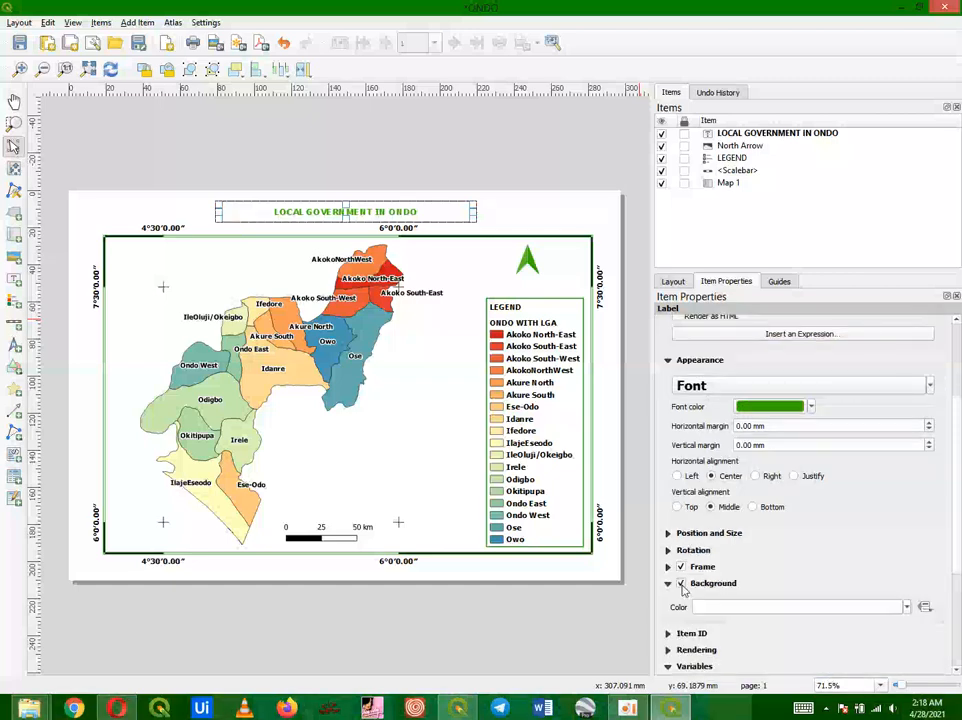
click(906, 607)
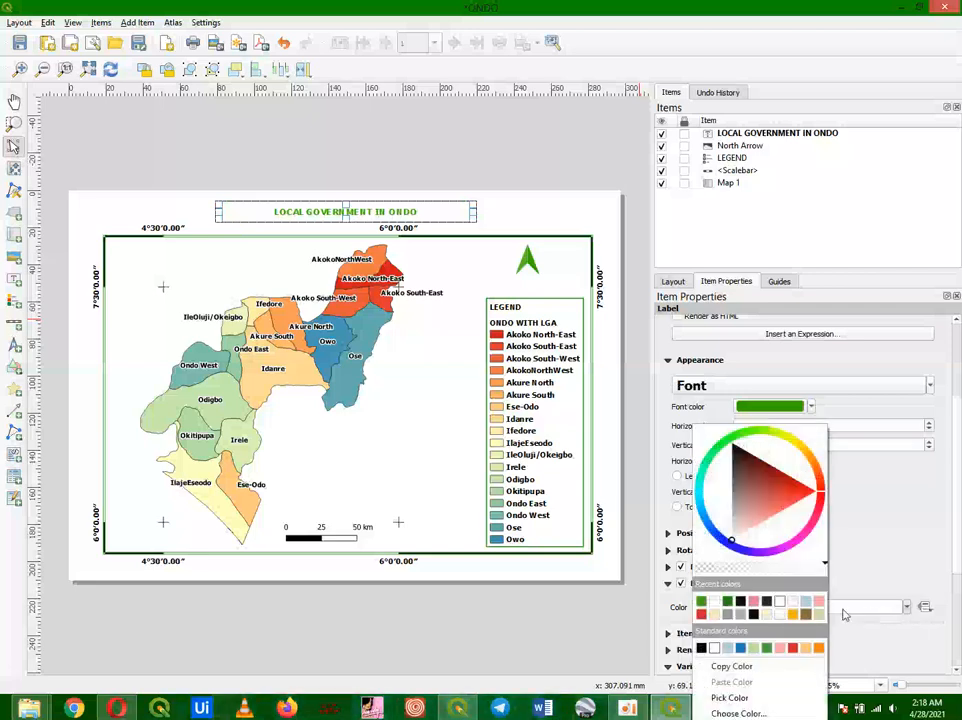
click(702, 602)
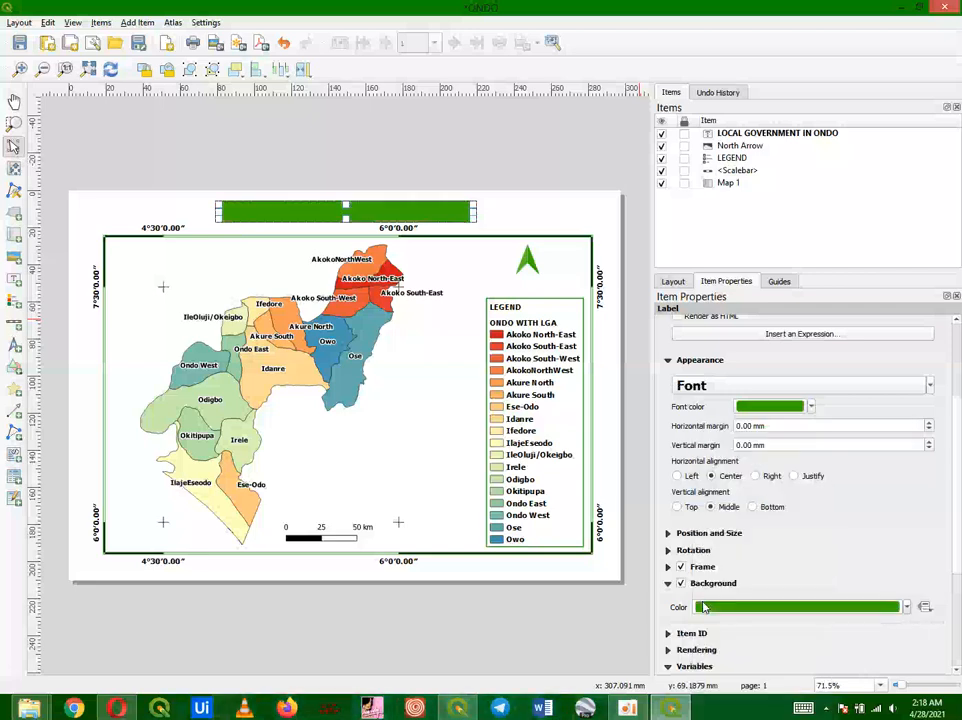
click(907, 607)
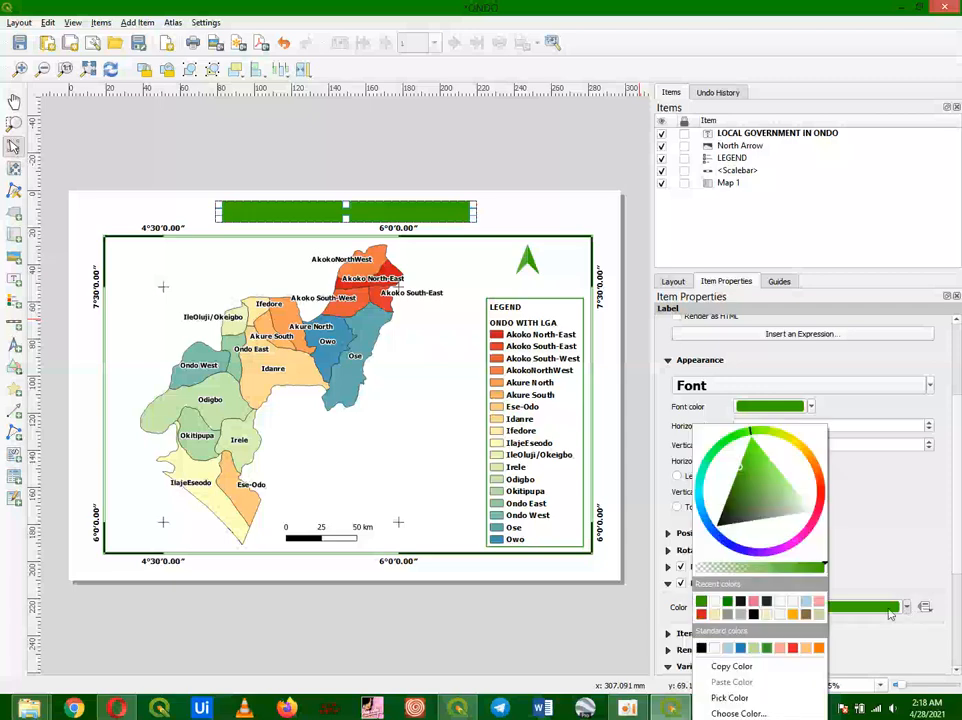
click(779, 648)
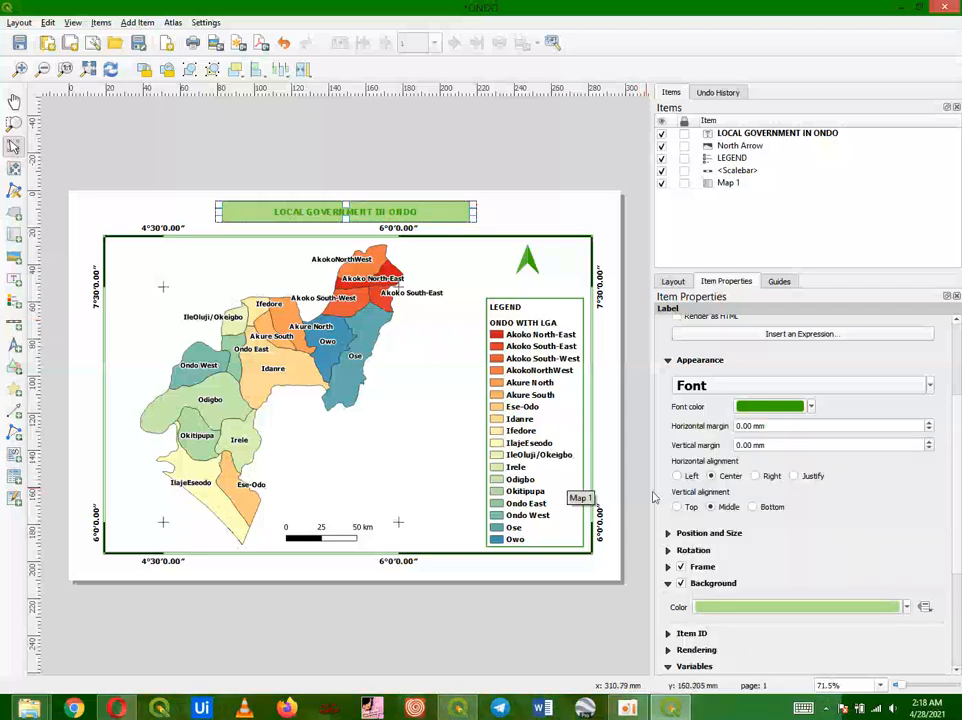
click(630, 517)
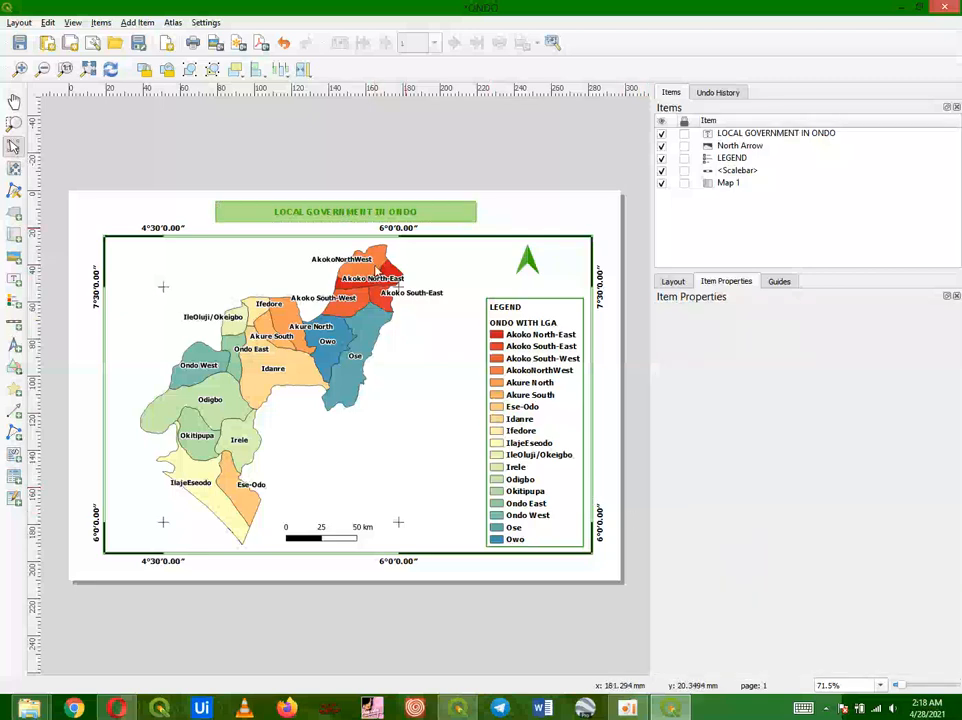
click(357, 213)
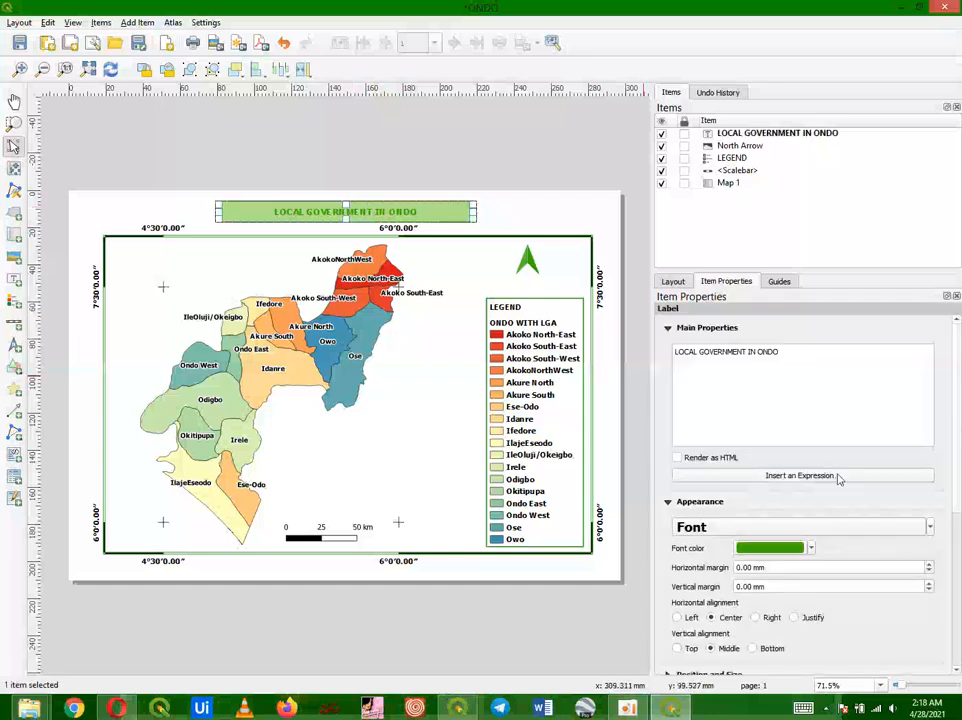
click(617, 440)
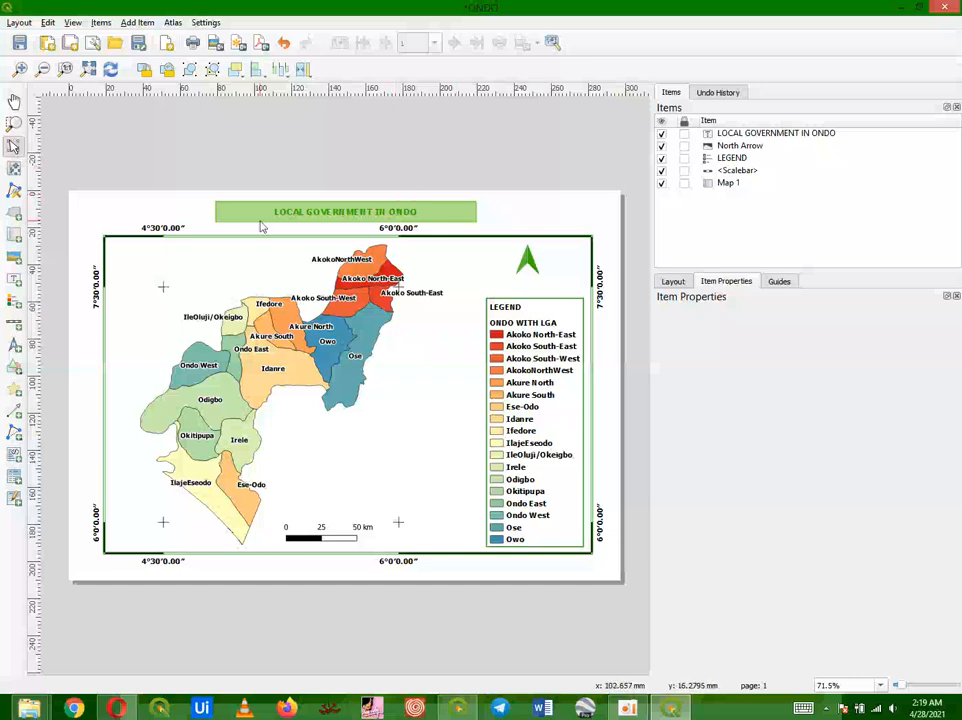
Step: Export the layout as a JPEG image named ONDO at 400 dpi export resolution
click(20, 23)
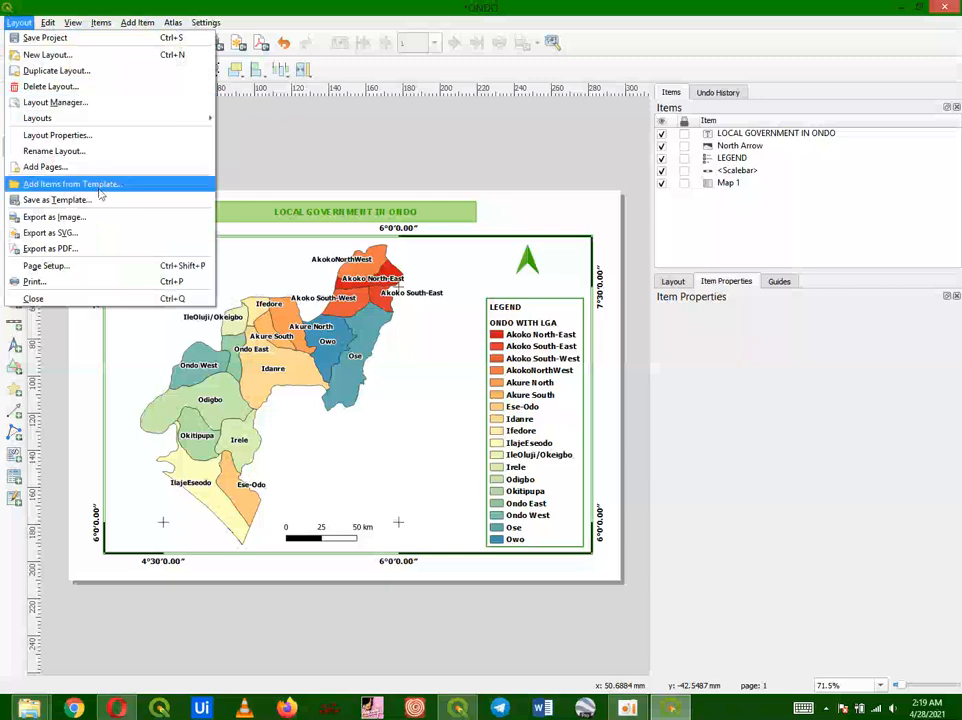
click(87, 220)
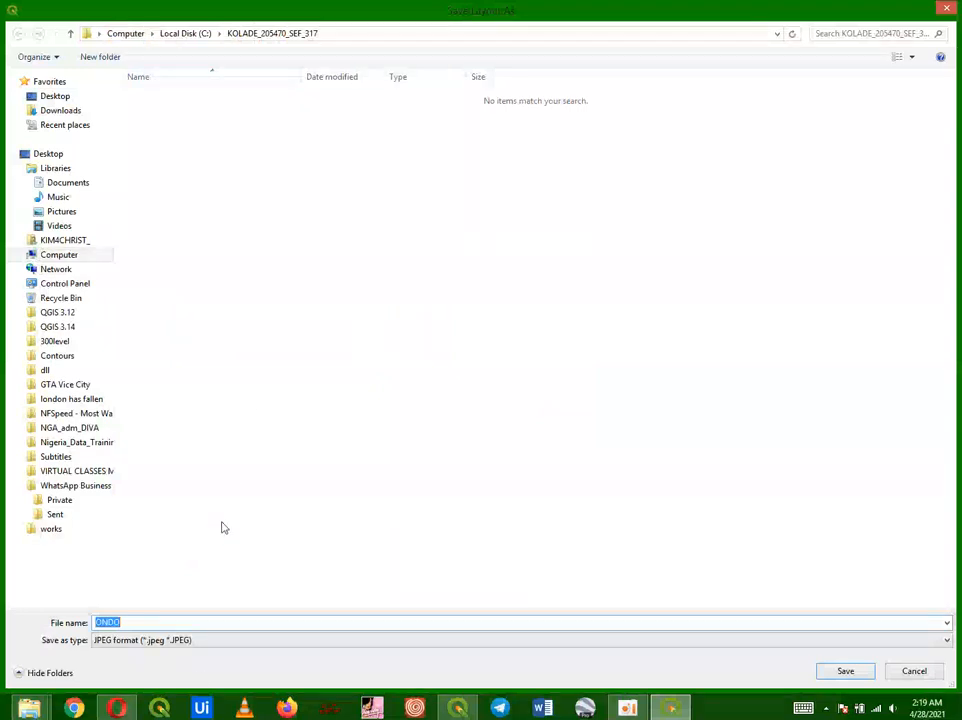
click(177, 641)
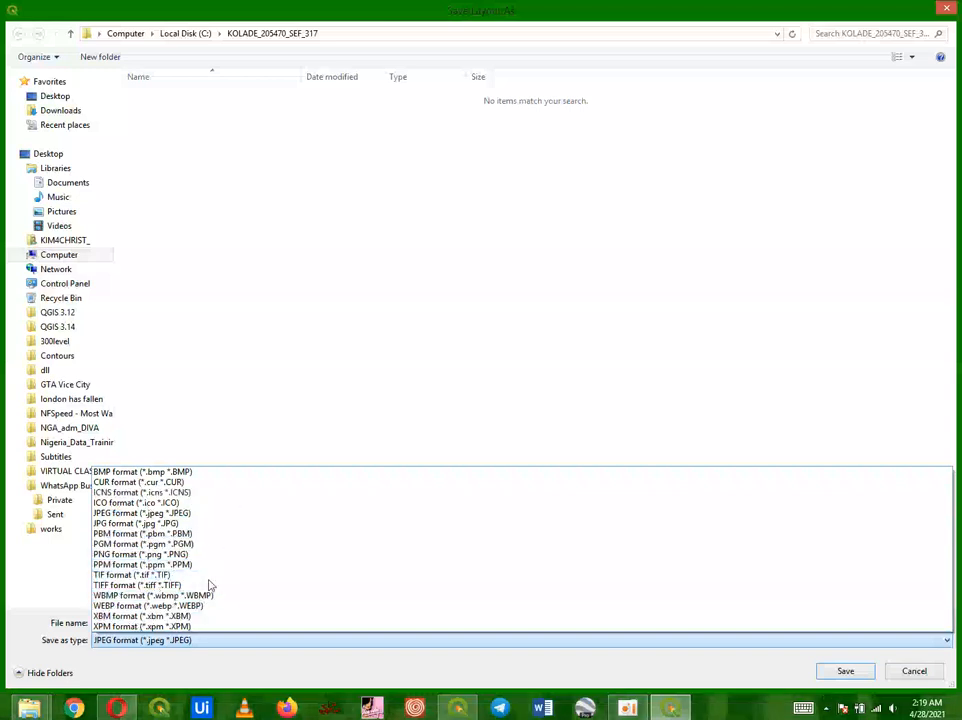
click(120, 515)
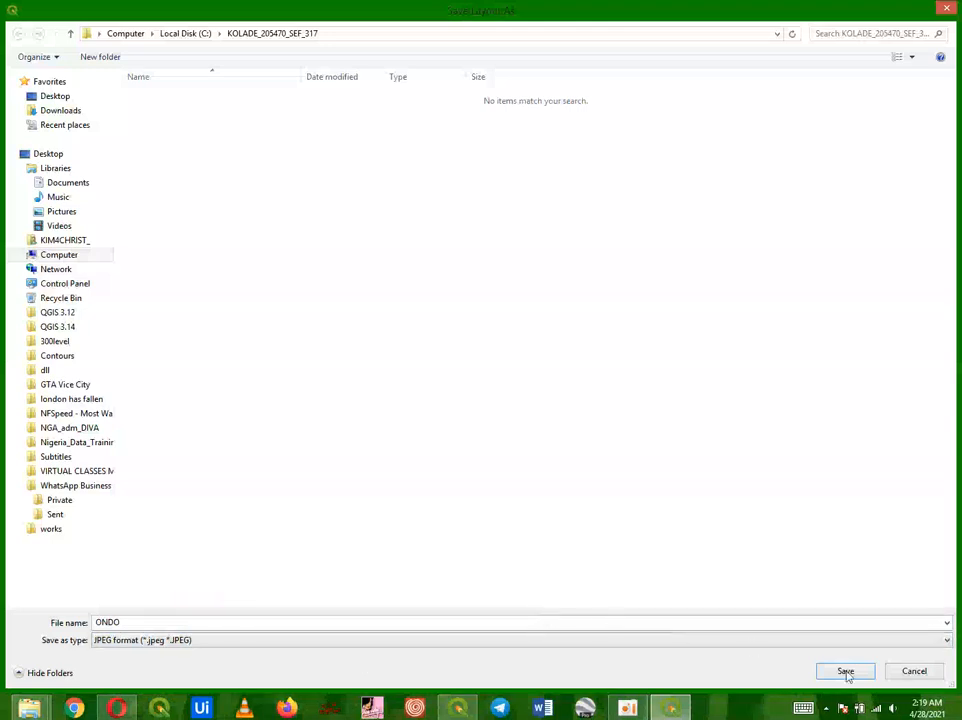
click(428, 622)
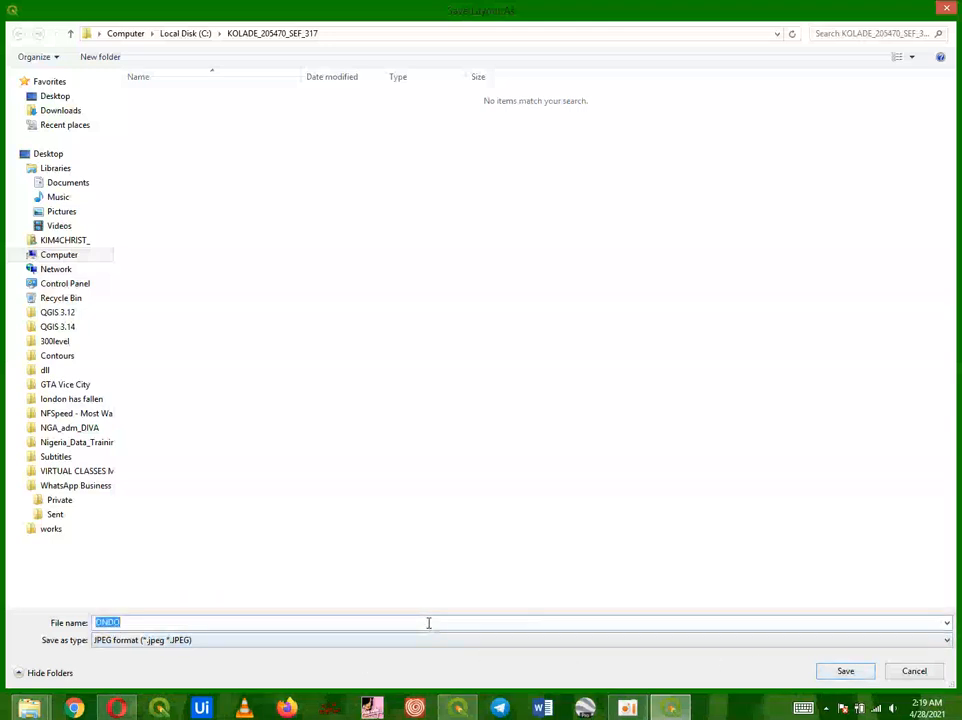
click(845, 672)
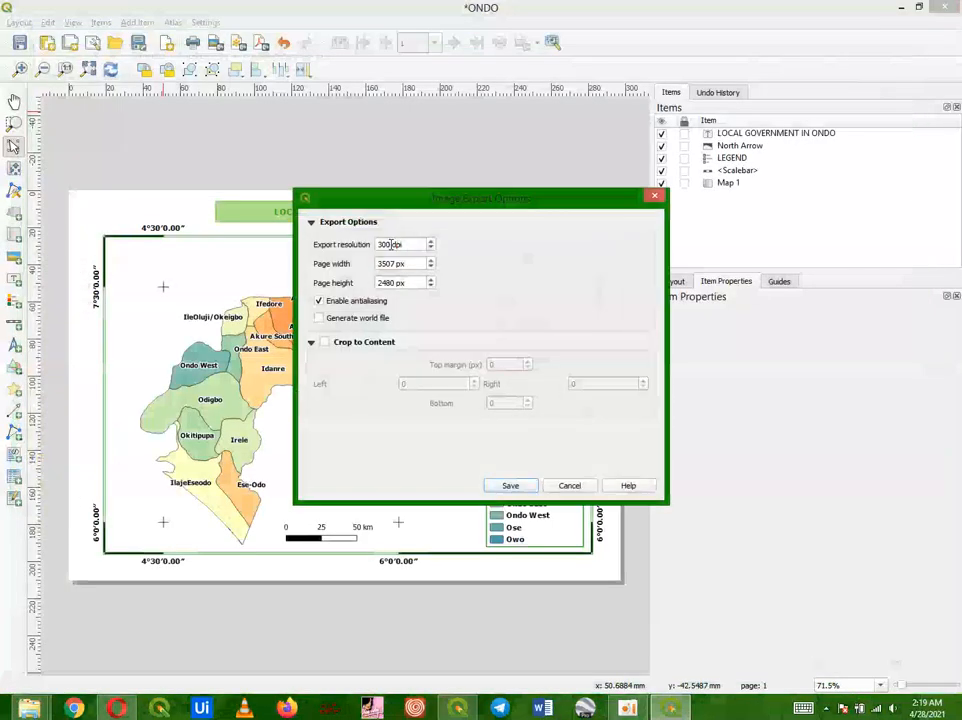
drag(392, 244, 377, 244)
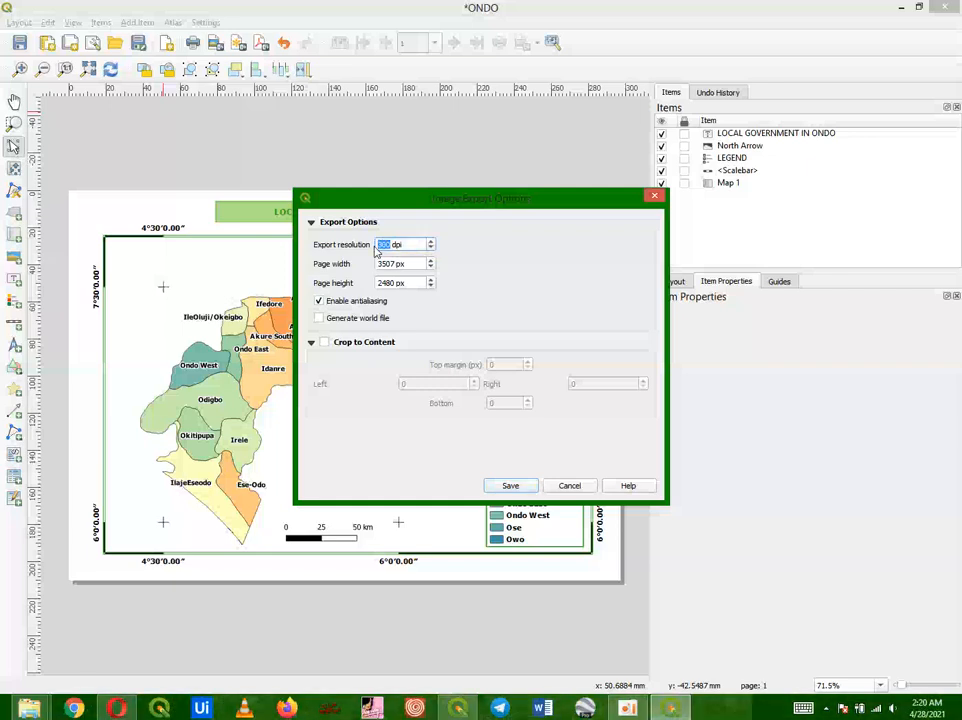
text(400)
click(512, 486)
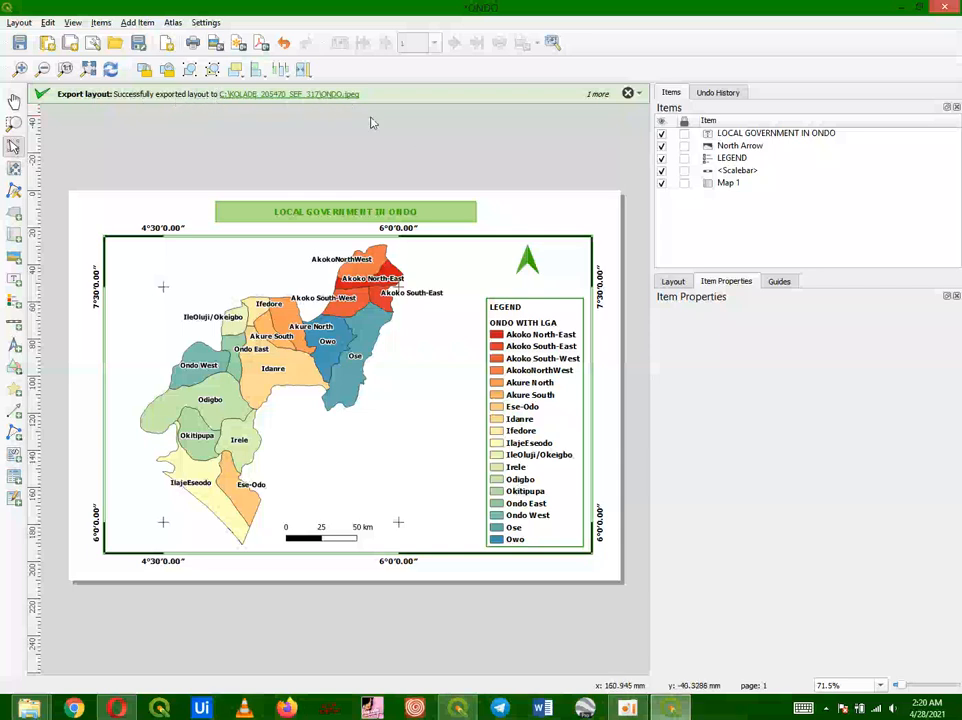
Step: Try setting the map item's scale to 1009985, then undo it
click(673, 282)
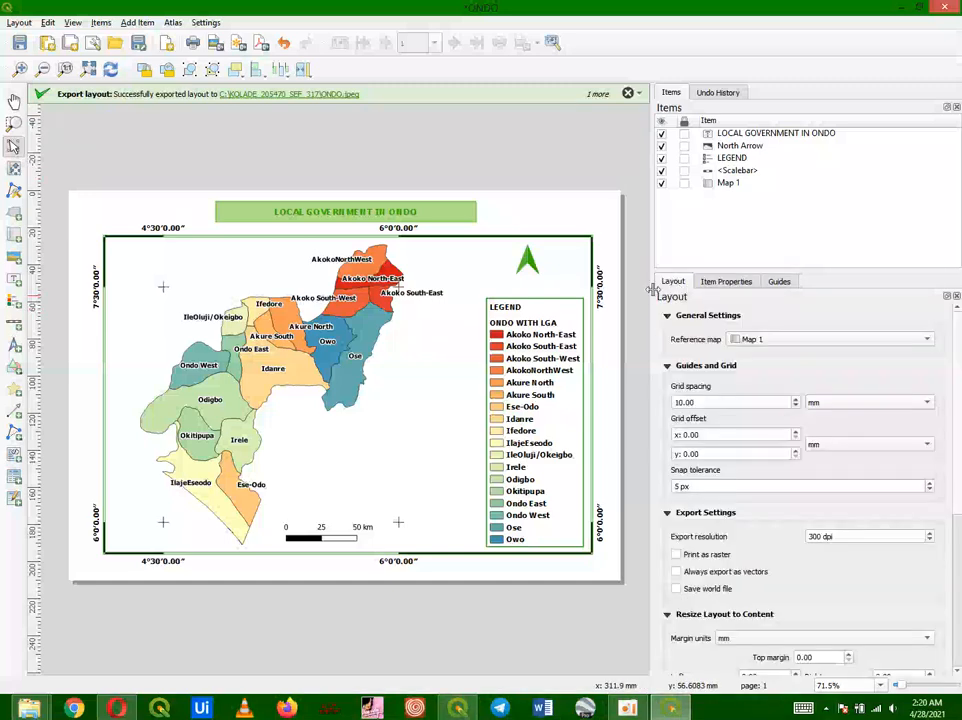
click(333, 345)
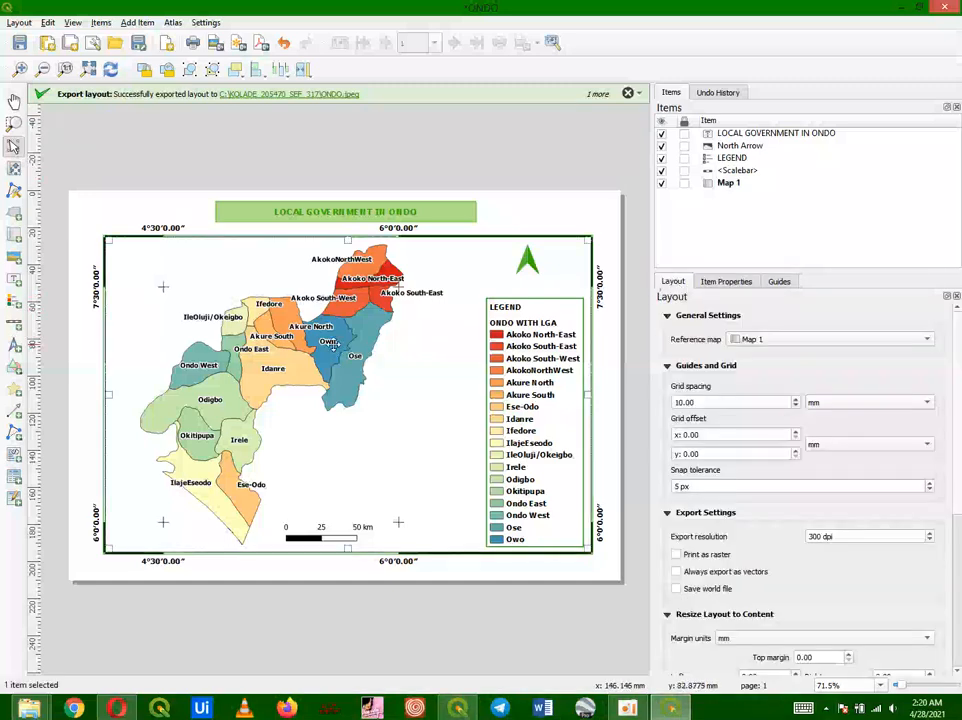
click(722, 282)
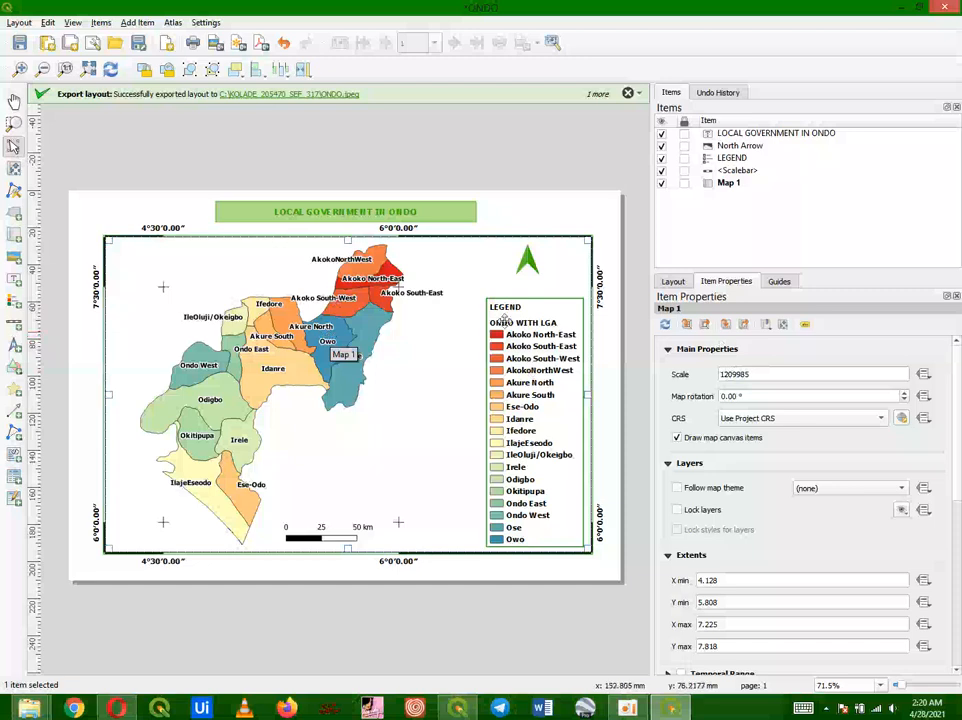
click(727, 374)
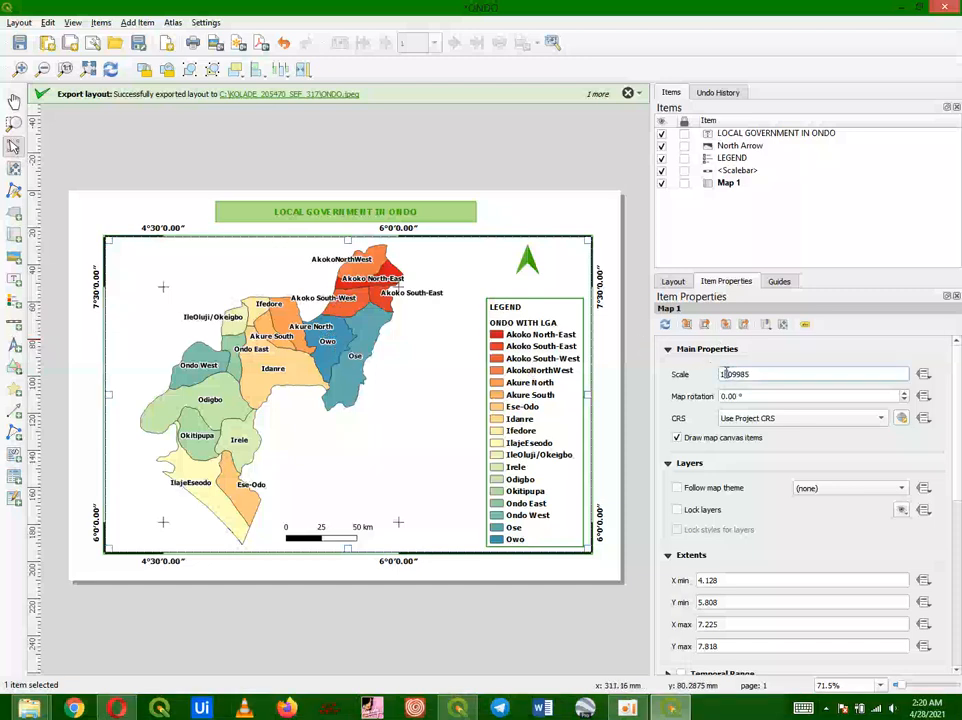
key(BackSpace)
text(0)
key(Return)
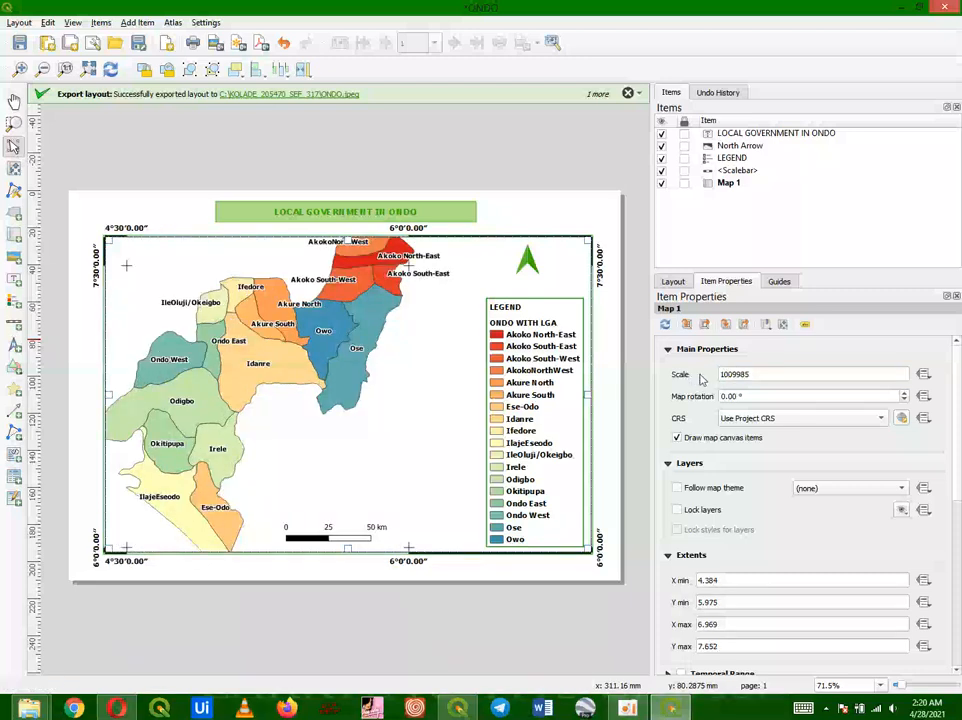
key(ctrl+z)
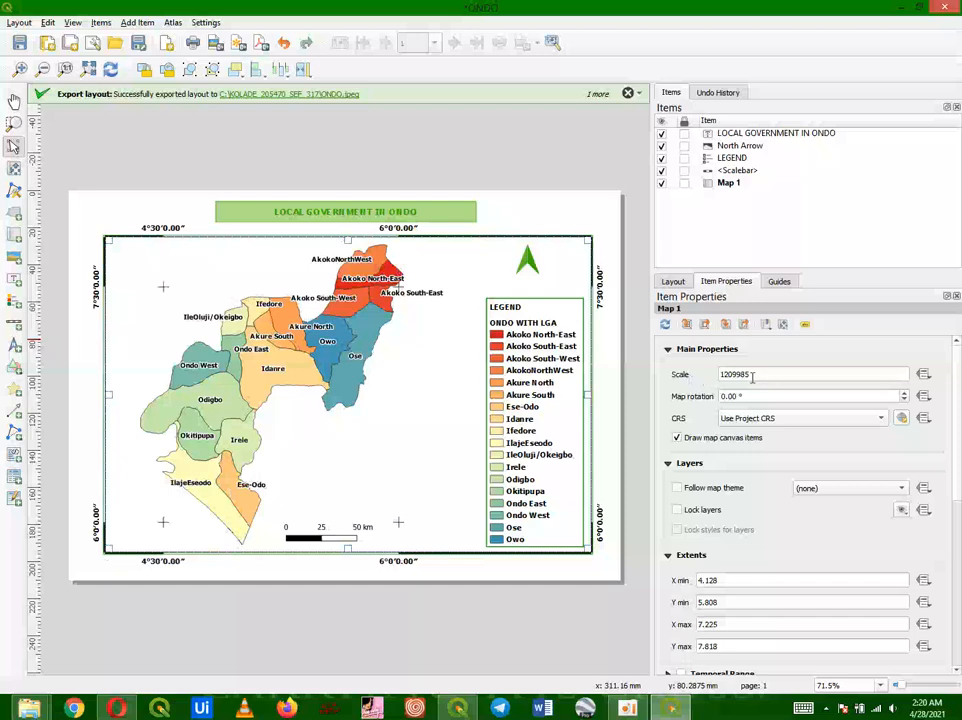
Step: Try setting the map item's scale to 1509985, then undo it
drag(729, 374, 721, 374)
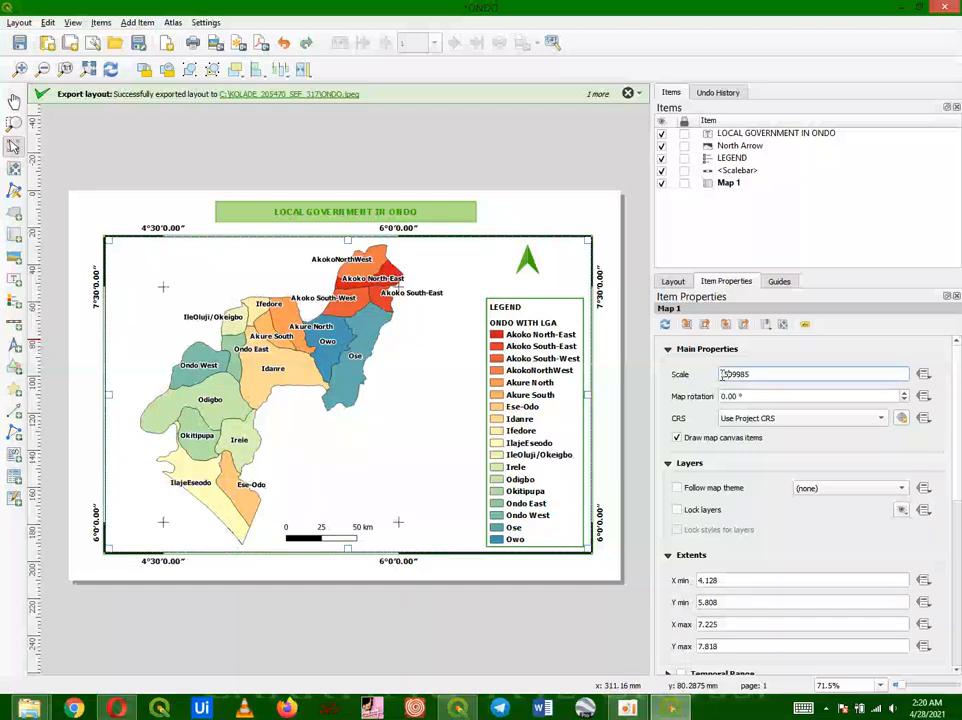
text(15)
key(Return)
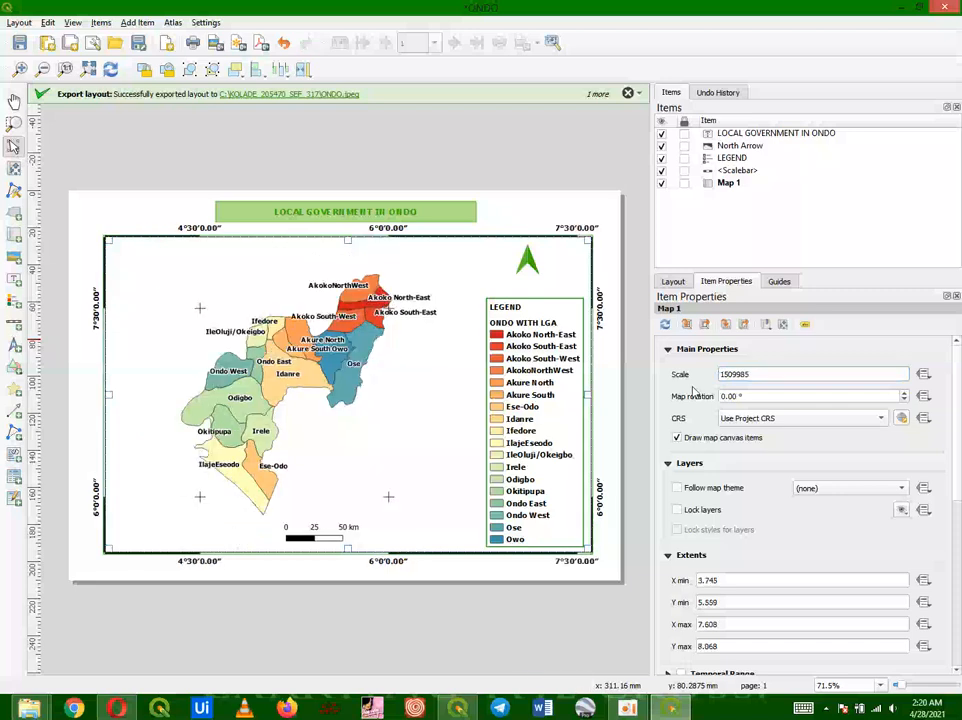
key(ctrl+z)
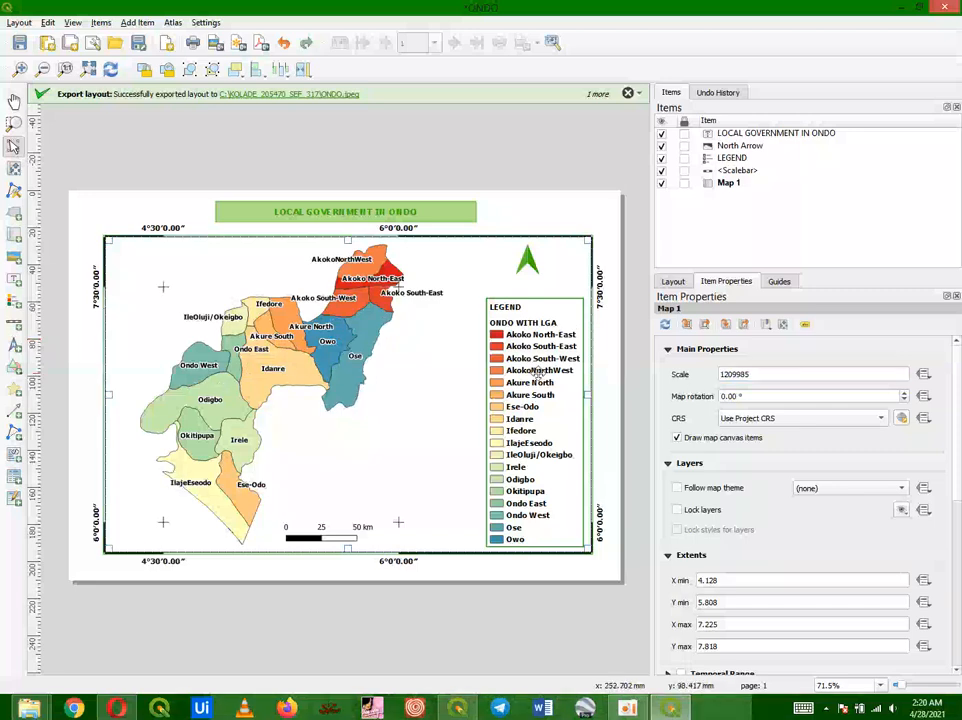
Step: Move the legend slightly left inside the map frame
drag(537, 373, 517, 370)
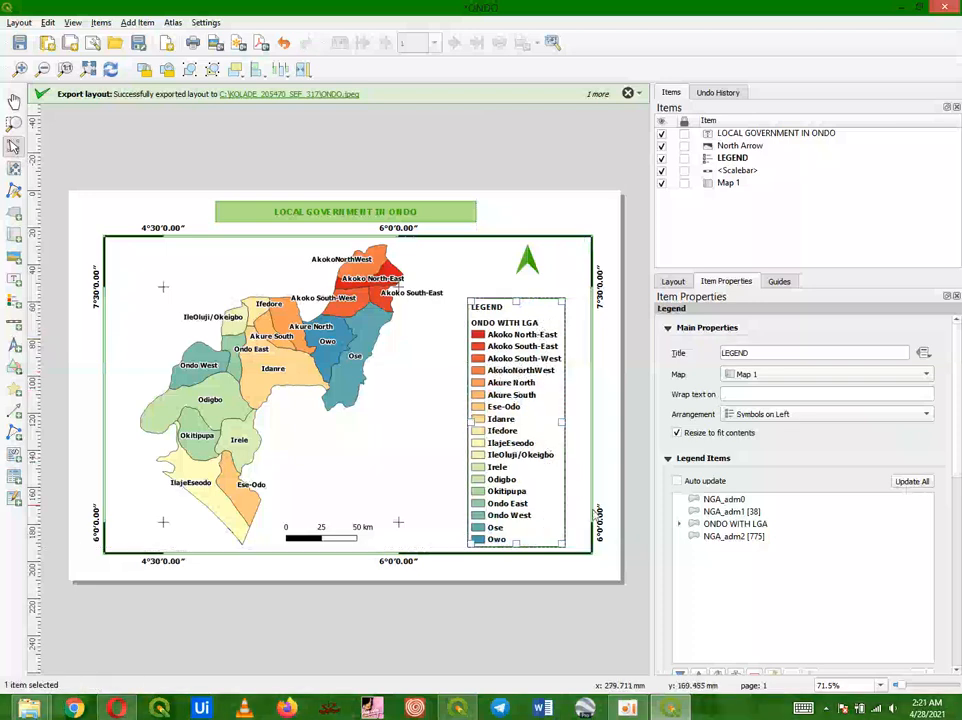
click(620, 553)
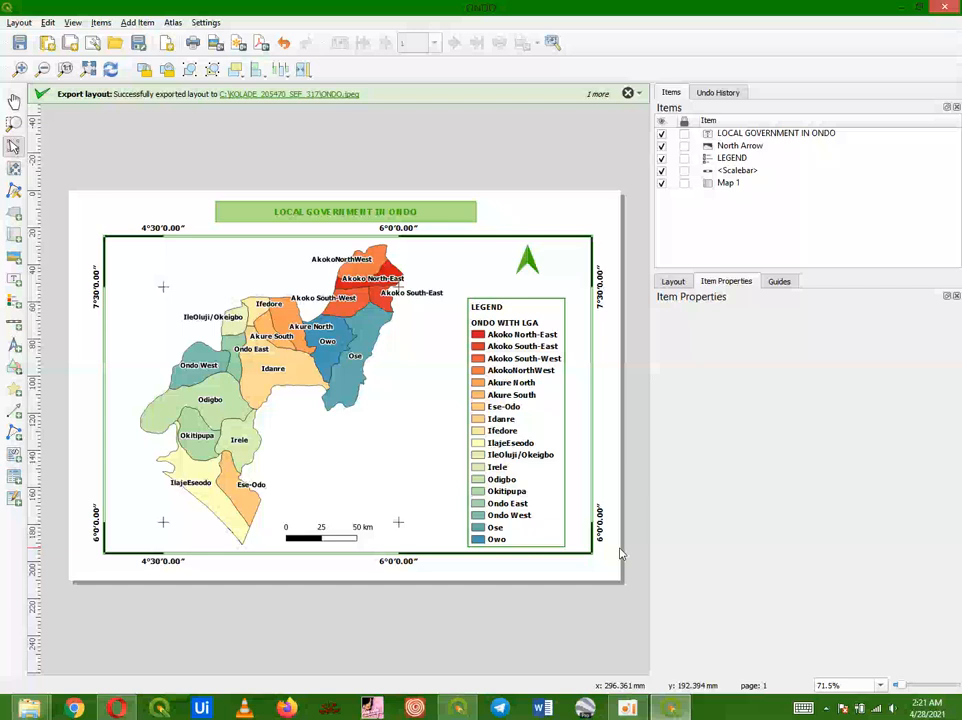
click(626, 708)
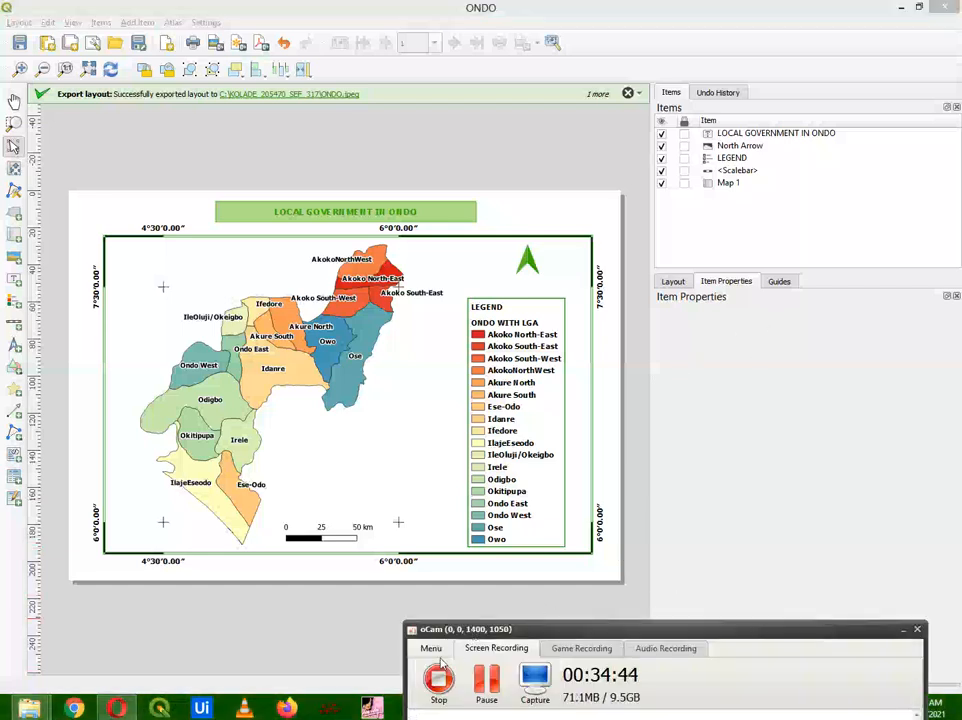